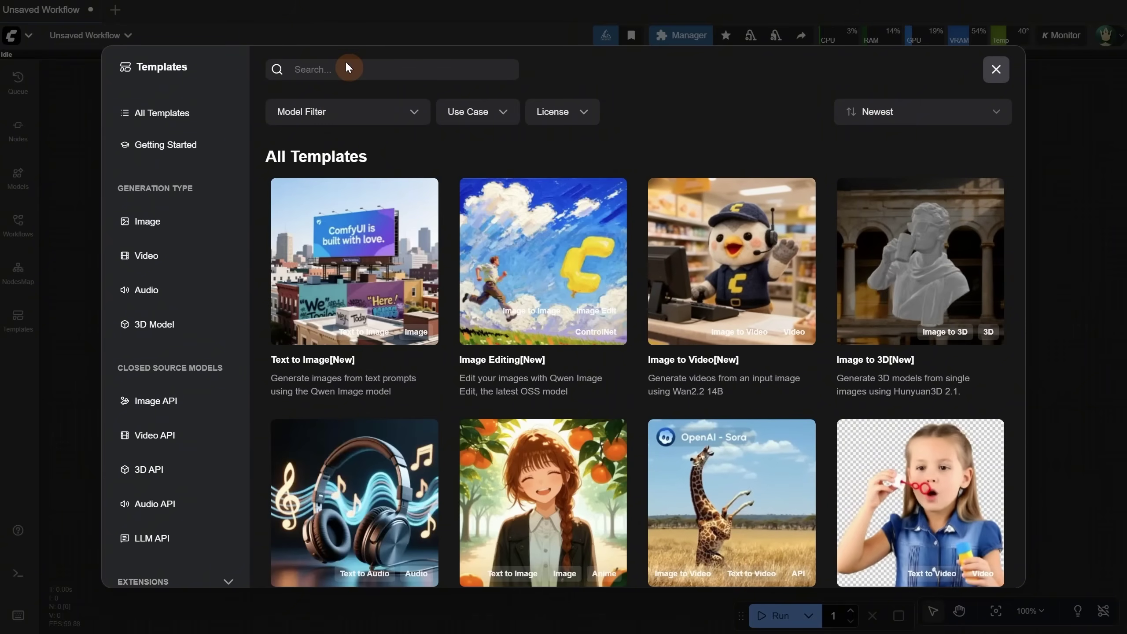
- Search templates for 'yume', then open and close the NetaYume Lumina Text to Image template
type("yume")
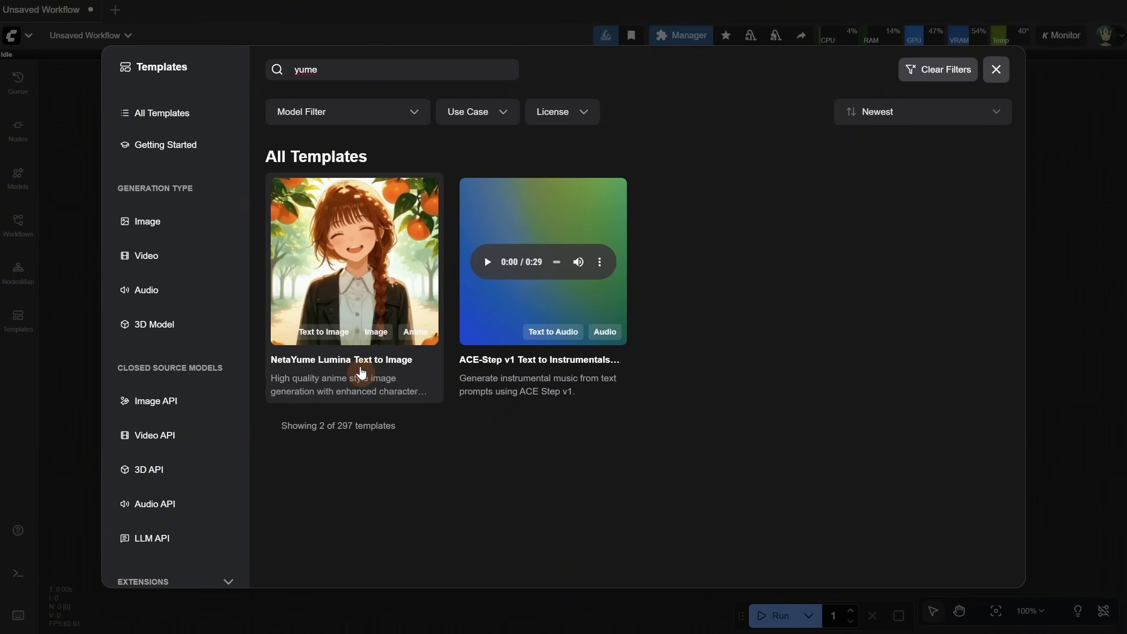
left_click(361, 372)
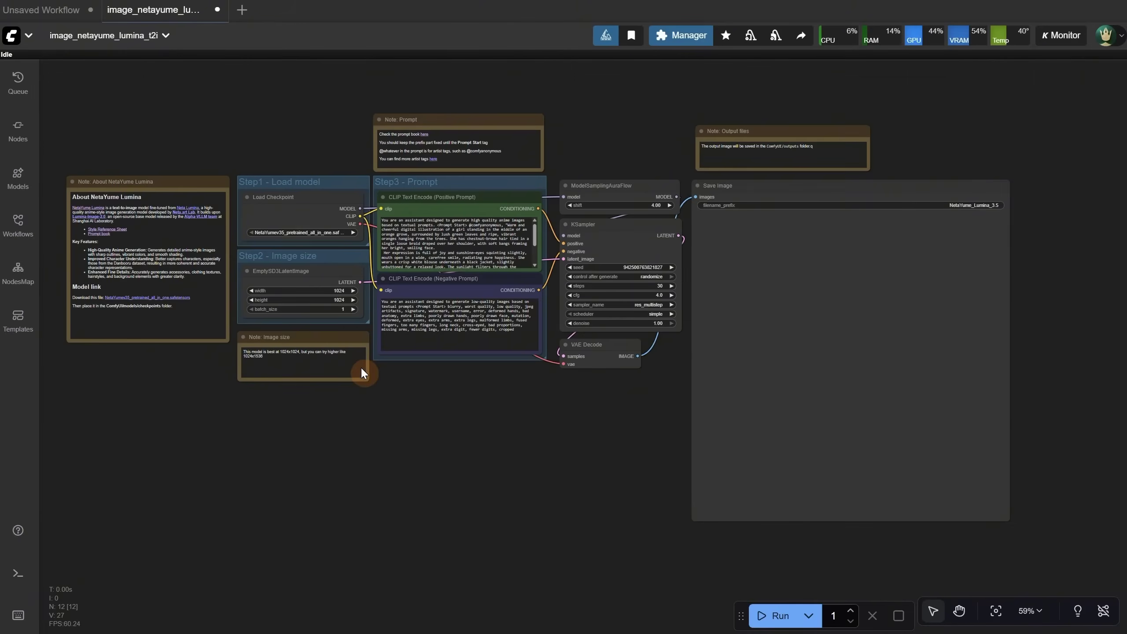
left_click(217, 10)
- Load the saved 'NetaYume v3.5 txt2img Basic' workflow file from disk
left_click(29, 36)
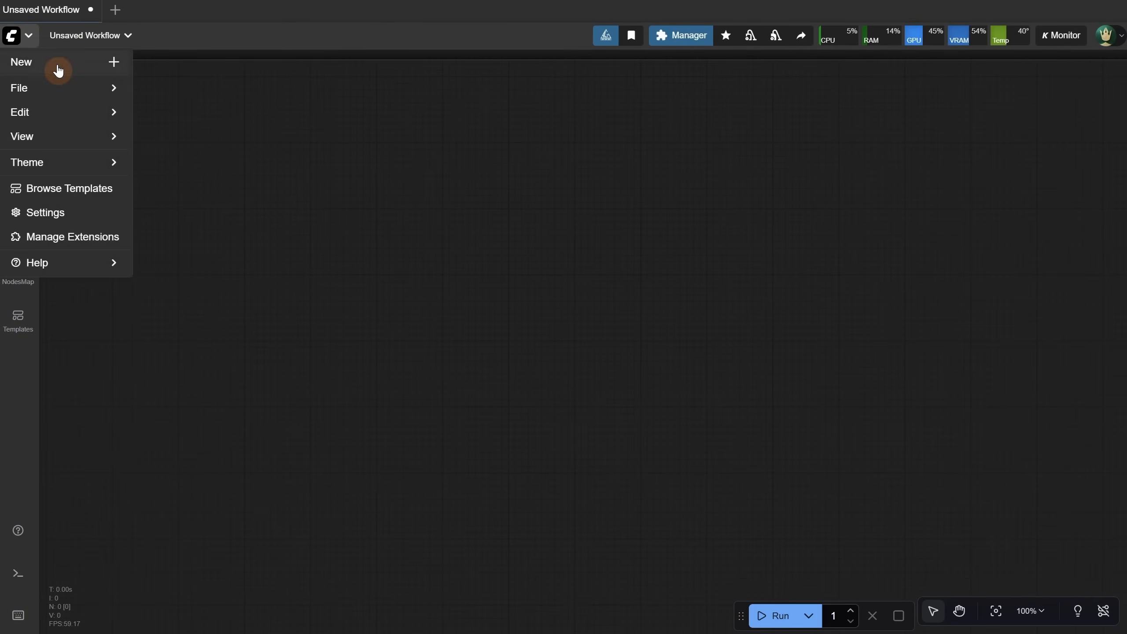
mouse_move(95, 91)
left_click(198, 89)
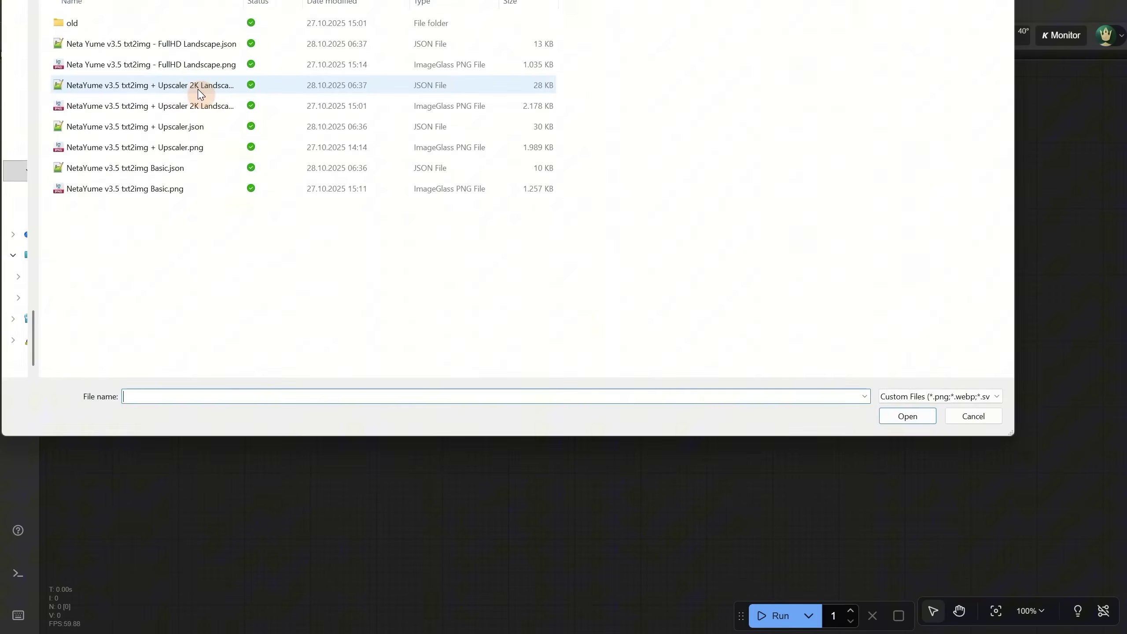
double_click(122, 166)
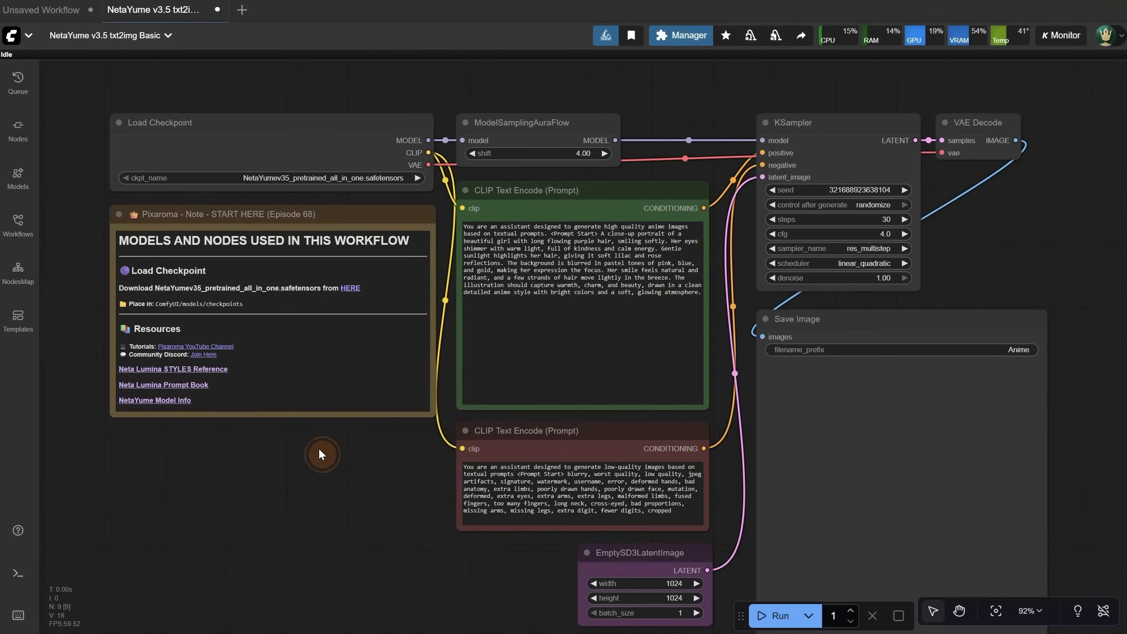
left_click_drag(319, 443, 286, 418)
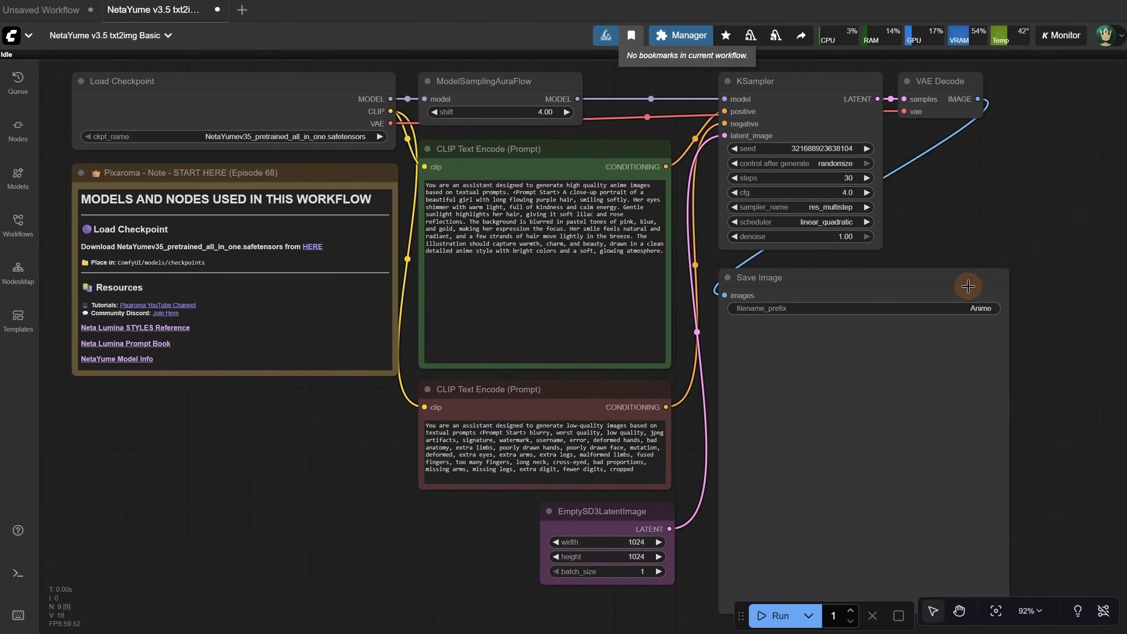
left_click(236, 98)
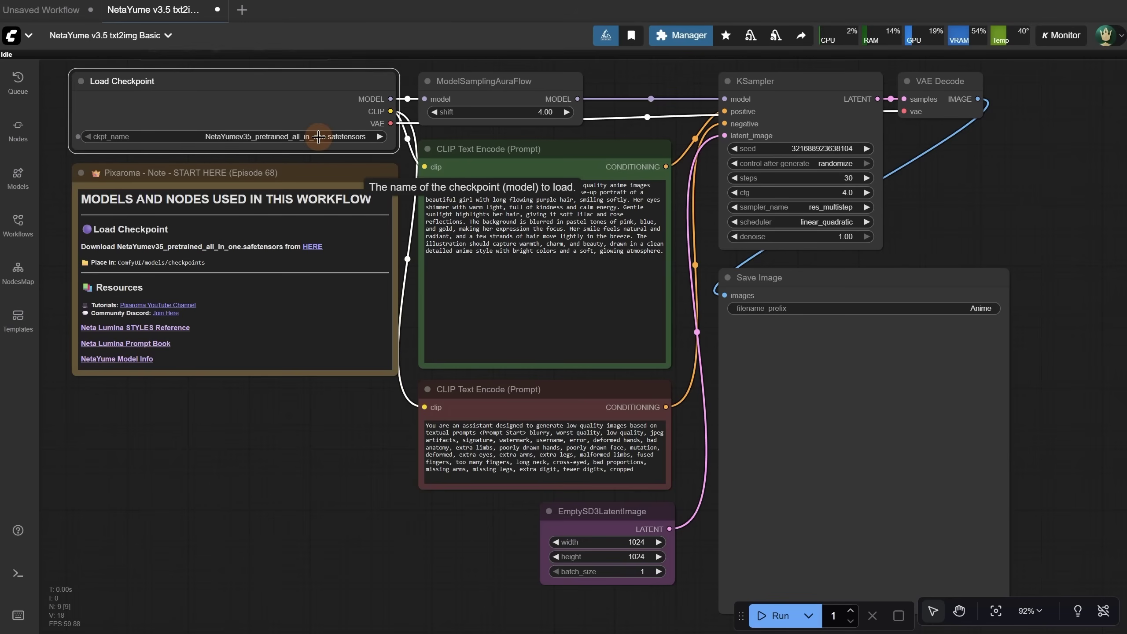
- Save NetaYumev35_pretrained_all_in_one.safetensors from the note's link into ComfyUI\models\checkpoints
left_click(312, 247)
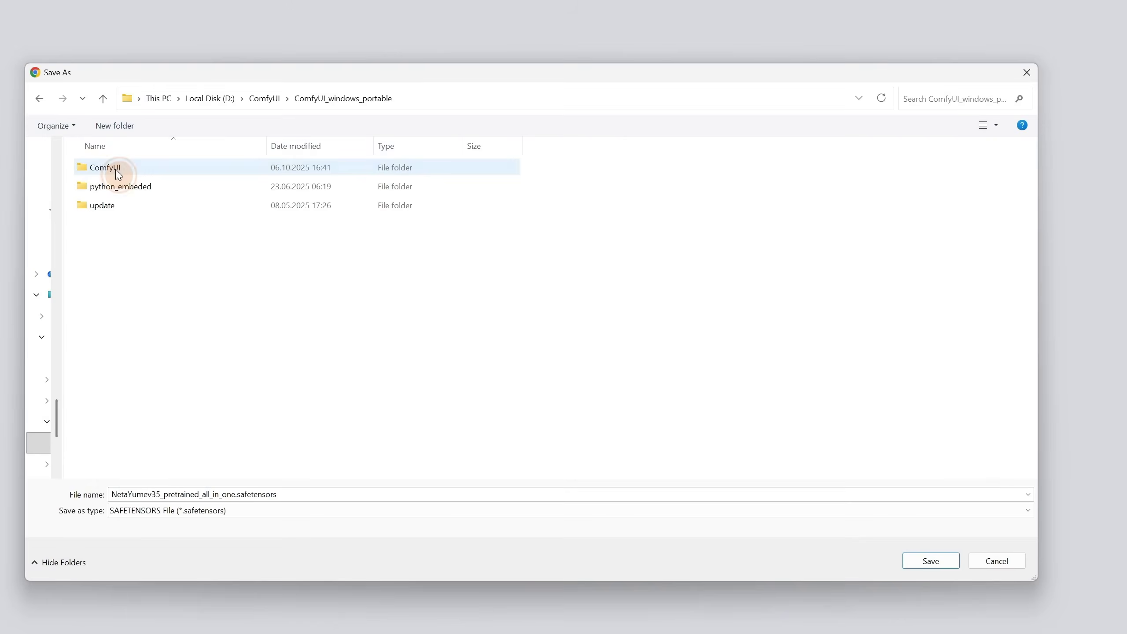
double_click(119, 174)
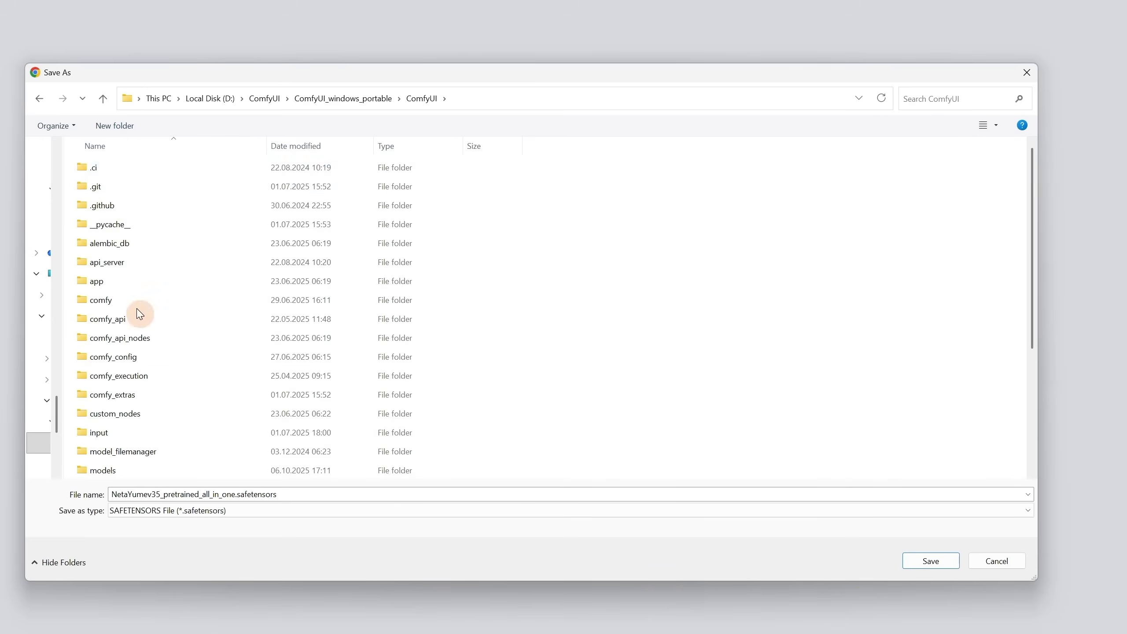
scroll(138, 399, "down", 1)
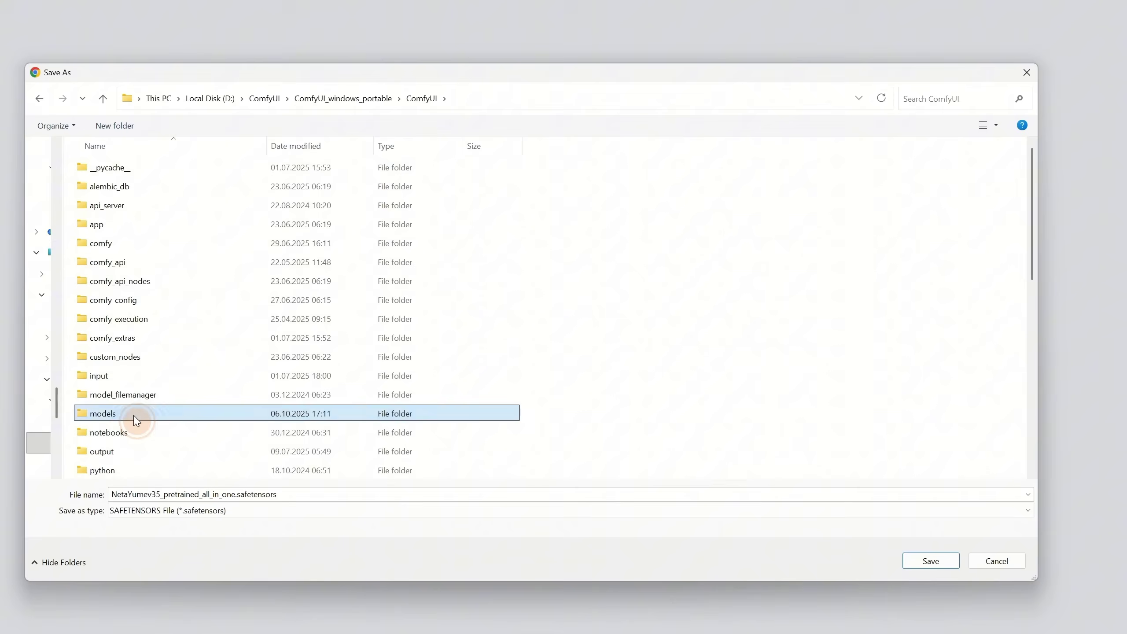
double_click(137, 418)
left_click(152, 268)
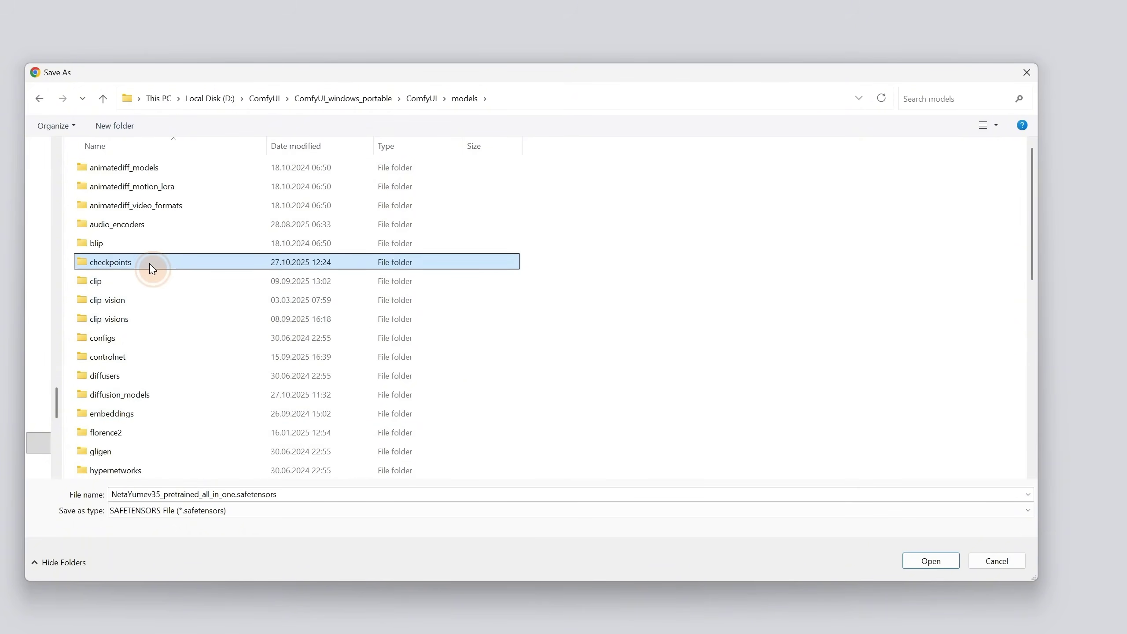
double_click(152, 268)
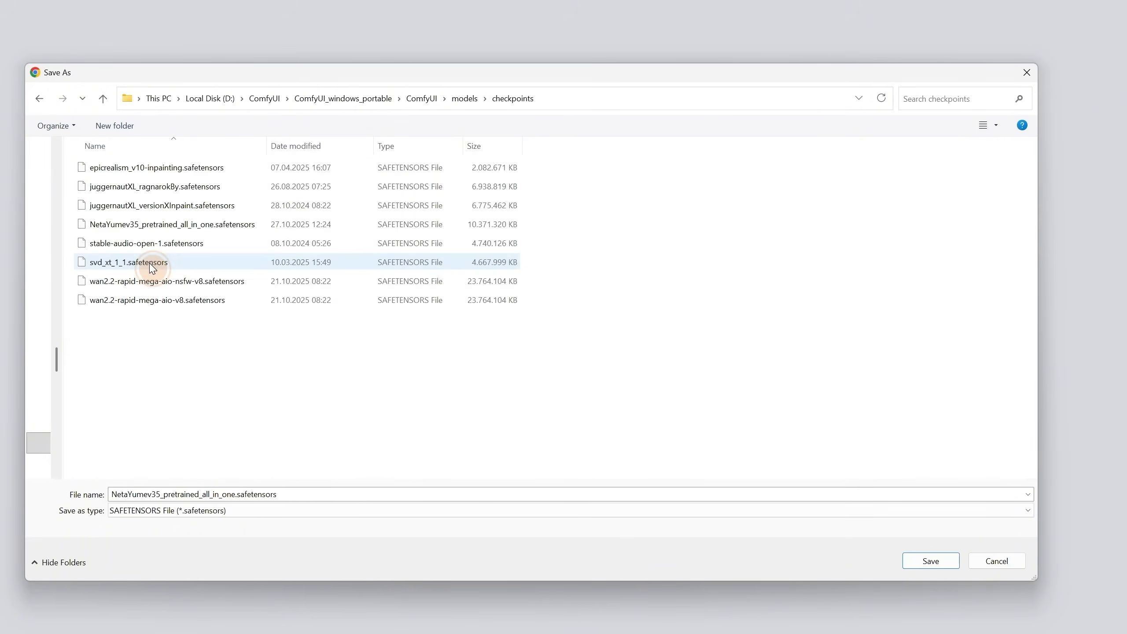
left_click(930, 560)
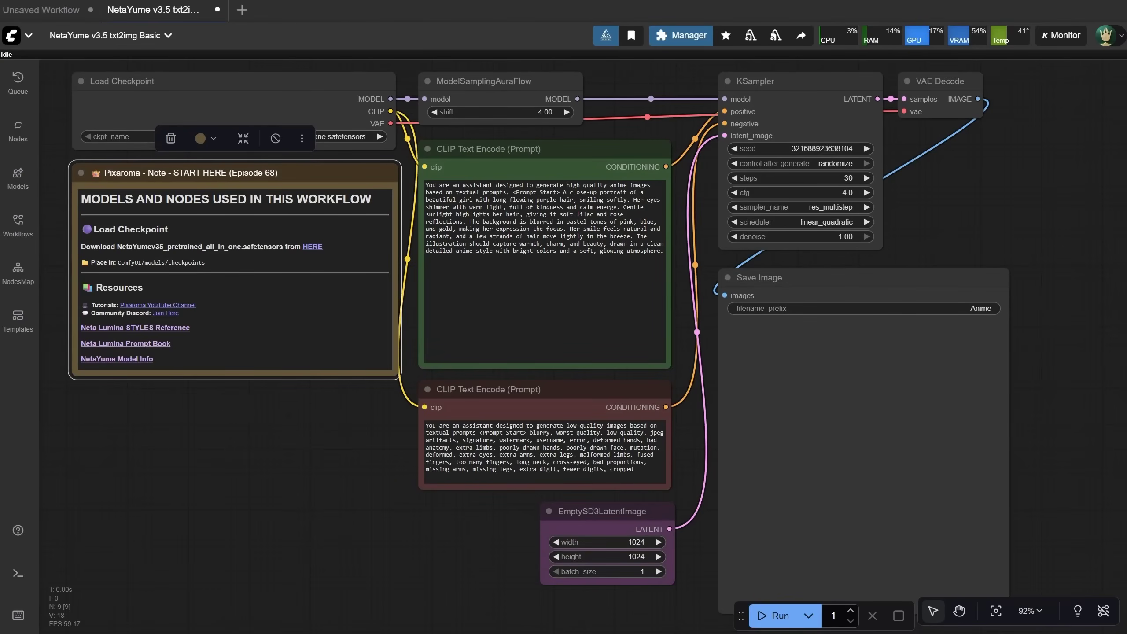
- Nudge the positive prompt, negative prompt and ModelSamplingAuraFlow nodes into slightly tidier positions
left_click(225, 138)
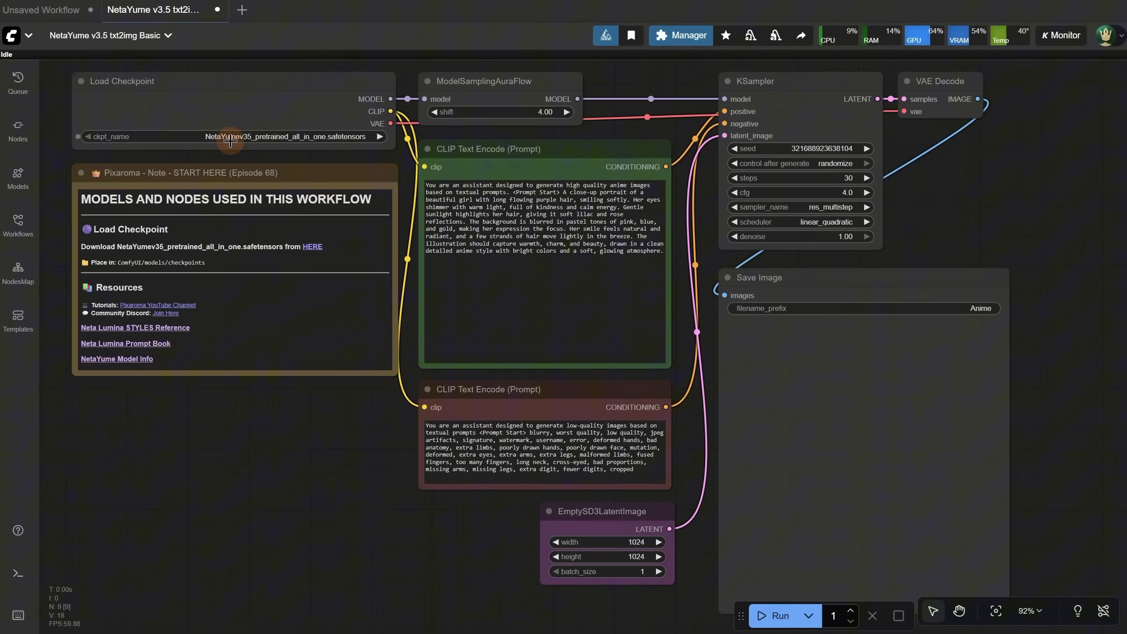
left_click(279, 110)
left_click(291, 137)
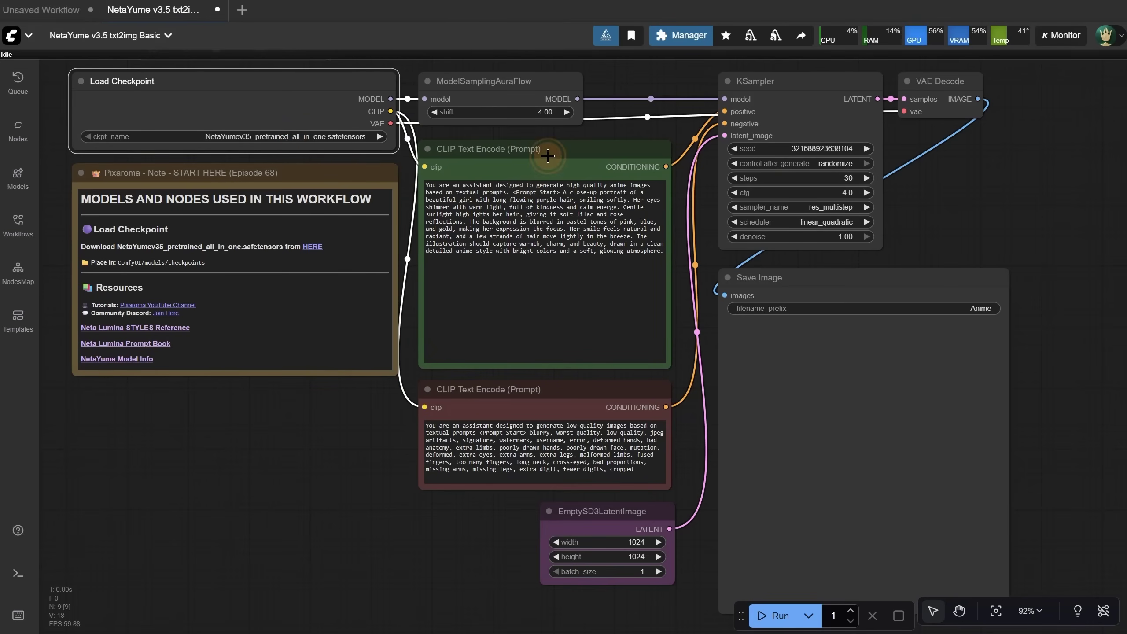
left_click_drag(548, 159, 546, 155)
left_click(533, 389)
left_click_drag(533, 390, 533, 387)
left_click_drag(502, 81, 507, 80)
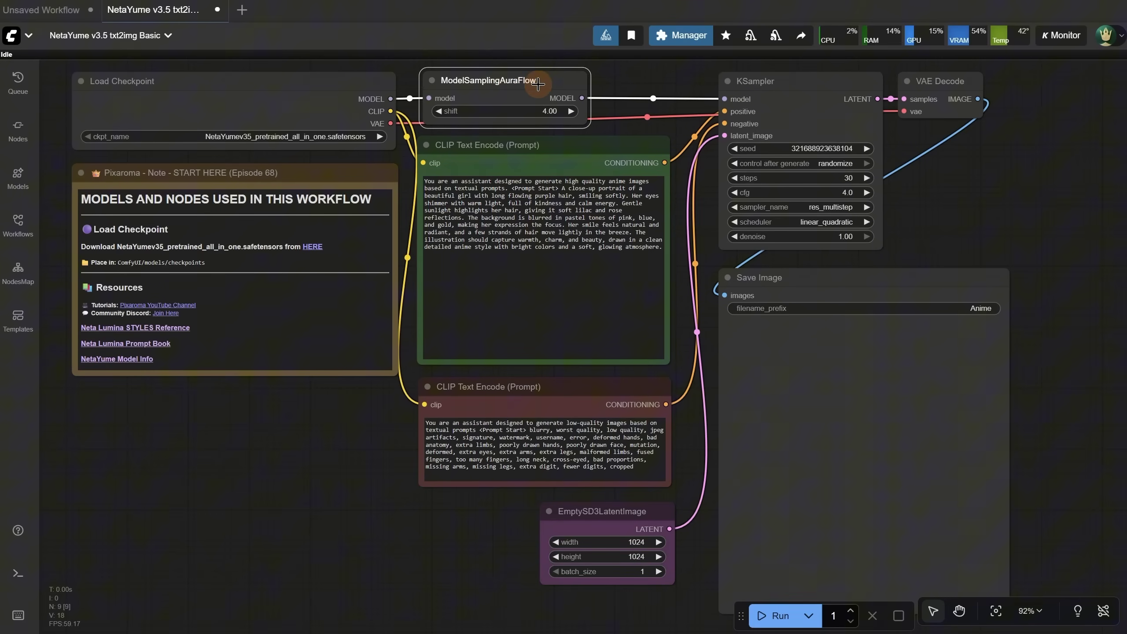
- Zoom and pan to review the KSampler settings and the 1024×1024 latent size
scroll(952, 174, "up", 4)
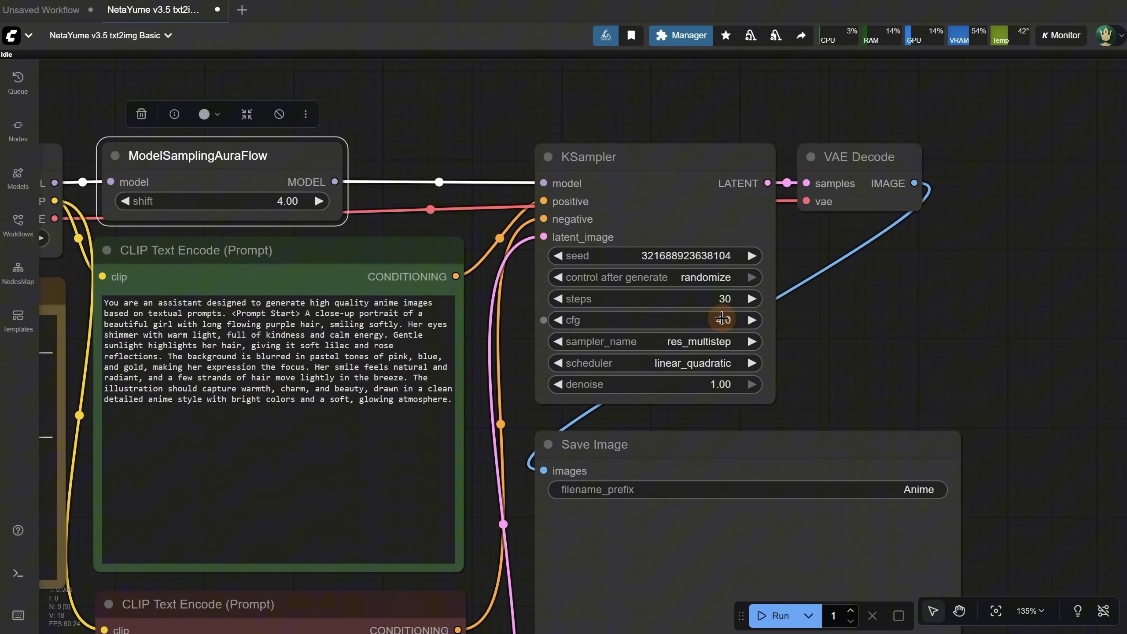
mouse_move(725, 324)
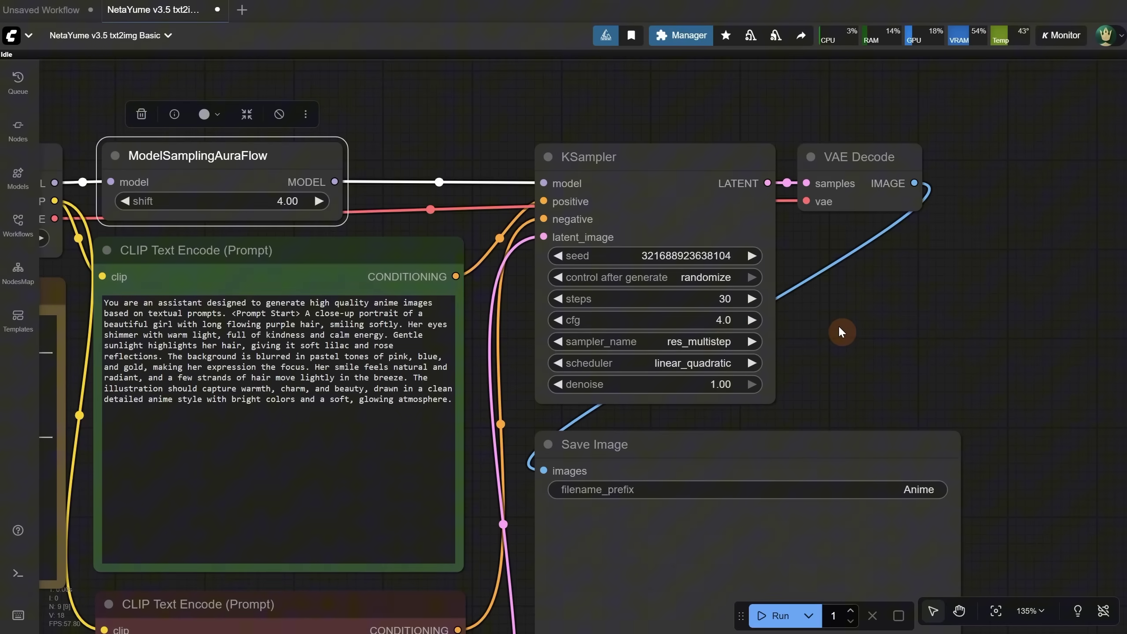
scroll(838, 325, "down", 2)
left_click_drag(838, 325, 887, 209)
scroll(887, 208, "up", 1)
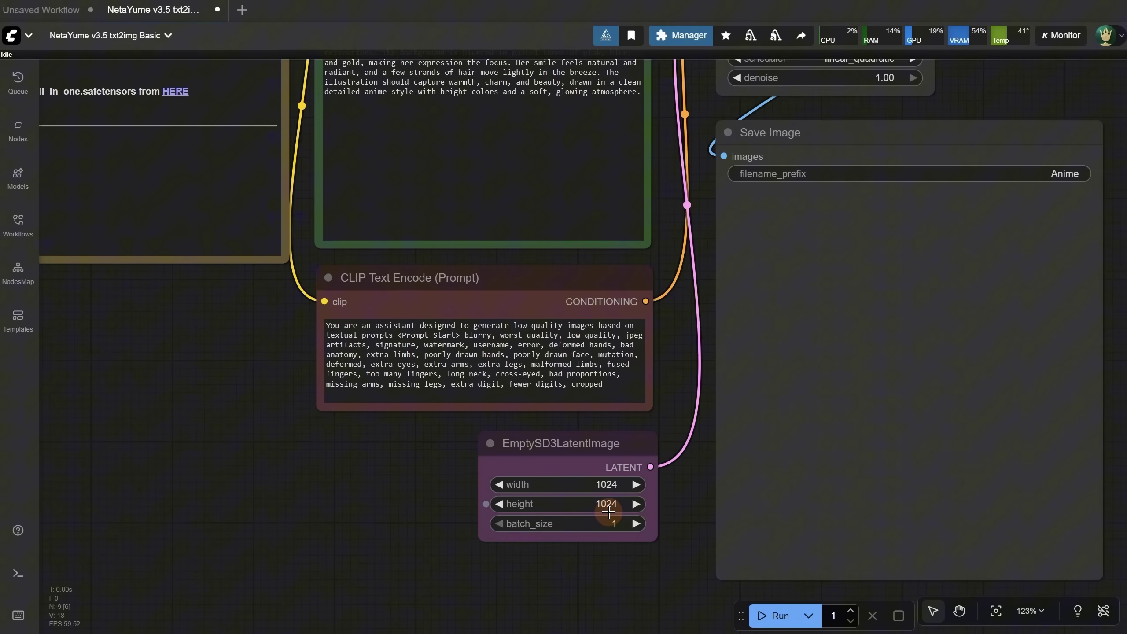
scroll(608, 513, "down", 4)
- Run the workflow, zoom in on the purple-haired girl portrait, then return to the resource note
left_click(772, 616)
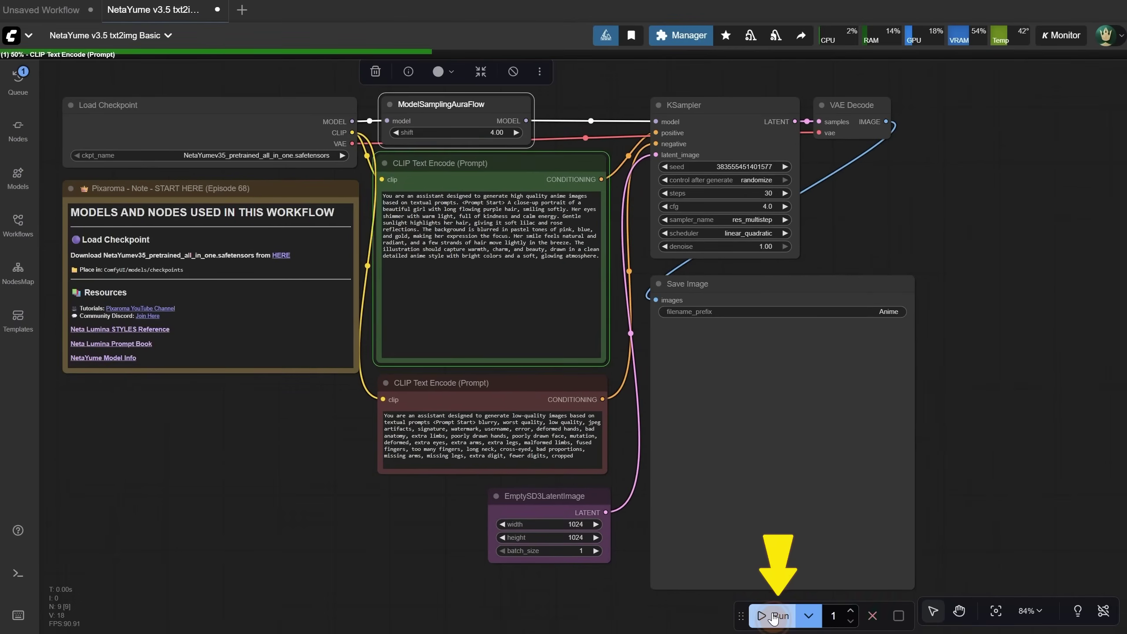
scroll(977, 435, "up", 5)
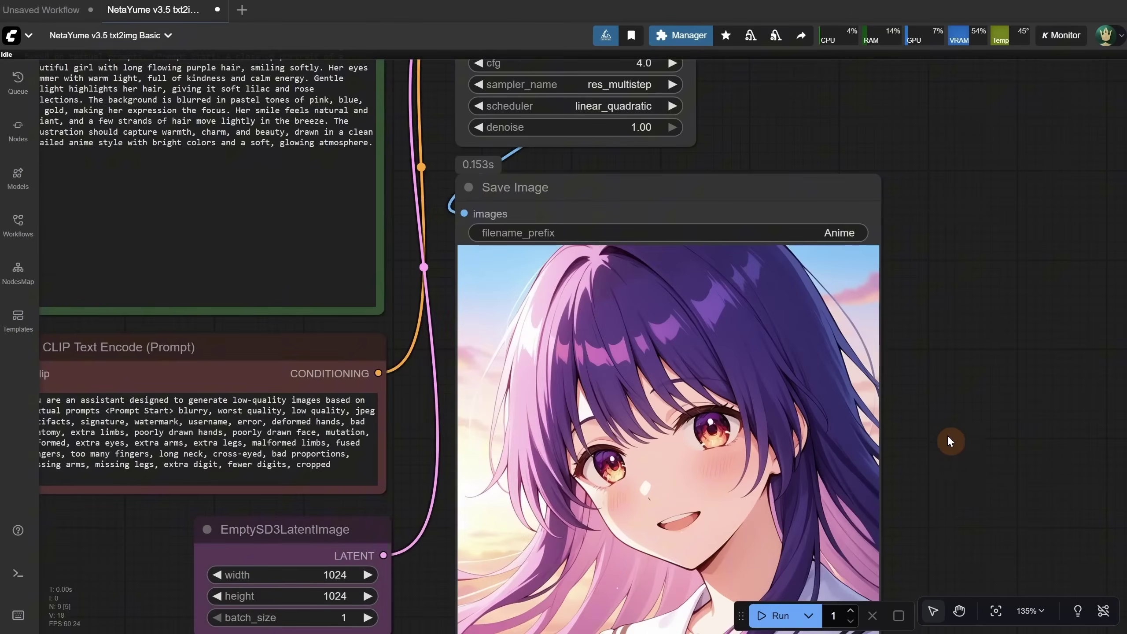
scroll(944, 437, "up", 5)
left_click_drag(921, 421, 1042, 371)
scroll(1042, 371, "down", 10)
scroll(232, 349, "up", 7)
left_click_drag(213, 375, 230, 520)
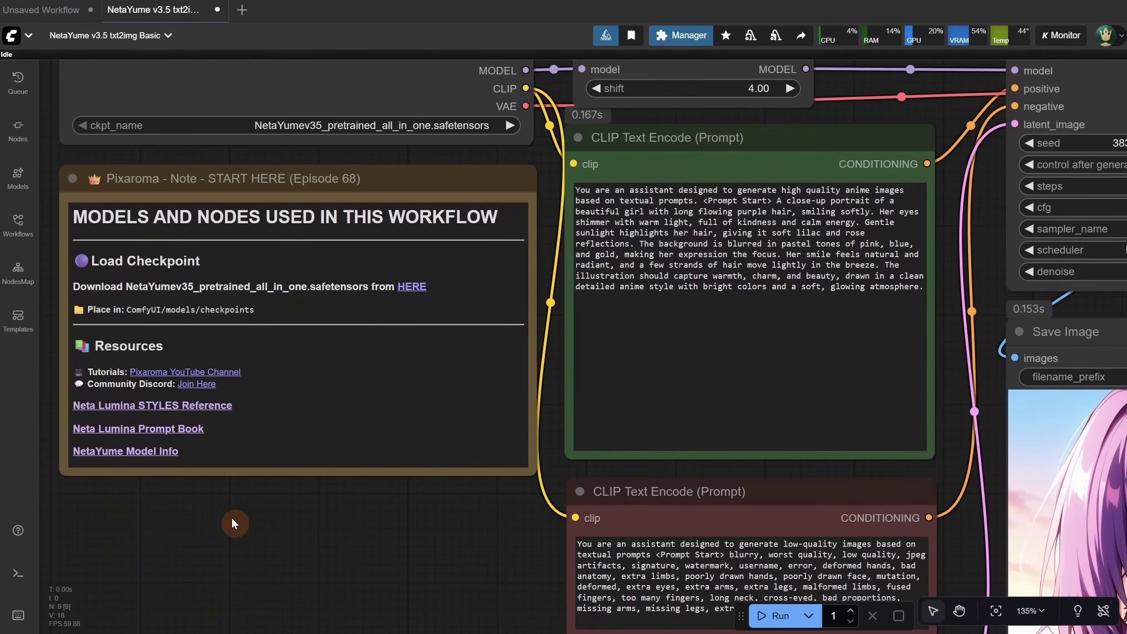
left_click(124, 451)
scroll(386, 230, "down", 5)
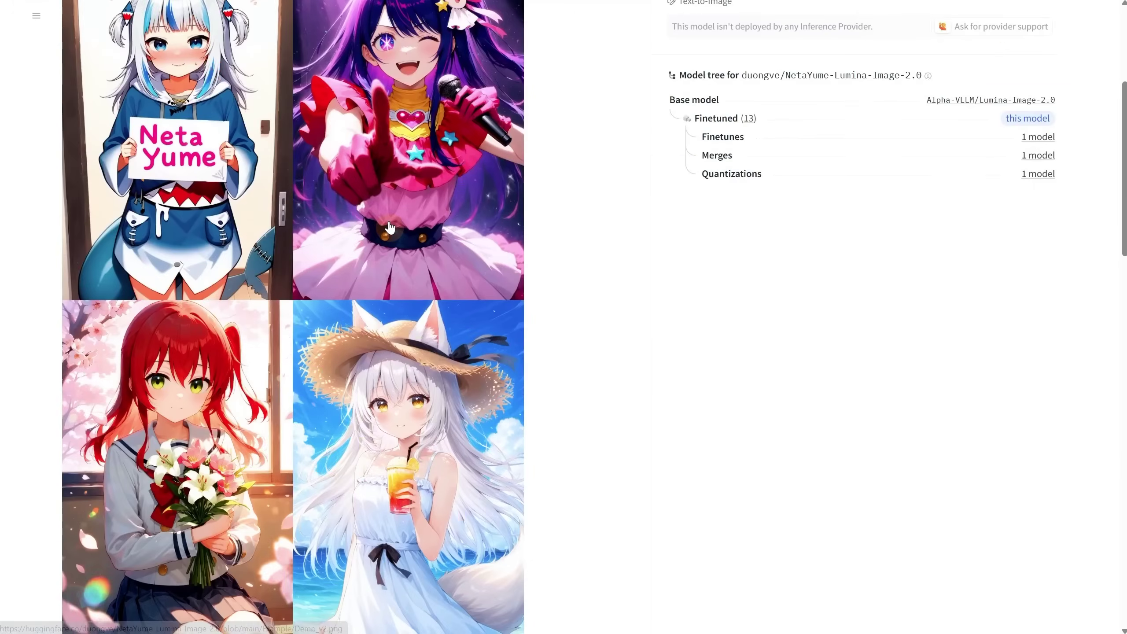
scroll(390, 228, "down", 10)
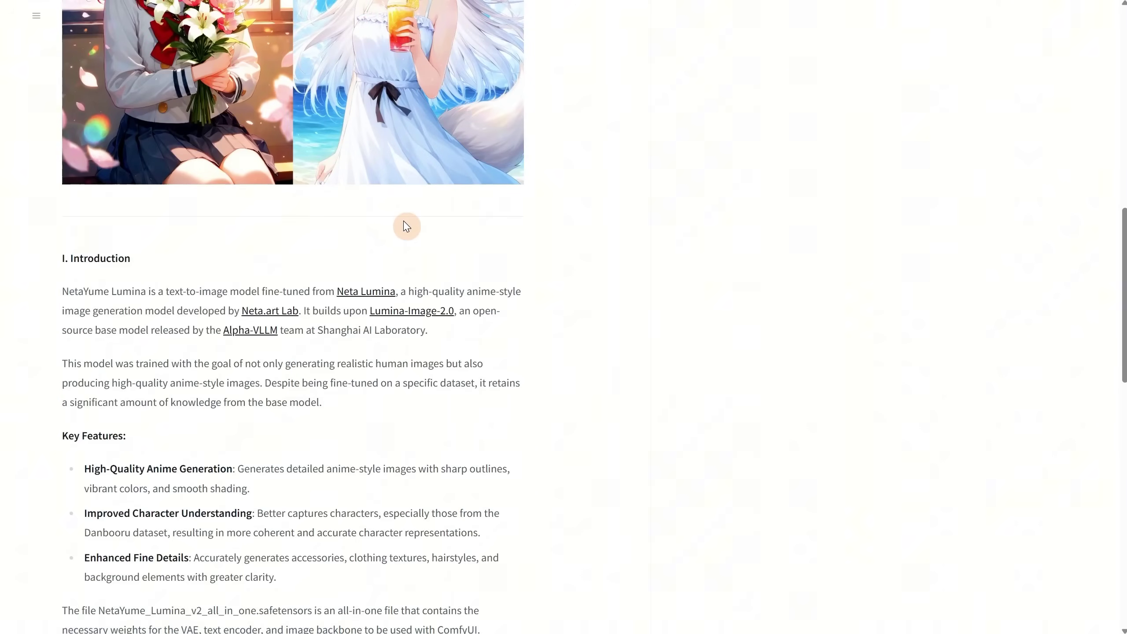
scroll(426, 229, "down", 9)
scroll(536, 252, "down", 3)
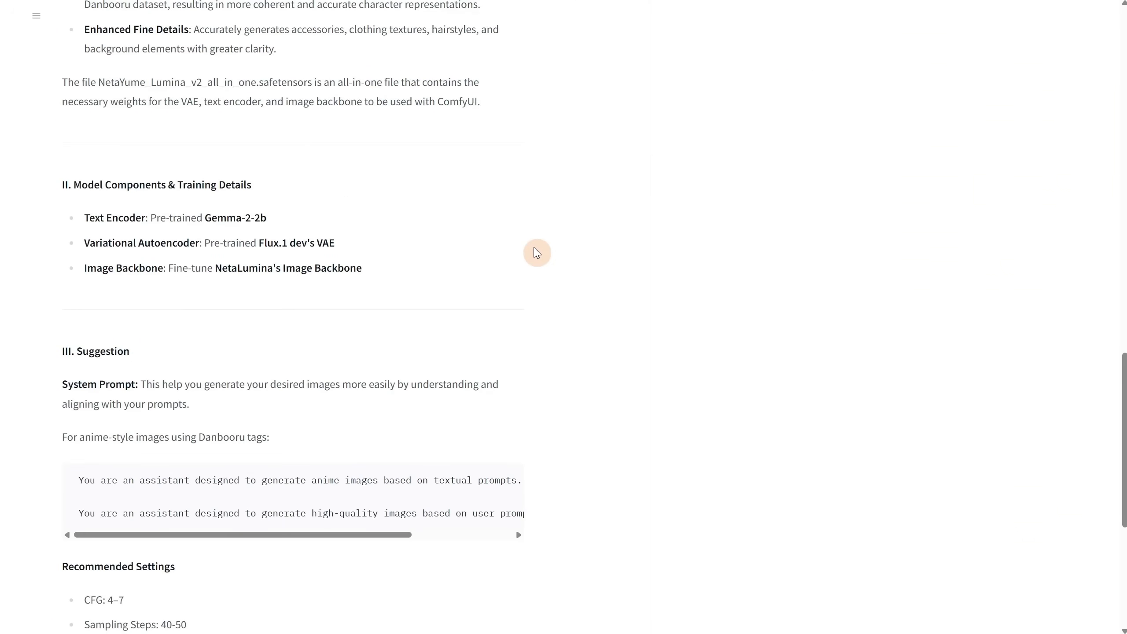
scroll(538, 249, "up", 20)
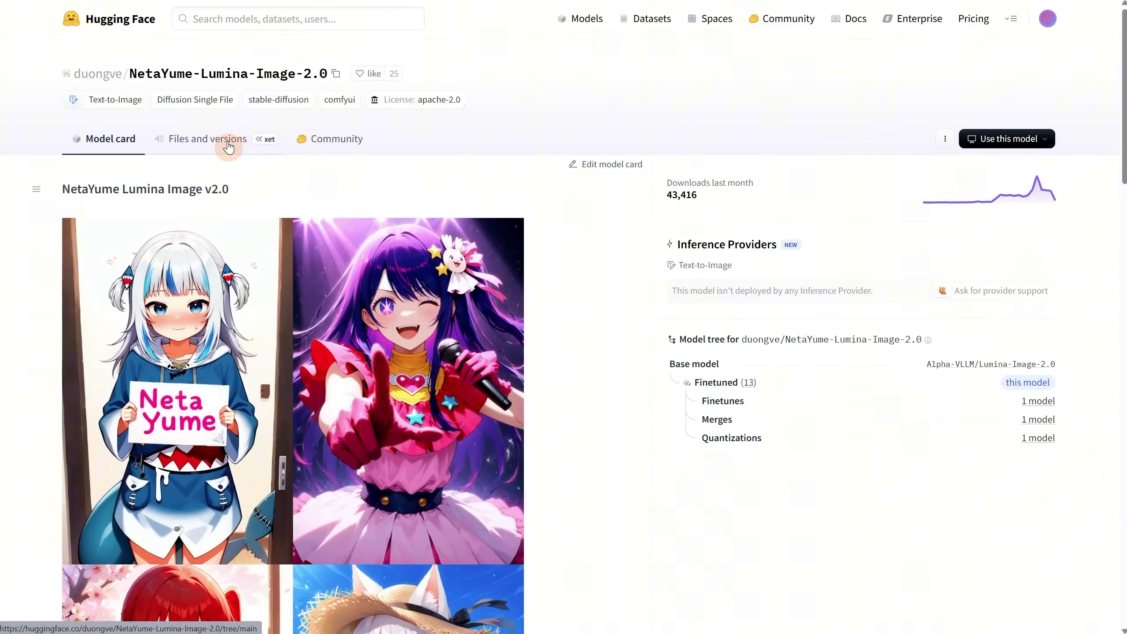
left_click(228, 144)
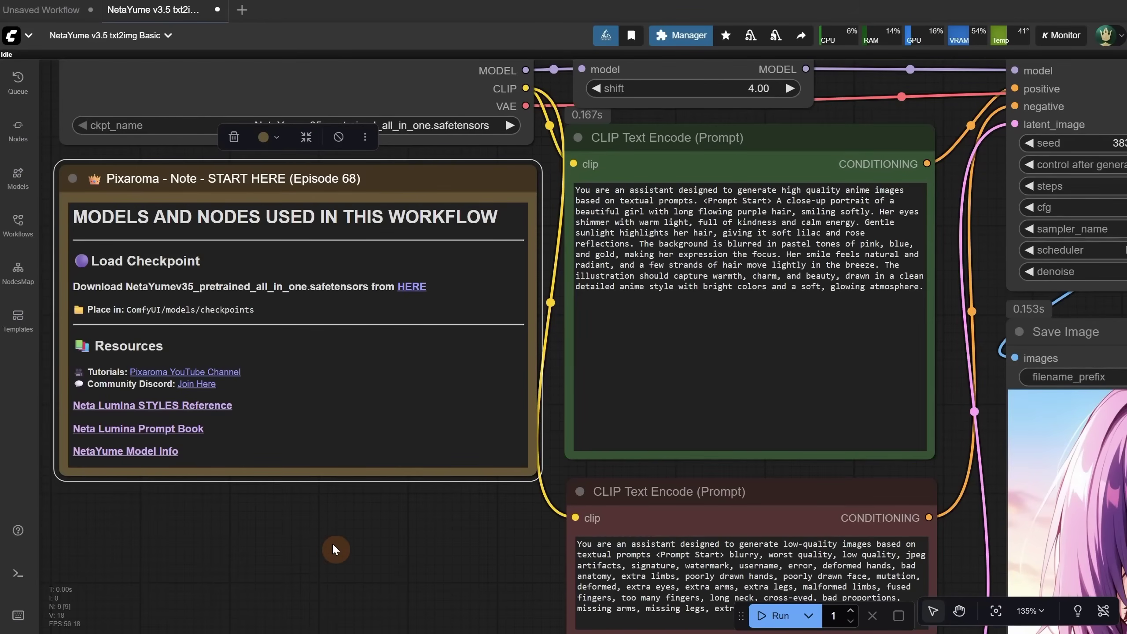
- Open the Neta Lumina Prompt Book and copy the third showcase prompt, the dark-haired man with raven
left_click(334, 549)
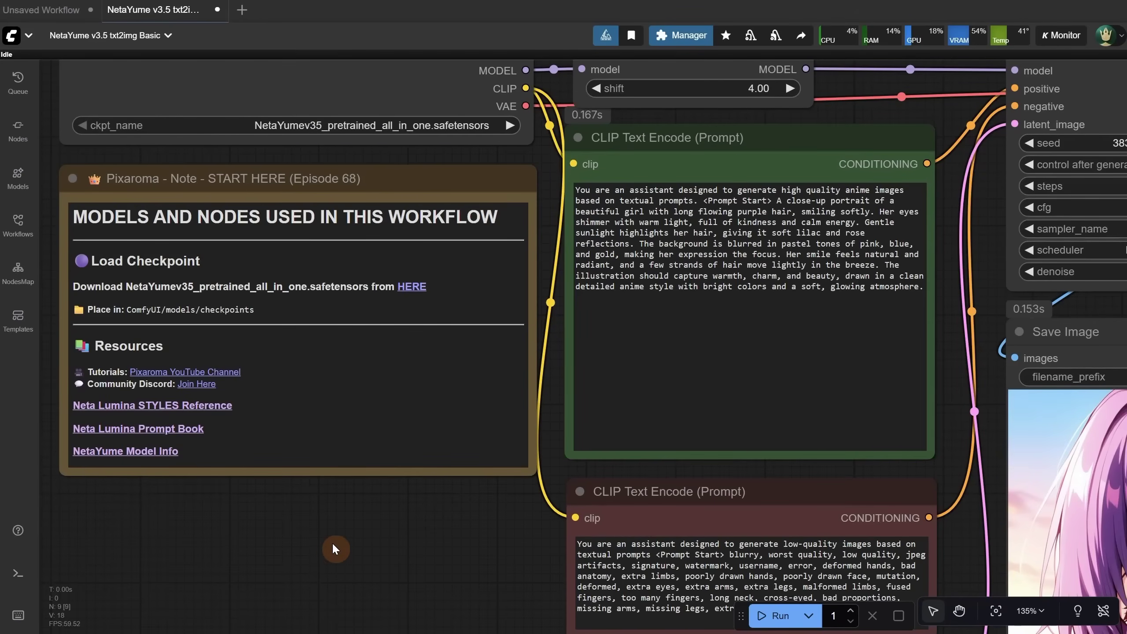
left_click(164, 428)
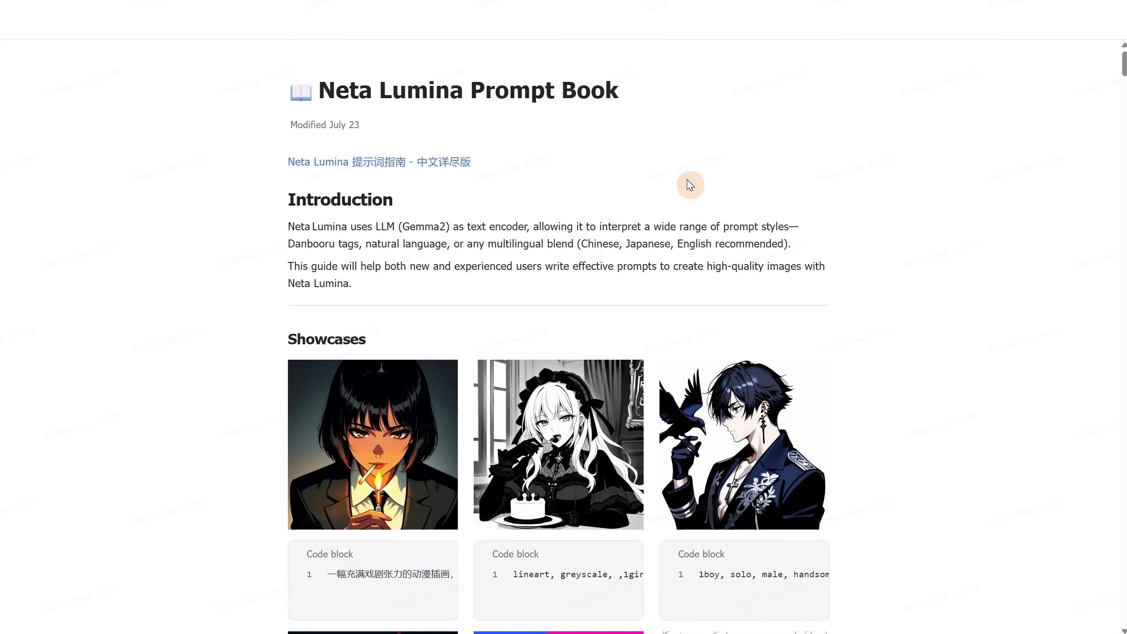
left_click_drag(376, 227, 445, 219)
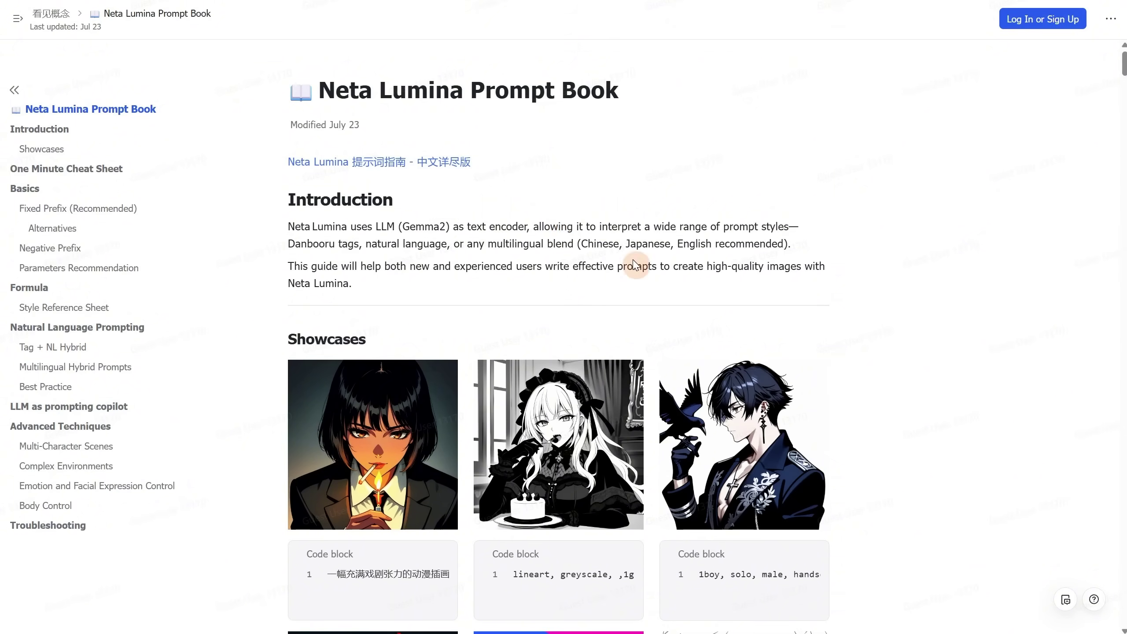
scroll(886, 265, "down", 5)
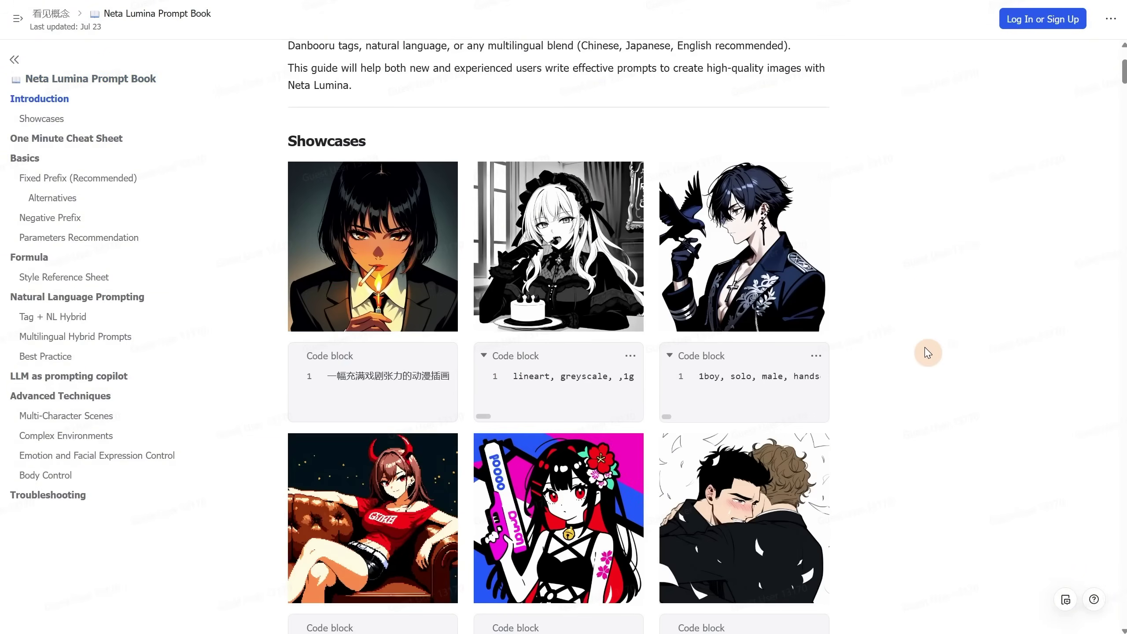
mouse_move(662, 418)
left_mouse_down()
mouse_move(763, 416)
mouse_move(652, 418)
left_mouse_up()
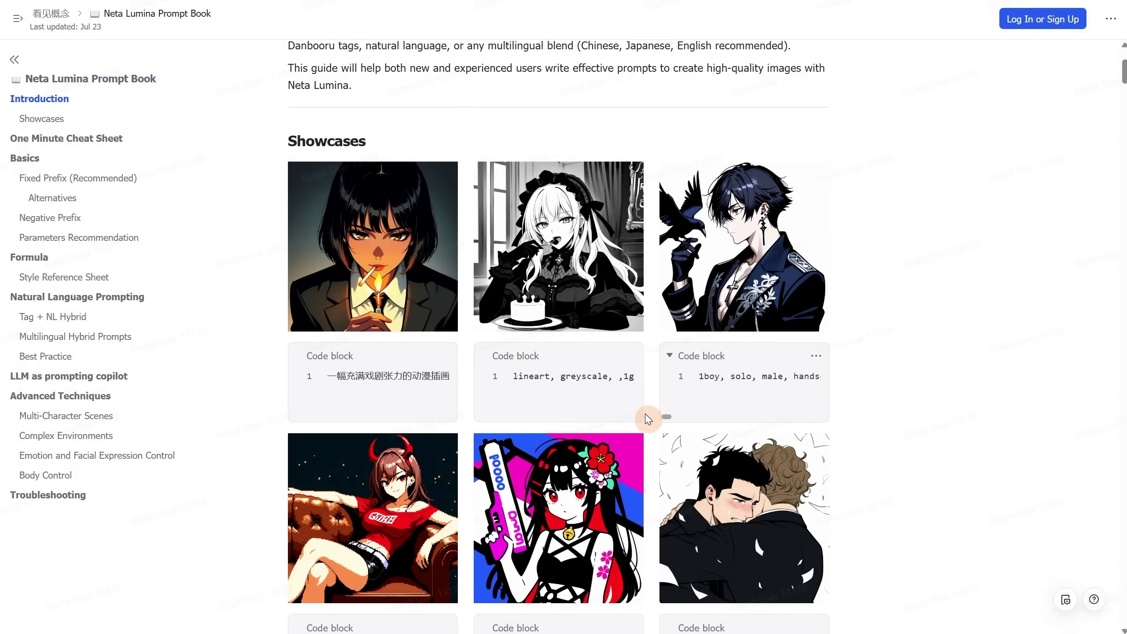
left_click(813, 362)
left_click(715, 399)
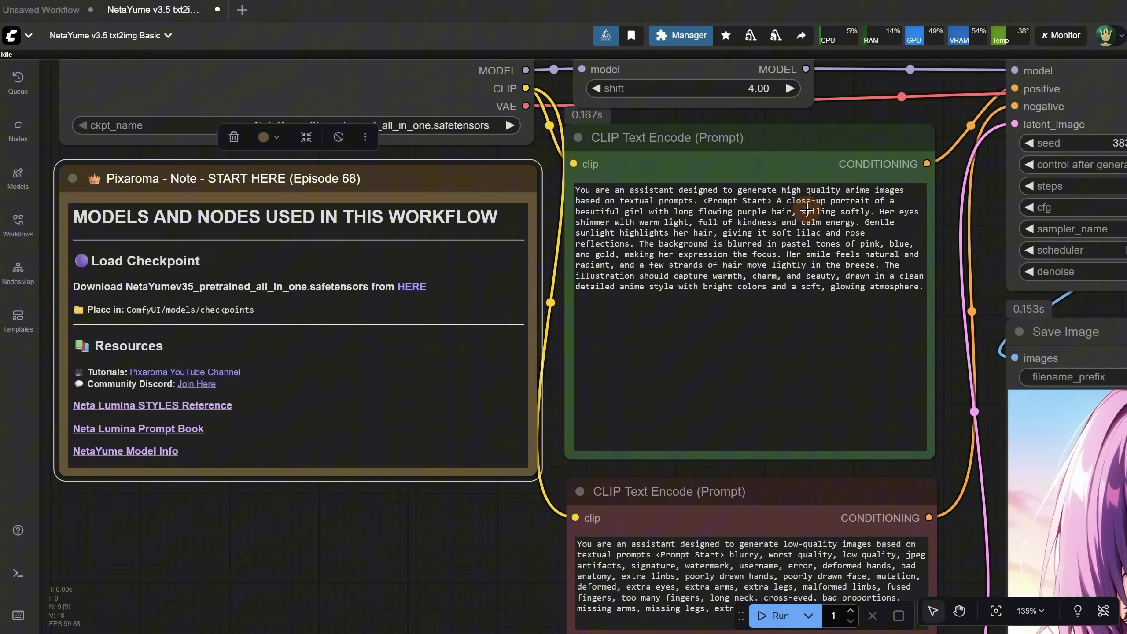
- Replace the positive prompt's description with the pasted raven tag list and run the workflow
scroll(806, 208, "up", 1)
scroll(880, 116, "right", 3)
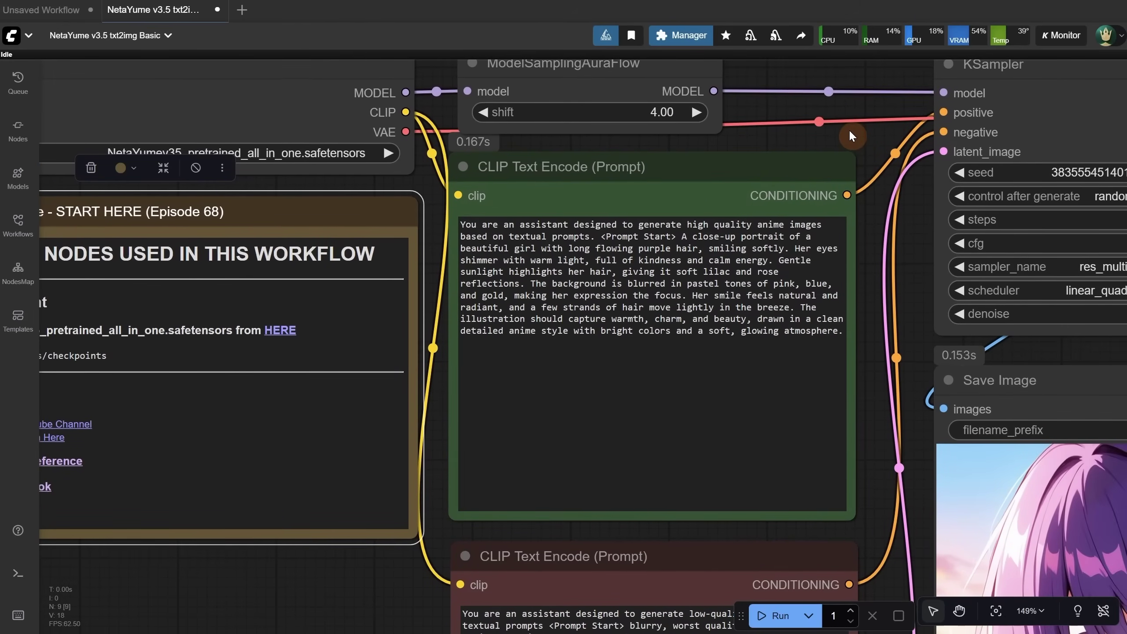
left_click_drag(686, 238, 854, 365)
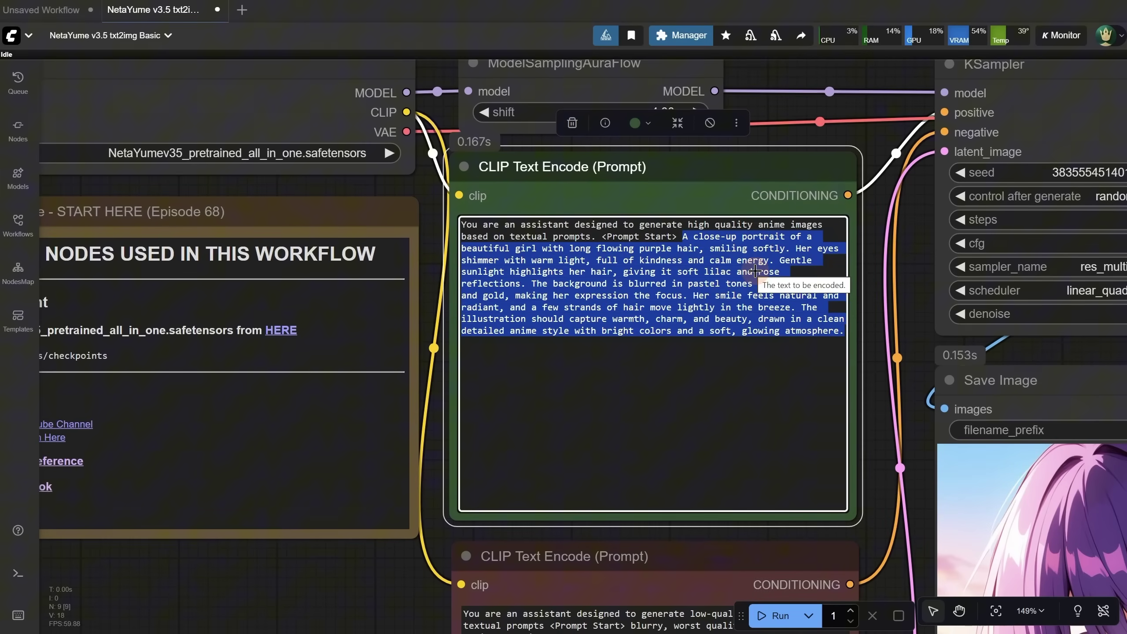
key("BackSpace")
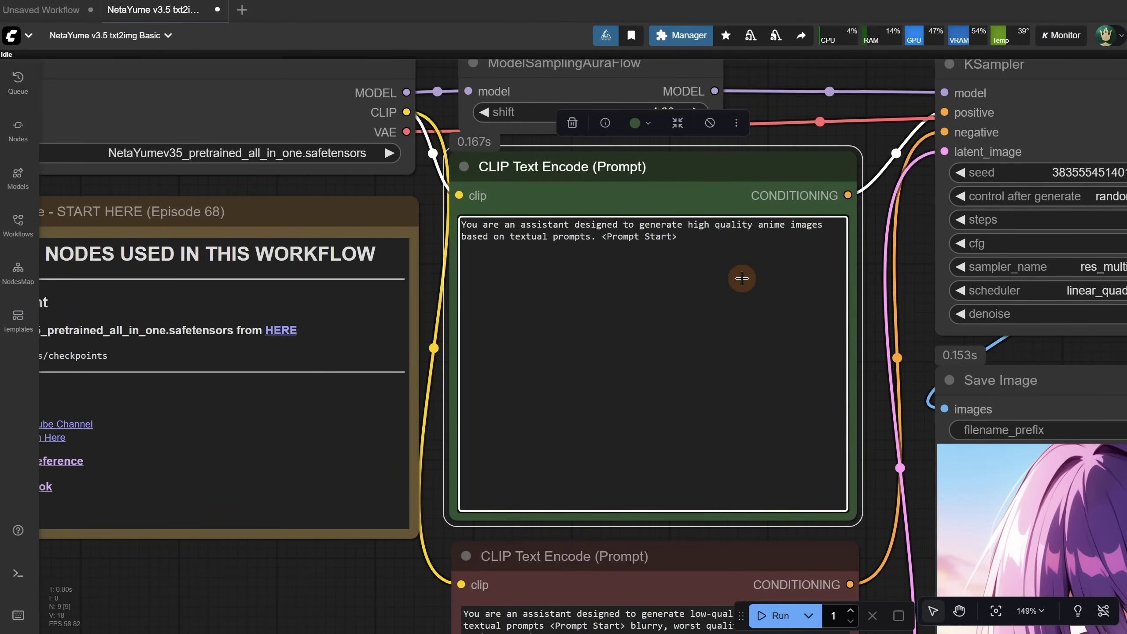
key("ctrl+v")
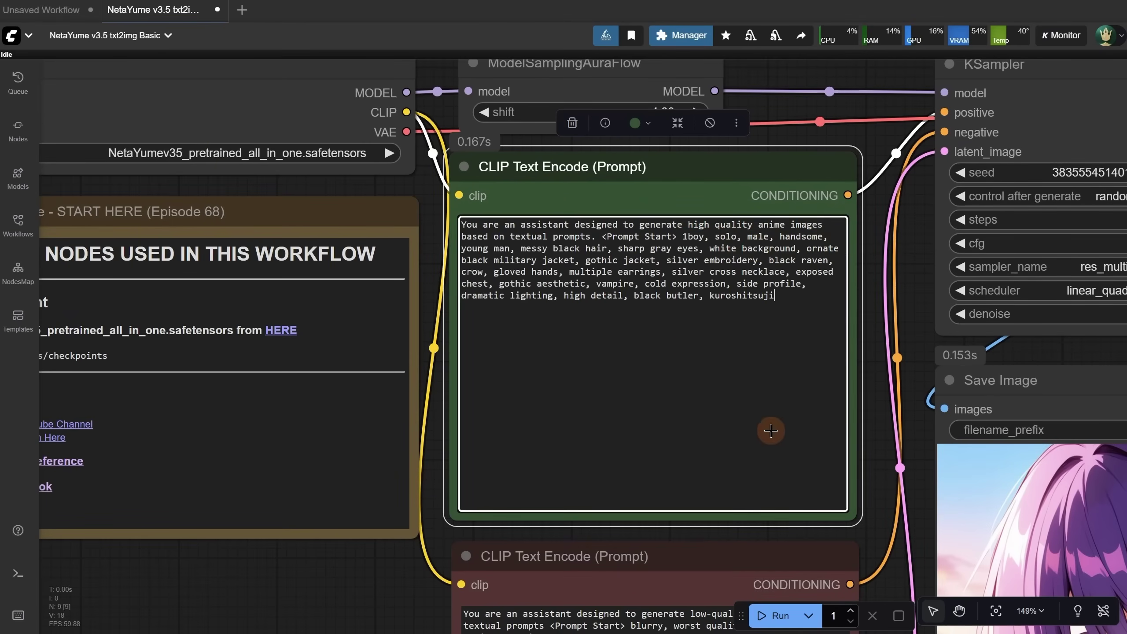
scroll(690, 351, "down", 5)
left_click(772, 616)
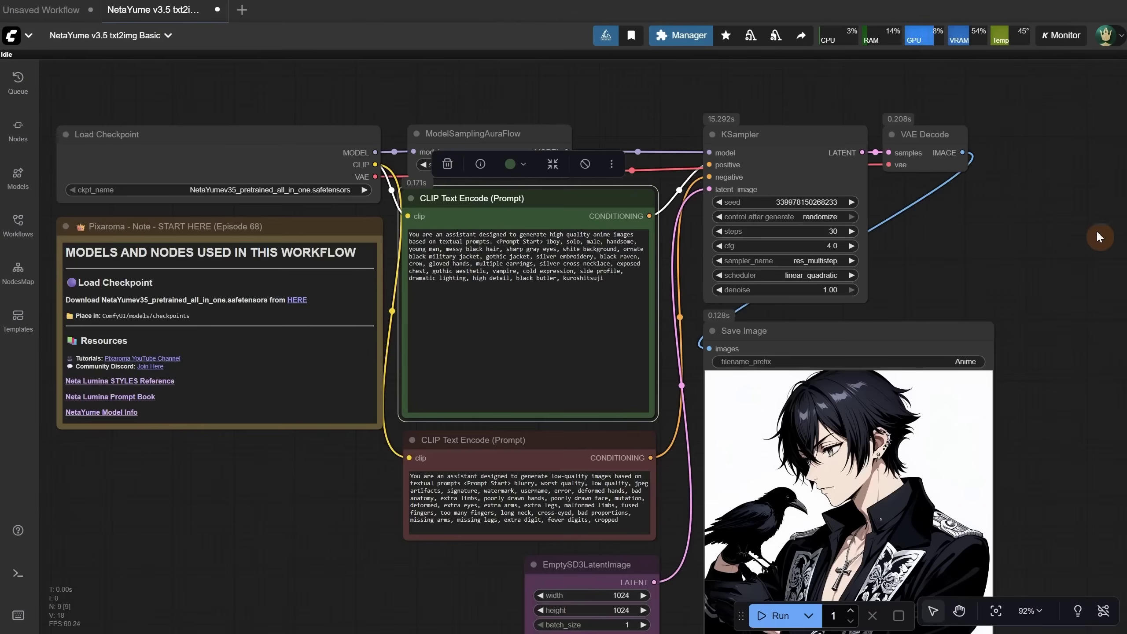
- Pan and zoom around the workflow to view the new black-haired man with raven render
scroll(1096, 229, "up", 3)
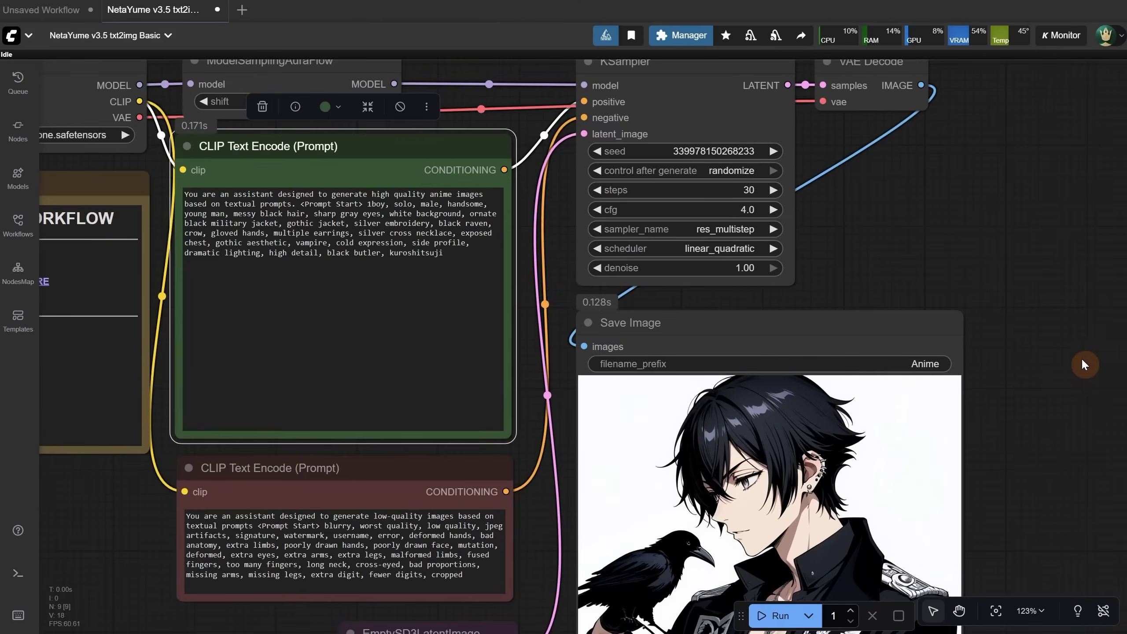
left_click_drag(1085, 226, 1090, 176)
scroll(199, 351, "up", 2)
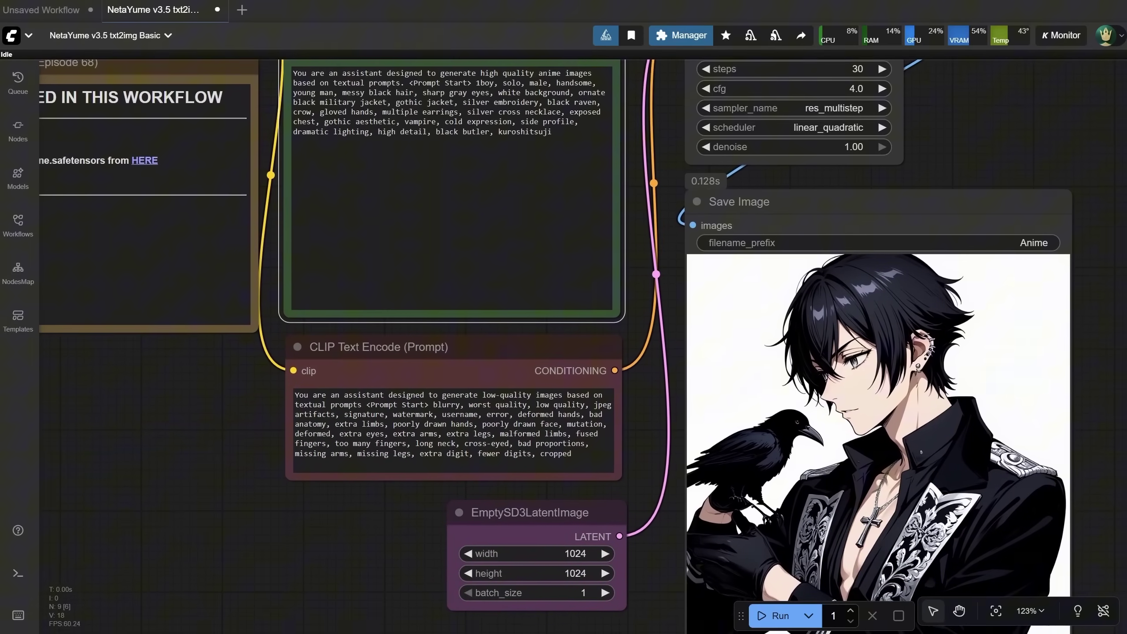
scroll(199, 351, "up", 4)
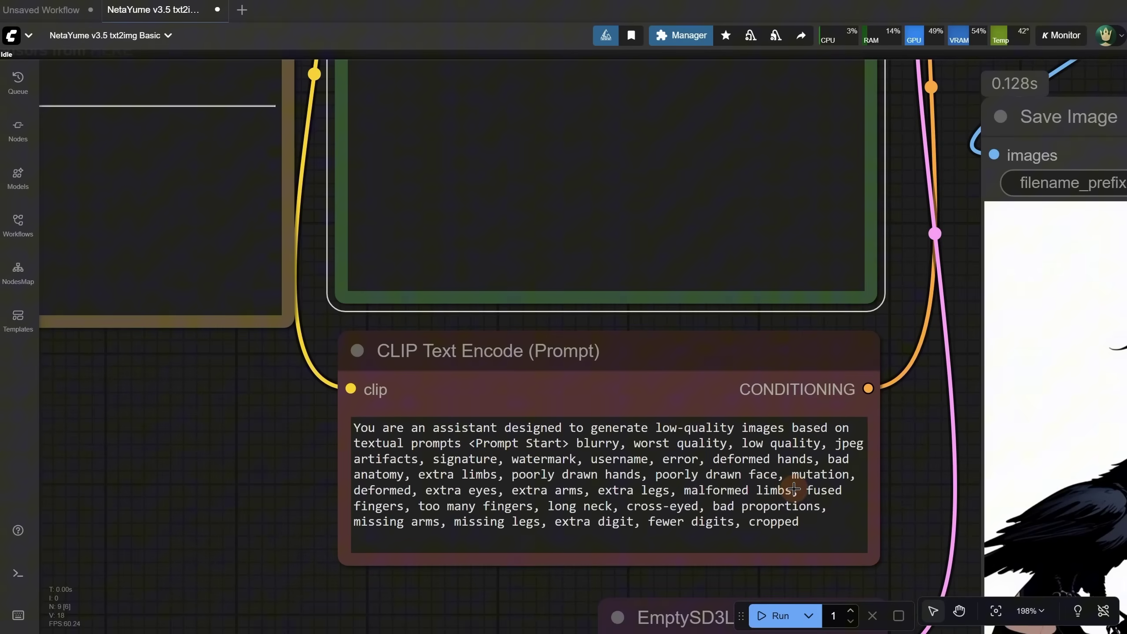
scroll(513, 469, "down", 5)
scroll(514, 469, "down", 3)
left_click_drag(478, 67, 460, 85)
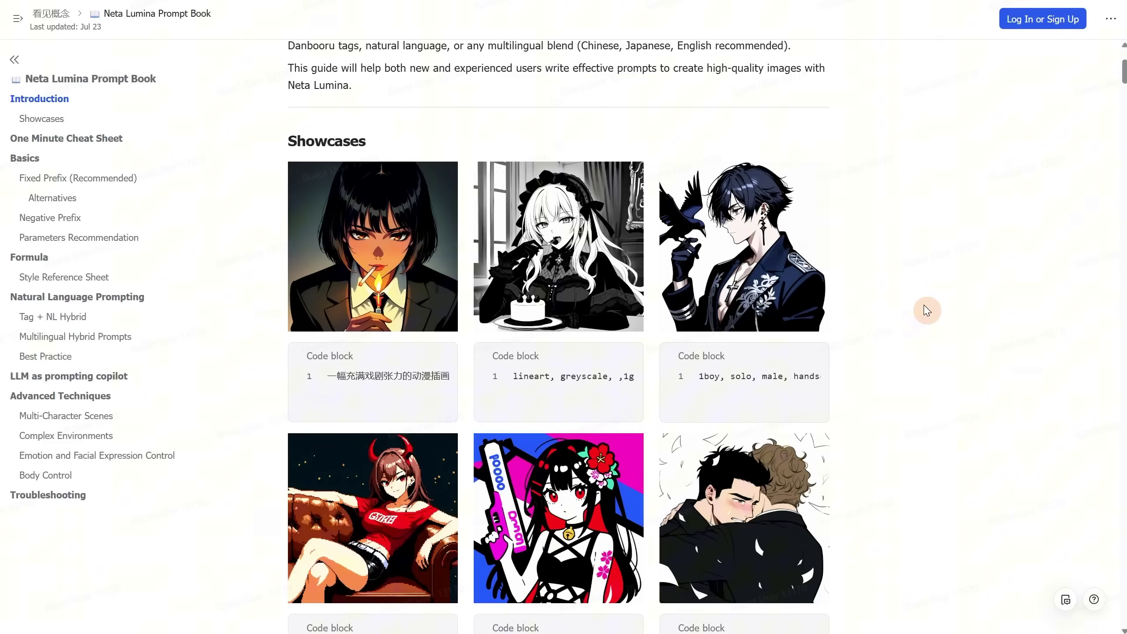
- Scroll through the prompt book's Formula section, copying and selecting the Fixed Prefix line
scroll(930, 309, "down", 8)
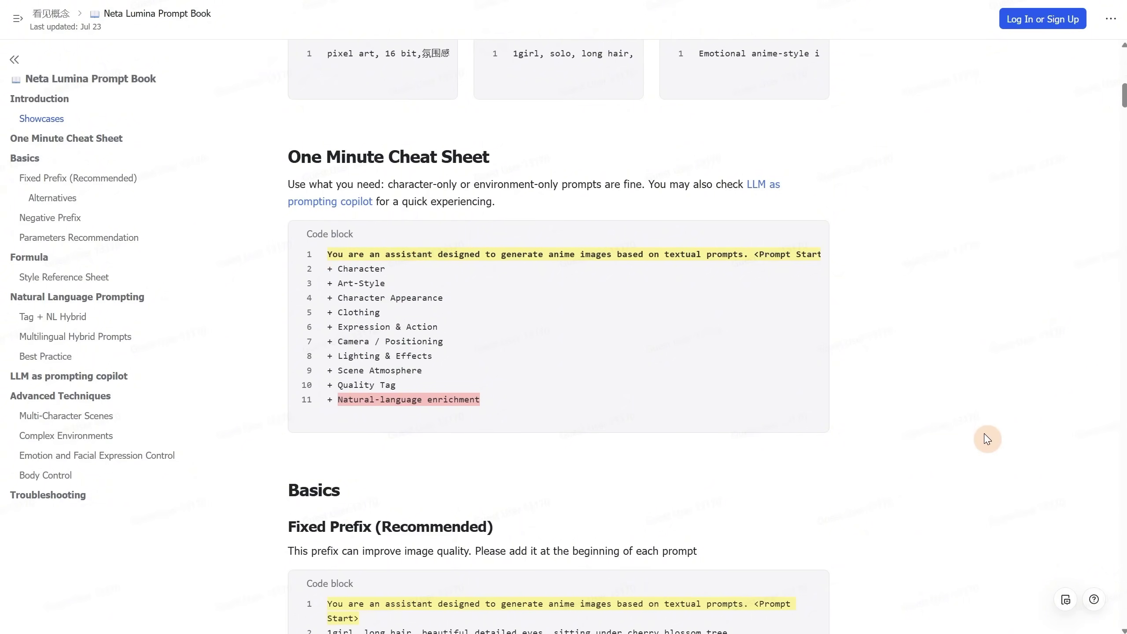
scroll(987, 438, "down", 5)
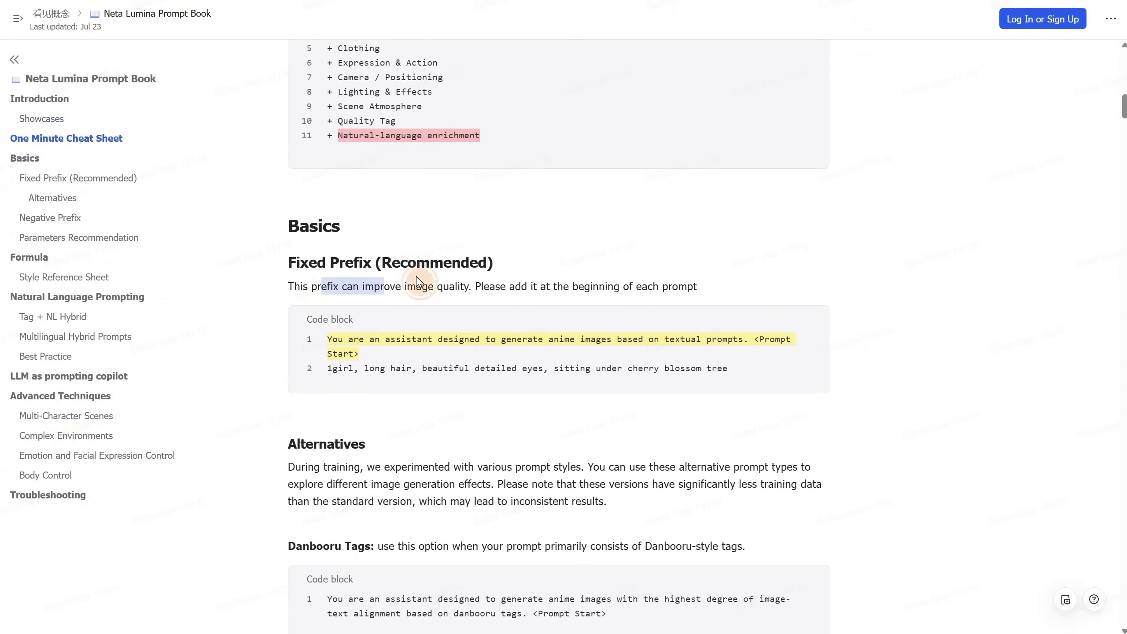
left_click_drag(458, 276, 730, 276)
left_click(833, 284)
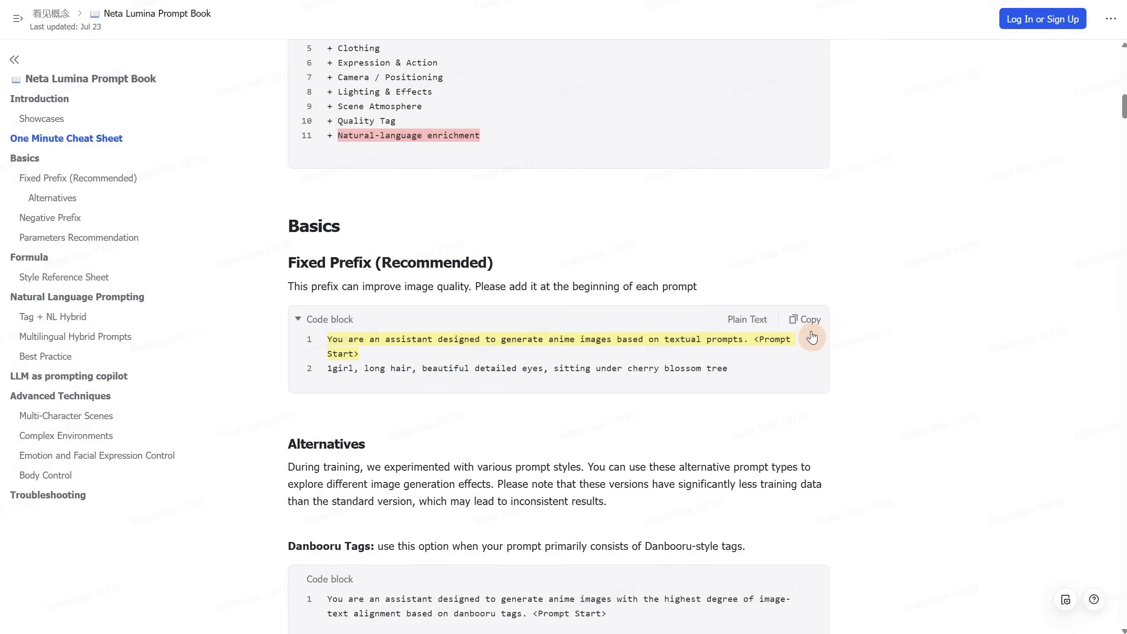
triple_click(332, 339)
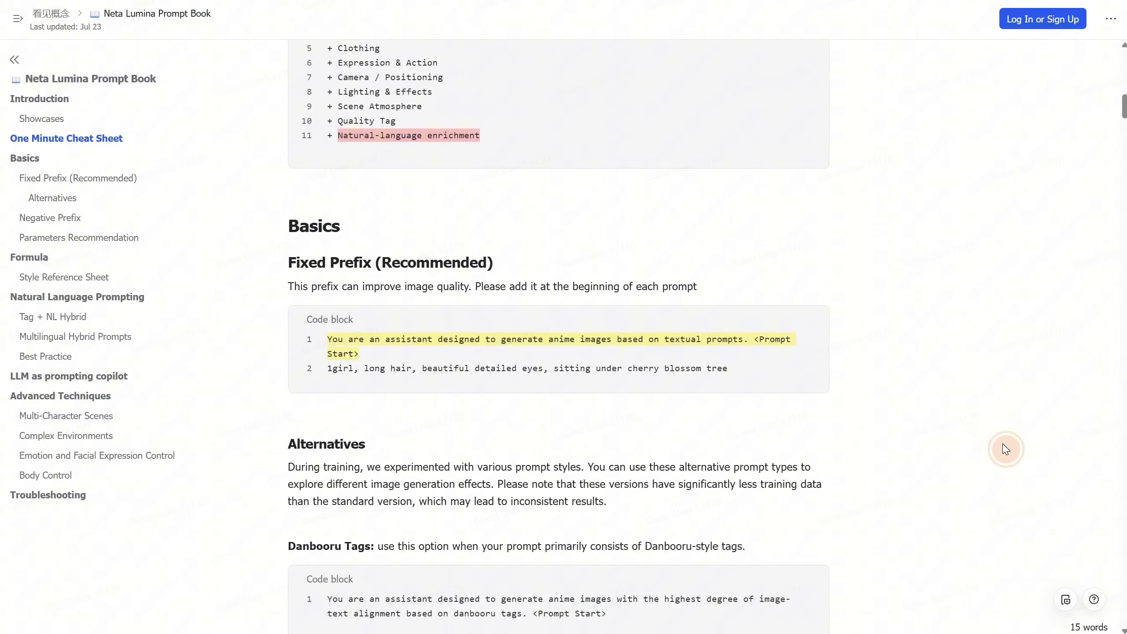
scroll(990, 408, "down", 6)
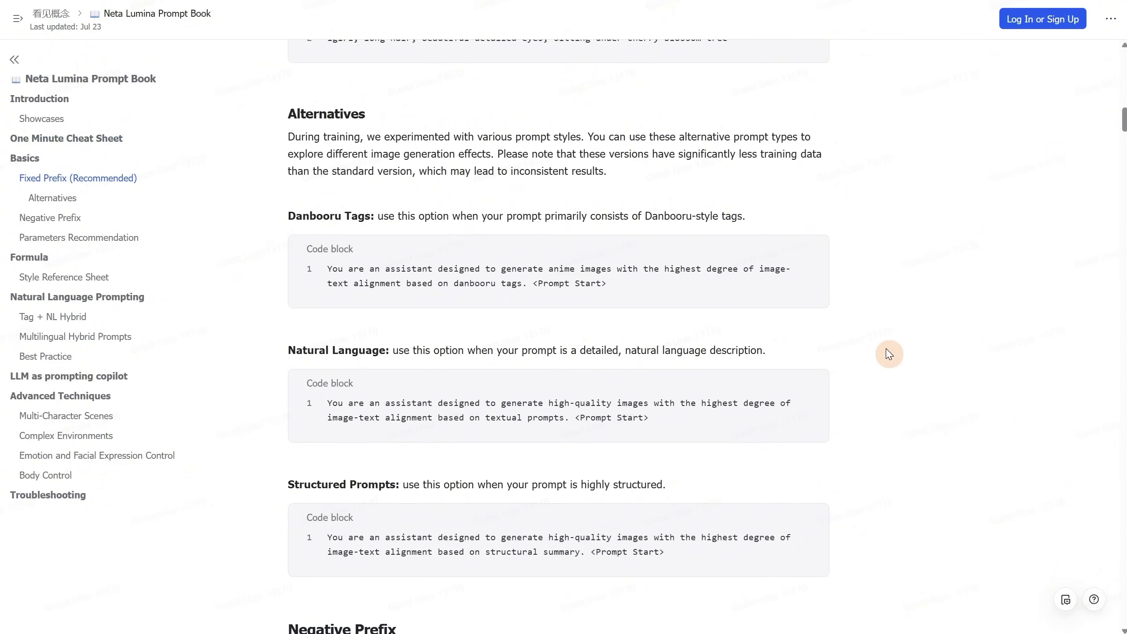
scroll(888, 354, "down", 5)
scroll(904, 344, "down", 5)
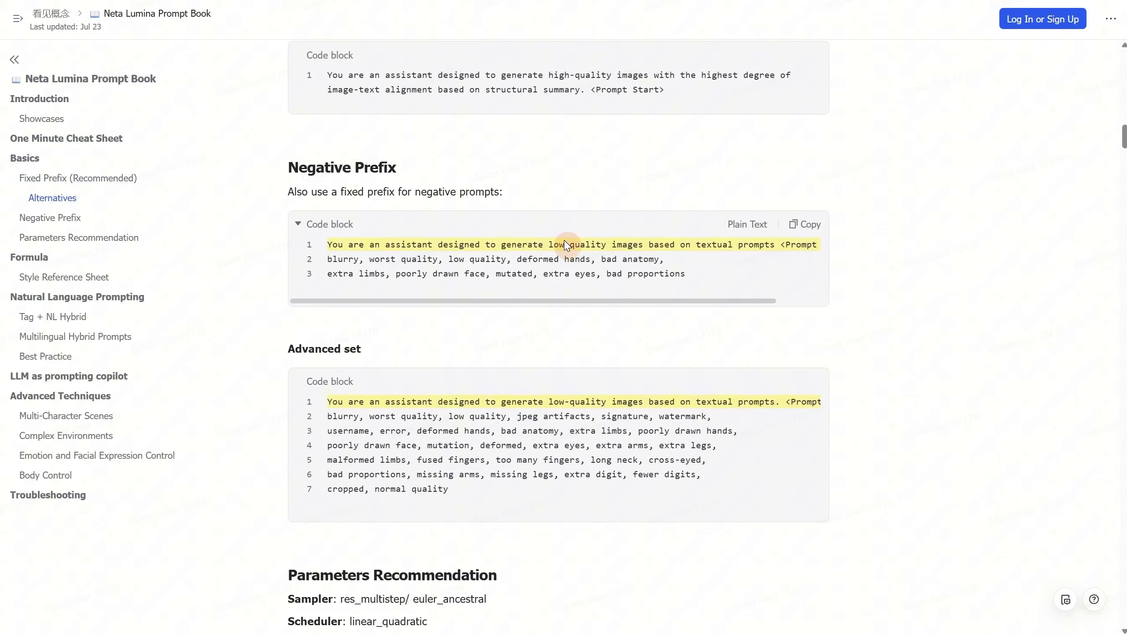
scroll(900, 334, "down", 2)
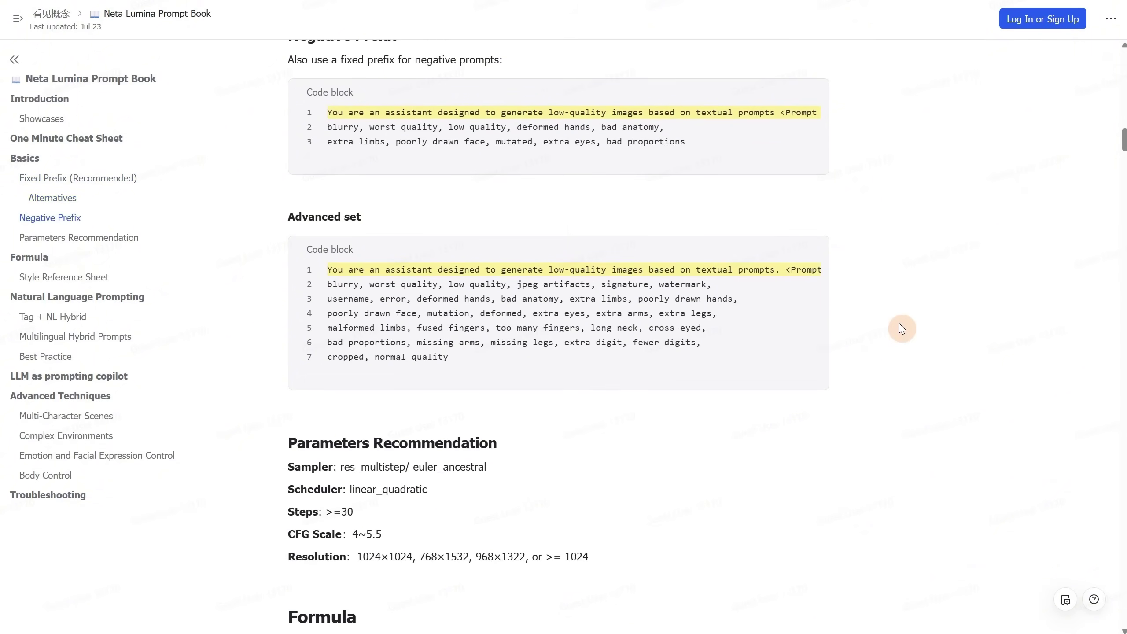
scroll(901, 329, "down", 5)
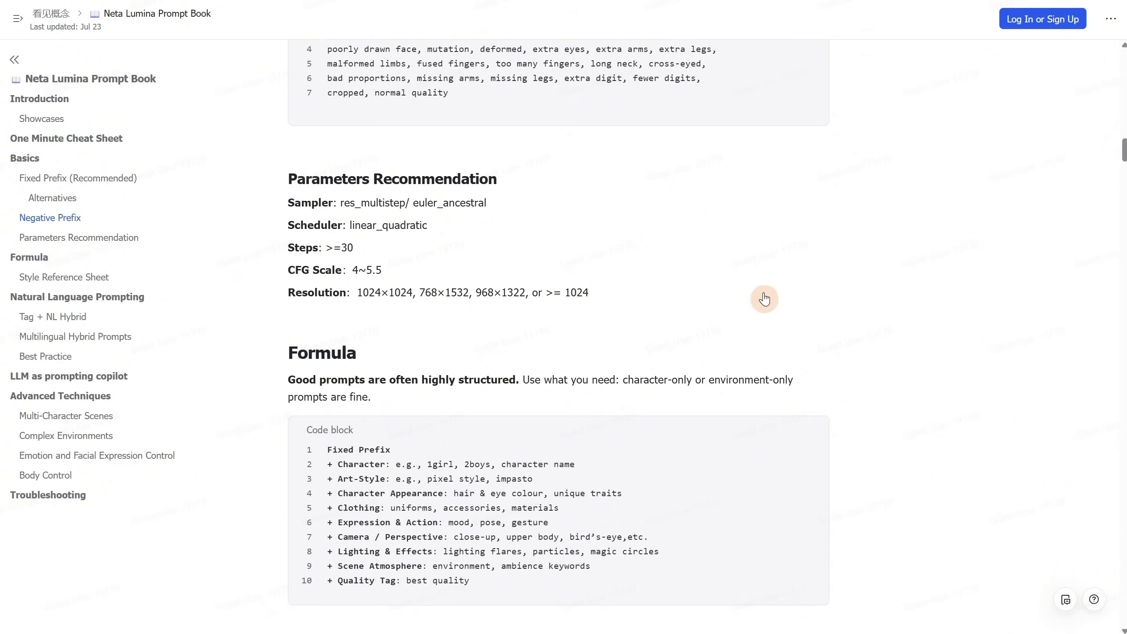
scroll(789, 291, "down", 3)
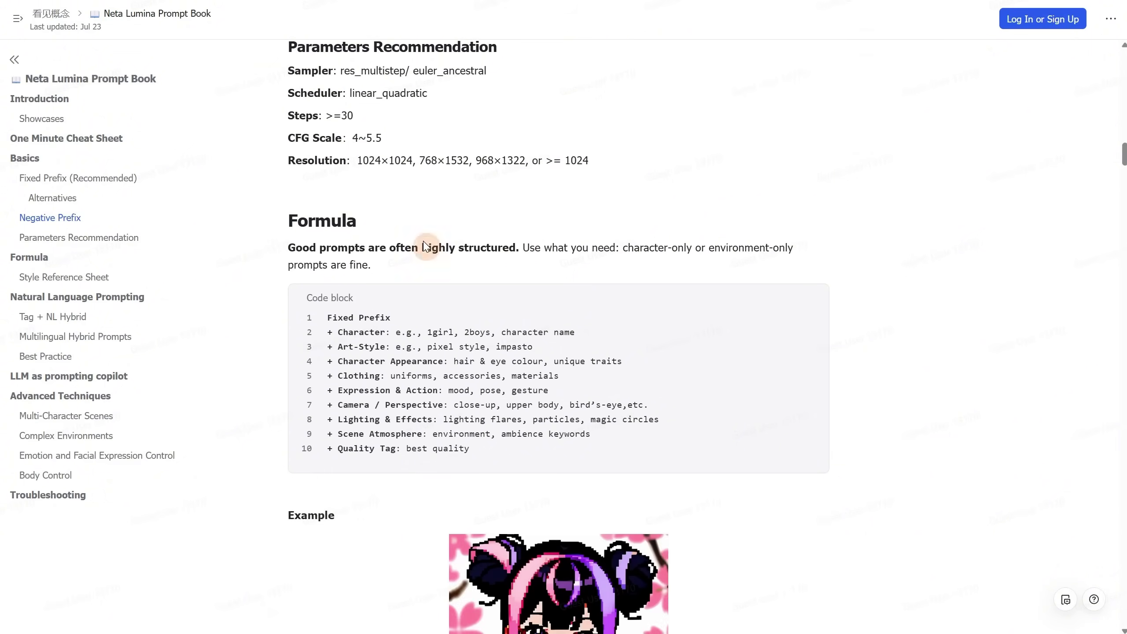
scroll(854, 323, "down", 2)
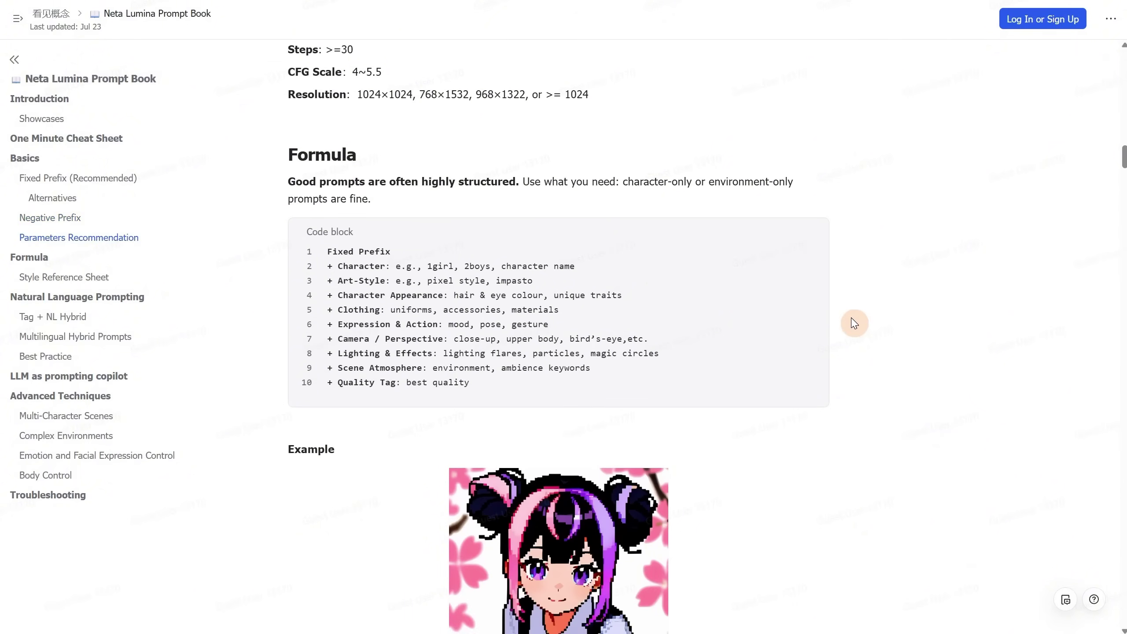
scroll(855, 321, "down", 15)
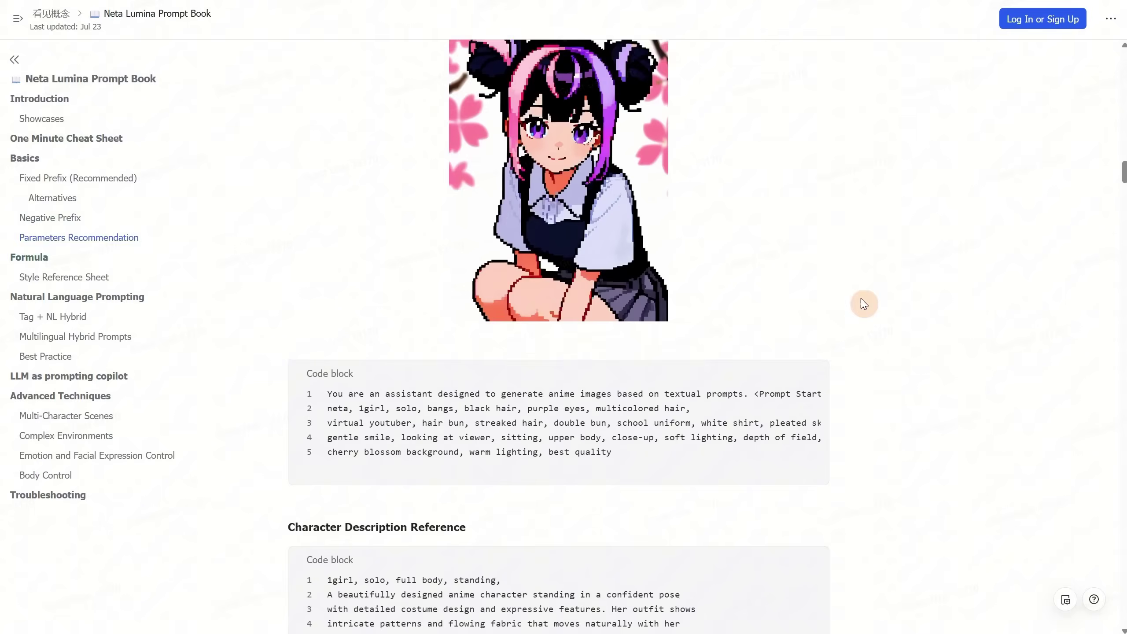
- Jump to 'LLM as prompting copilot', expand the GPT-4o template and scroll toward Advanced Techniques
left_click(71, 377)
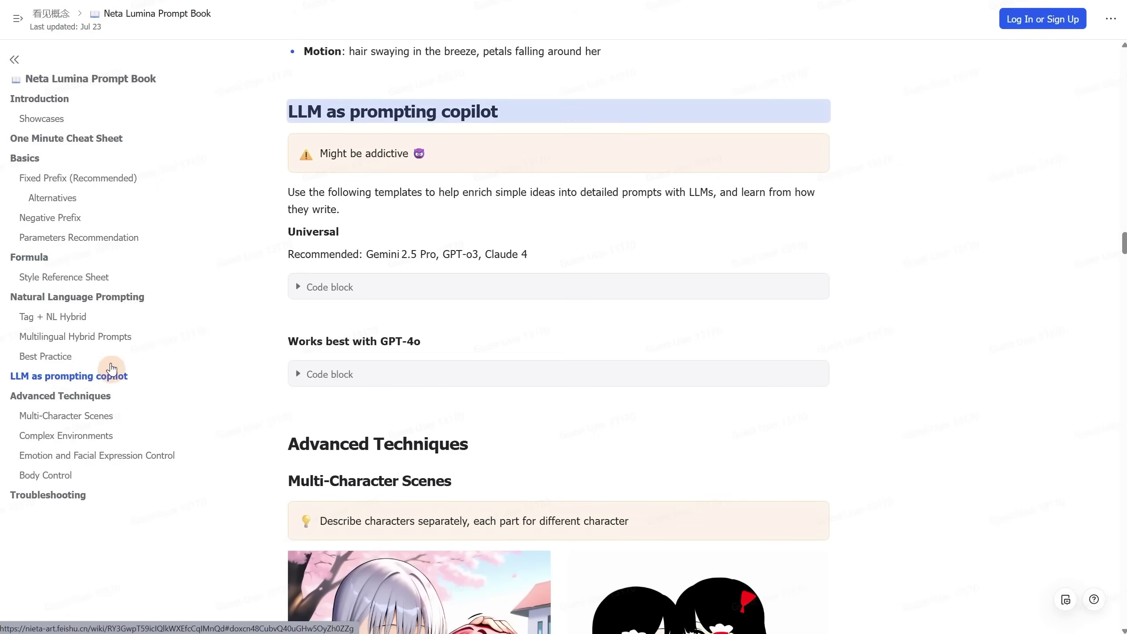
left_click(296, 376)
scroll(679, 353, "down", 15)
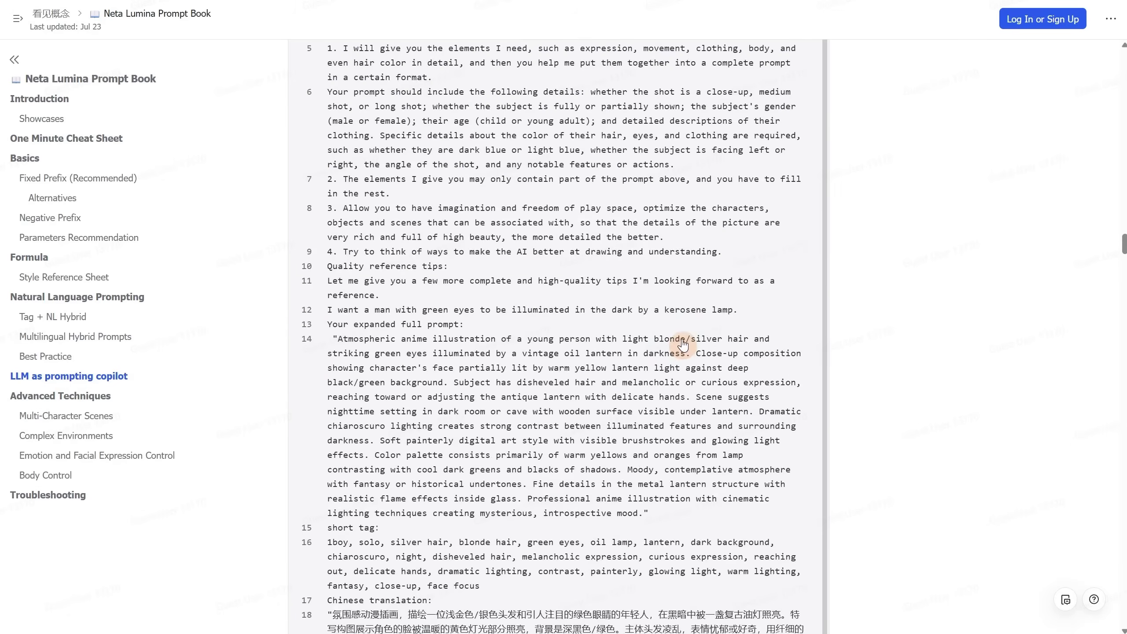
scroll(699, 334, "down", 10)
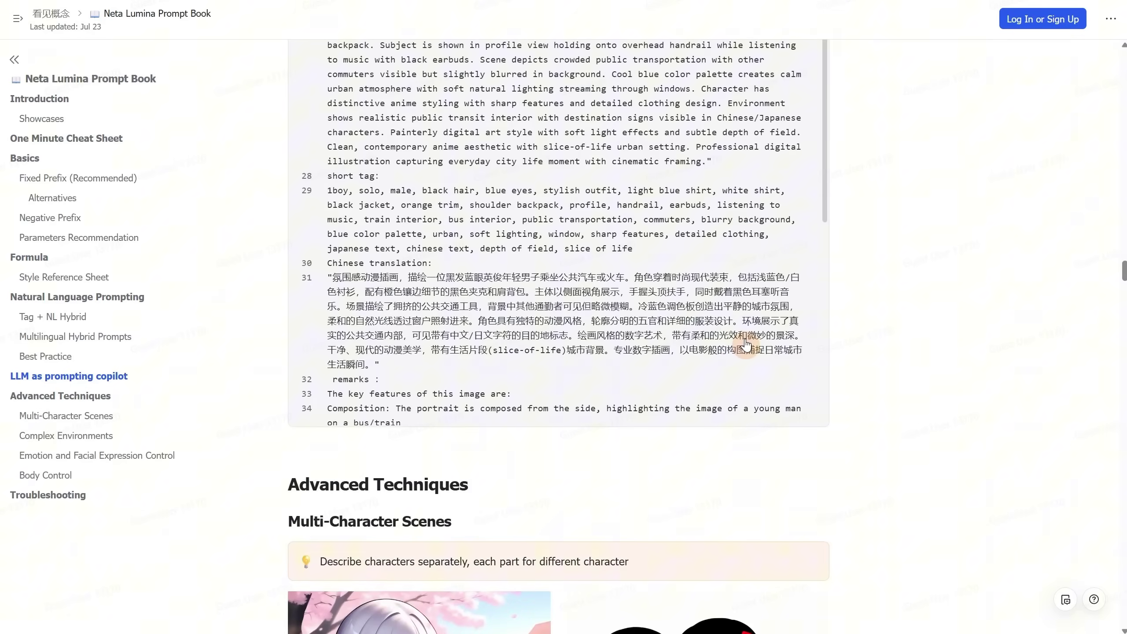
scroll(746, 345, "down", 15)
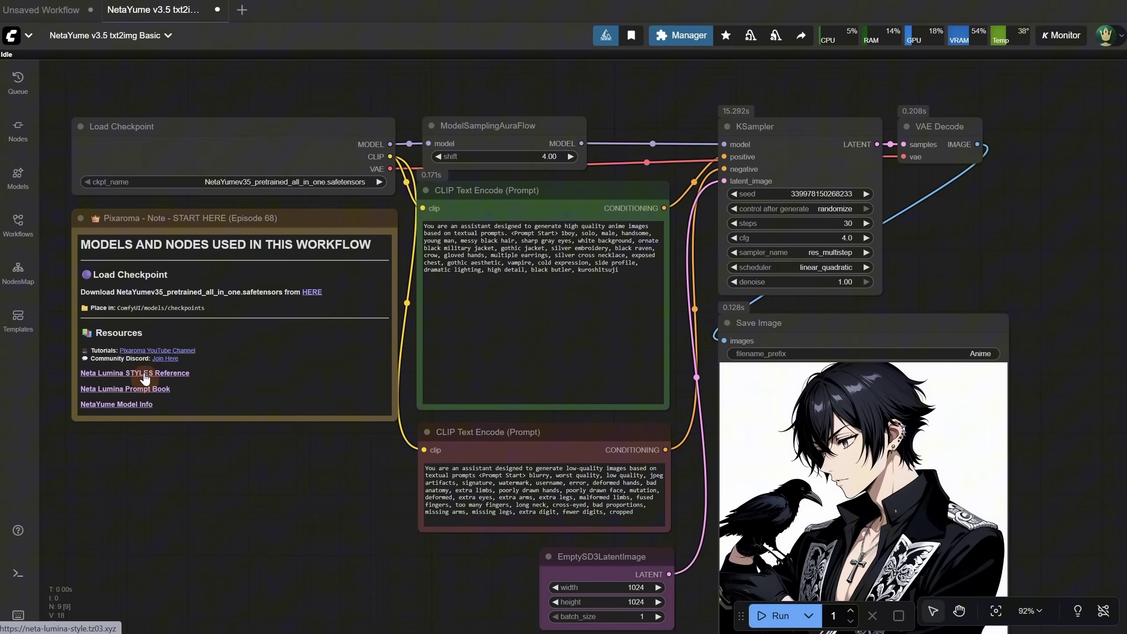
- Open the Neta Lumina Style Reference, browse the style list and select the 6VCR style name
left_click(147, 372)
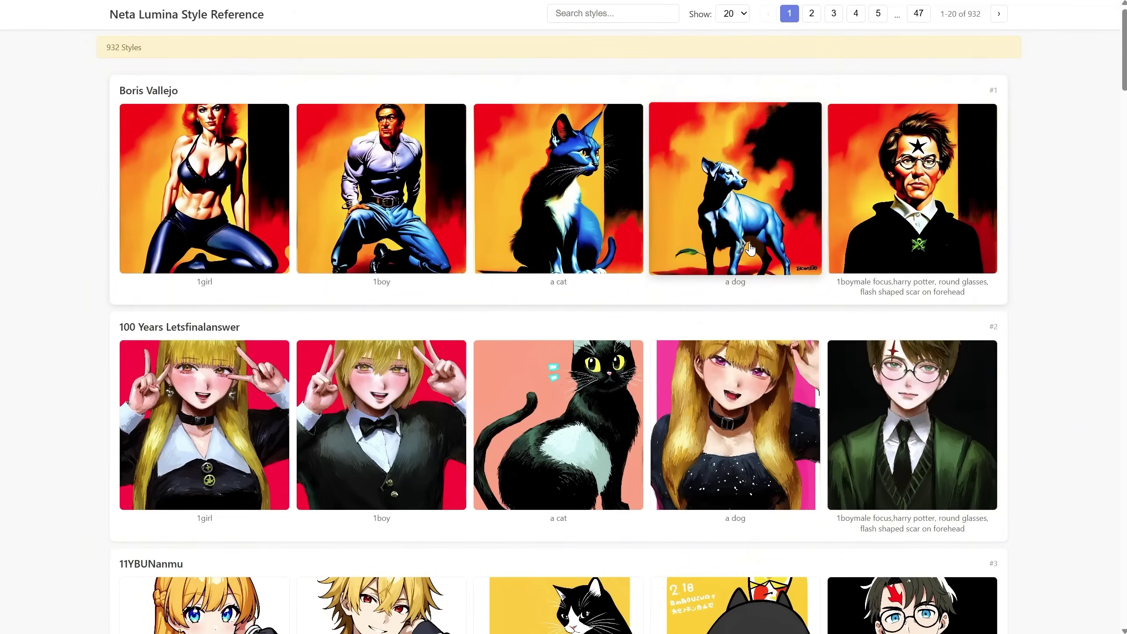
scroll(992, 202, "down", 1)
scroll(992, 202, "down", 5)
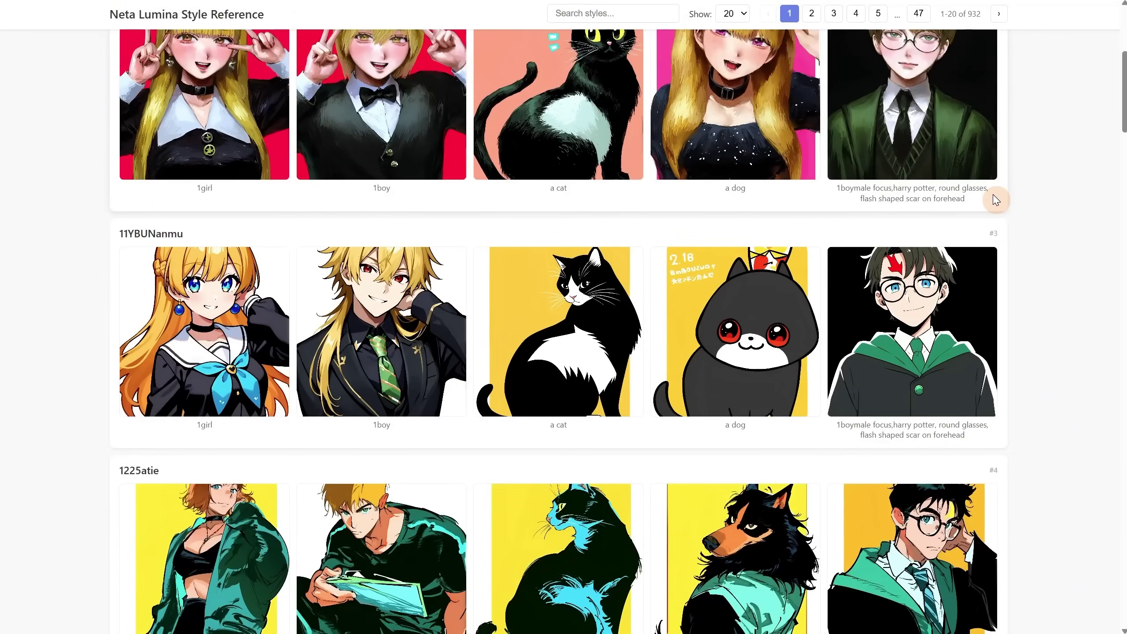
scroll(994, 200, "down", 20)
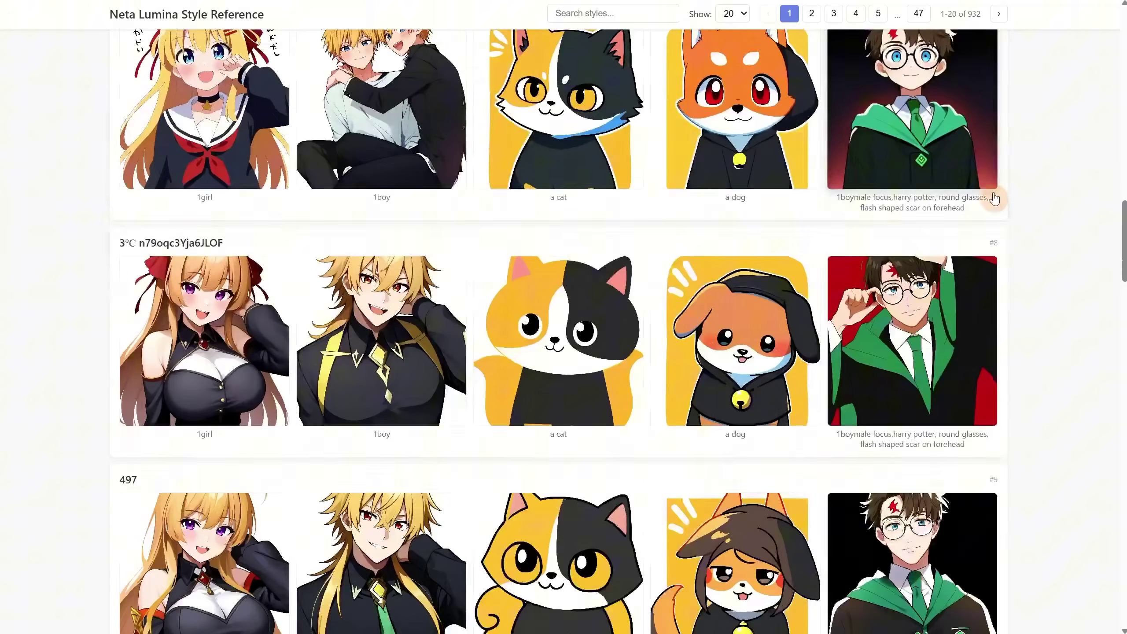
scroll(995, 199, "down", 20)
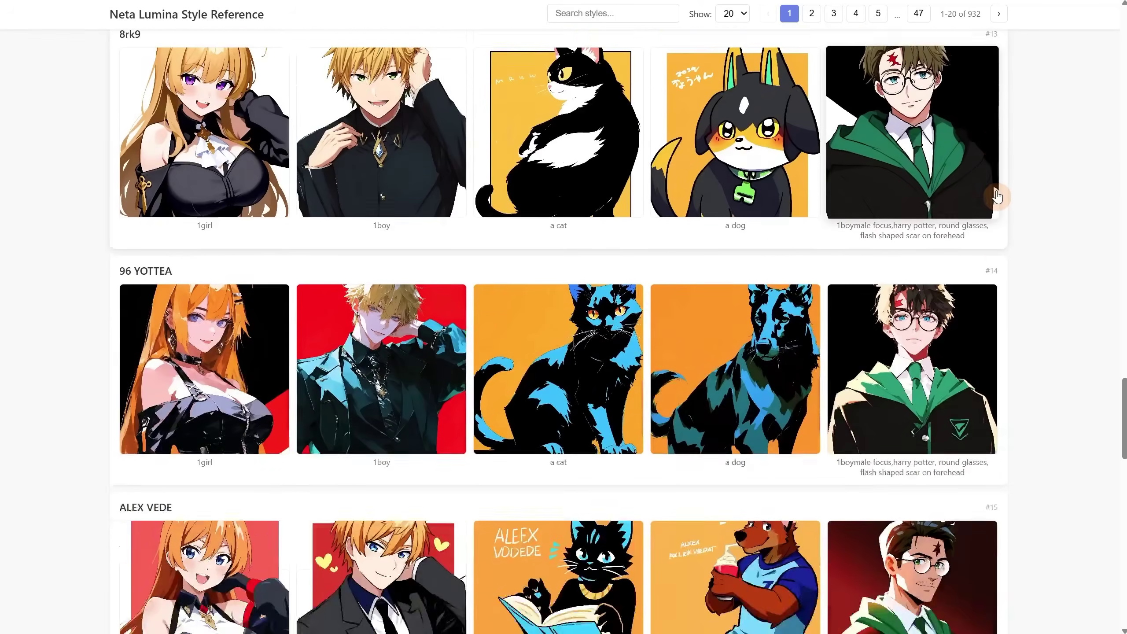
scroll(133, 373, "down", 16)
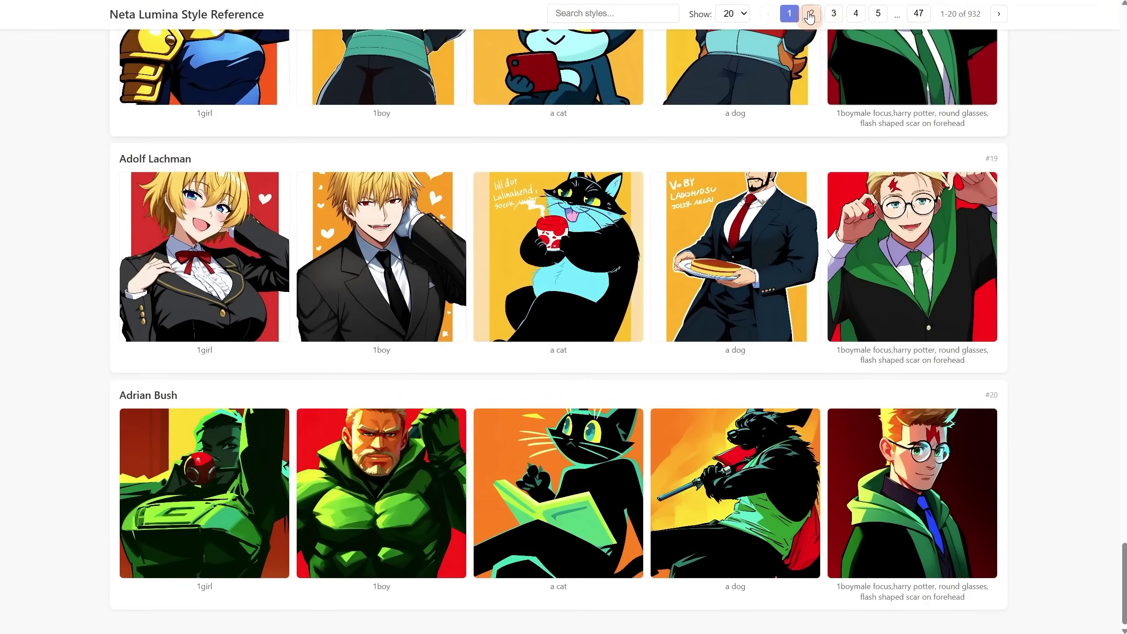
left_click(811, 14)
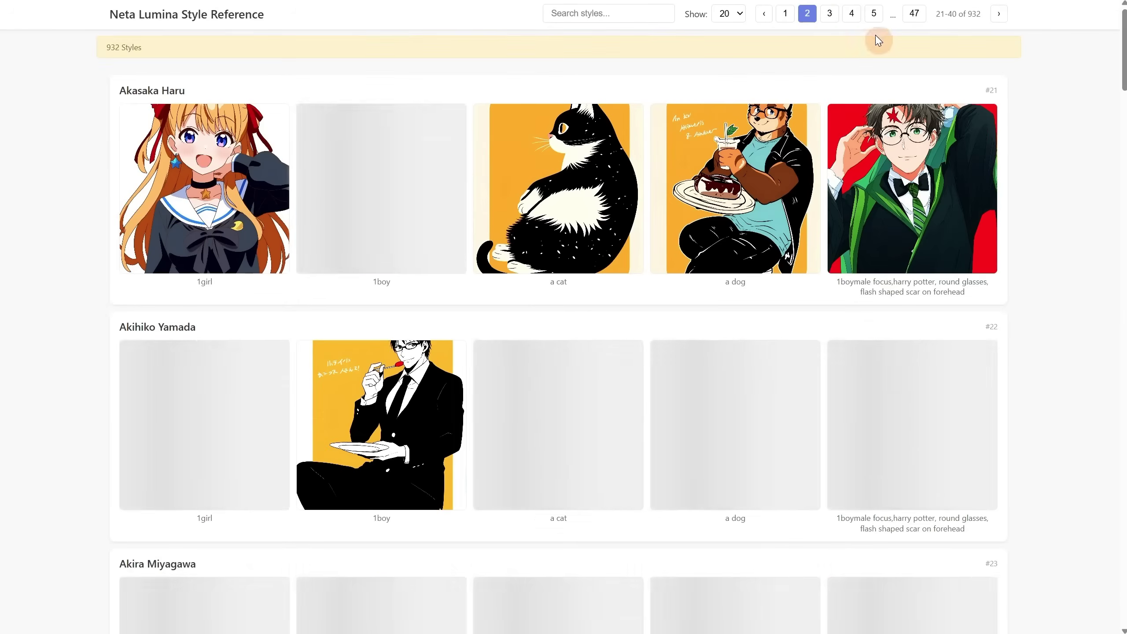
scroll(54, 242, "down", 20)
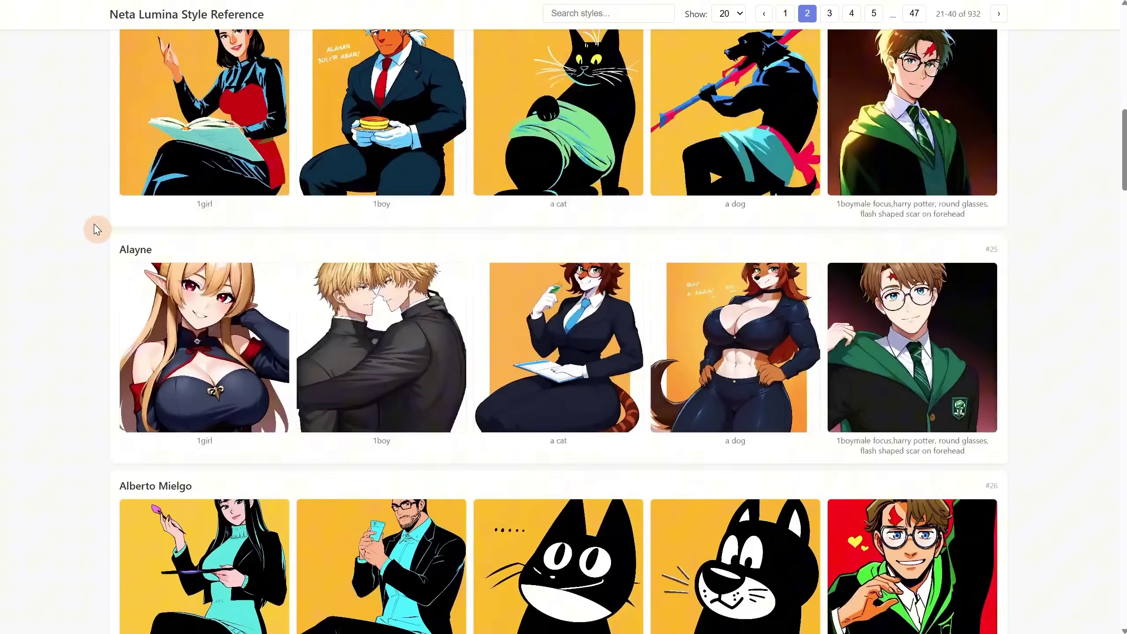
scroll(97, 226, "down", 15)
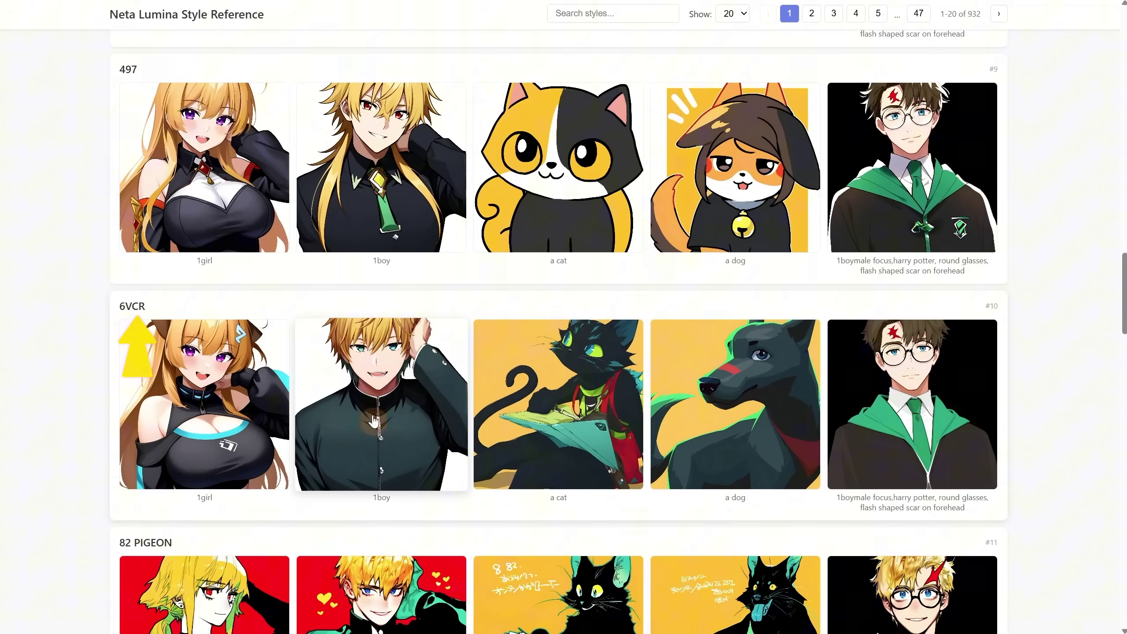
left_click_drag(149, 306, 111, 307)
right_click(135, 302)
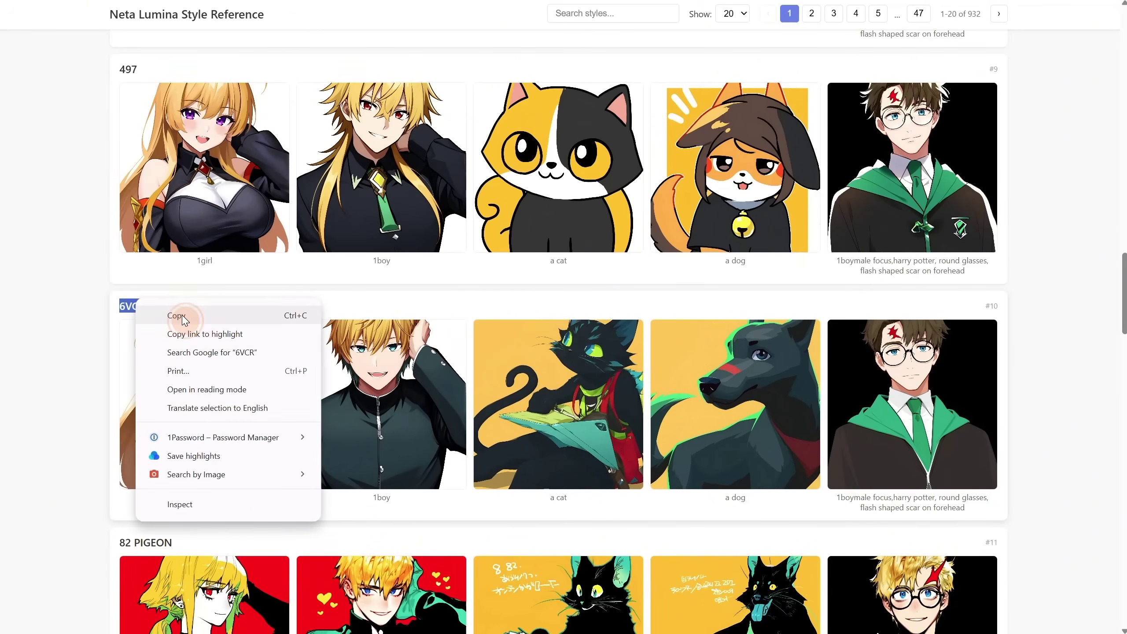
- Copy the 6VCR style name and set KSampler's control after generate to fixed
left_click(184, 317)
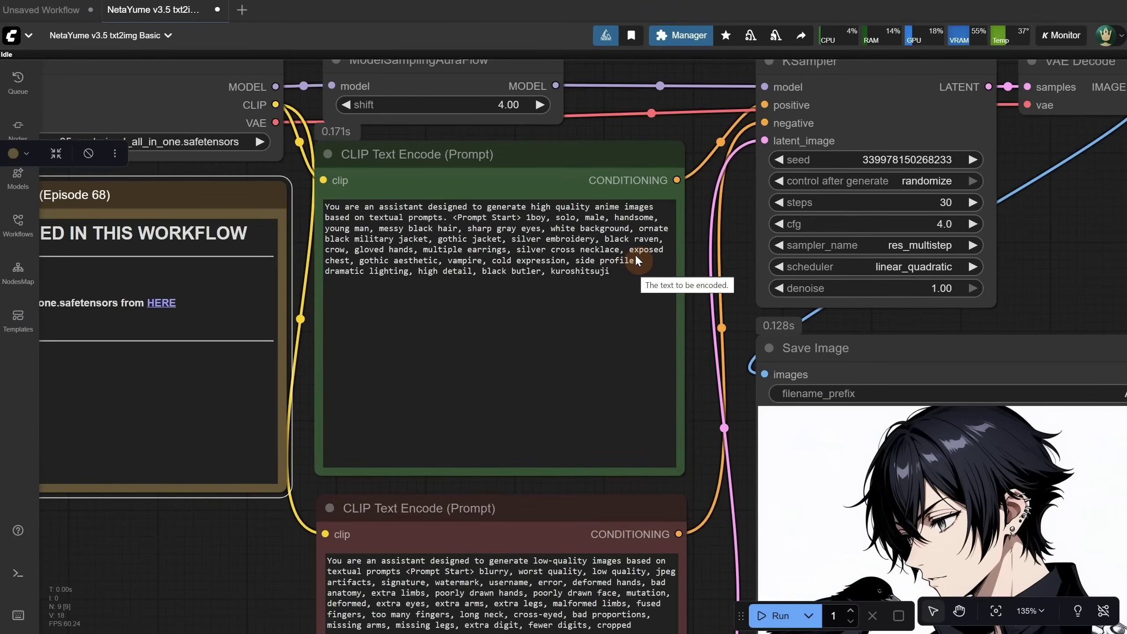
scroll(635, 255, "up", 1)
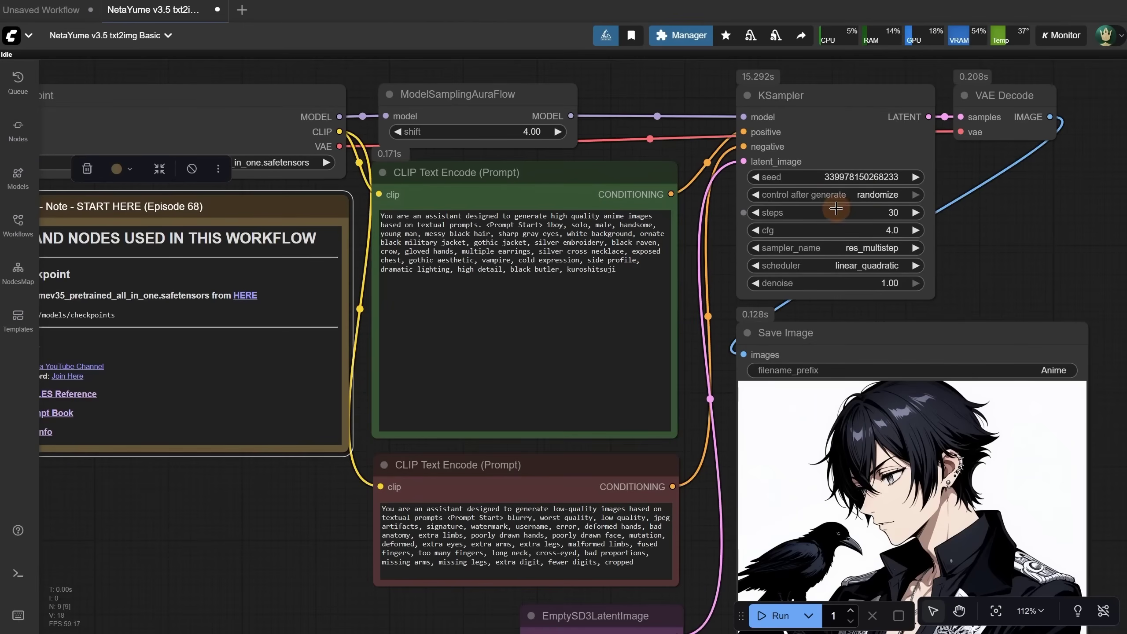
left_click(867, 194)
left_click(867, 189)
scroll(614, 258, "up", 2)
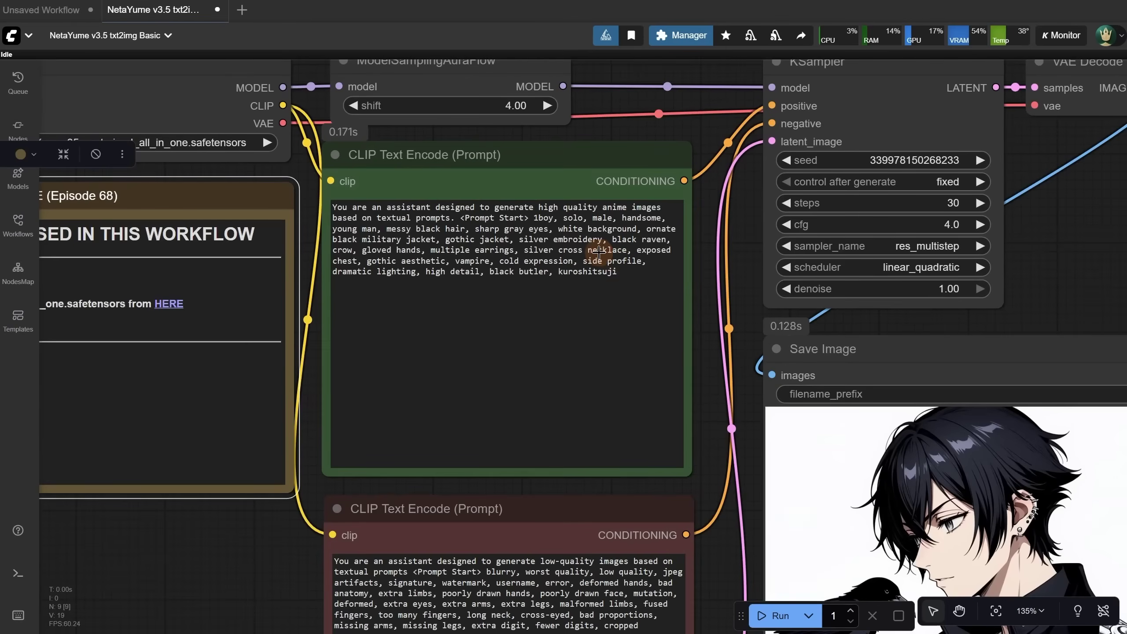
scroll(538, 219, "up", 7)
- Rewrite the prompt description as '1girl, portrait, purple hair, green eyes' and check the new render and logs
left_click_drag(530, 216, 728, 353)
type("girl, portrait, purple hair, green eyes")
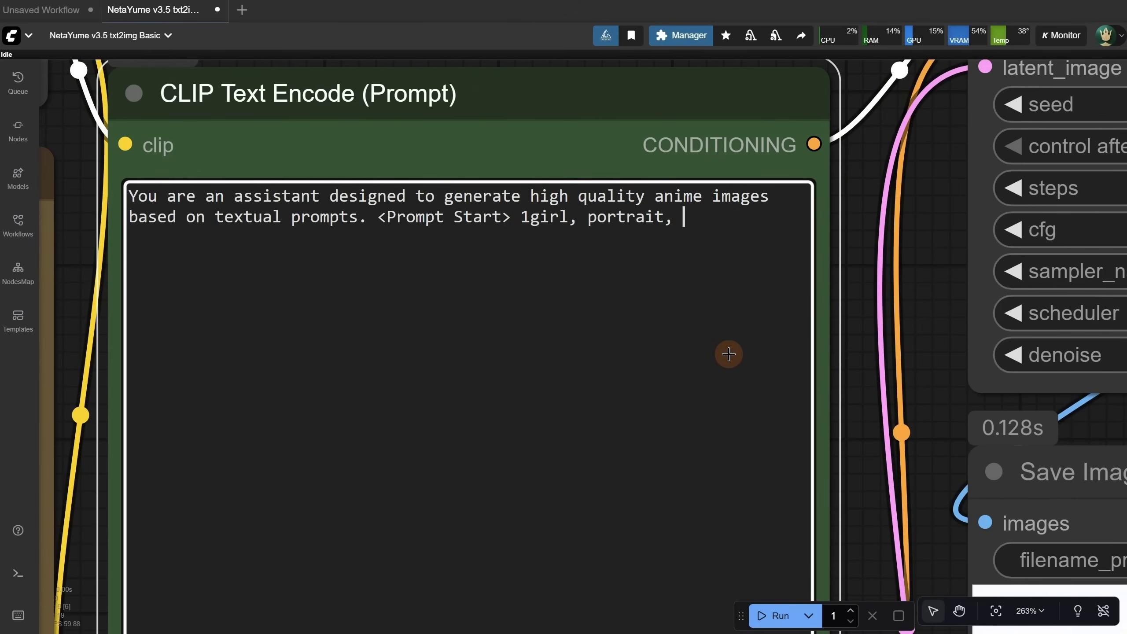
scroll(641, 312, "down", 3)
scroll(593, 309, "down", 6)
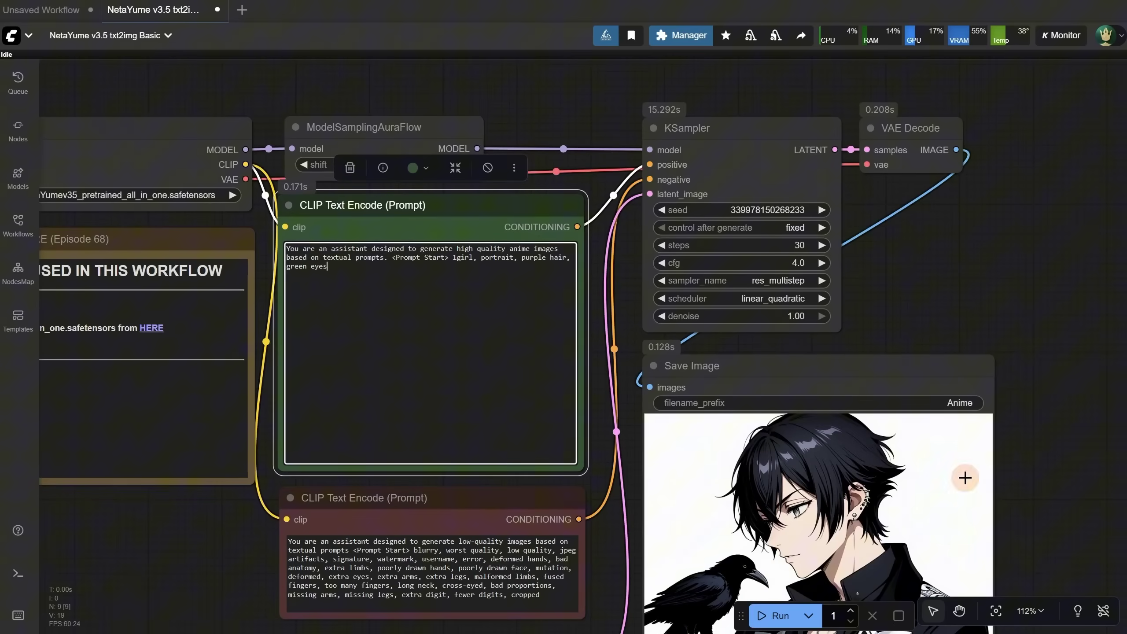
left_click_drag(970, 314, 951, 202)
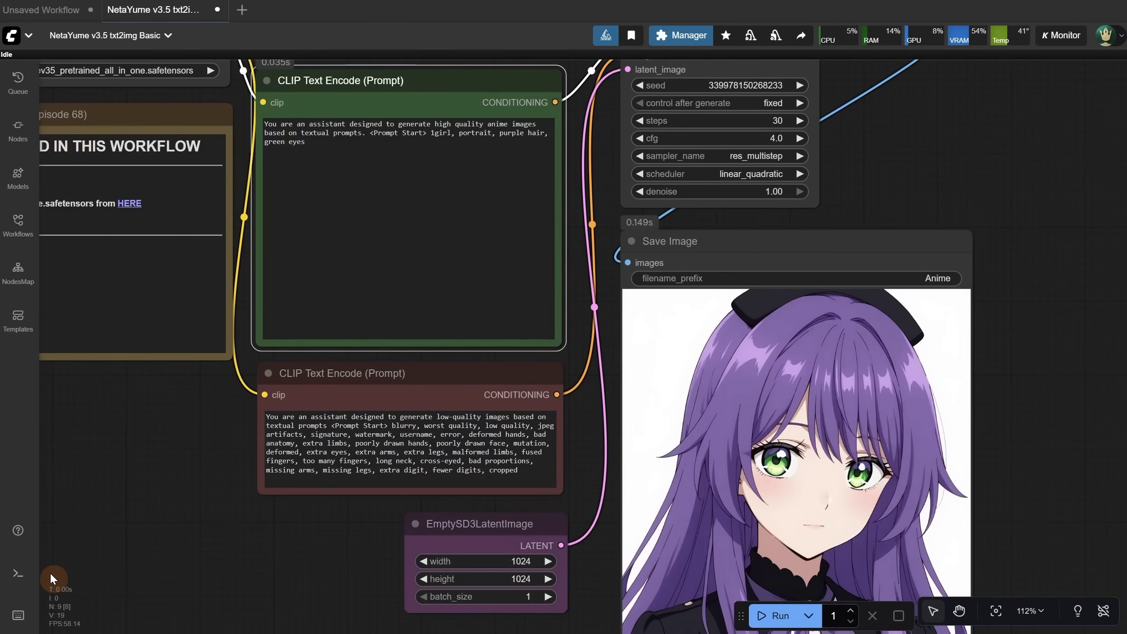
left_click(18, 573)
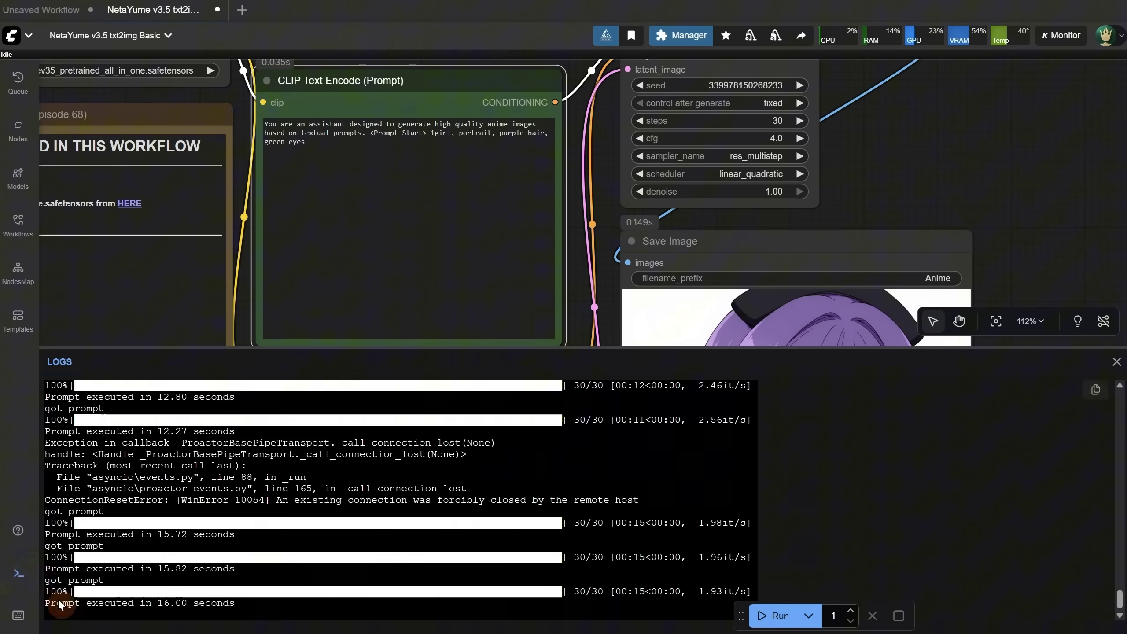
left_click(21, 576)
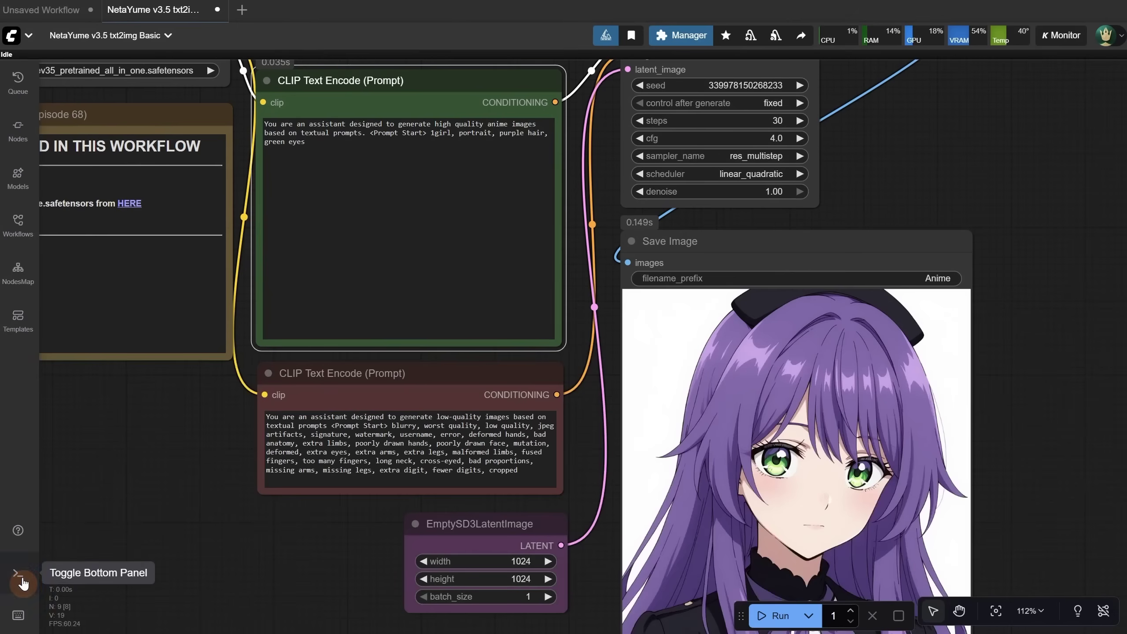
- Append ', round glasses' to the positive prompt and generate again
left_click(329, 138)
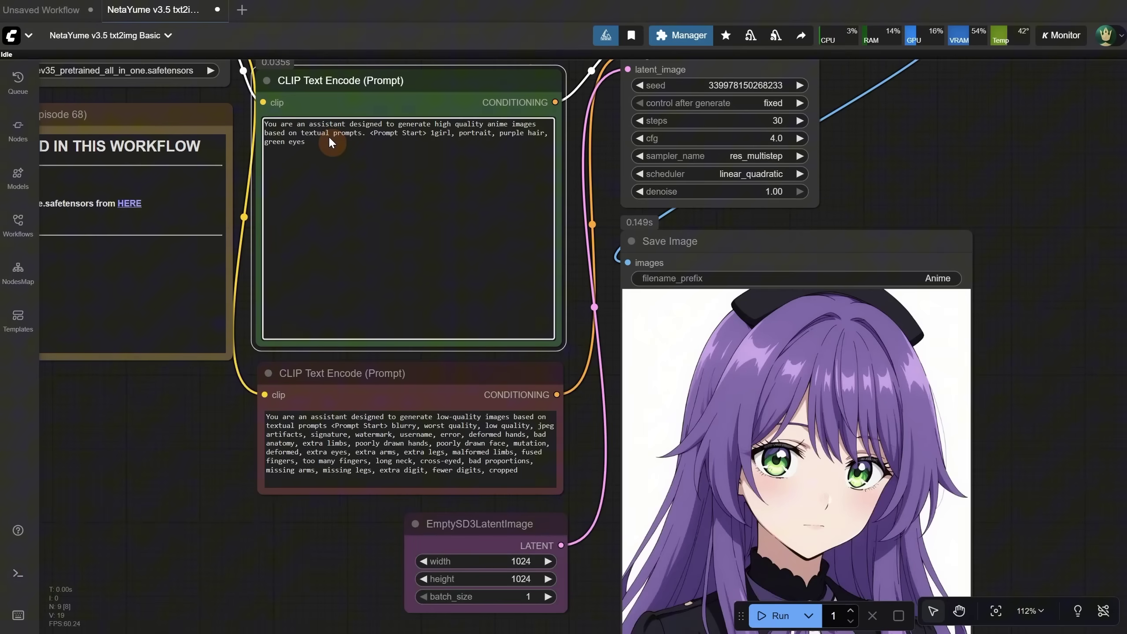
type(", round glasses")
left_click(774, 615)
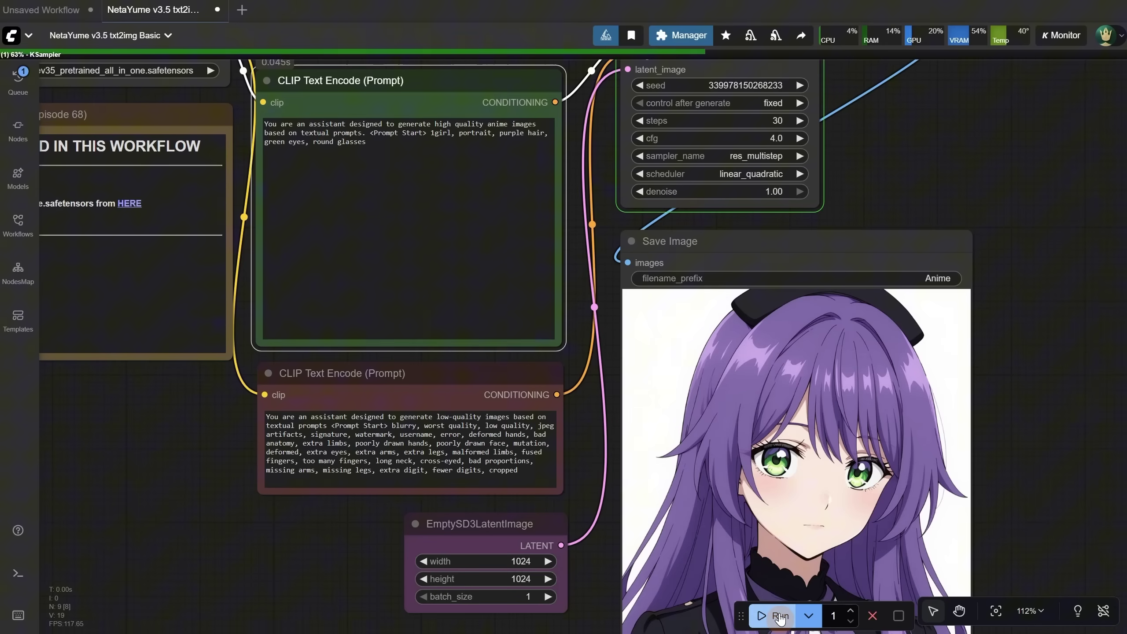
scroll(1030, 373, "down", 1)
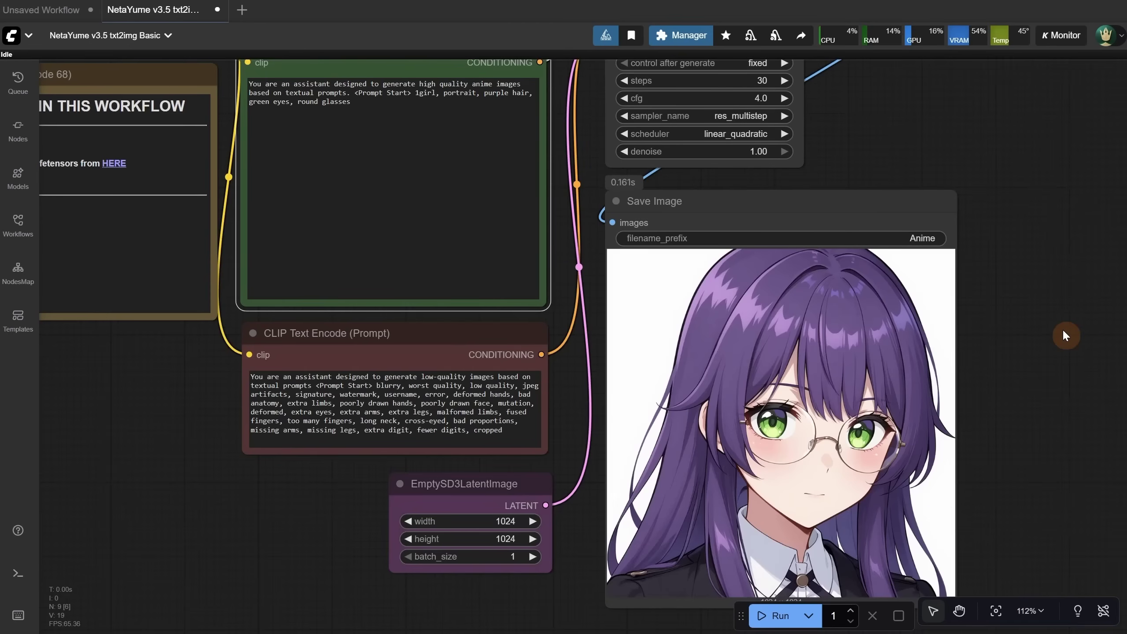
left_click(410, 94)
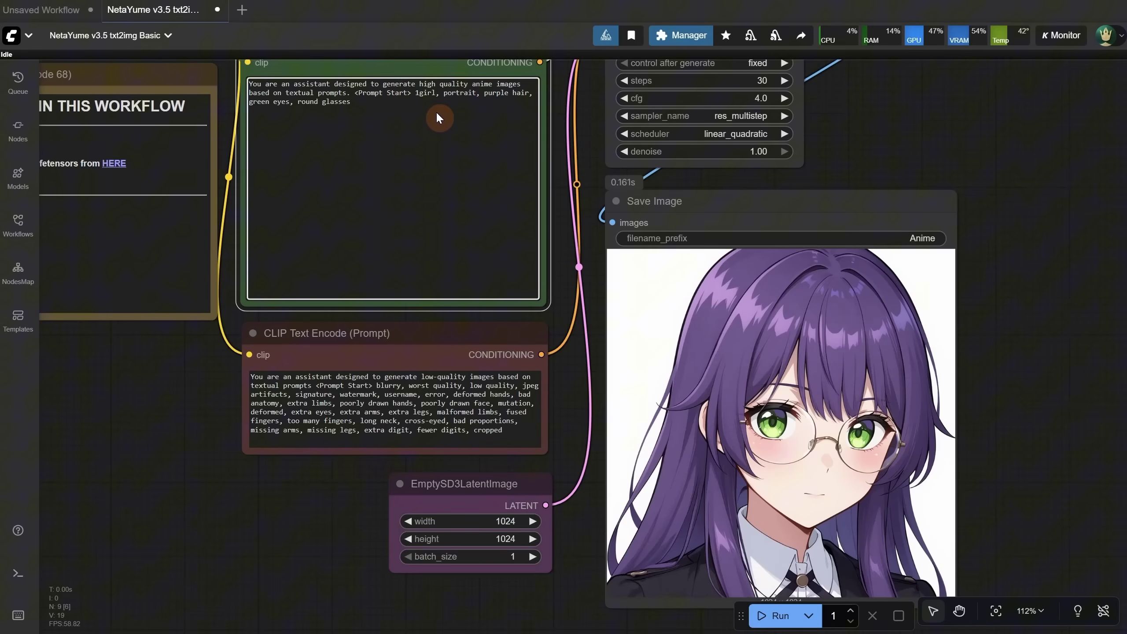
type("6VCR")
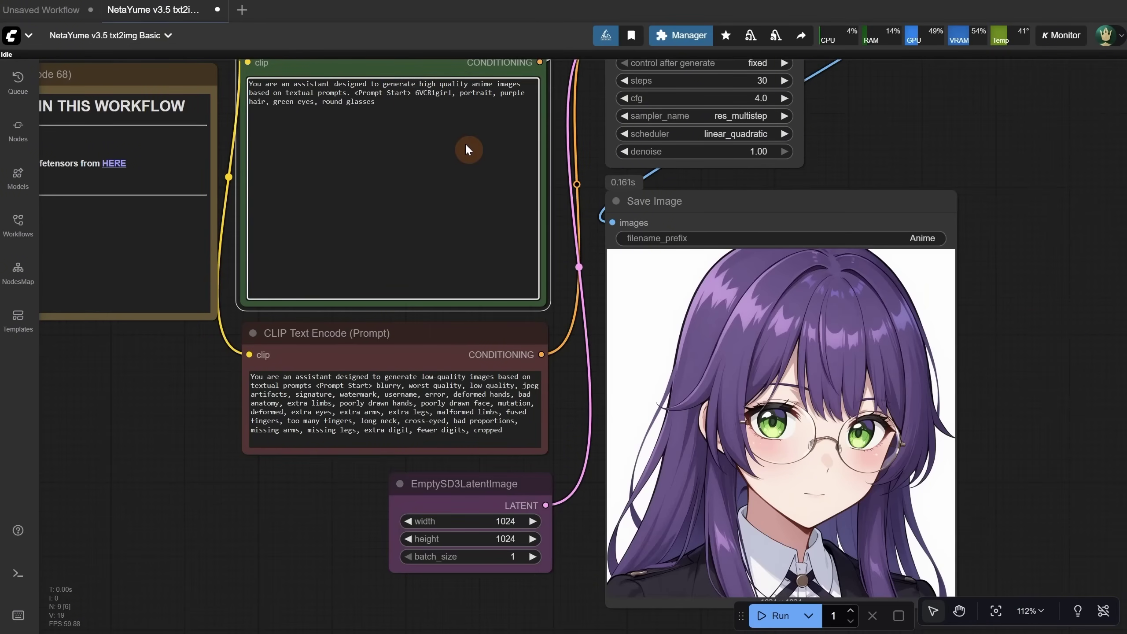
type(",")
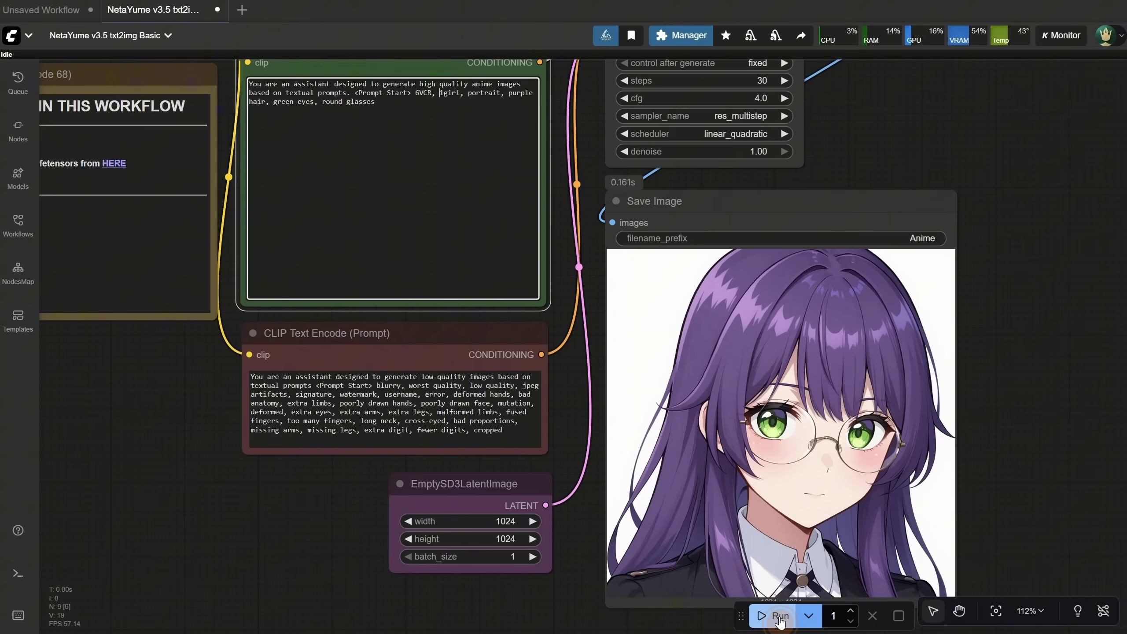
left_click(780, 617)
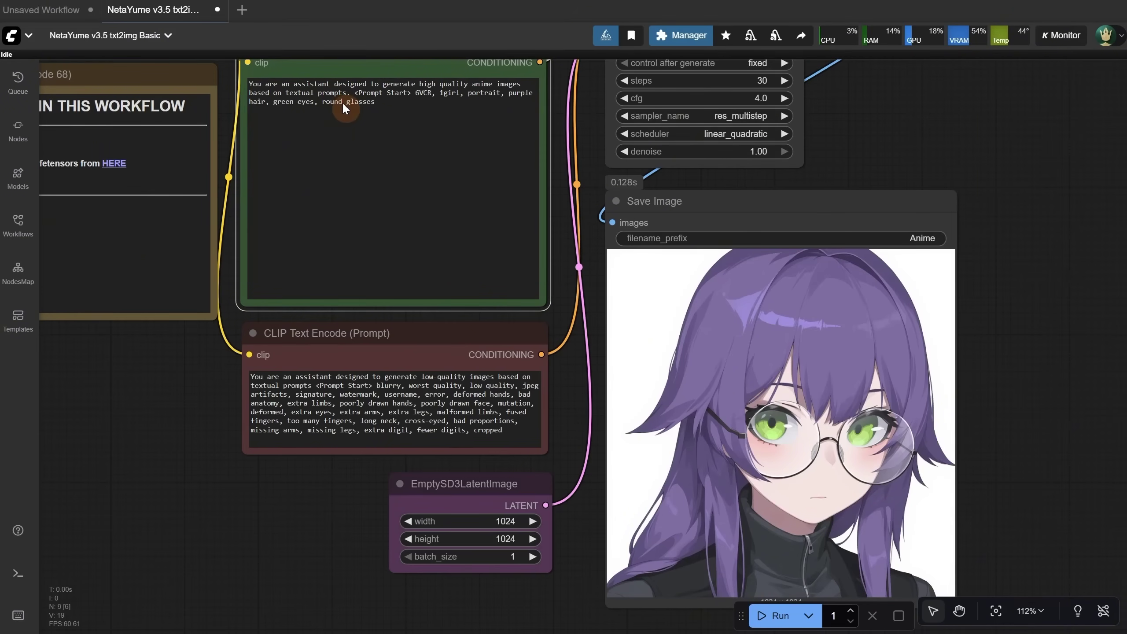
left_click(415, 92)
type("@")
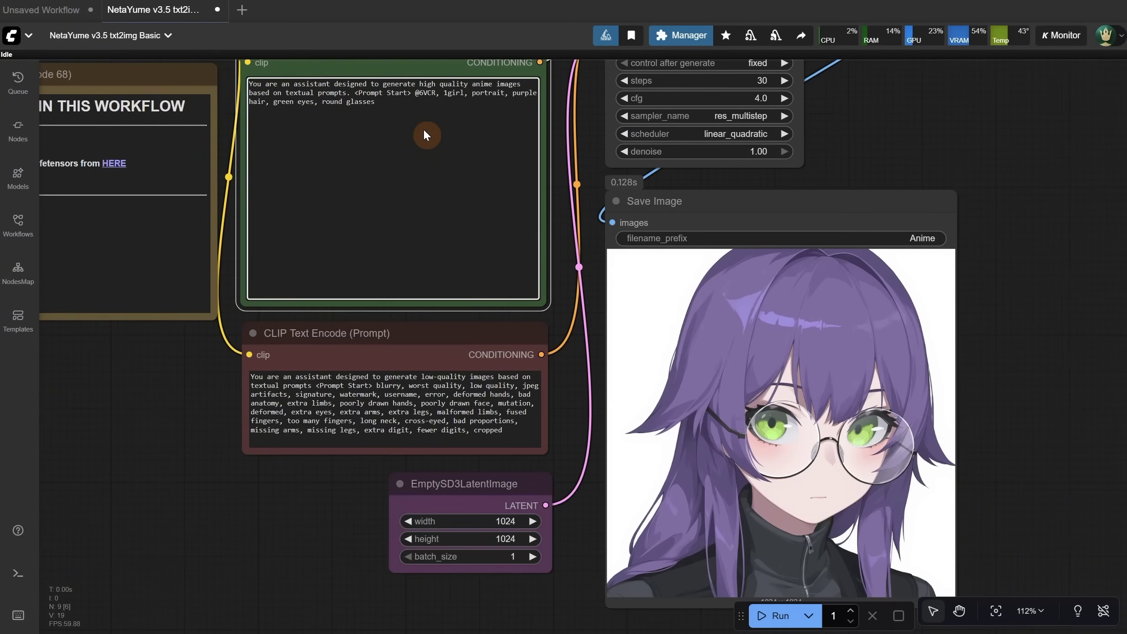
left_click(776, 615)
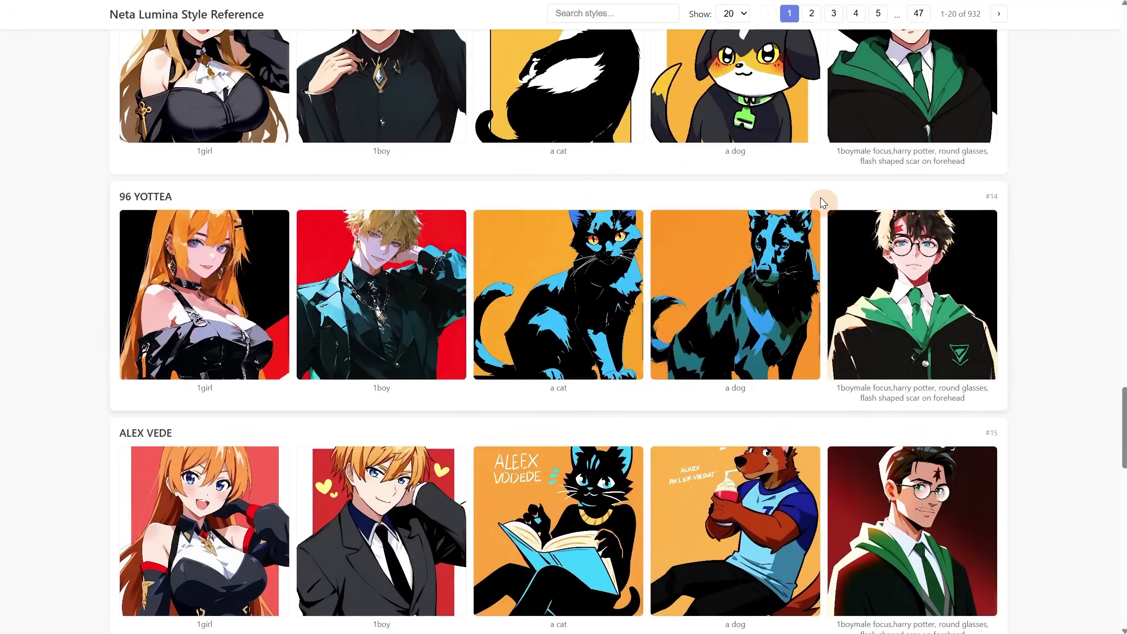
scroll(823, 202, "down", 2)
scroll(843, 222, "up", 2)
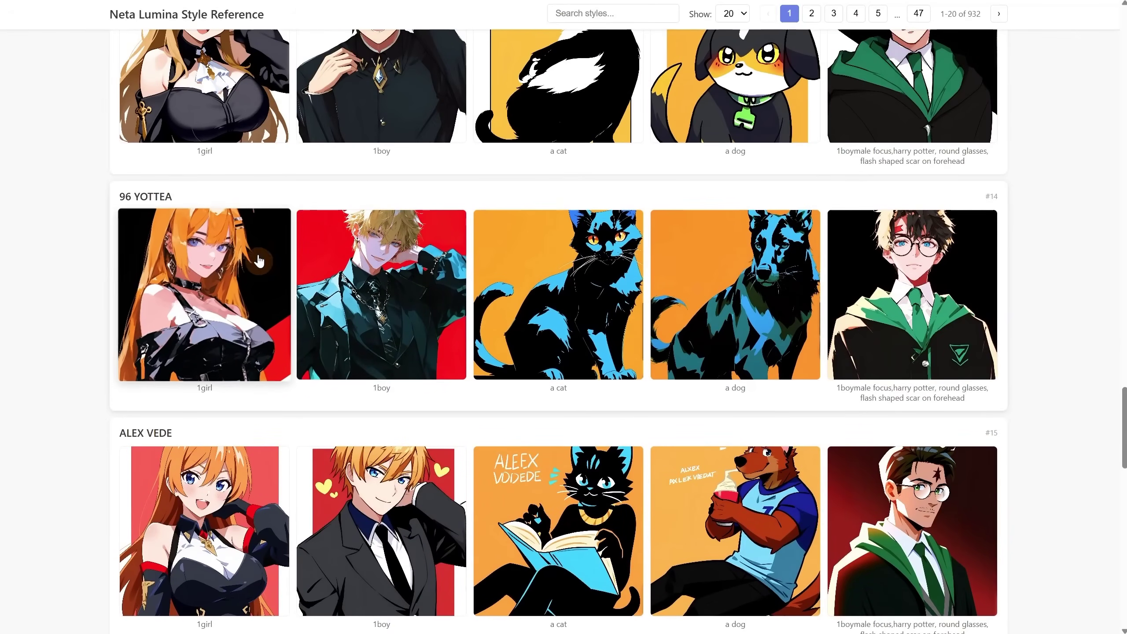
left_click_drag(184, 198, 119, 198)
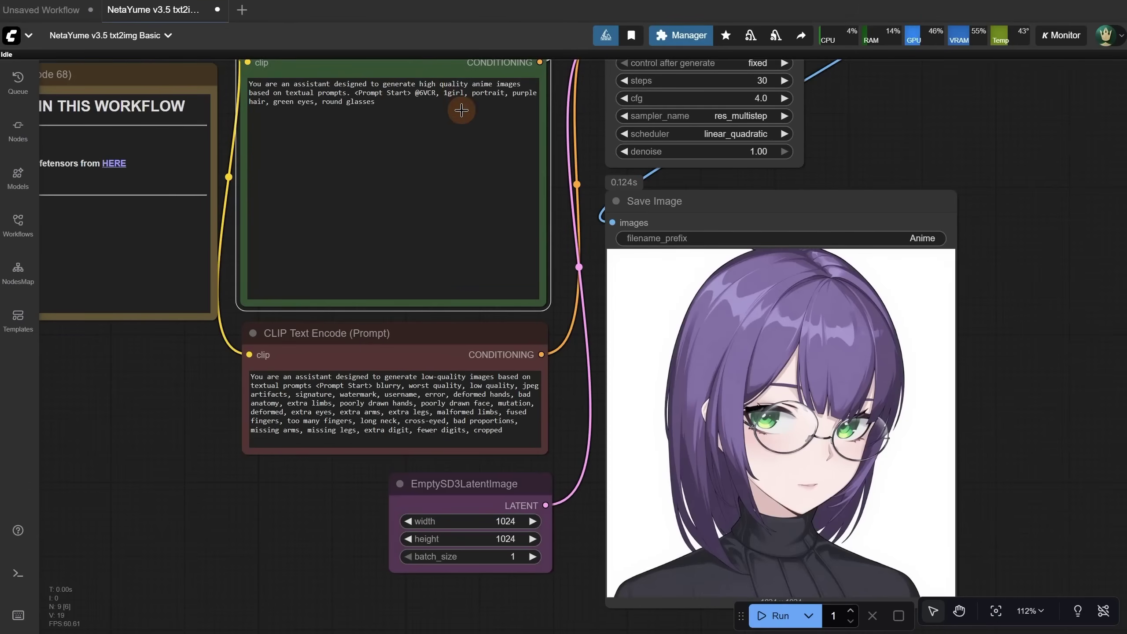
left_click(451, 145)
left_click(783, 619)
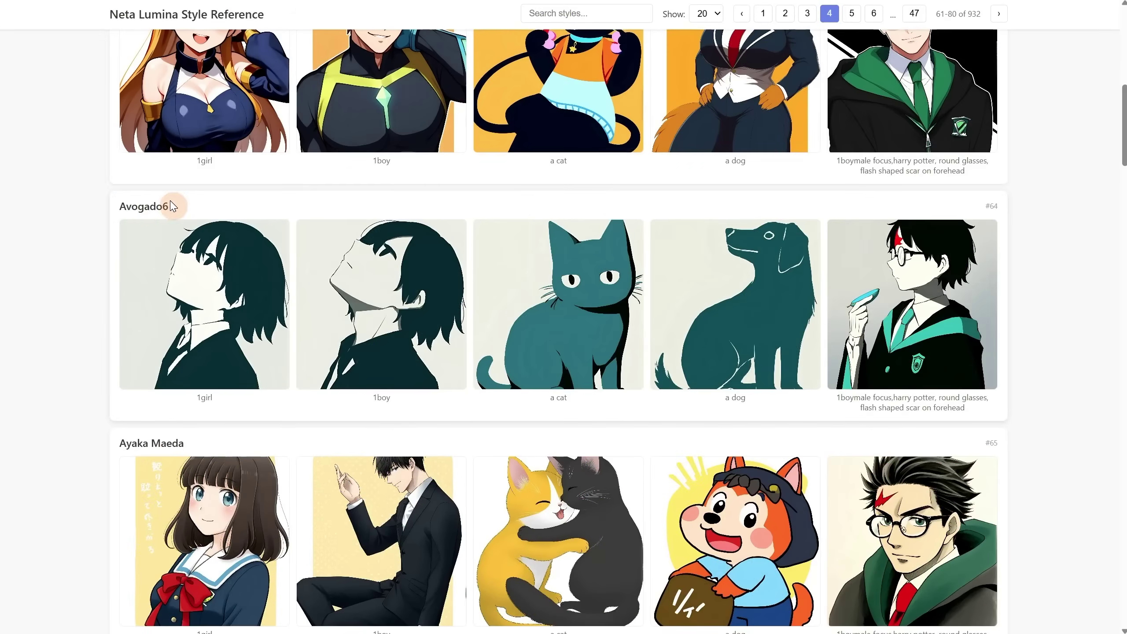
left_click_drag(171, 207, 117, 213)
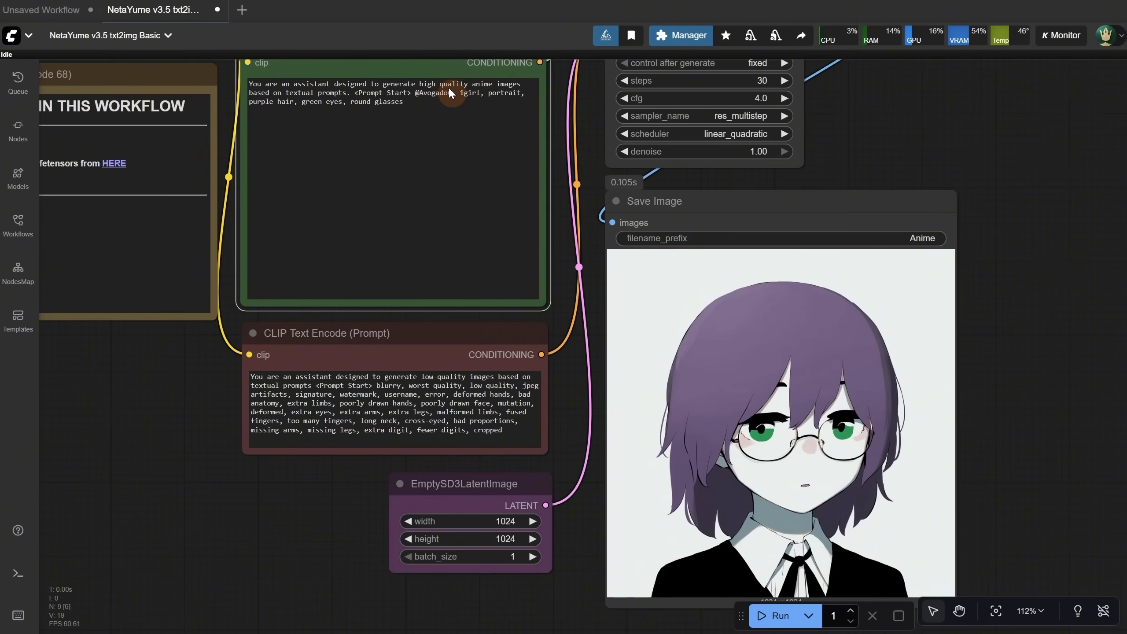
left_click_drag(452, 93, 410, 93)
key("BackSpace")
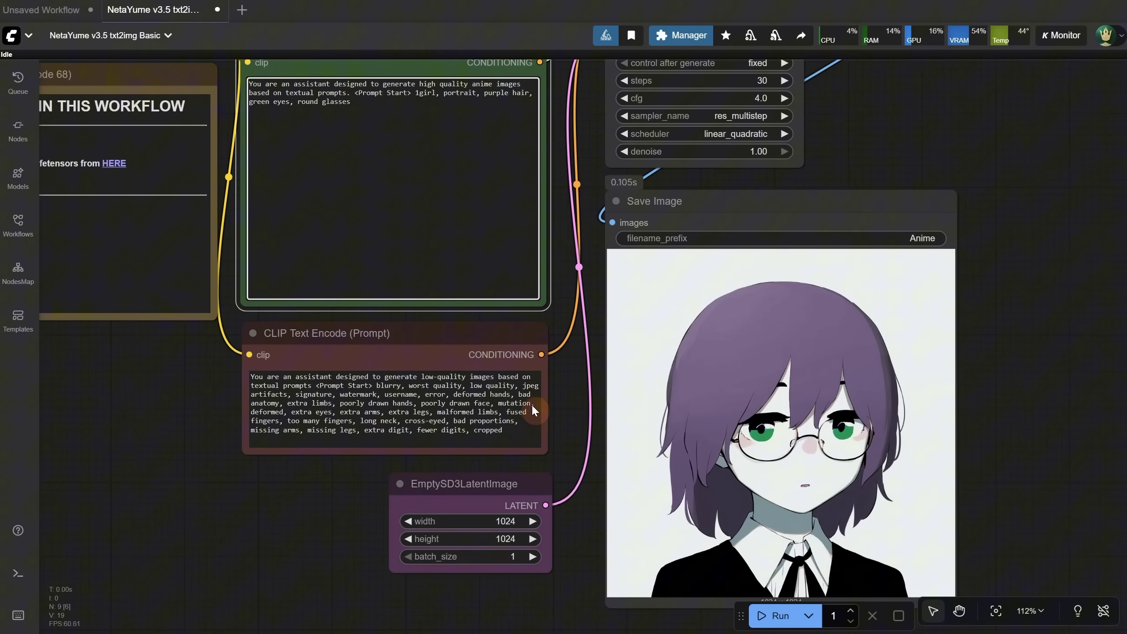
left_click(772, 615)
- Set the latent image size to 720×1280
left_click(505, 520)
type("720")
key("Return")
left_click(505, 538)
type("1280")
key("Return")
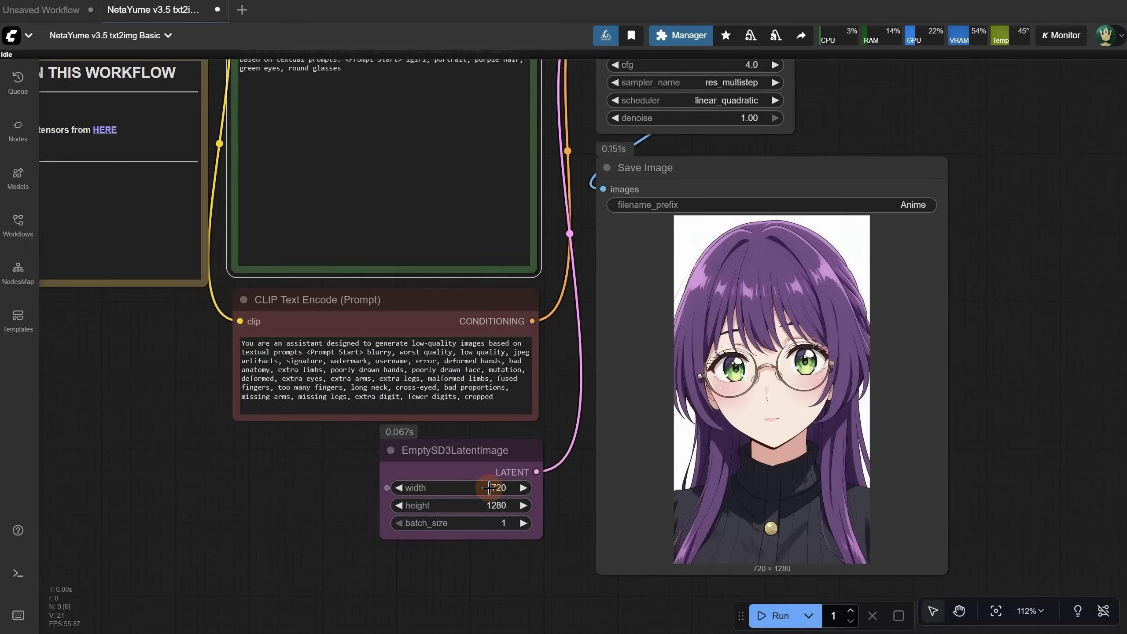
- Change the latent size to 1088×1920 and generate the tall portrait
left_click(489, 488)
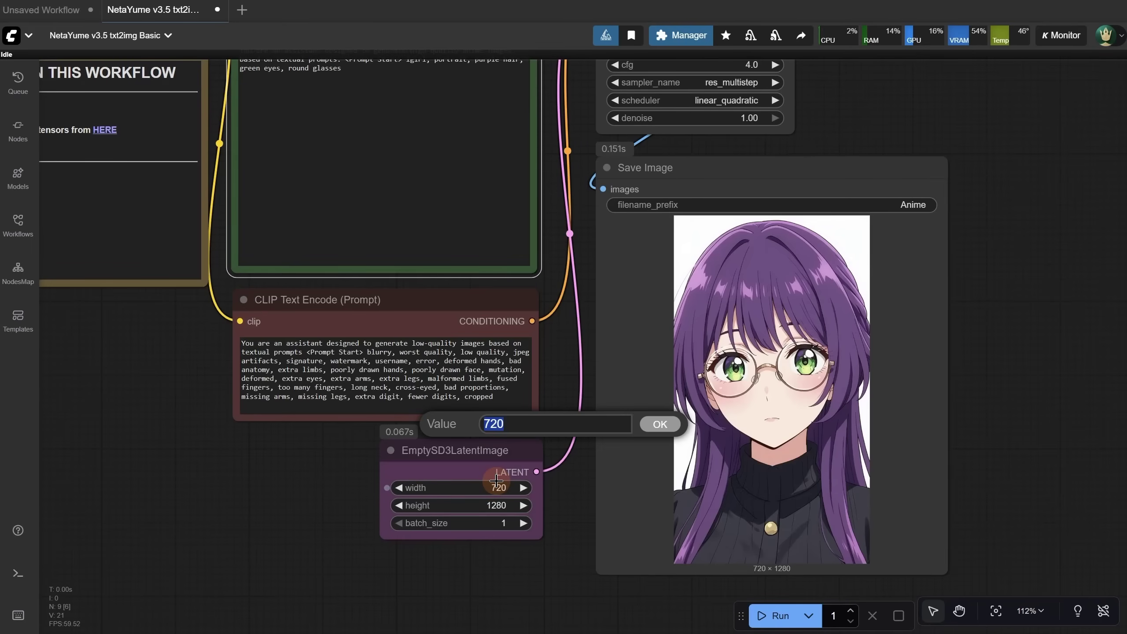
type("1088")
key("Return")
left_click(498, 506)
type("1920")
key("Return")
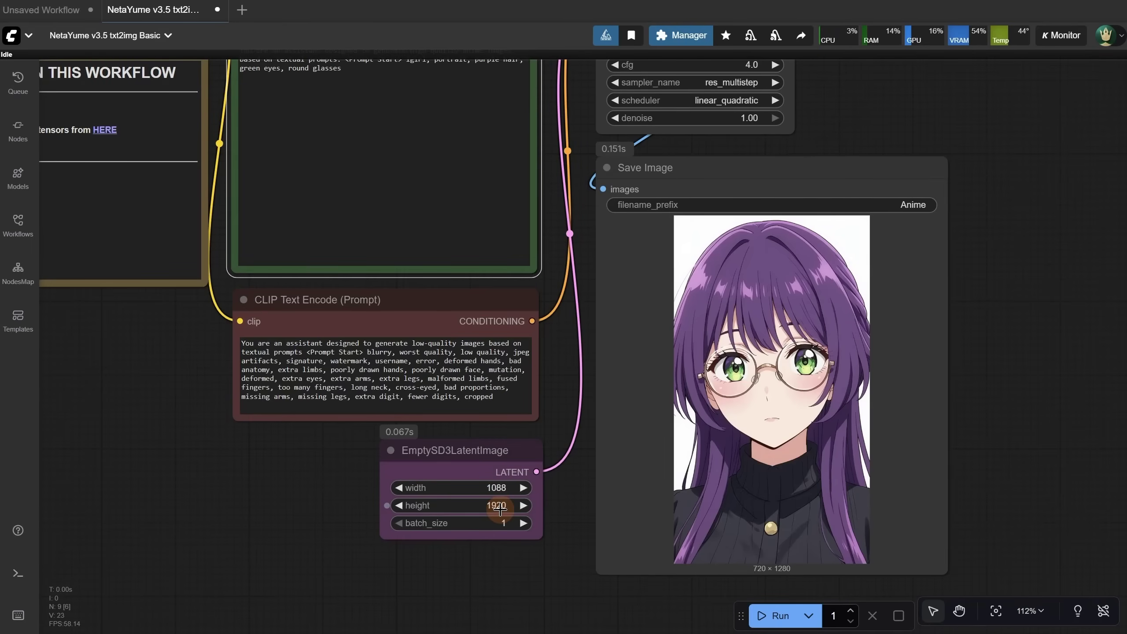
left_click(780, 626)
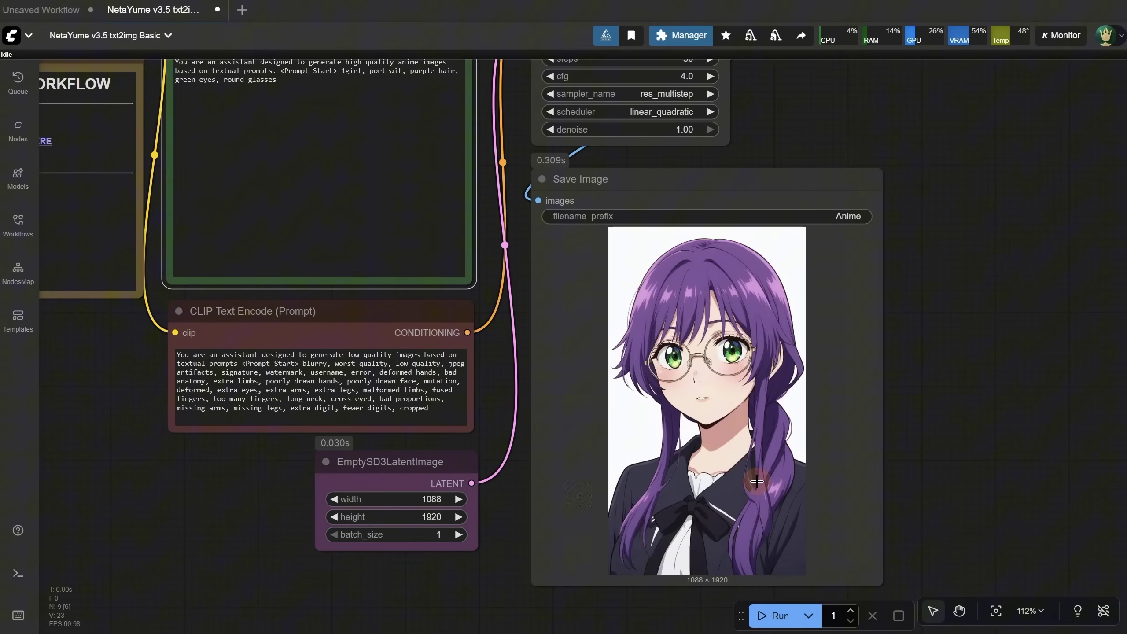
- Check the latest run's 36 s execution time in the logs, then hide the logs panel
scroll(736, 319, "up", 14)
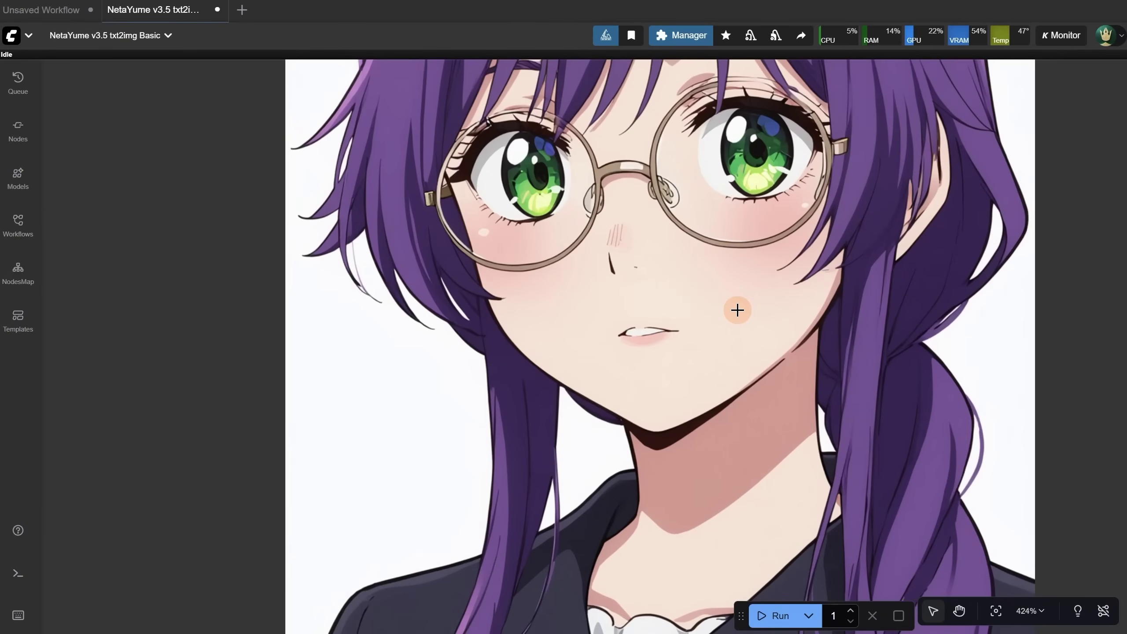
scroll(737, 310, "down", 11)
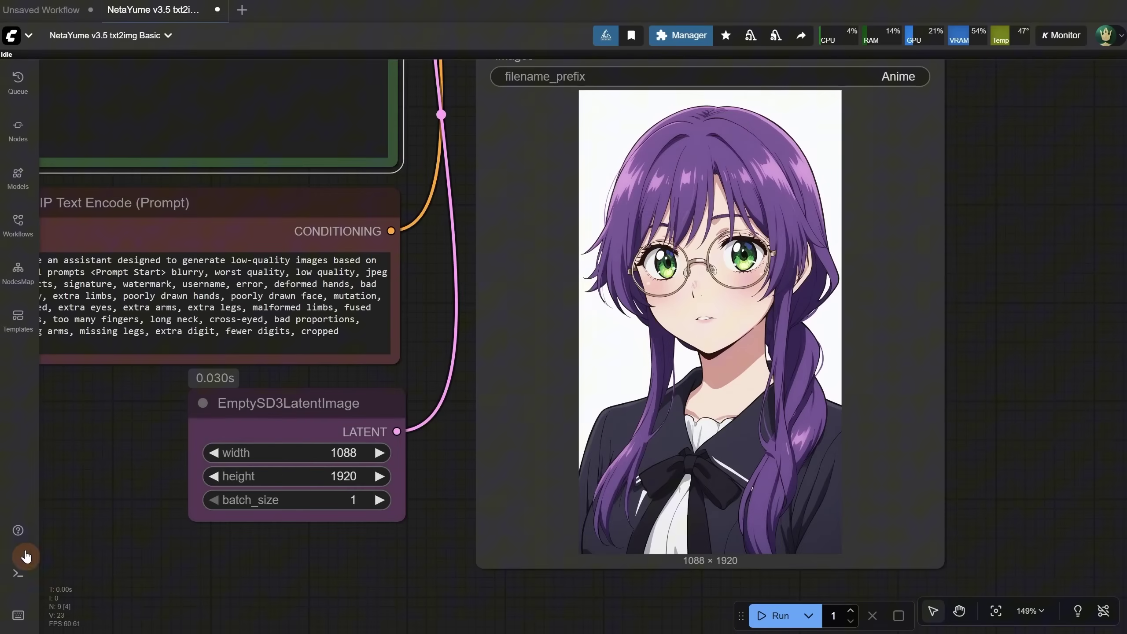
left_click(20, 565)
left_click(164, 568)
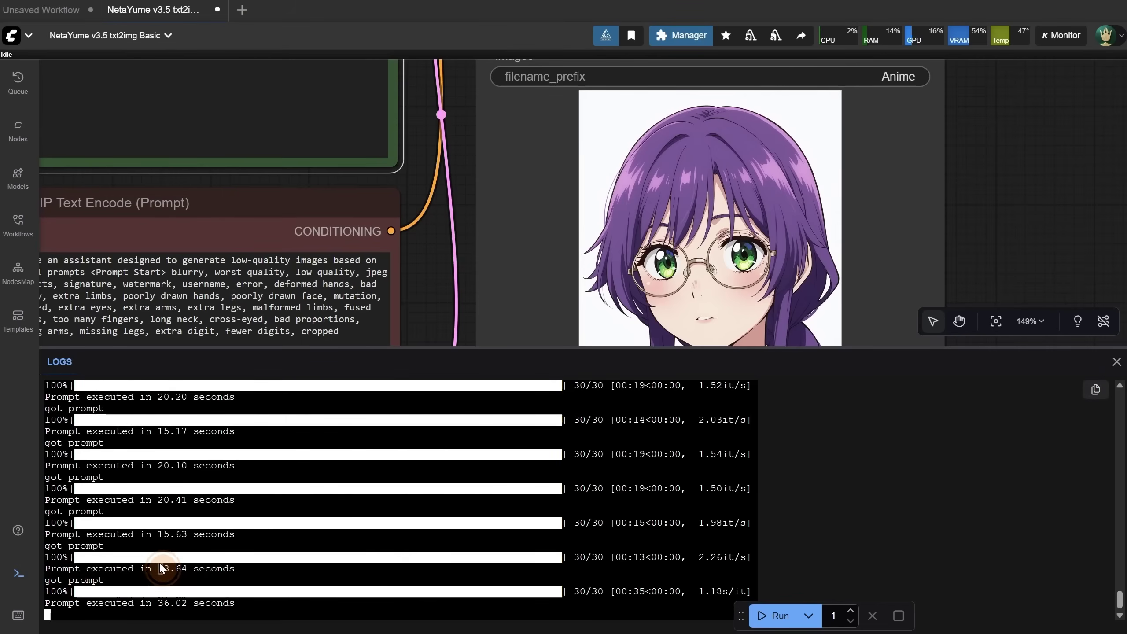
left_click_drag(159, 602, 175, 604)
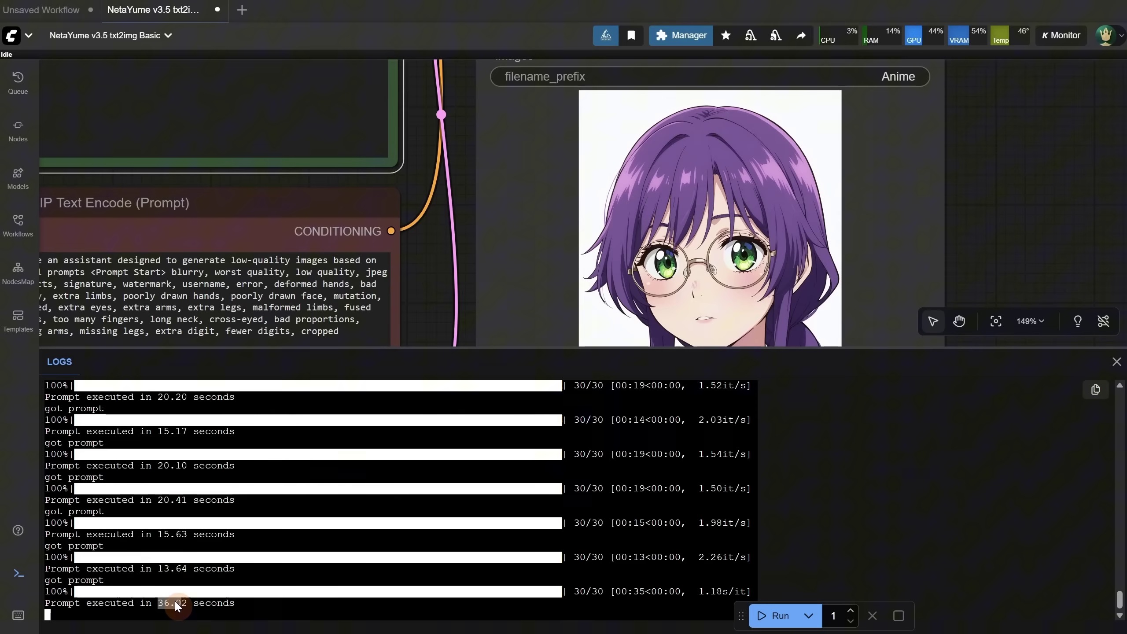
left_click(17, 573)
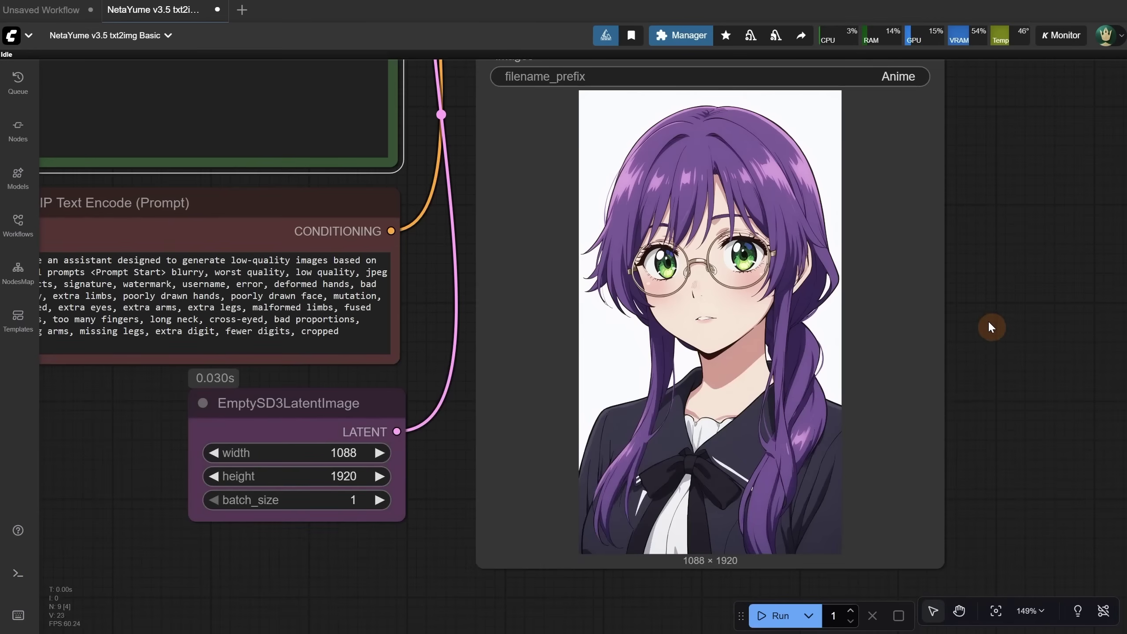
- Pan and zoom around the Save Image preview to inspect the 1088×1920 portrait
scroll(992, 329, "down", 4)
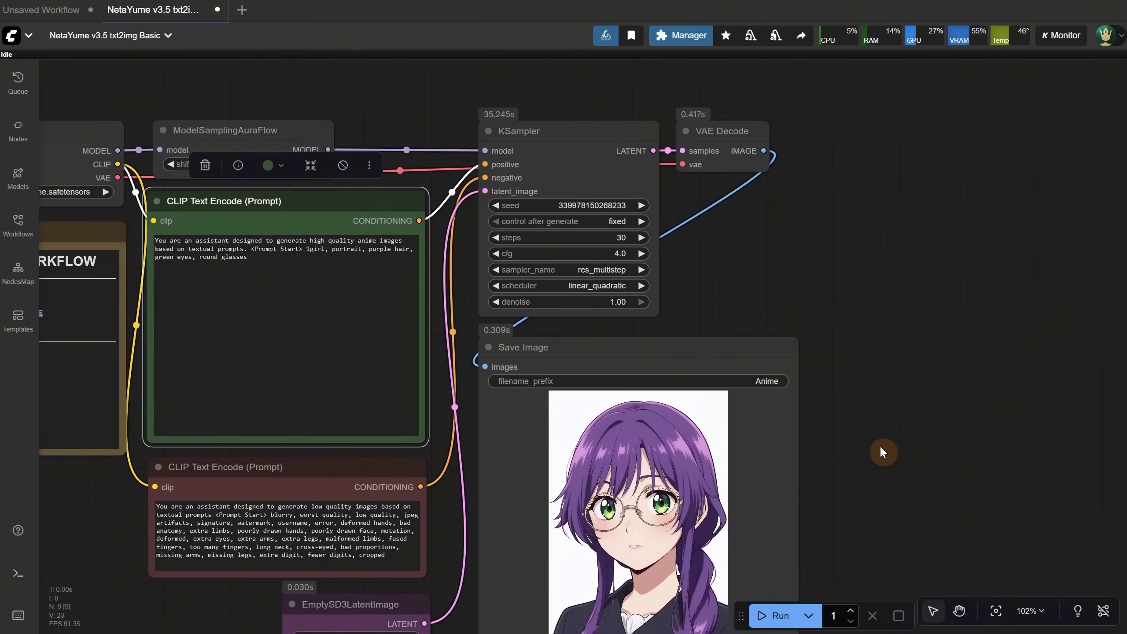
left_click_drag(879, 445, 909, 276)
scroll(658, 561, "up", 5)
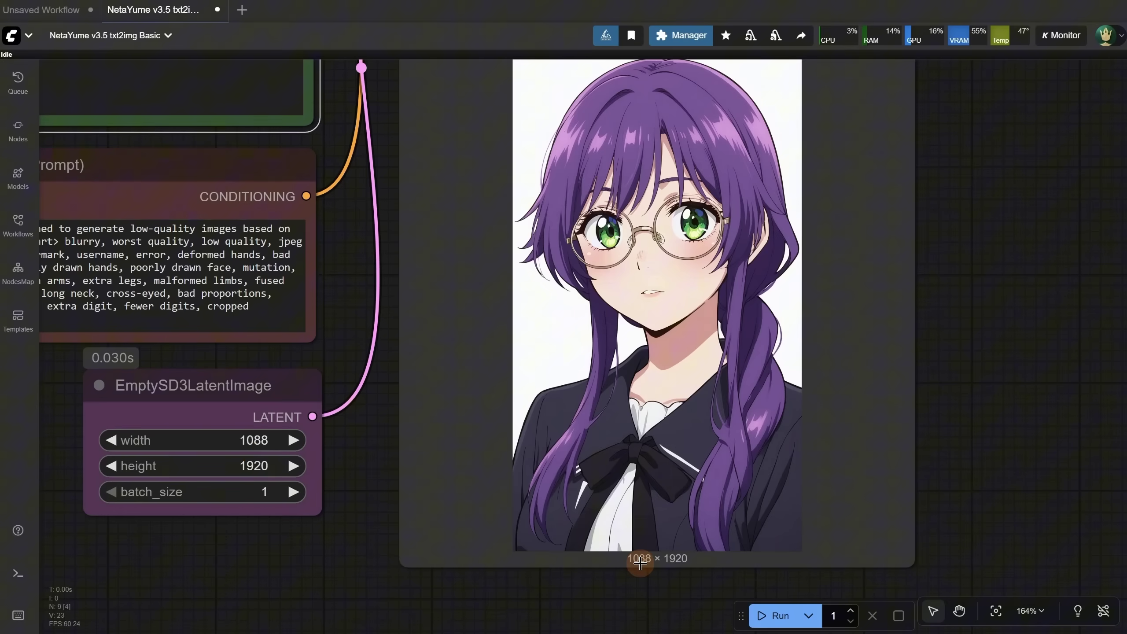
scroll(930, 353, "down", 5)
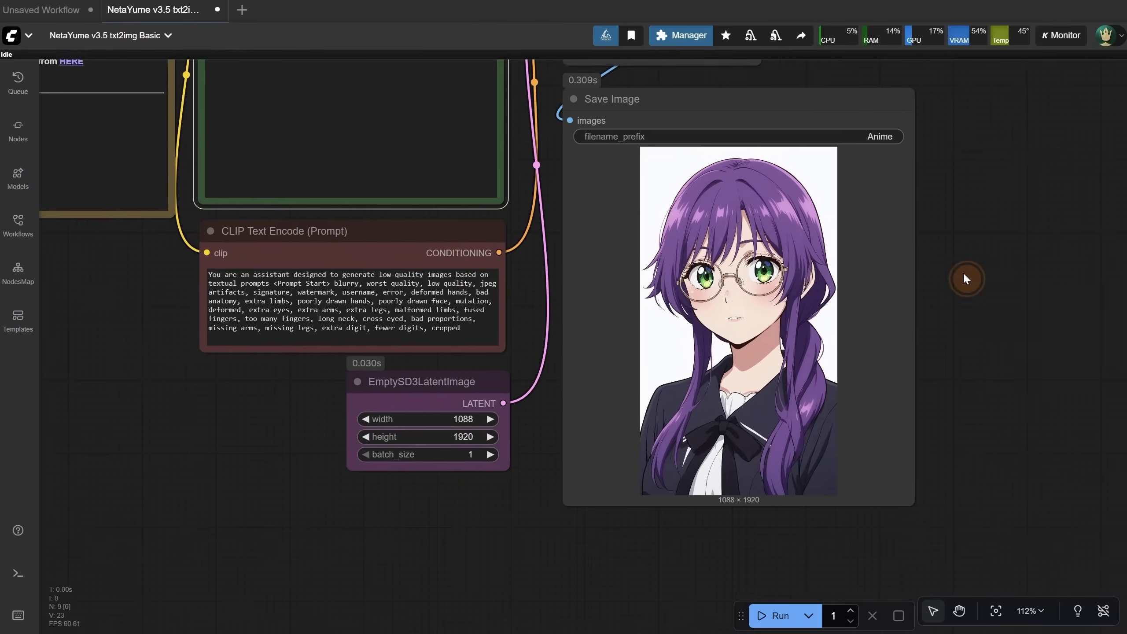
scroll(931, 379, "down", 1)
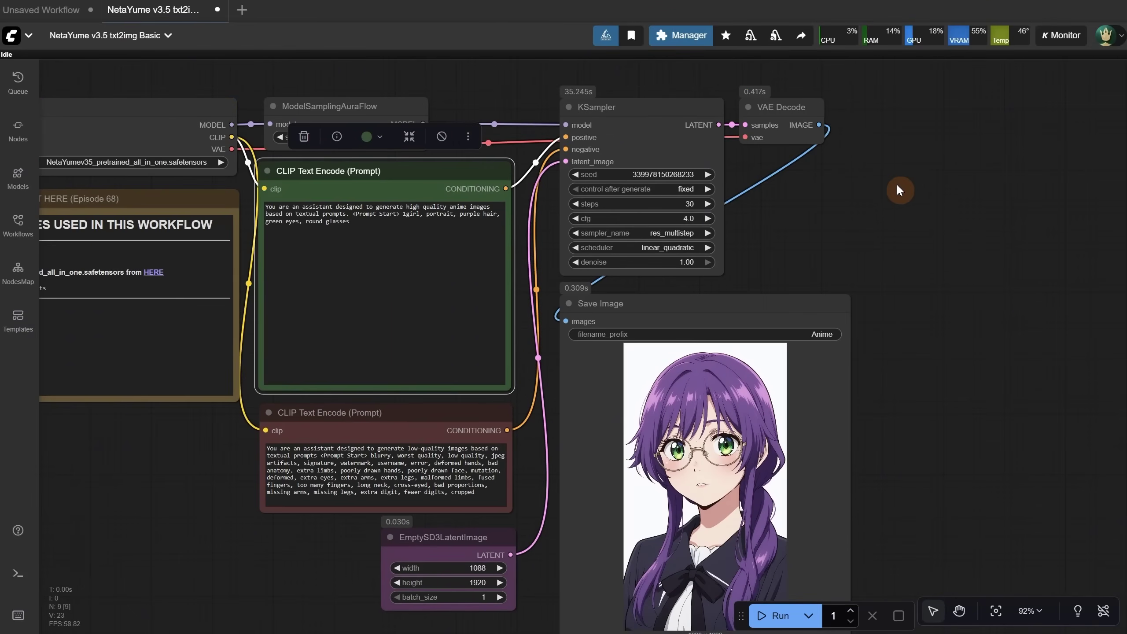
- Insert an Image Crop node between VAE Decode and Save Image
double_click(842, 157)
type("image crop")
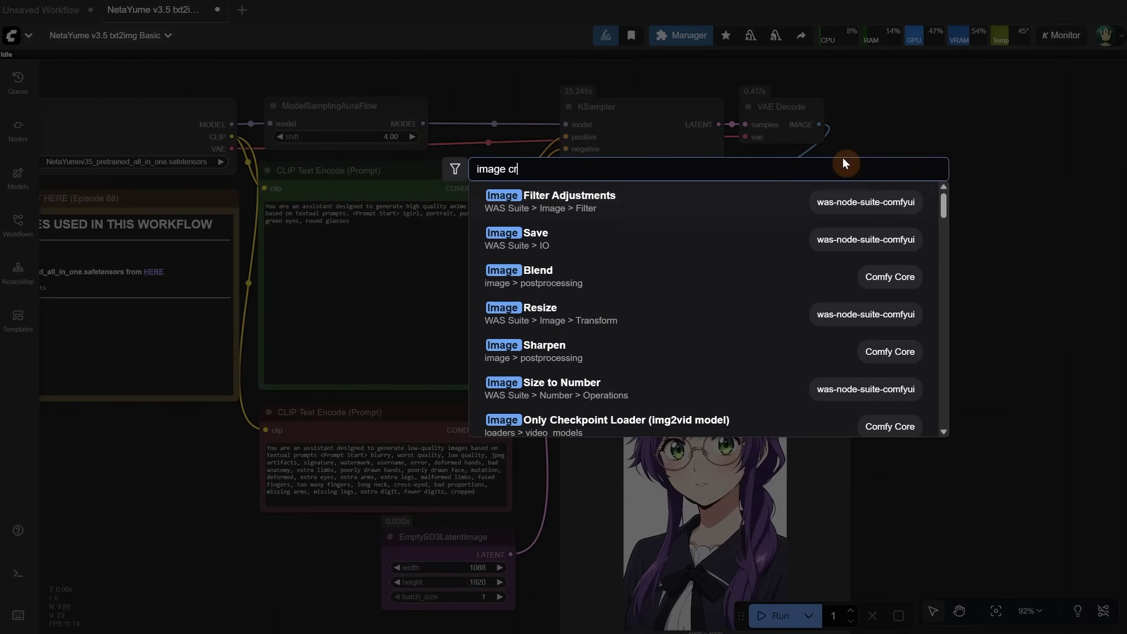
left_click(663, 202)
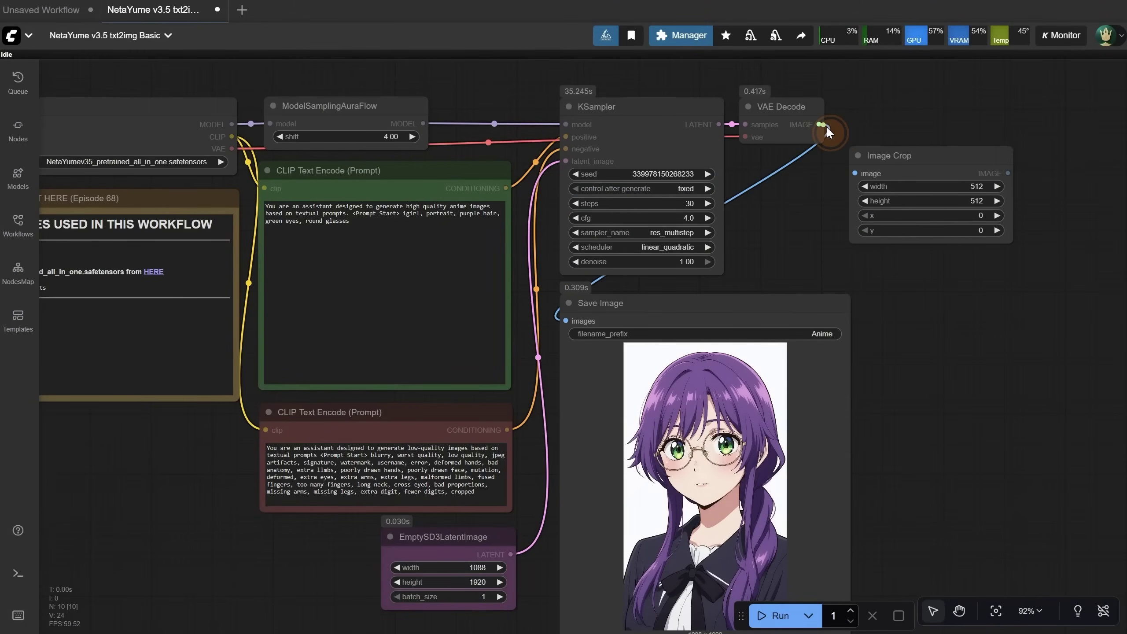
left_click_drag(823, 125, 856, 174)
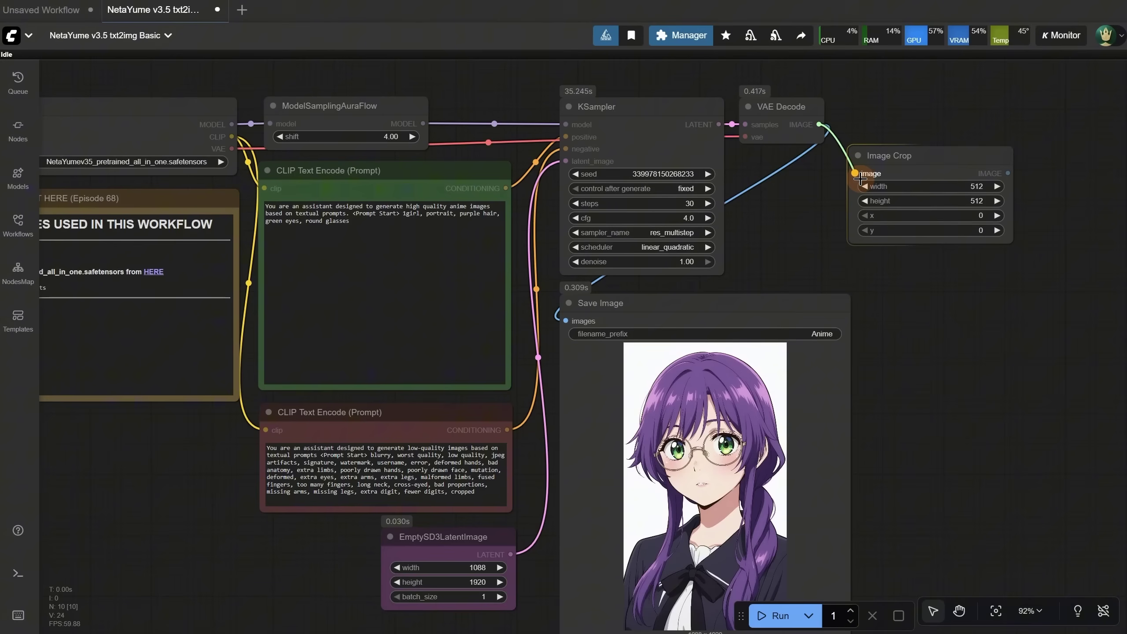
left_click_drag(1008, 173, 585, 319)
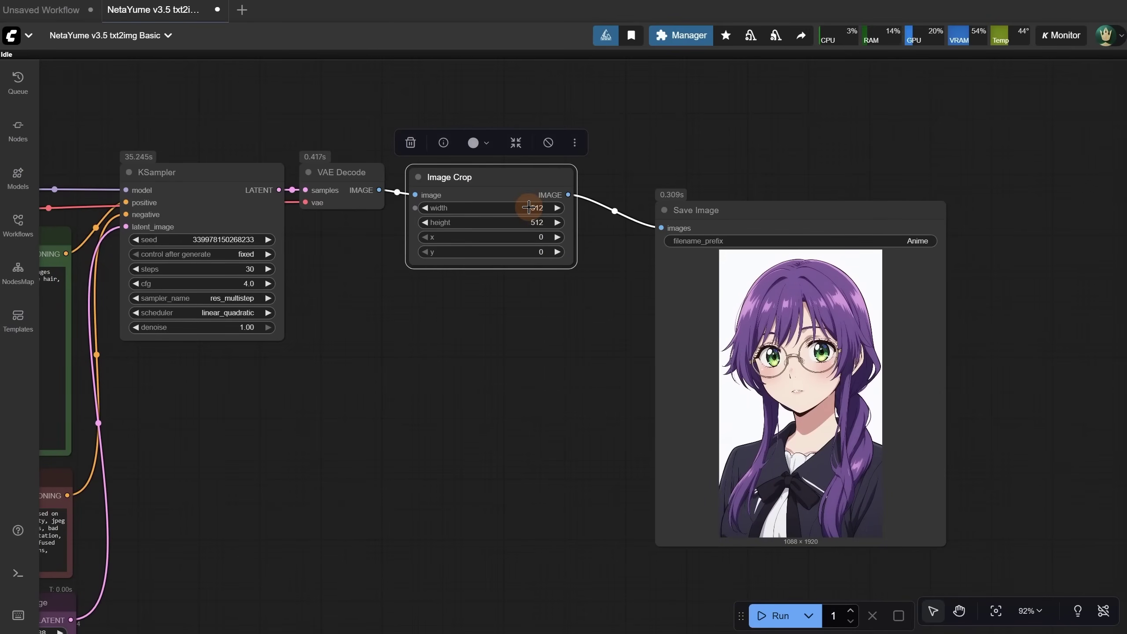
- Set the crop to width 1080 and height 1920 and run the workflow
left_click(528, 207)
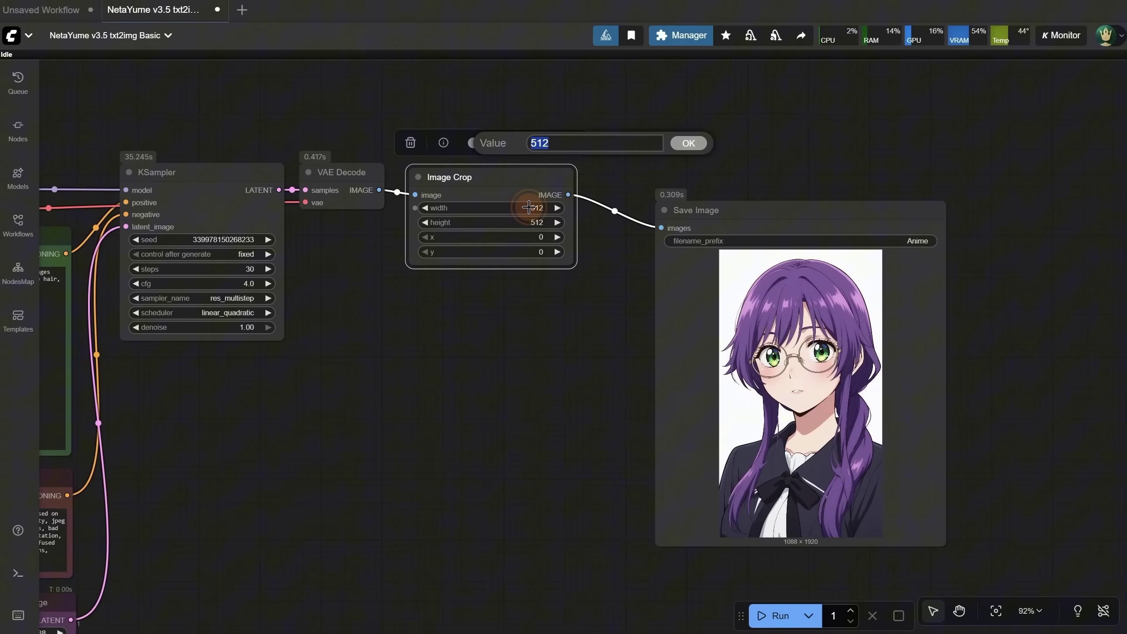
type("1080")
key("Return")
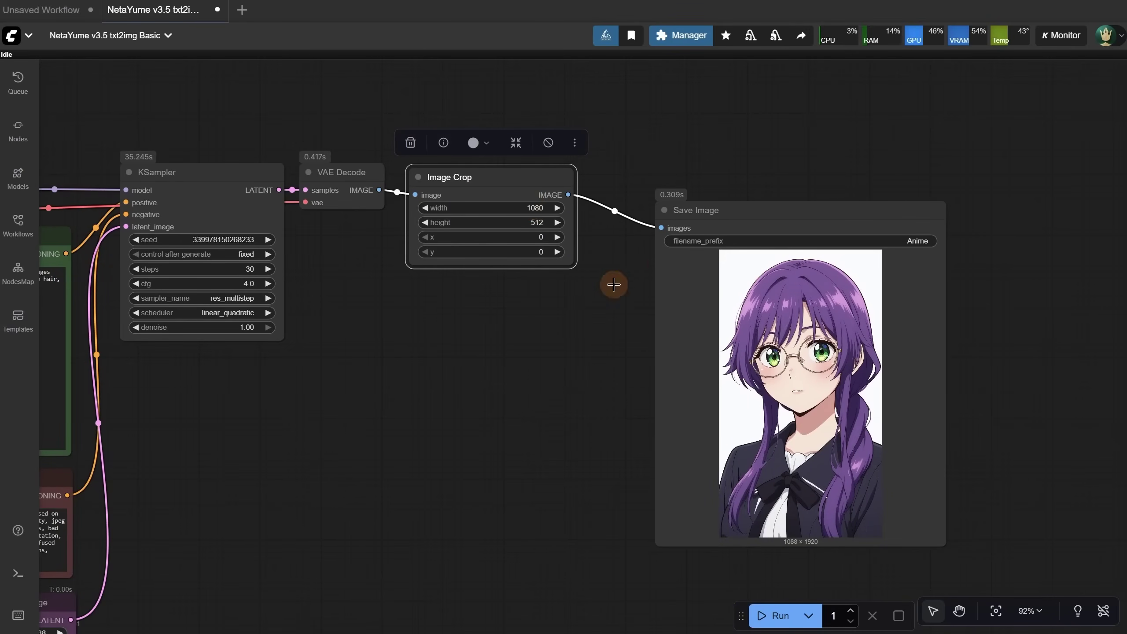
left_click(532, 222)
type("1920")
key("Return")
left_click(774, 616)
- Delete the Image Crop node and move Save Image into its place
scroll(845, 571, "up", 11)
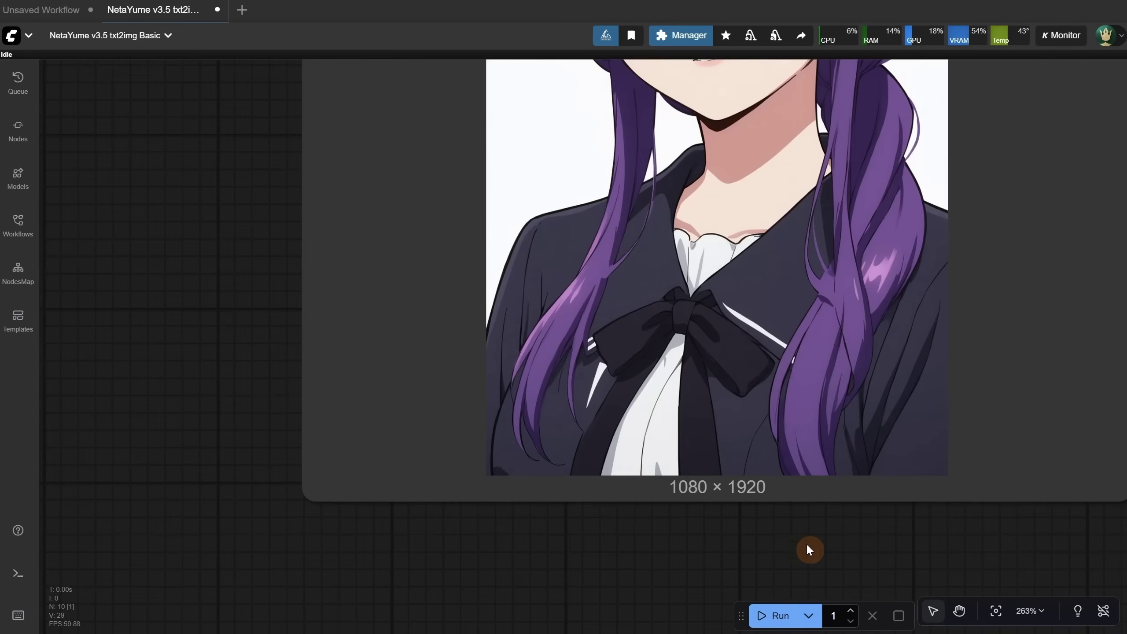
scroll(722, 563, "down", 7)
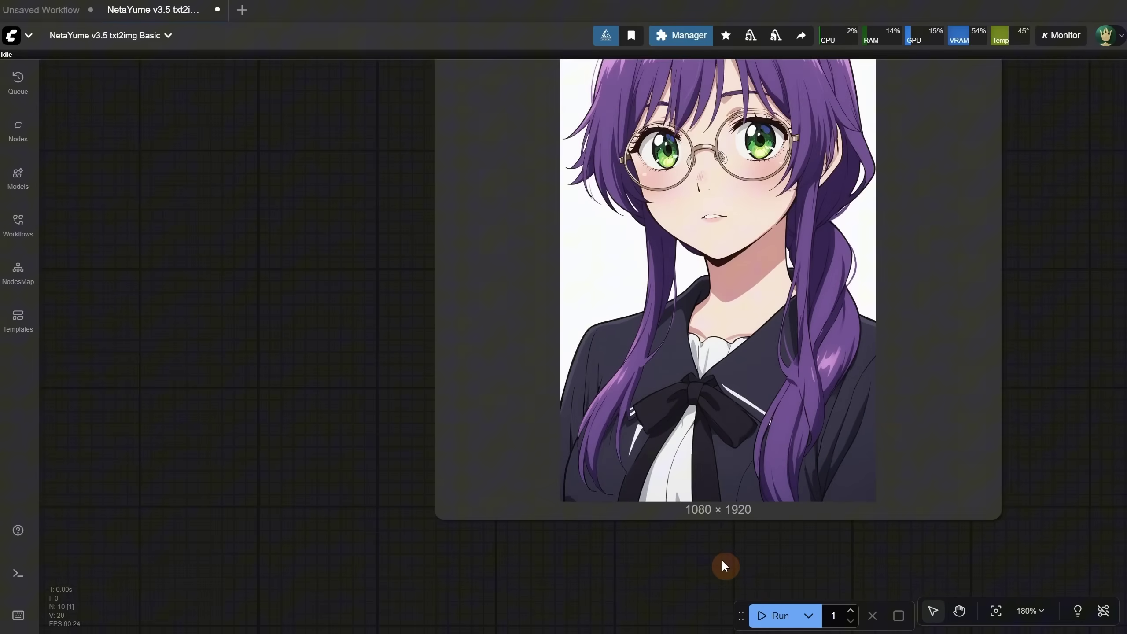
scroll(726, 557, "down", 5)
left_click_drag(433, 450, 553, 399)
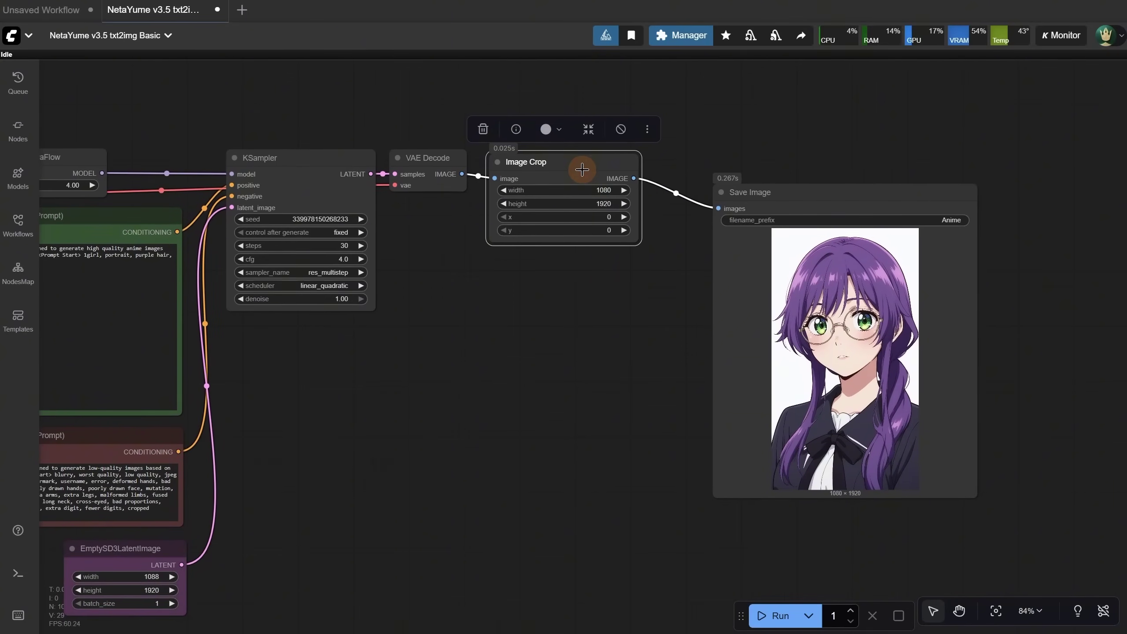
key("Delete")
left_click_drag(763, 196, 432, 217)
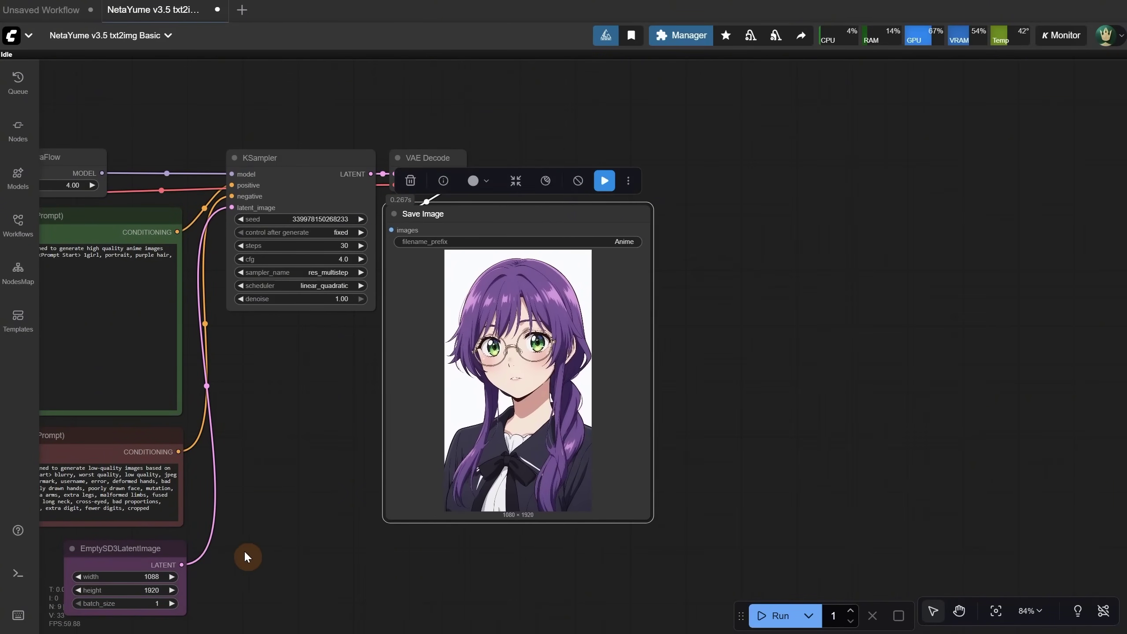
- Add a purple Flux Resolution Calc node feeding width into EmptySD3LatentImage
left_click_drag(240, 559, 794, 449)
scroll(497, 469, "up", 3)
double_click(496, 469)
type("flux re")
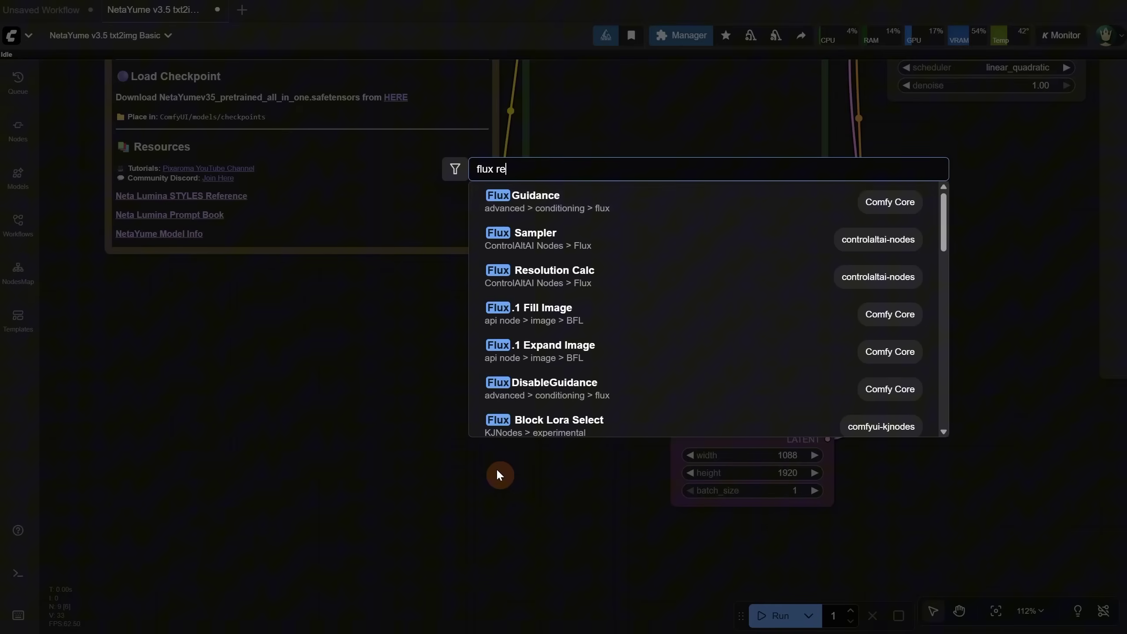
type("sio")
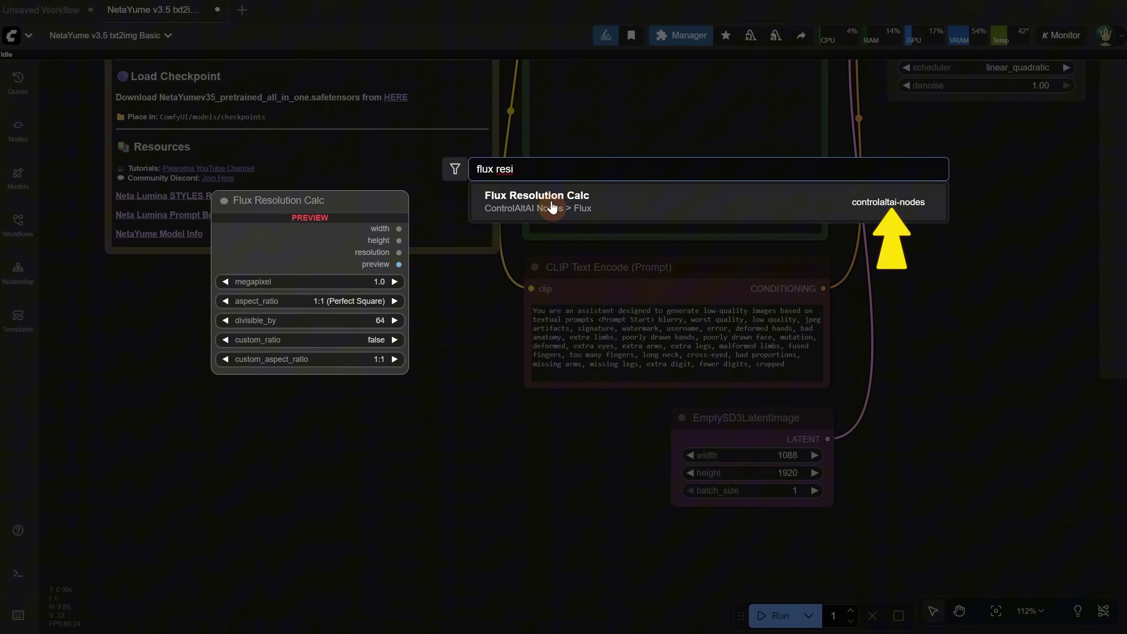
left_click(552, 207)
left_click_drag(584, 488, 539, 430)
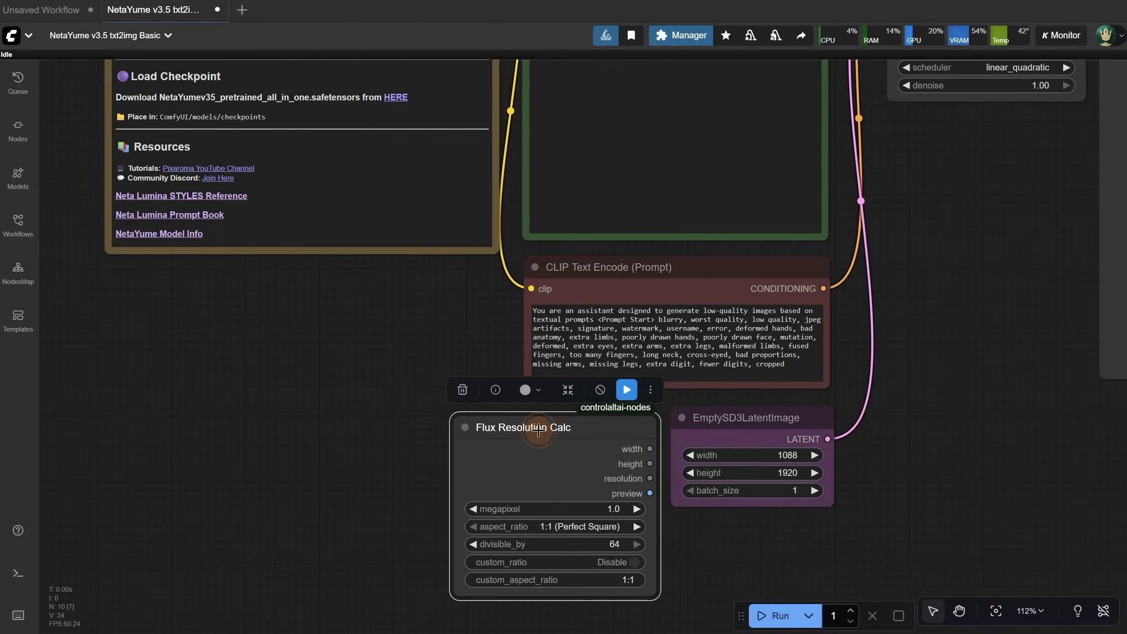
left_click(525, 389)
left_click(572, 363)
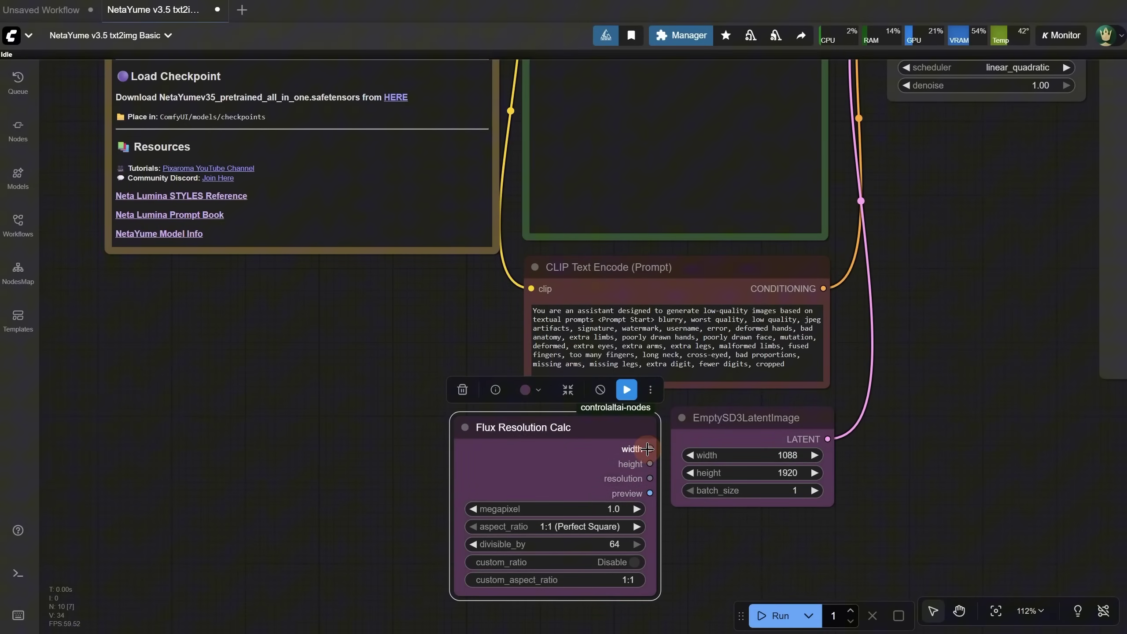
left_click_drag(647, 448, 677, 472)
left_click_drag(590, 431, 588, 440)
- Add a purple Preview Any node on the resolution output, titled Preview Resolution
left_click_drag(763, 560, 632, 491)
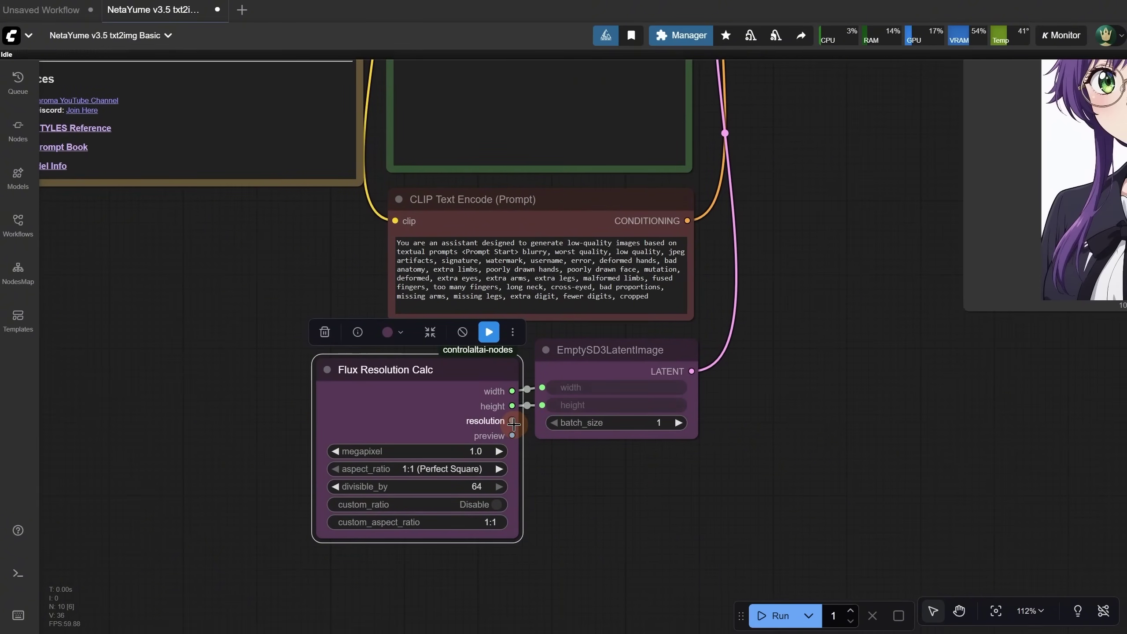
left_click_drag(513, 425, 612, 511)
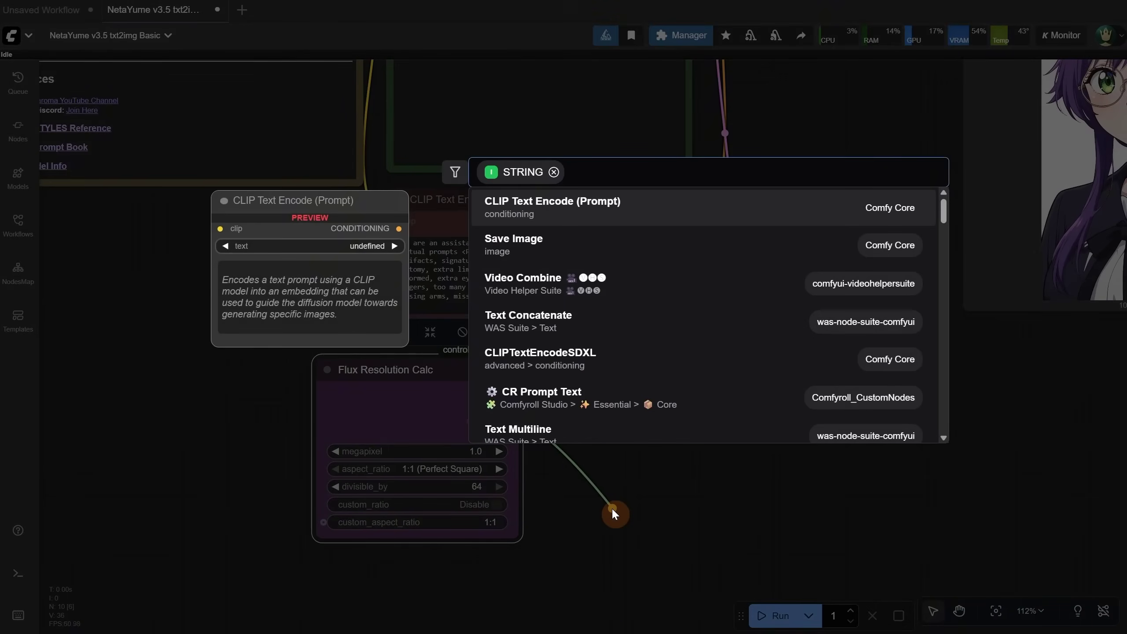
type("previ")
left_click(616, 240)
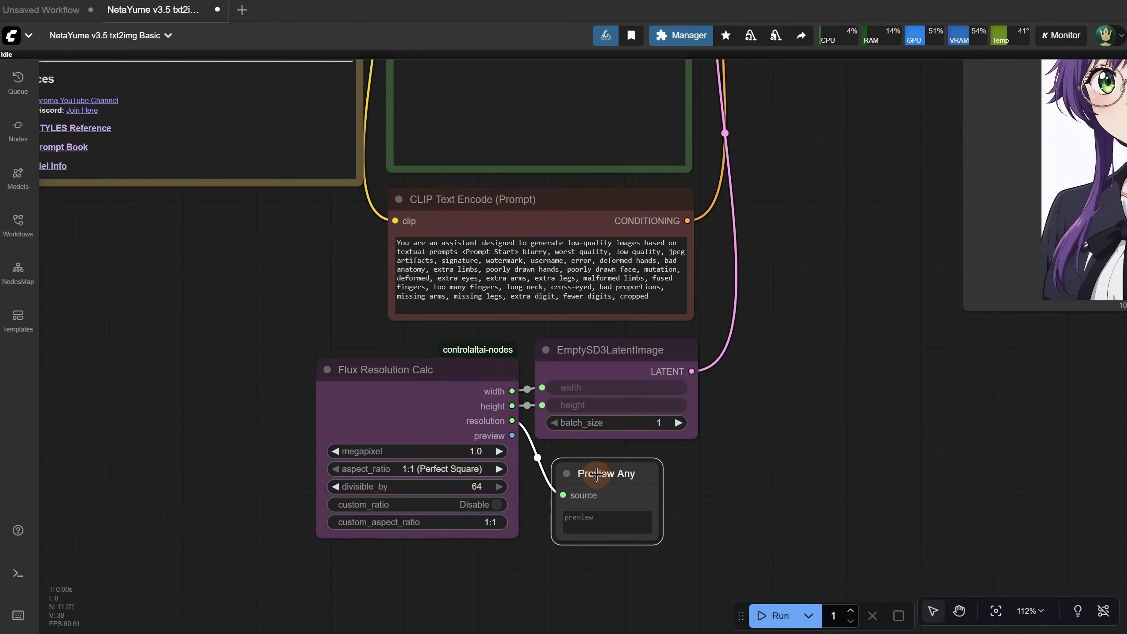
left_click_drag(595, 474, 585, 466)
left_click(573, 436)
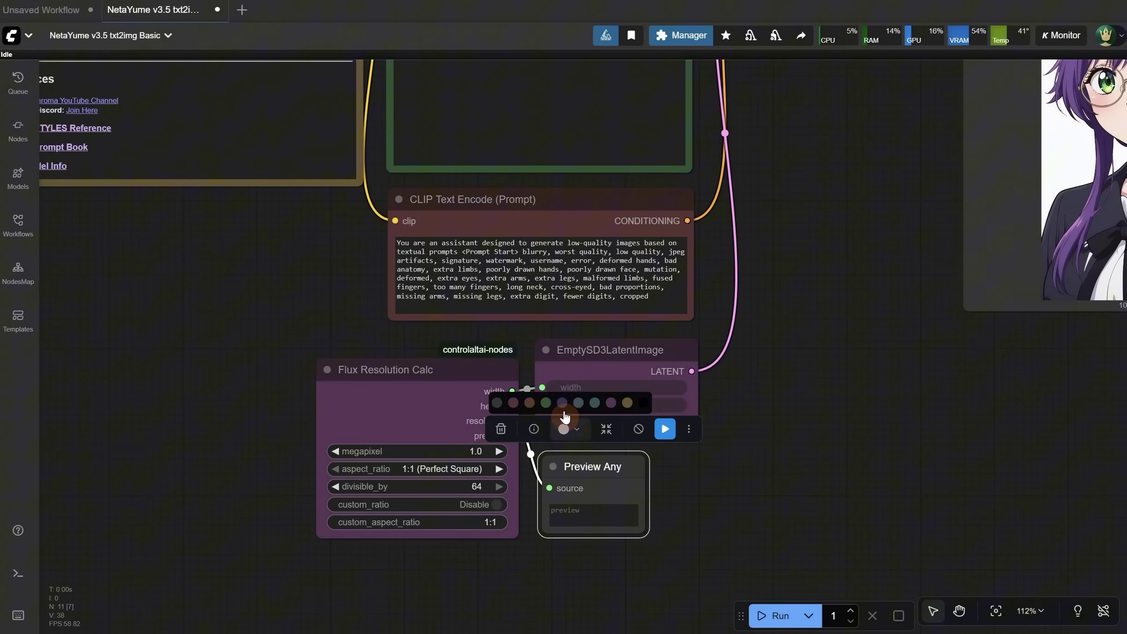
left_click(612, 409)
left_click_drag(647, 536, 700, 547)
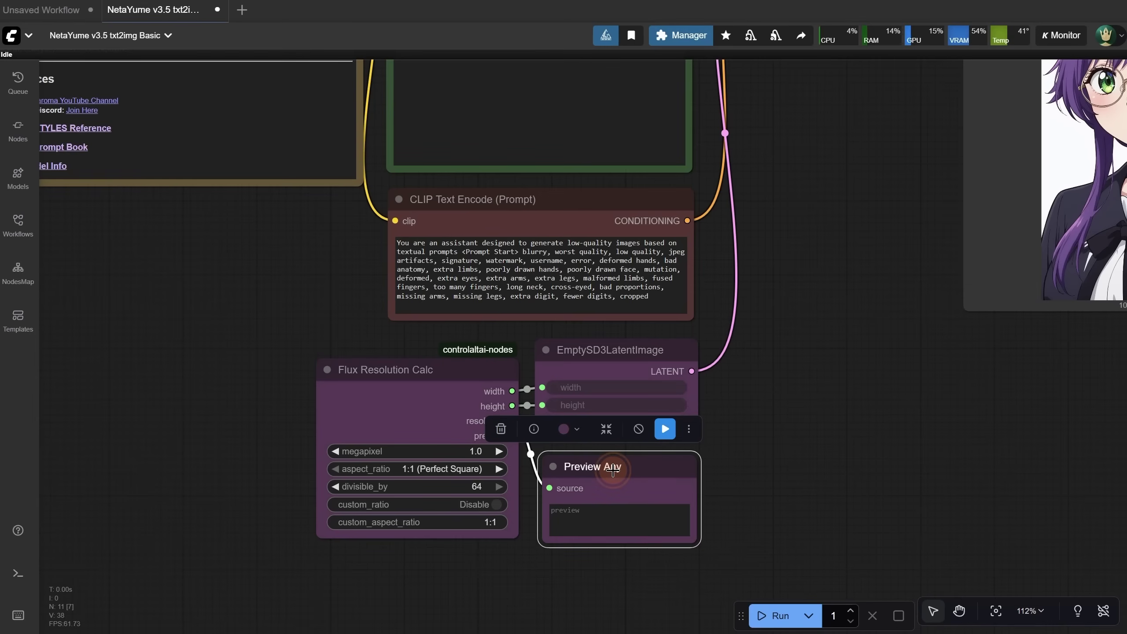
double_click(612, 470)
type("Resolution")
key("Return")
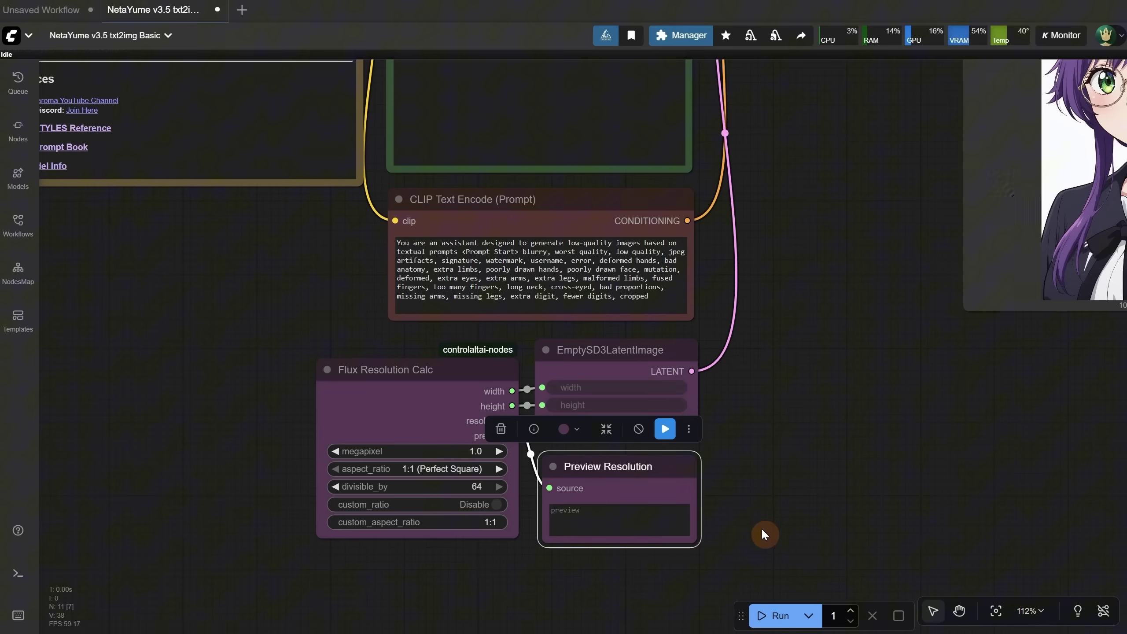
left_click(752, 522)
- Set the aspect ratio to 9:16 (Slim Vertical) and generate the 768×1344 portrait
left_click(421, 469)
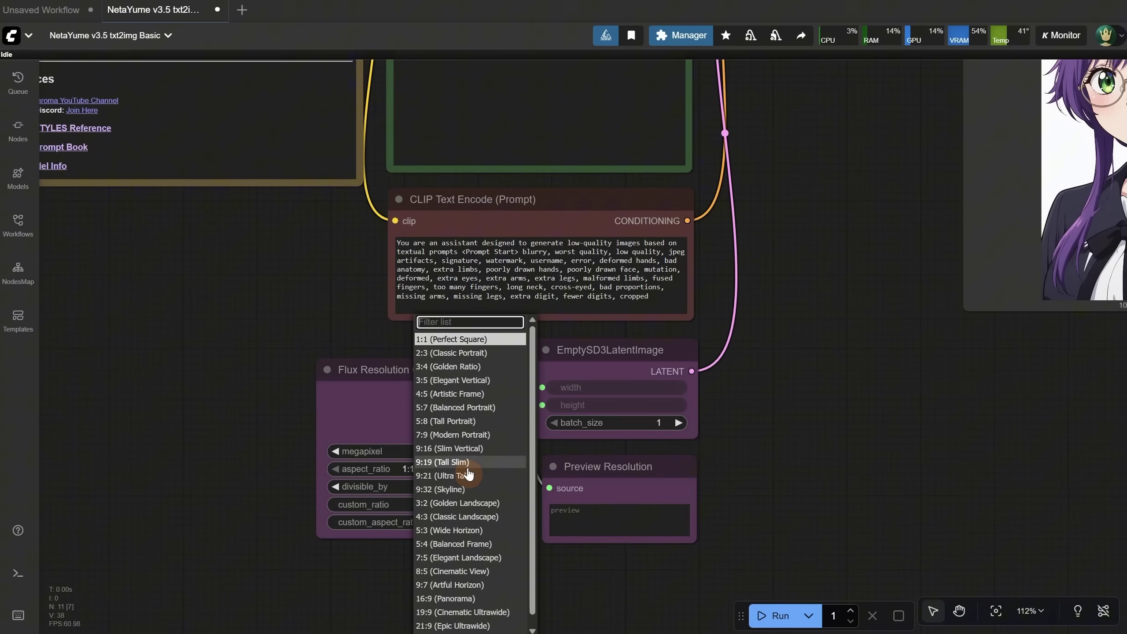
left_click(467, 453)
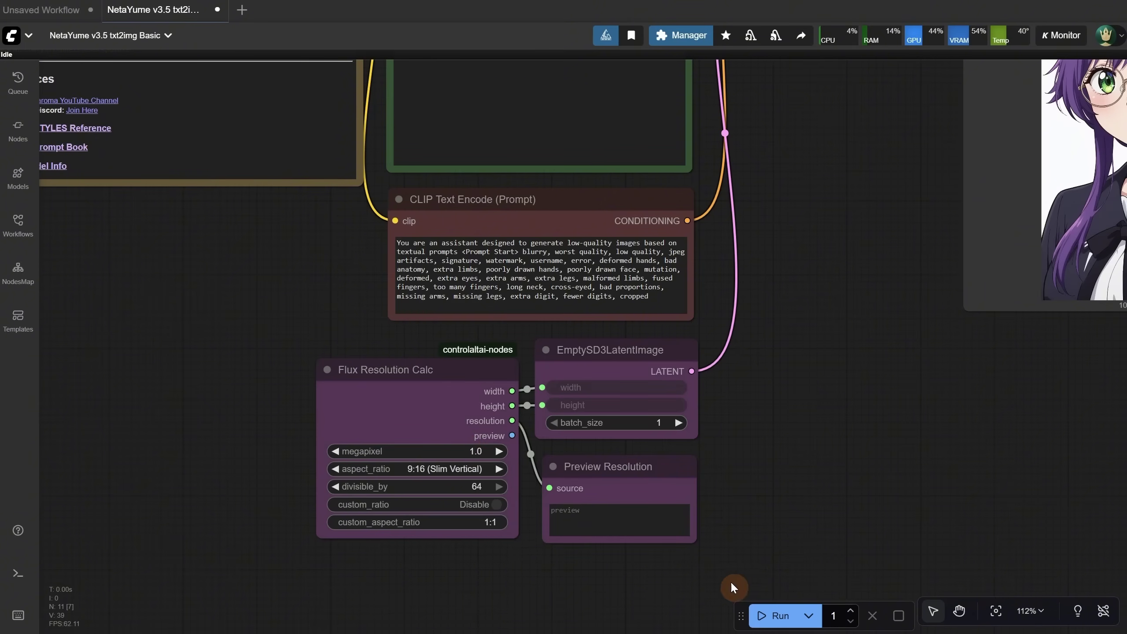
left_click(776, 615)
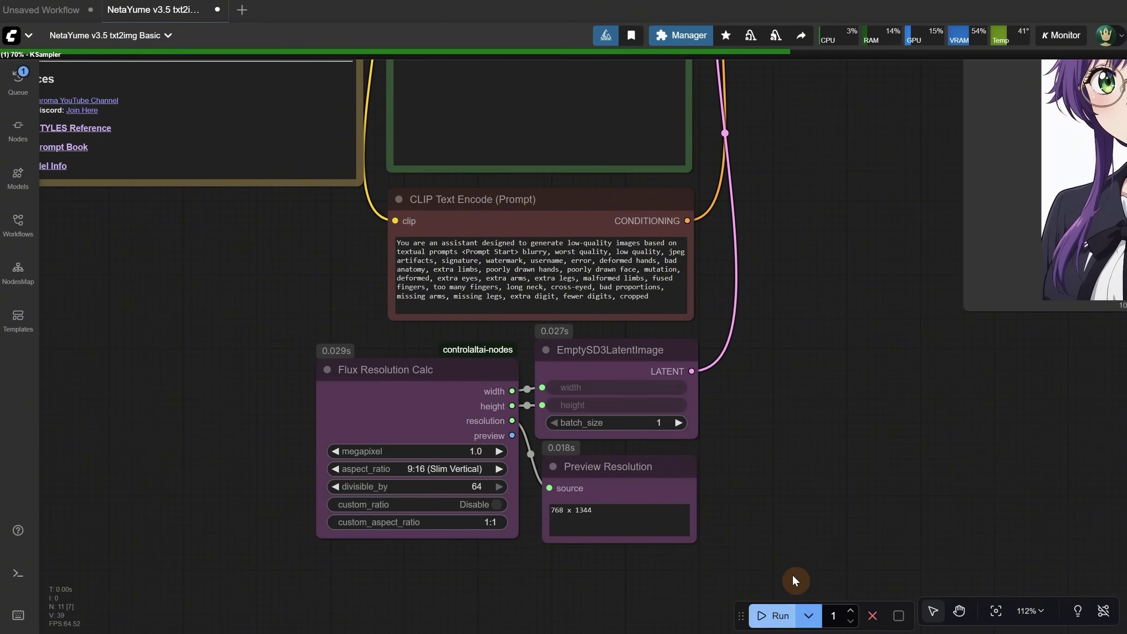
left_click(627, 508)
left_click(816, 534)
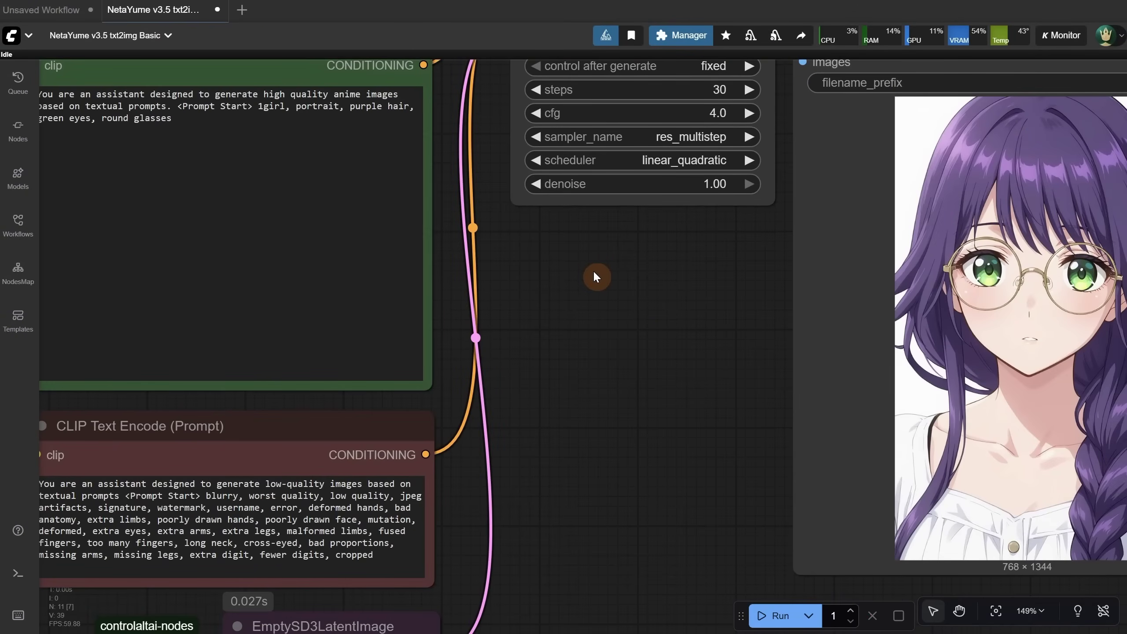
left_click_drag(583, 261, 773, 391)
left_click_drag(461, 231, 159, 196)
left_click(519, 259)
left_click(801, 440)
scroll(803, 435, "down", 5)
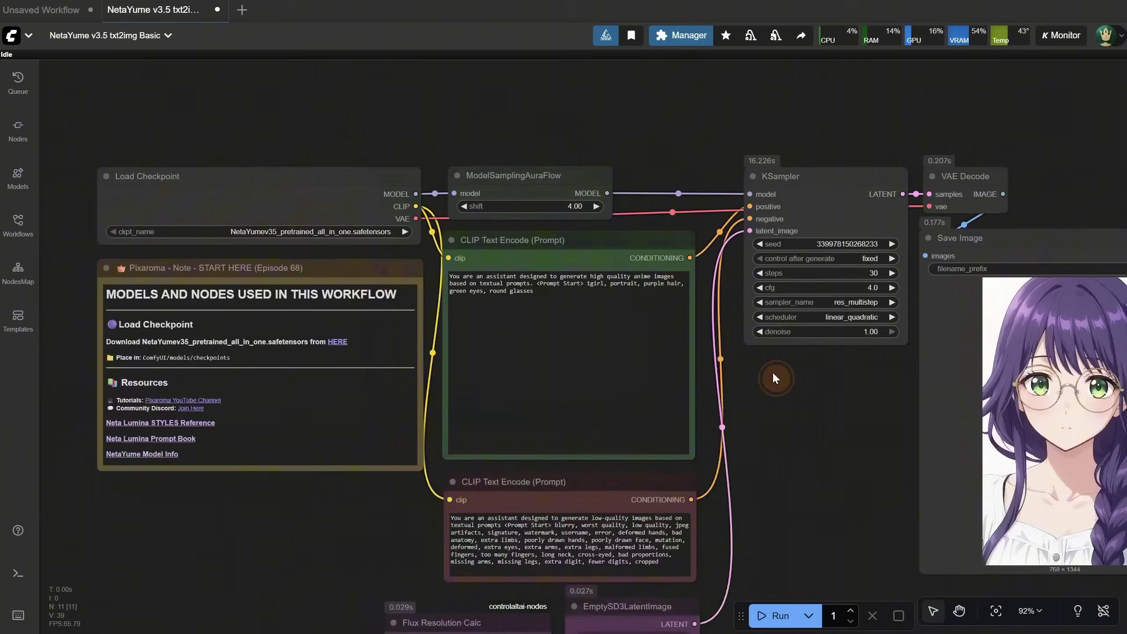
left_click_drag(750, 361, 723, 351)
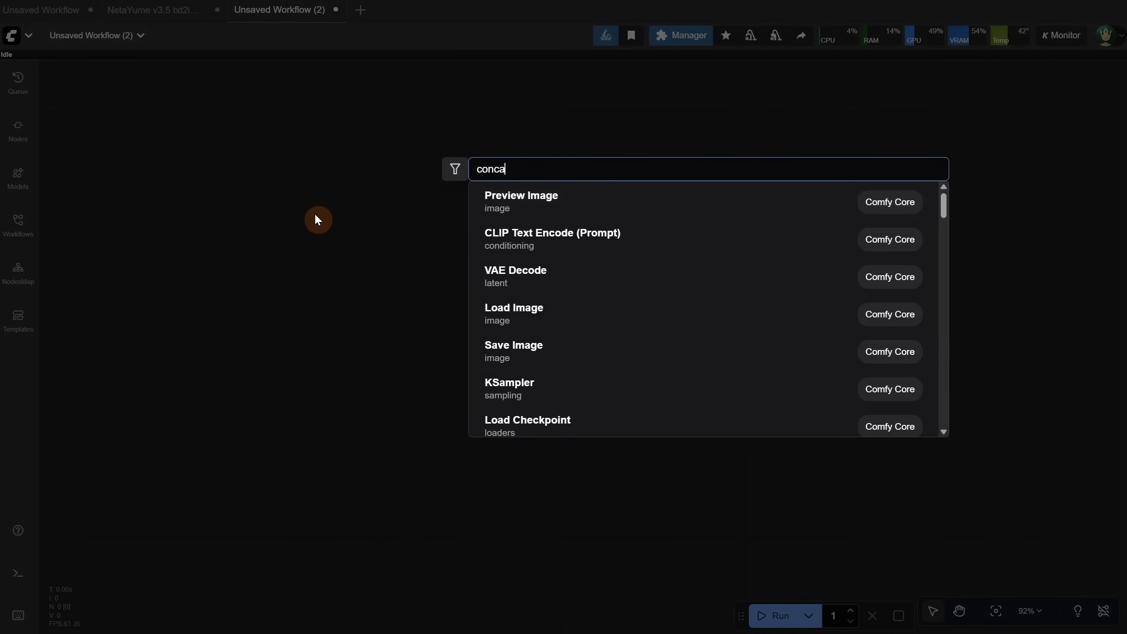
- Add a Concatenate node with string_a 'prompt 1' and string_b 'prompt 2'
type("ten")
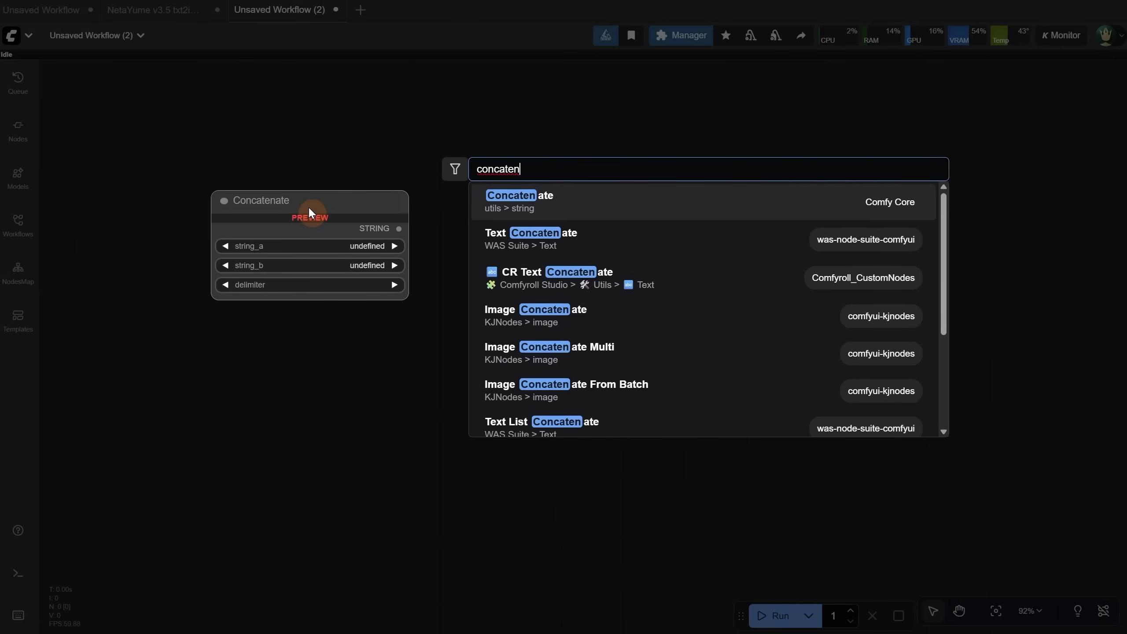
left_click(629, 209)
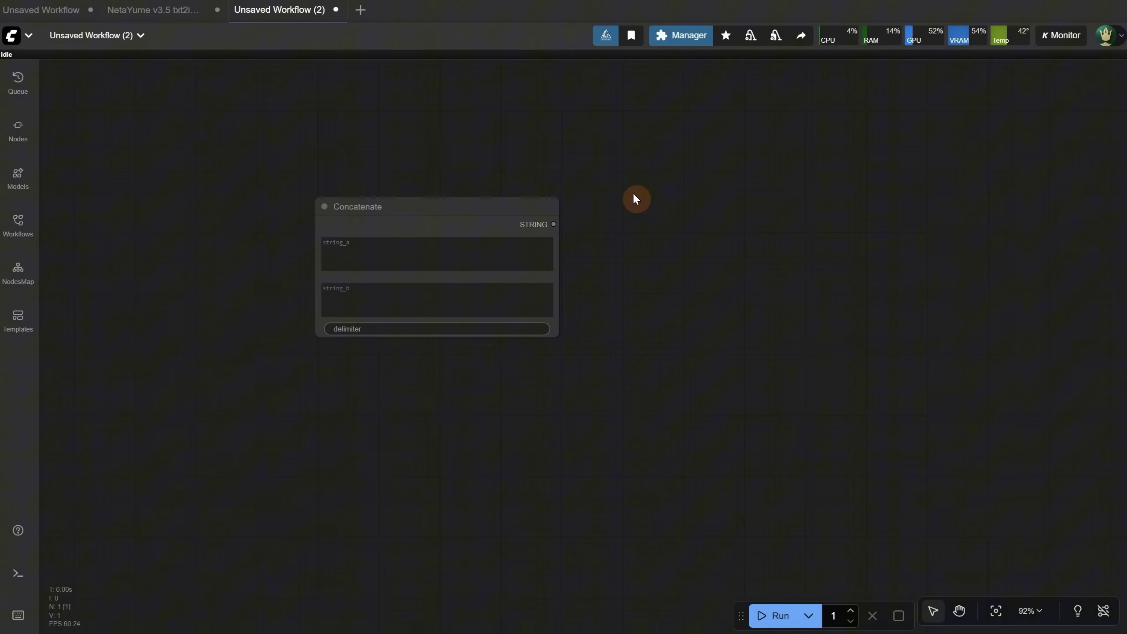
scroll(439, 213, "up", 6)
left_click(310, 284)
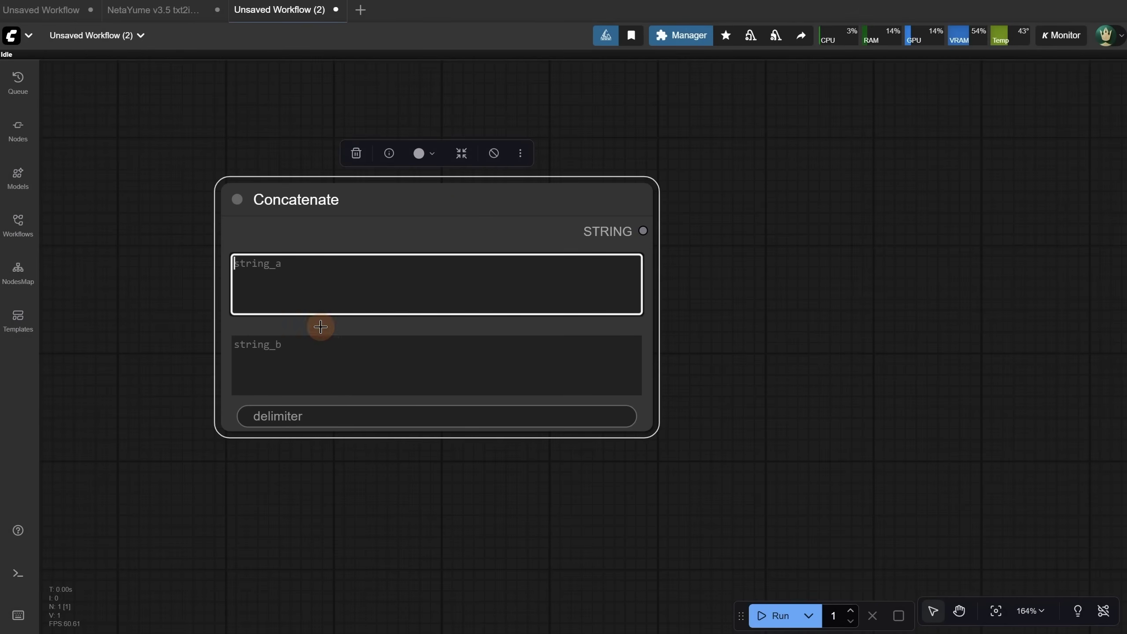
left_click(333, 358)
left_click(780, 315)
left_click(419, 270)
type("prompt 1")
left_click(564, 369)
type("prompt 2")
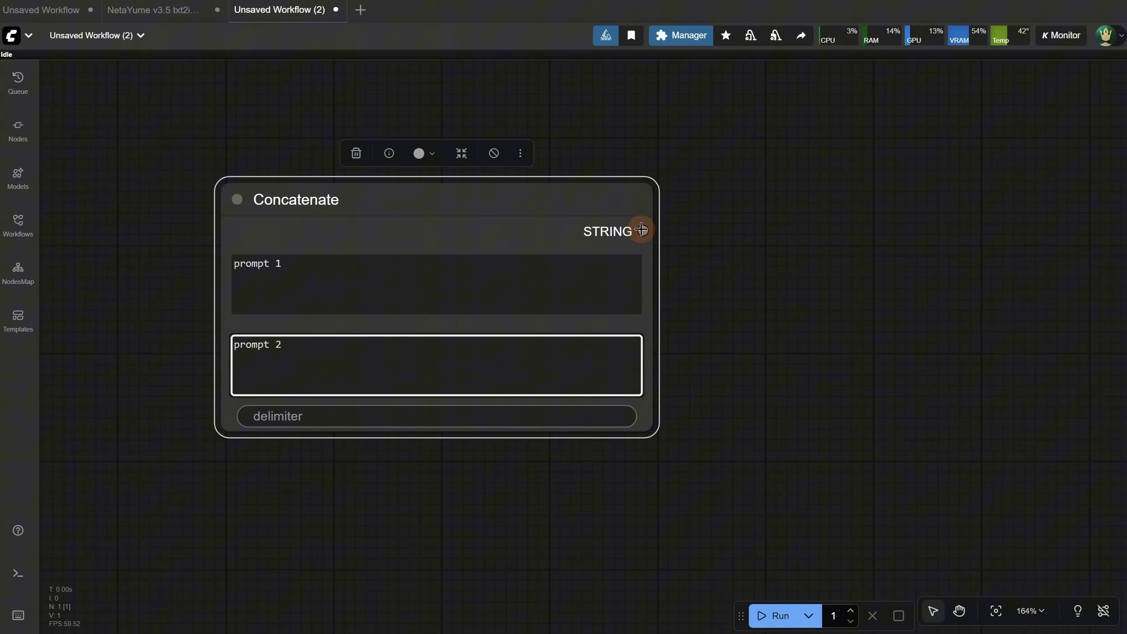
- Connect the STRING output to a Preview Any node and run to preview the joined text
left_click_drag(641, 229, 797, 239)
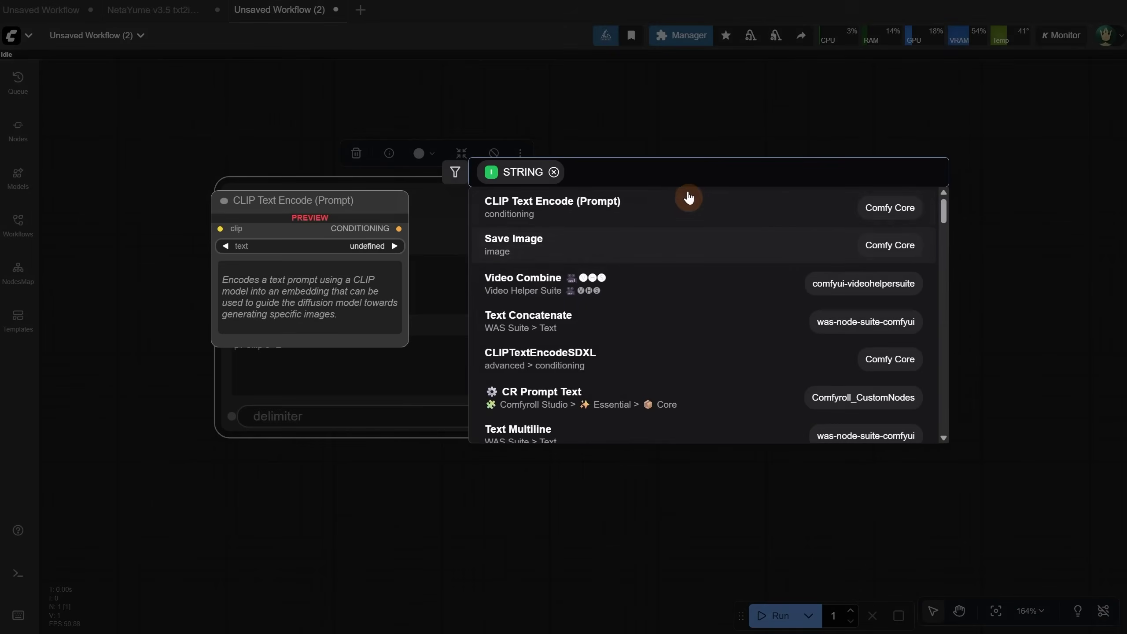
type("previe")
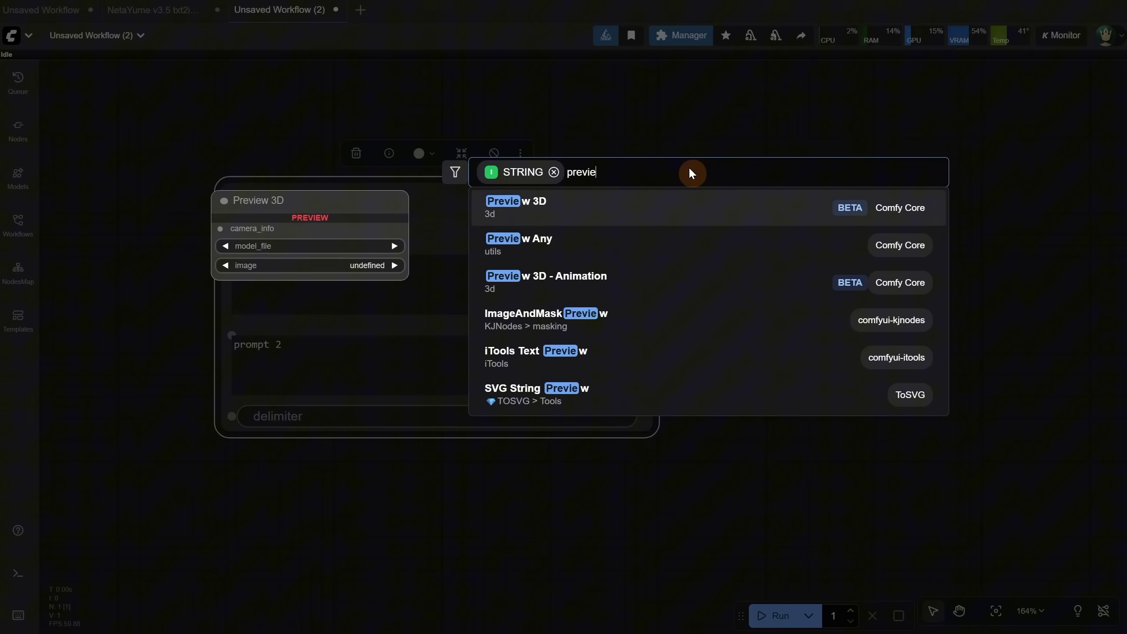
left_click(636, 257)
left_click_drag(872, 211, 795, 191)
left_click(772, 615)
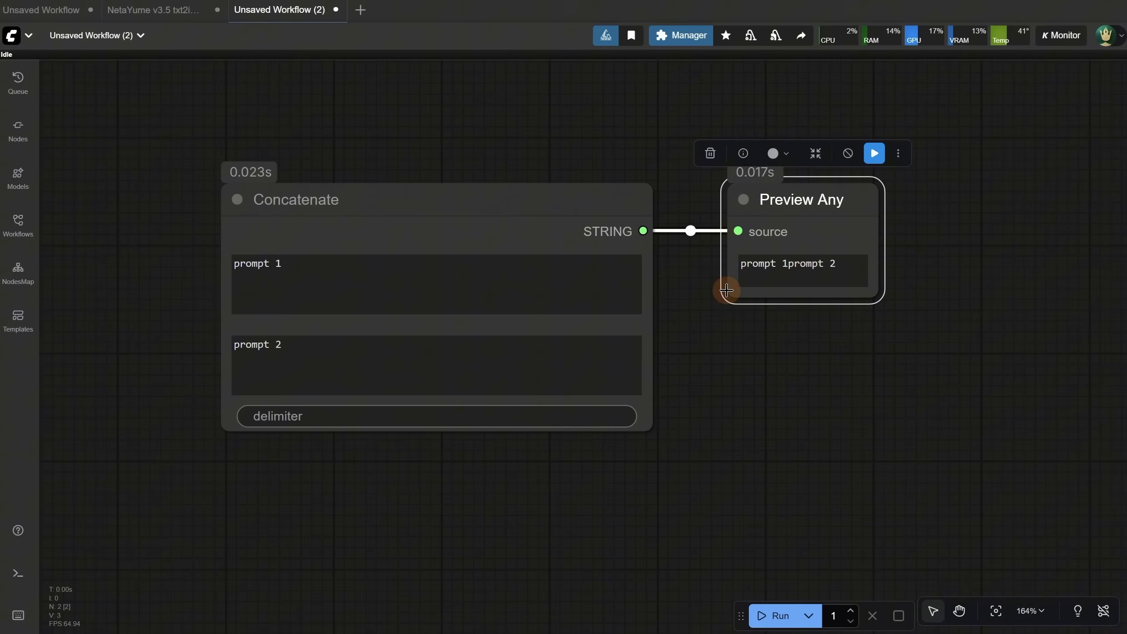
- Rerun with comma, comma-and-space and empty delimiters, then close the scratch workflow
left_click(330, 417)
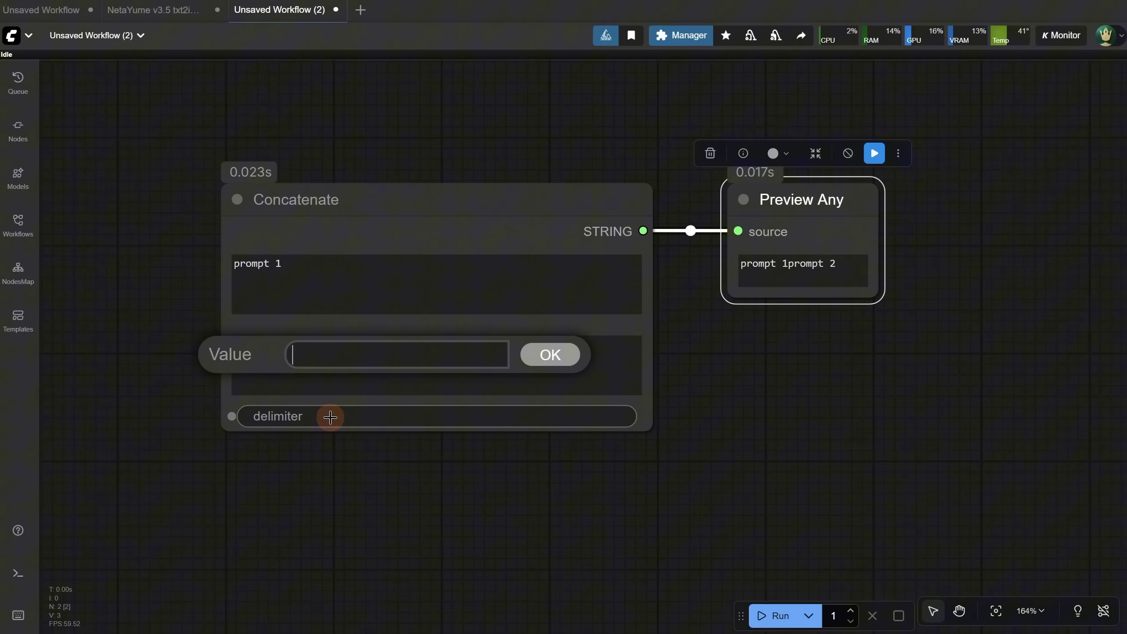
type(",")
left_click(540, 358)
left_click(790, 621)
left_click(397, 416)
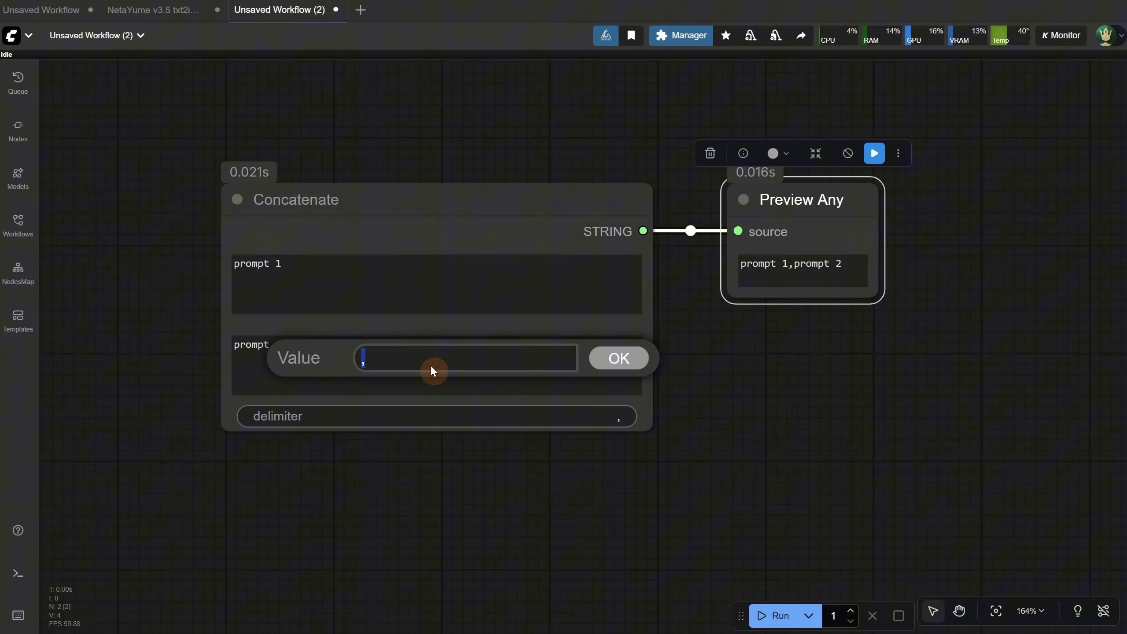
left_click(630, 364)
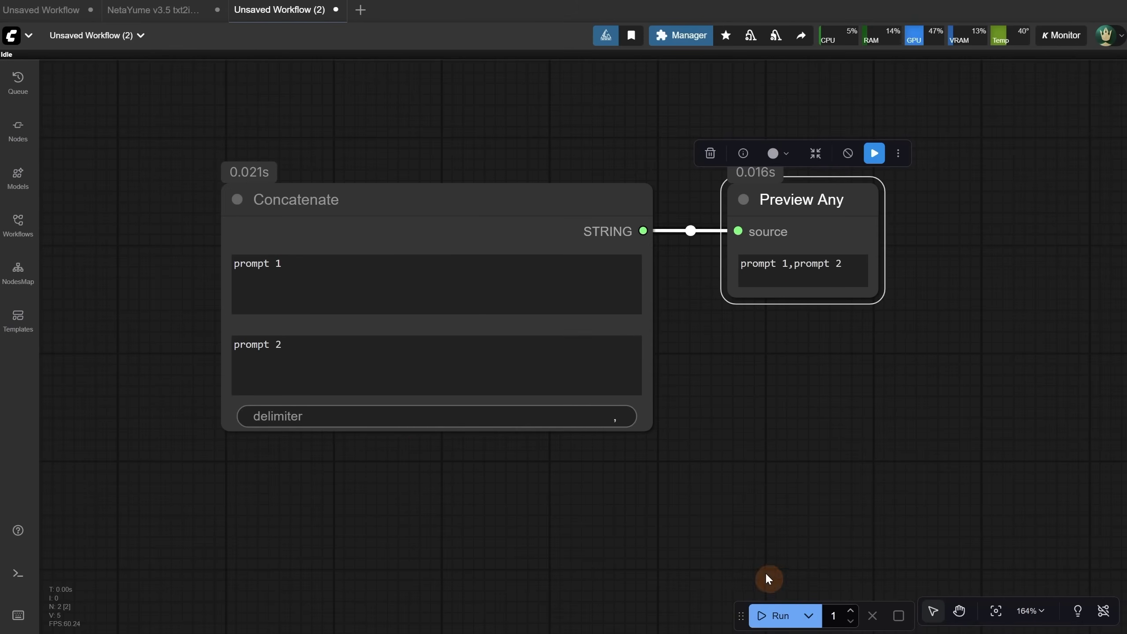
left_click(780, 621)
left_click(428, 416)
key("BackSpace")
key("Return")
left_click(781, 616)
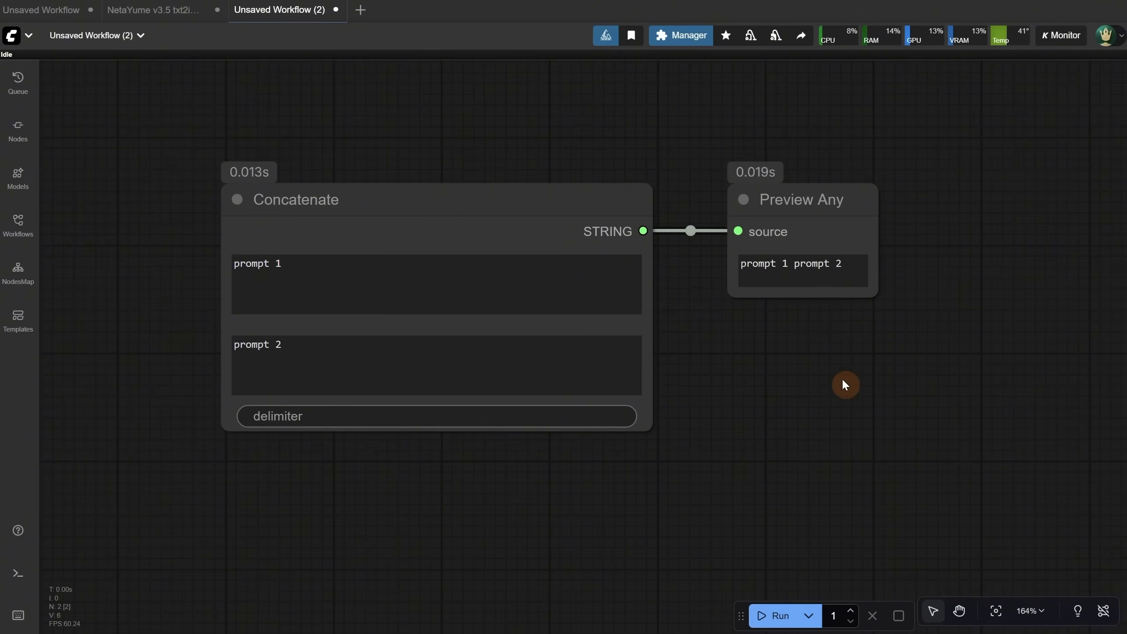
left_click(335, 10)
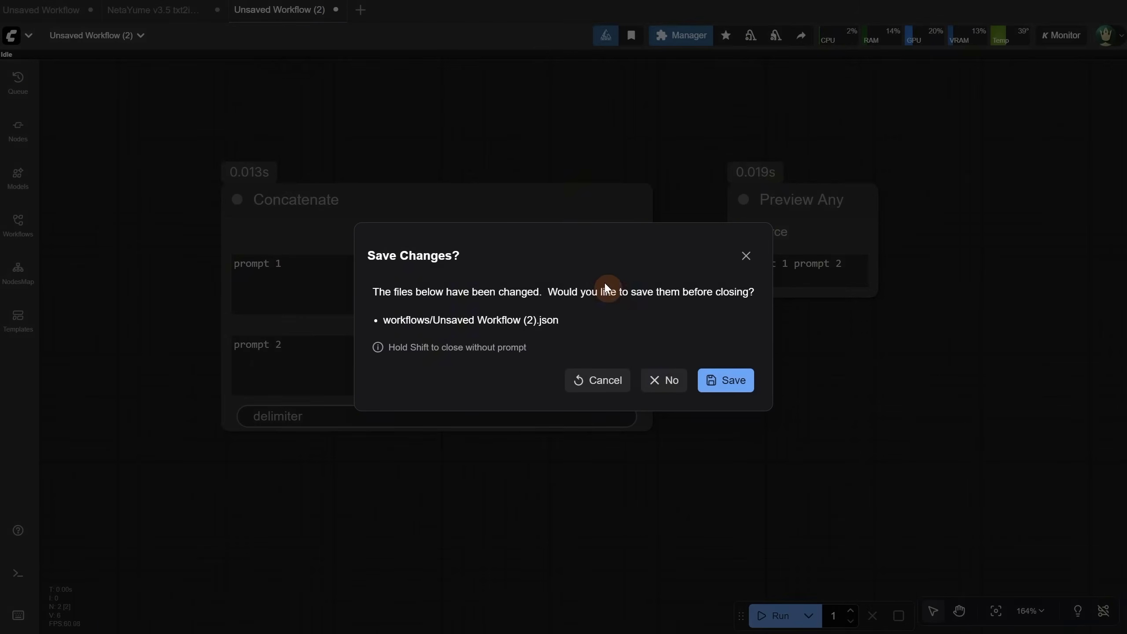
- Discard the scratch workflow's changes without saving
left_click(661, 379)
right_click(583, 289)
key("Escape")
scroll(539, 296, "down", 7)
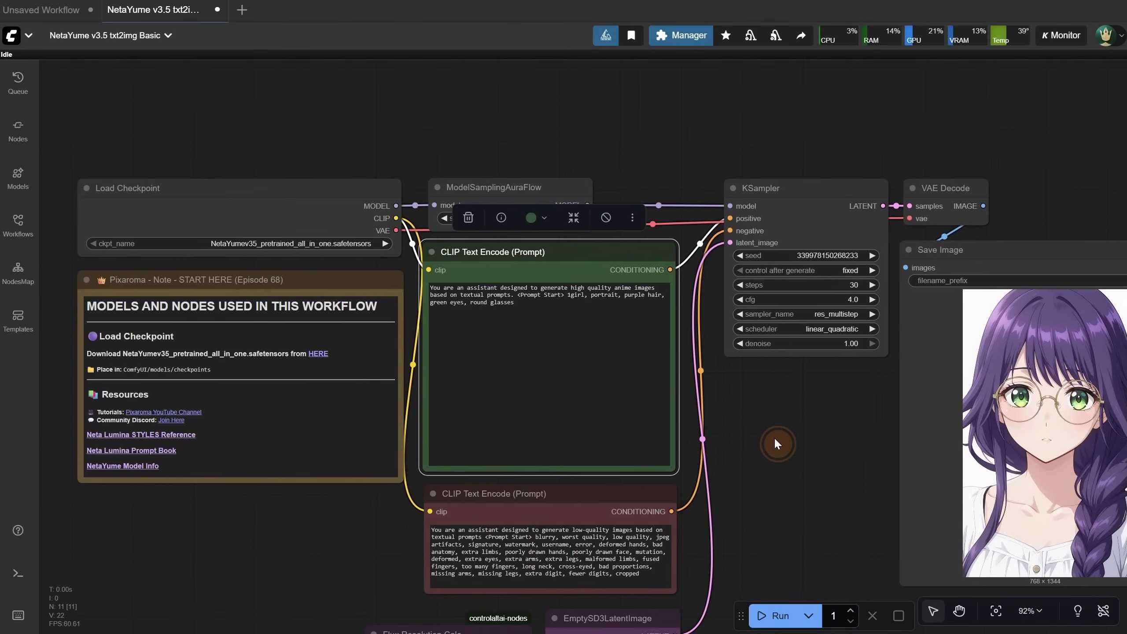
- Add a Concatenate node and paste the prompt prefix into string_a
double_click(545, 111)
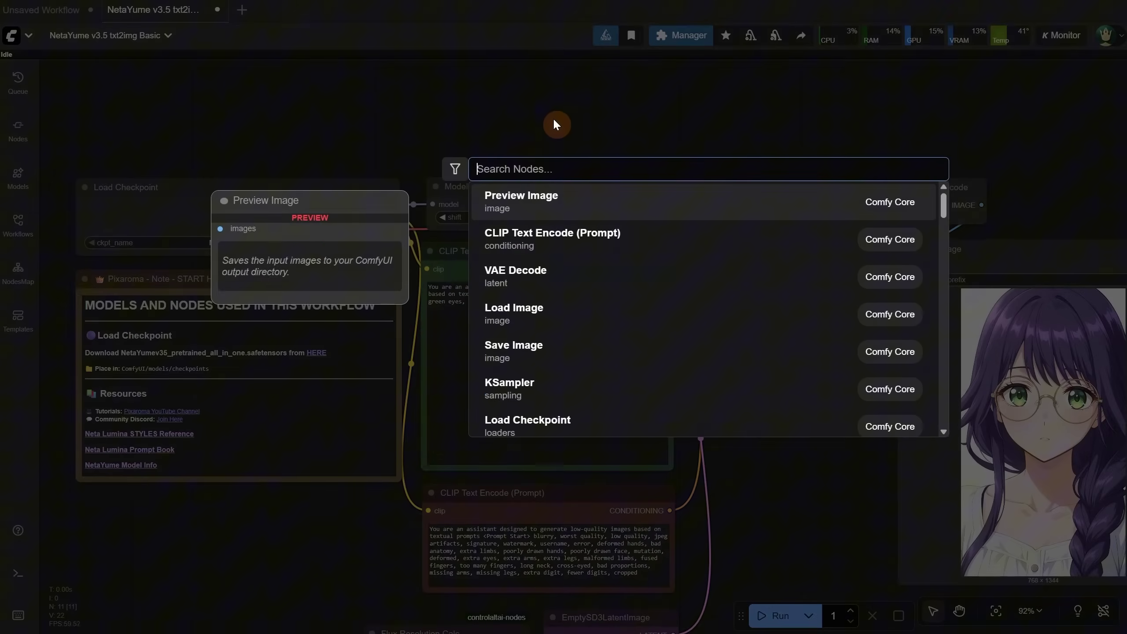
type("conca")
left_click(587, 206)
left_click_drag(609, 112, 523, 90)
left_click(561, 133)
type("You are an assistant designed to generate high quality anime images based on textual prompts. <Prompt Start>")
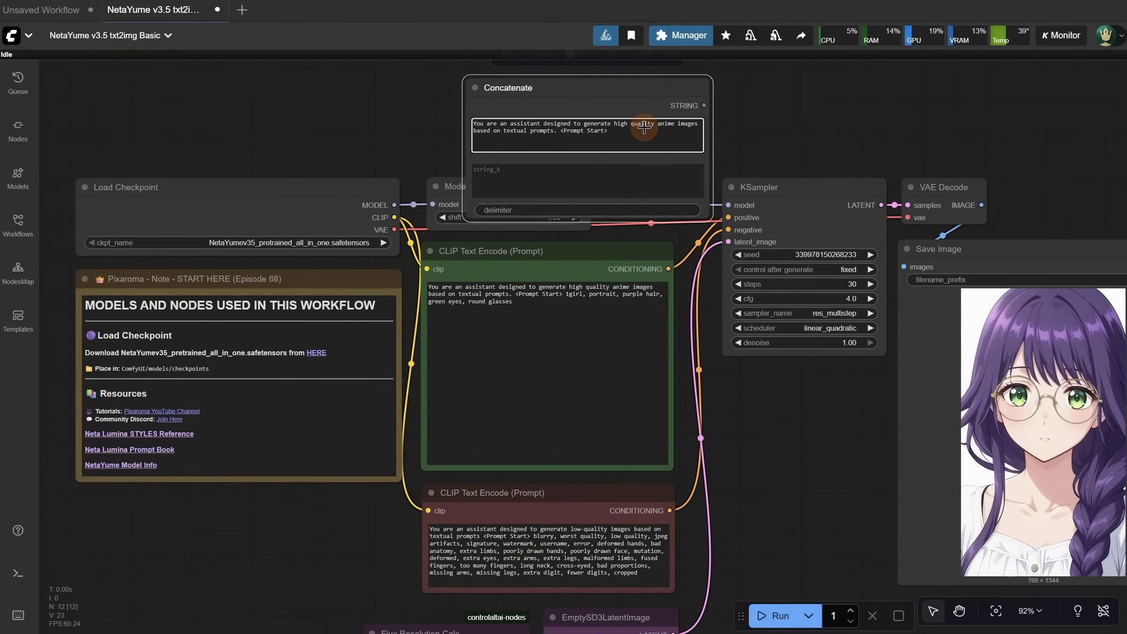
- Paste the 1girl description into string_b, keep the separator, and move the node upper left
left_click_drag(566, 294, 595, 318)
left_click(593, 188)
type("1girl, portrait, purple hair, green eyes, round glasses")
left_click(591, 207)
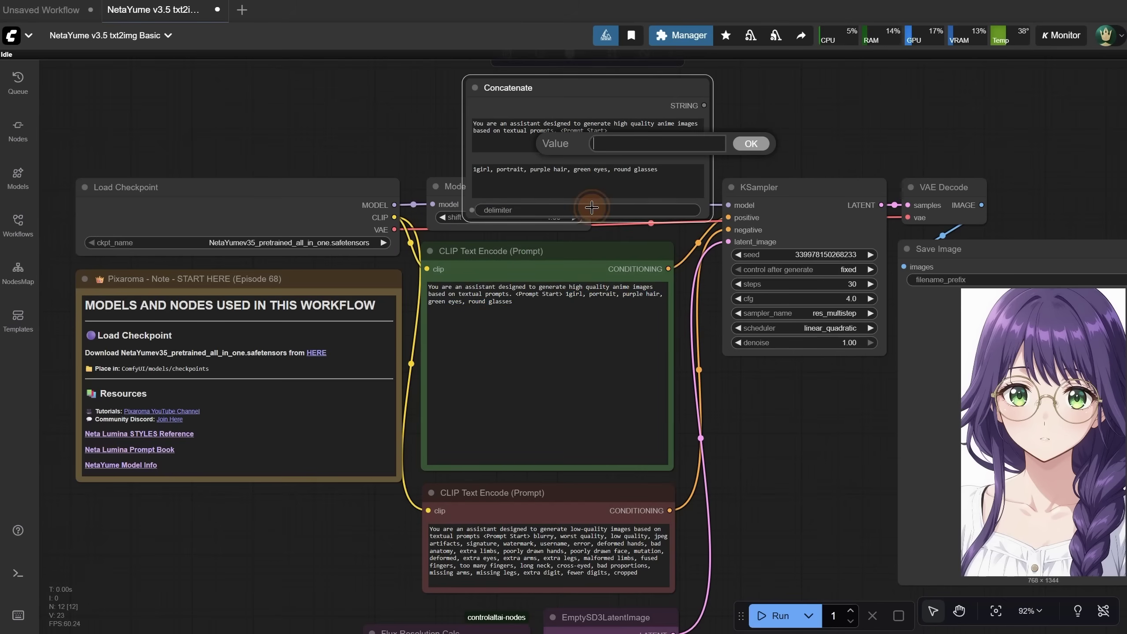
left_click(750, 144)
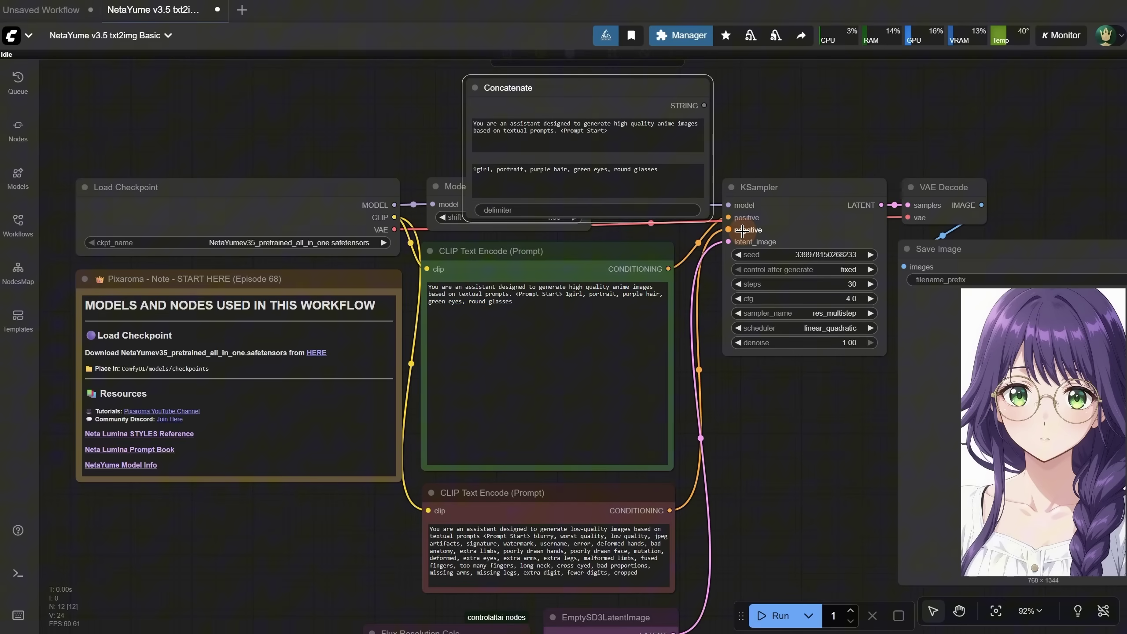
left_click_drag(582, 91, 257, 81)
- Wire the Concatenate STRING into the positive CLIP Text Encode, collapse the encoder, and swap their places
left_click_drag(377, 96, 428, 282)
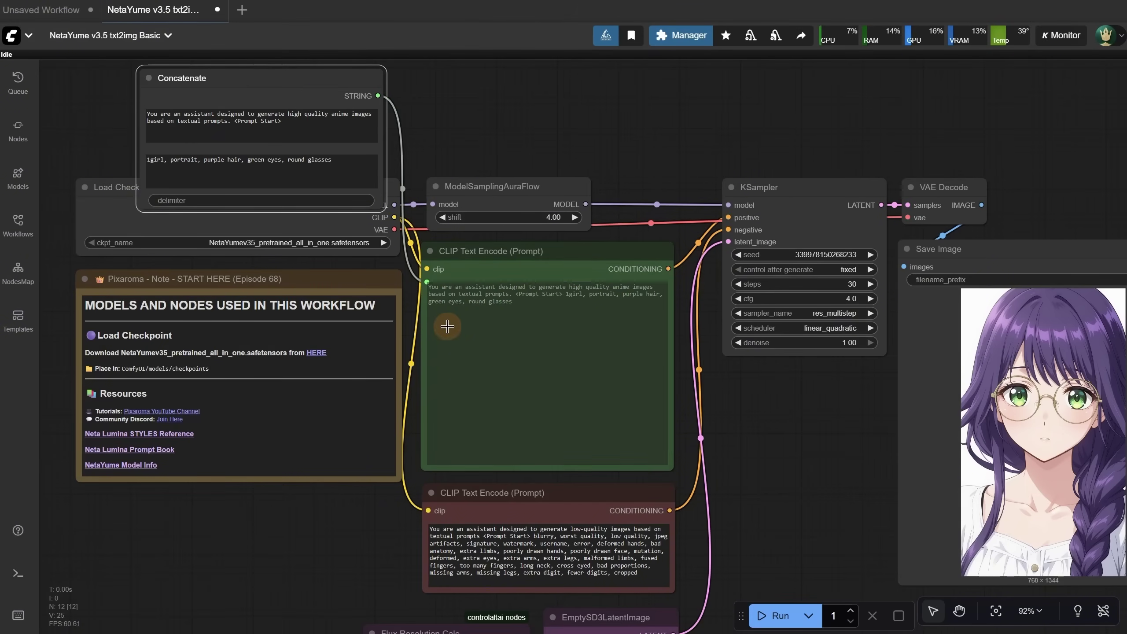
left_click(432, 253)
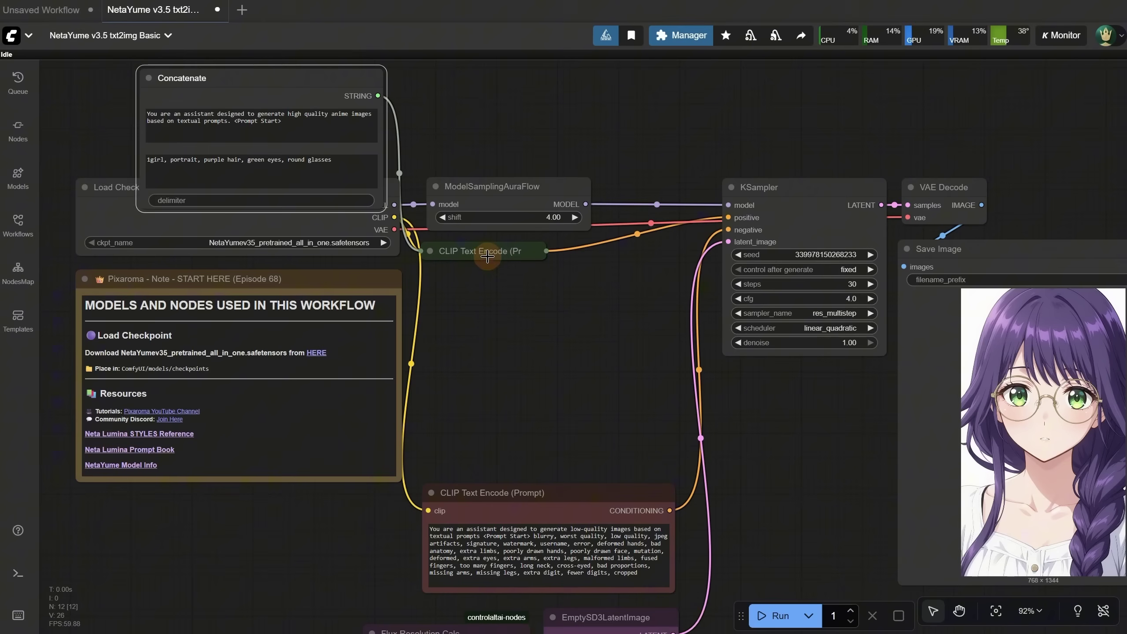
left_click_drag(492, 252, 614, 464)
left_click_drag(299, 87, 579, 258)
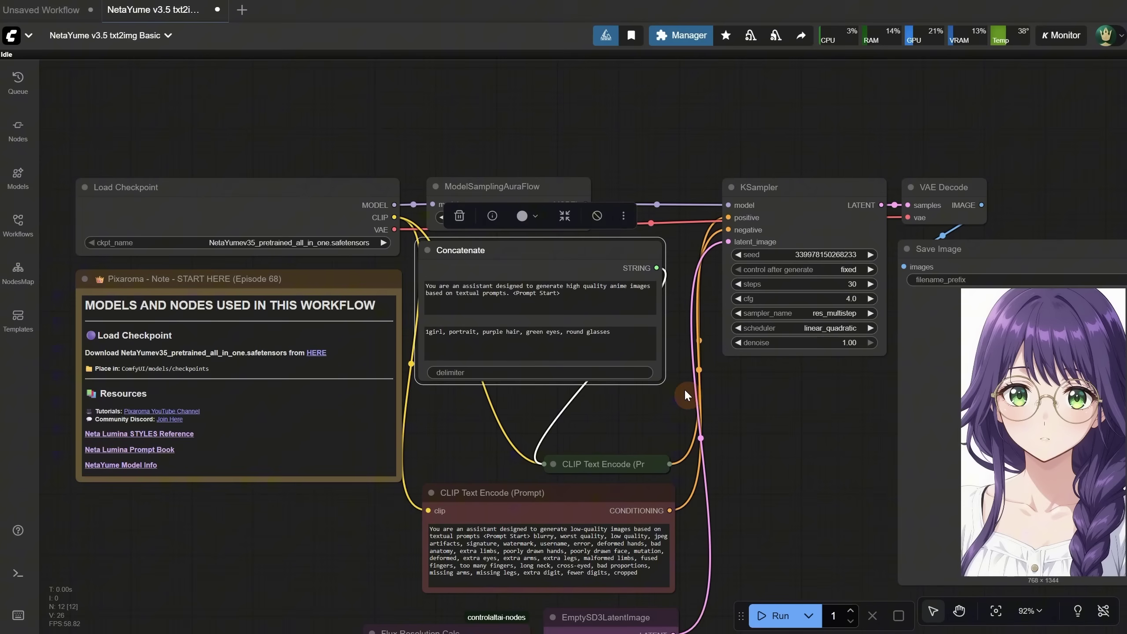
- Enlarge the Concatenate node, title it 'Positive Prompt', and colour it green
left_click_drag(680, 392, 693, 445)
double_click(474, 249)
type("Positive Prompt")
key("Return")
left_click(514, 215)
left_click(504, 189)
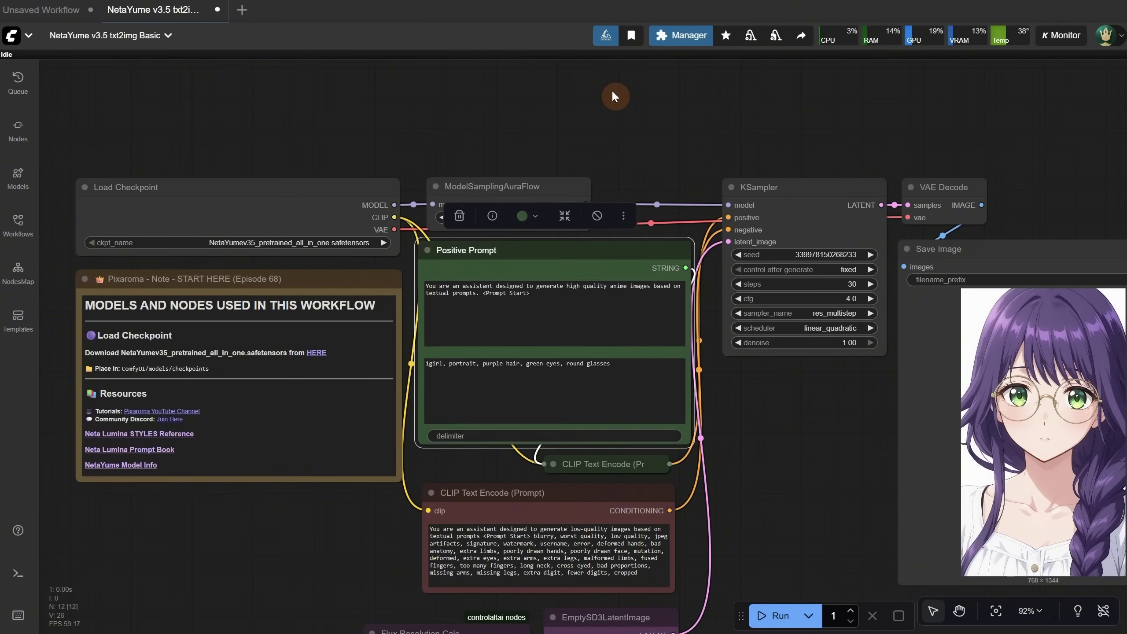
scroll(750, 511, "down", 2)
- Run the workflow, then change 'purple' to 'red curly' hair in the positive prompt and regenerate
left_click(775, 617)
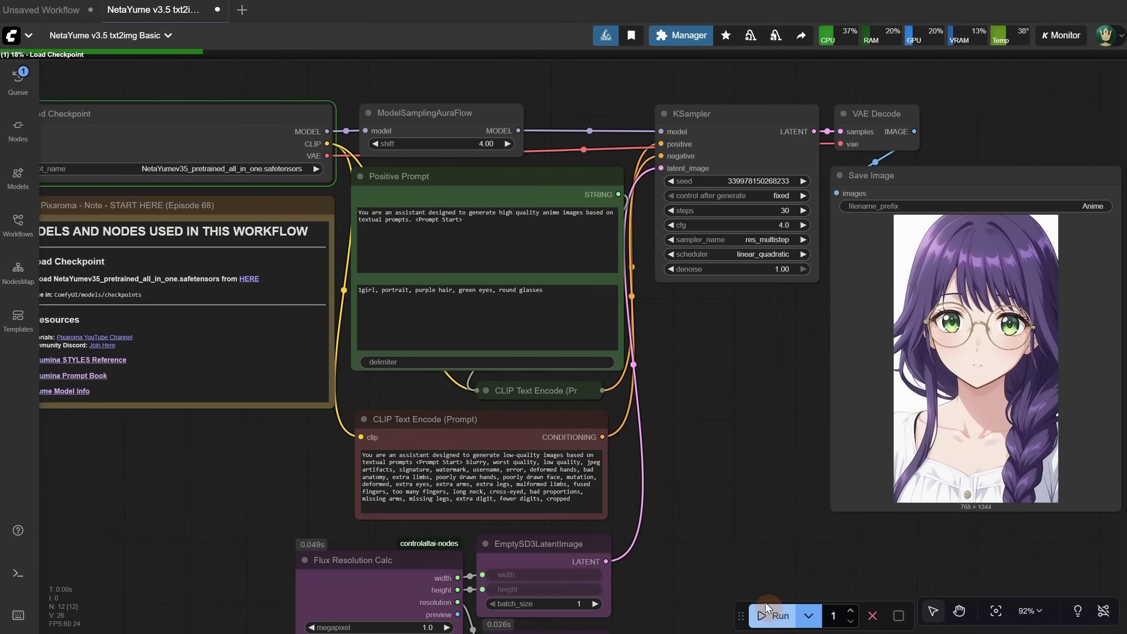
scroll(702, 411, "down", 2)
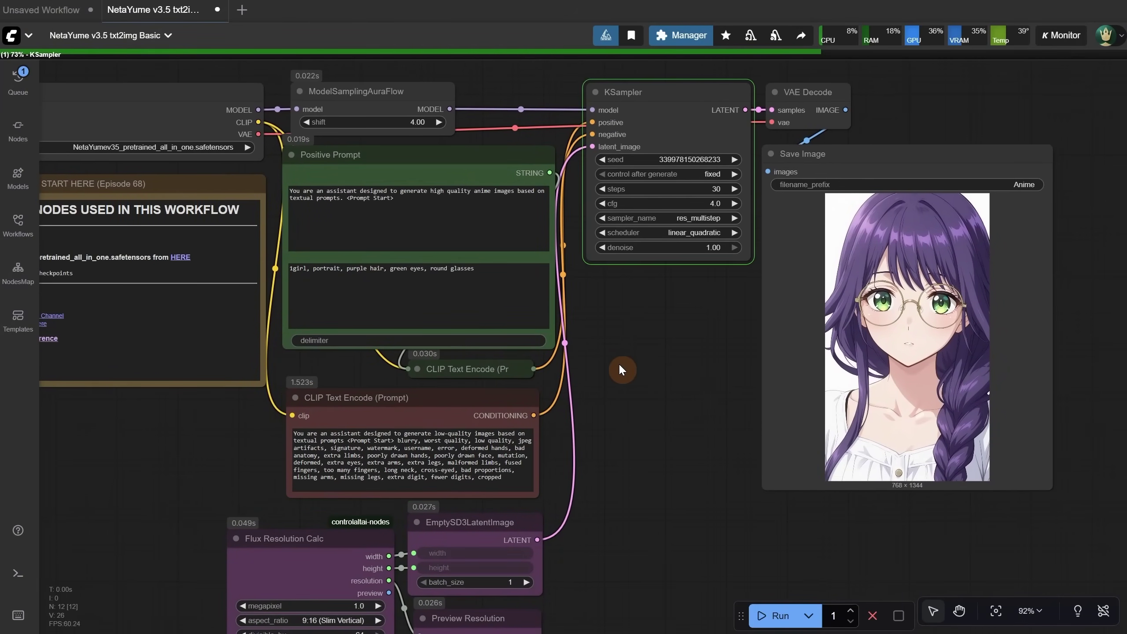
left_click_drag(620, 366, 623, 368)
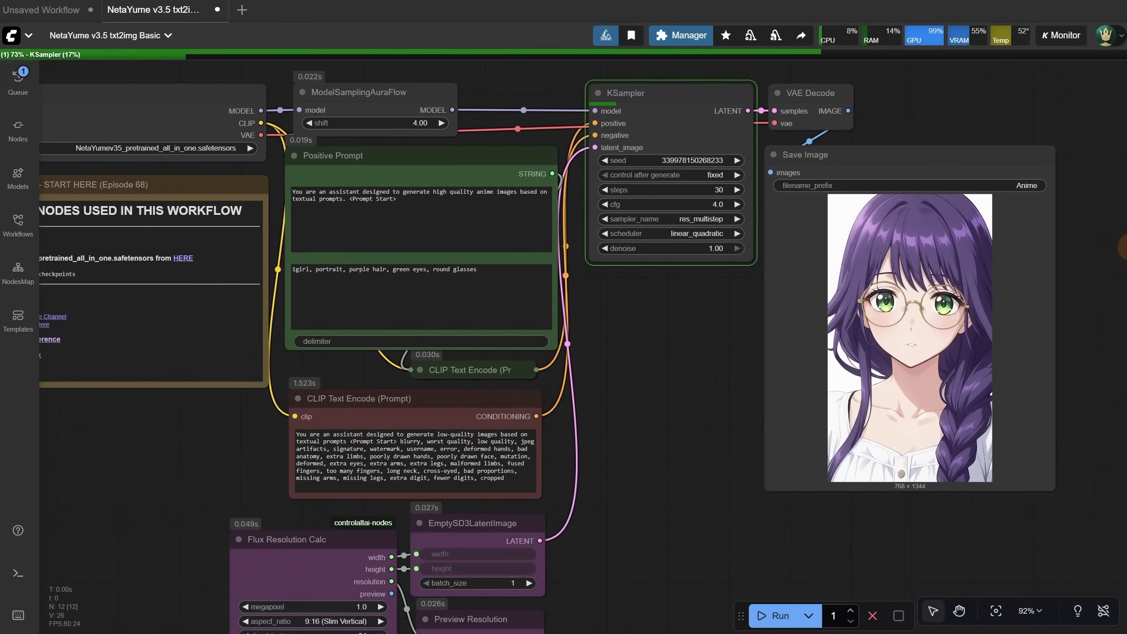
scroll(670, 326, "up", 2)
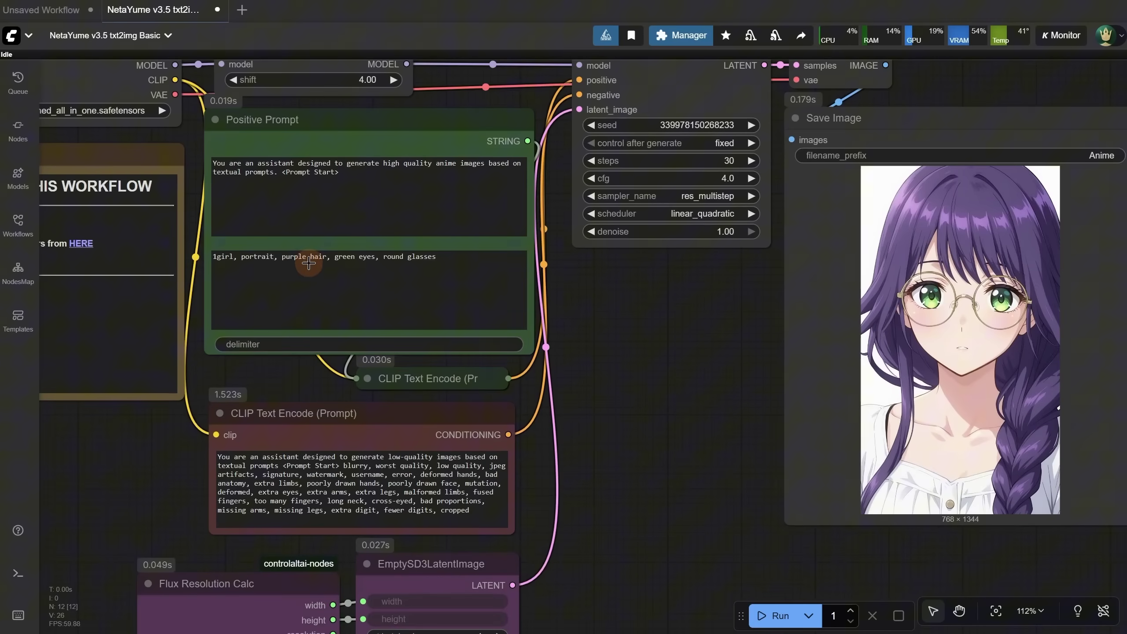
double_click(285, 258)
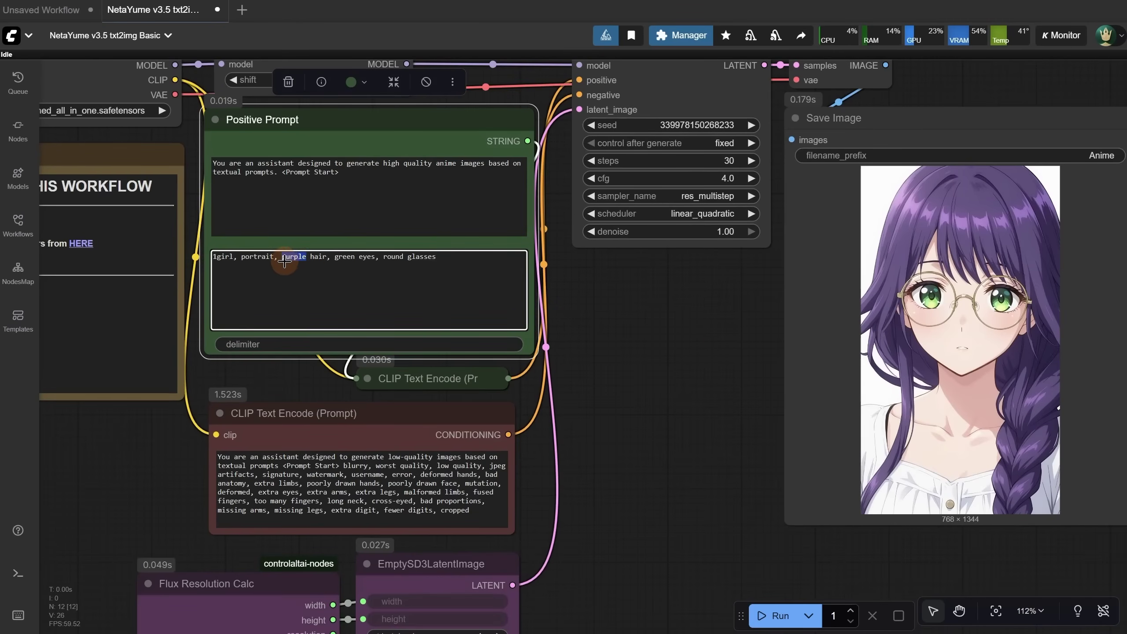
type("red curly")
left_click(776, 621)
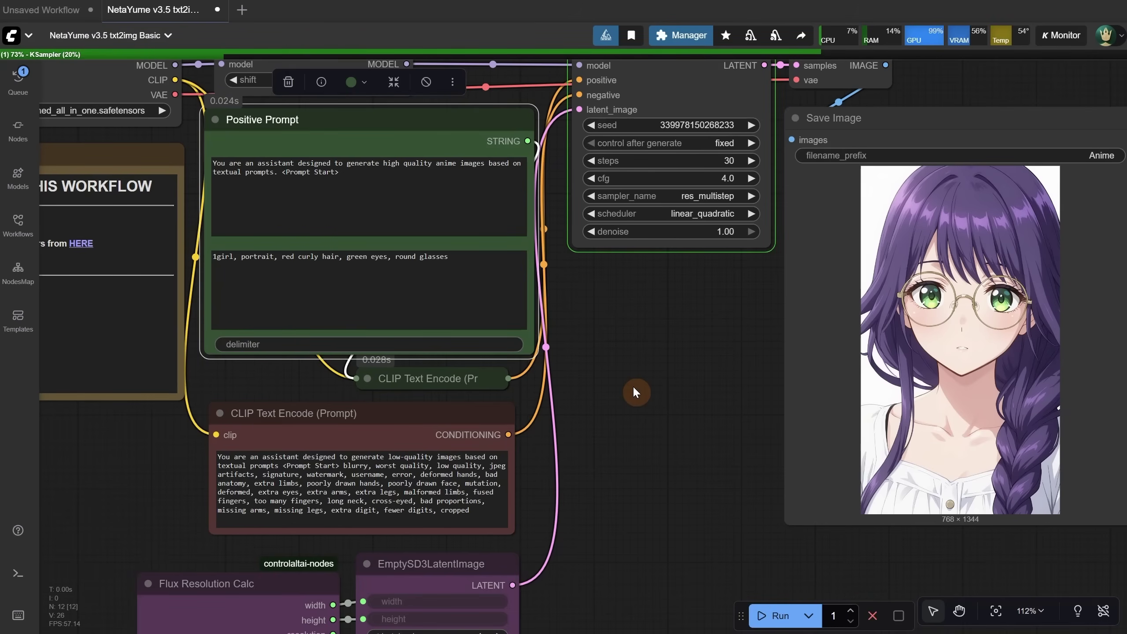
- Append 'realistic anime style' to the prompt and regenerate
left_click(469, 261)
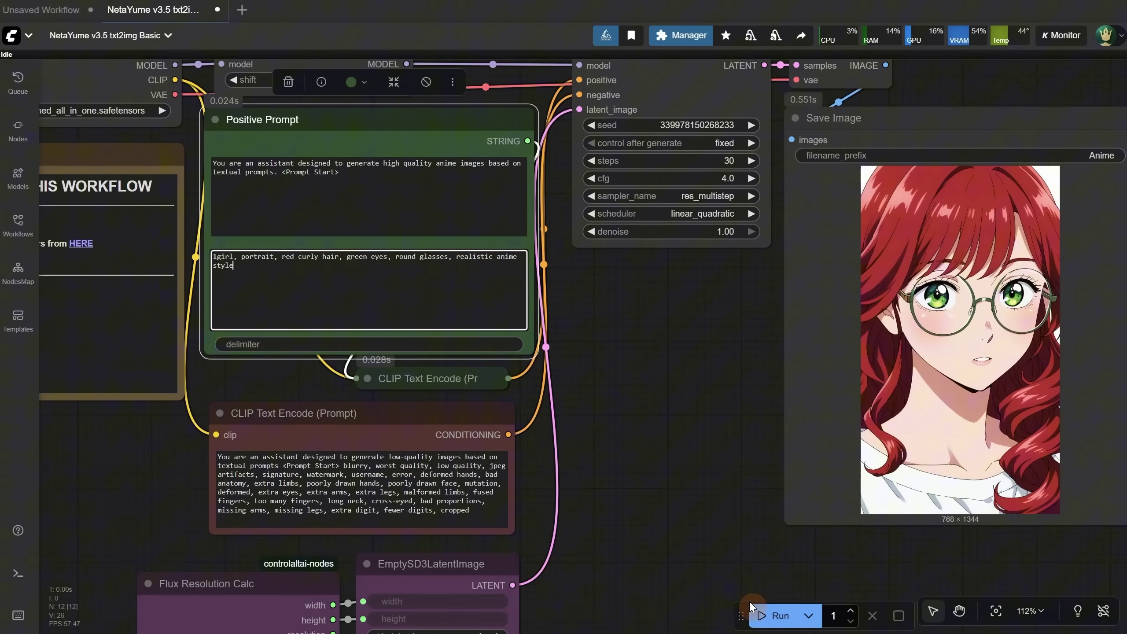
left_click(775, 622)
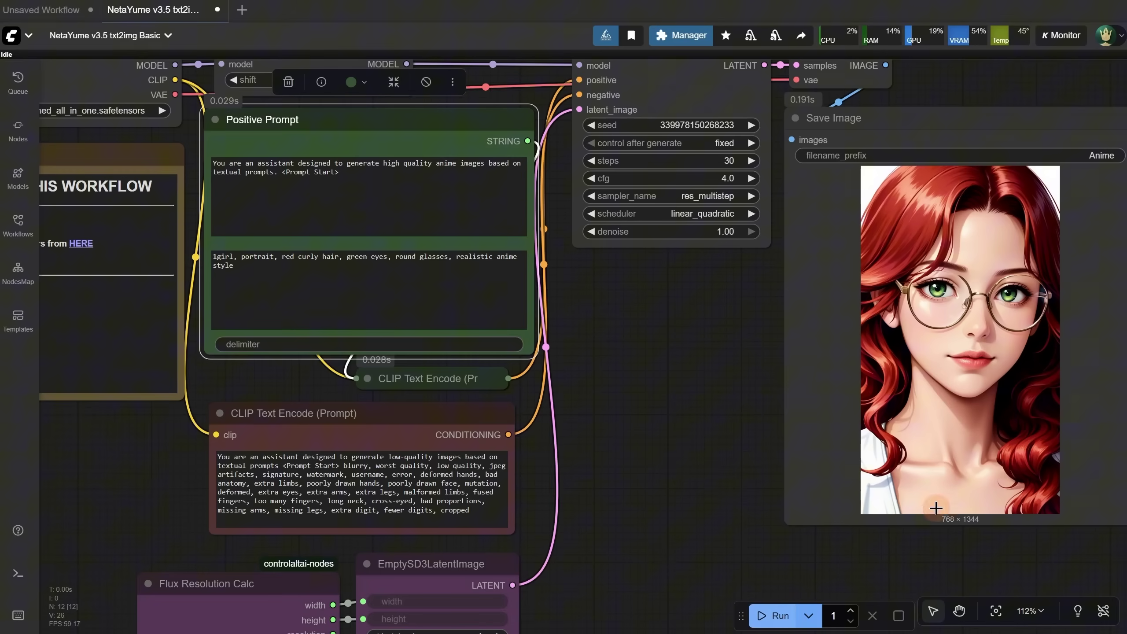
left_click(11, 36)
- Open the 'NetaYume v3.5 txt2img + Upscaler.json' workflow and frame the whole graph on the canvas
left_click(56, 94)
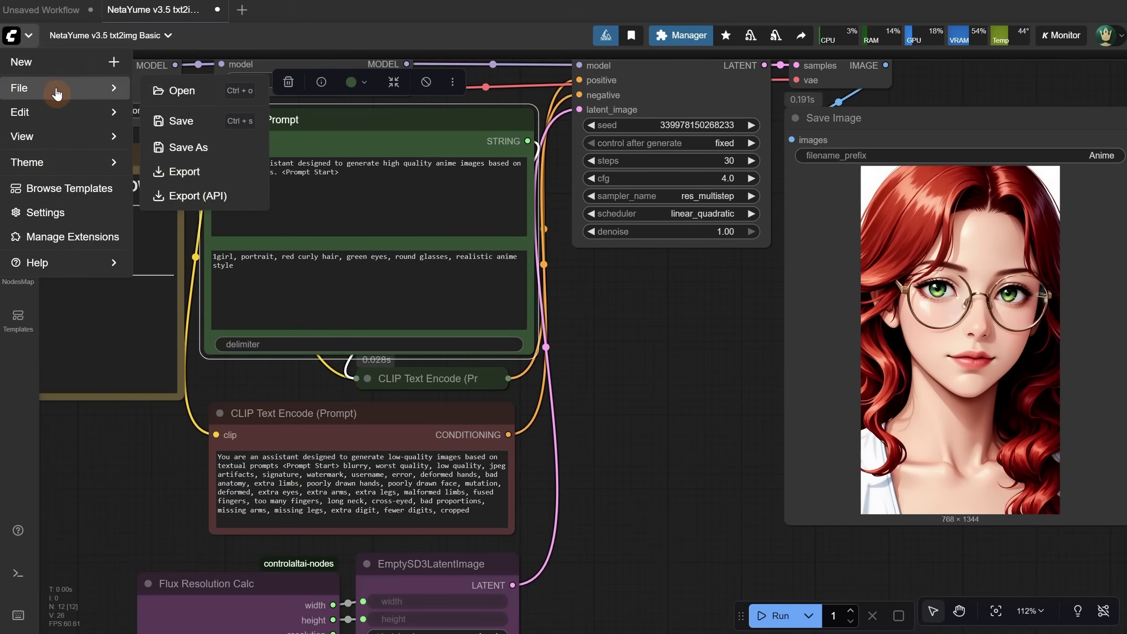
left_click(161, 93)
left_click(111, 127)
double_click(111, 128)
scroll(322, 376, "up", 5)
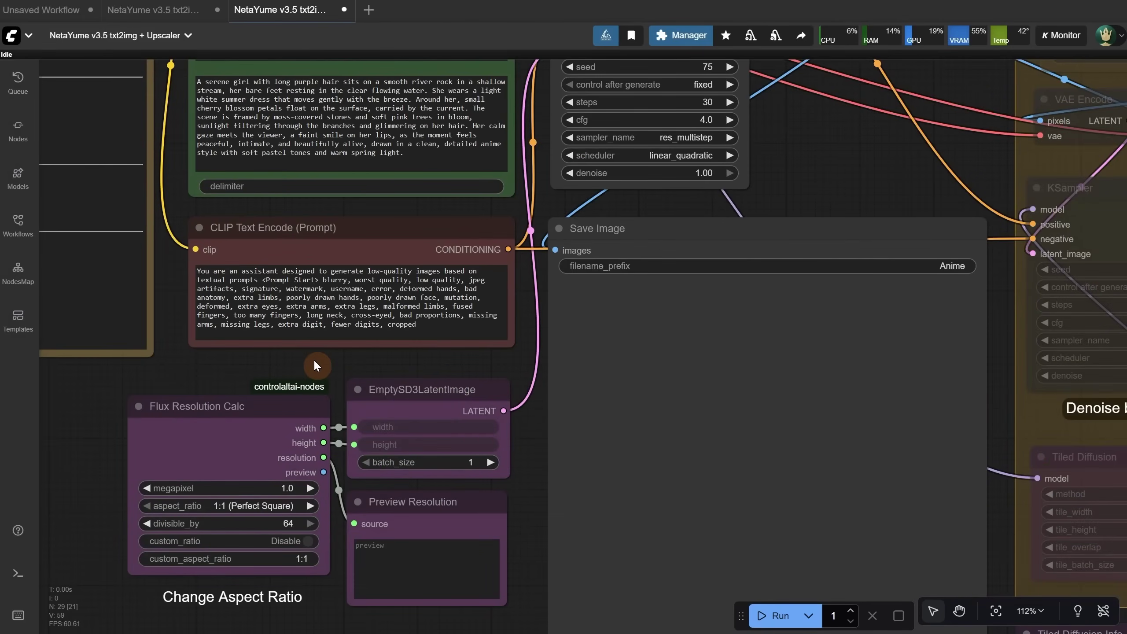
scroll(316, 365, "down", 3)
left_click_drag(663, 208, 683, 251)
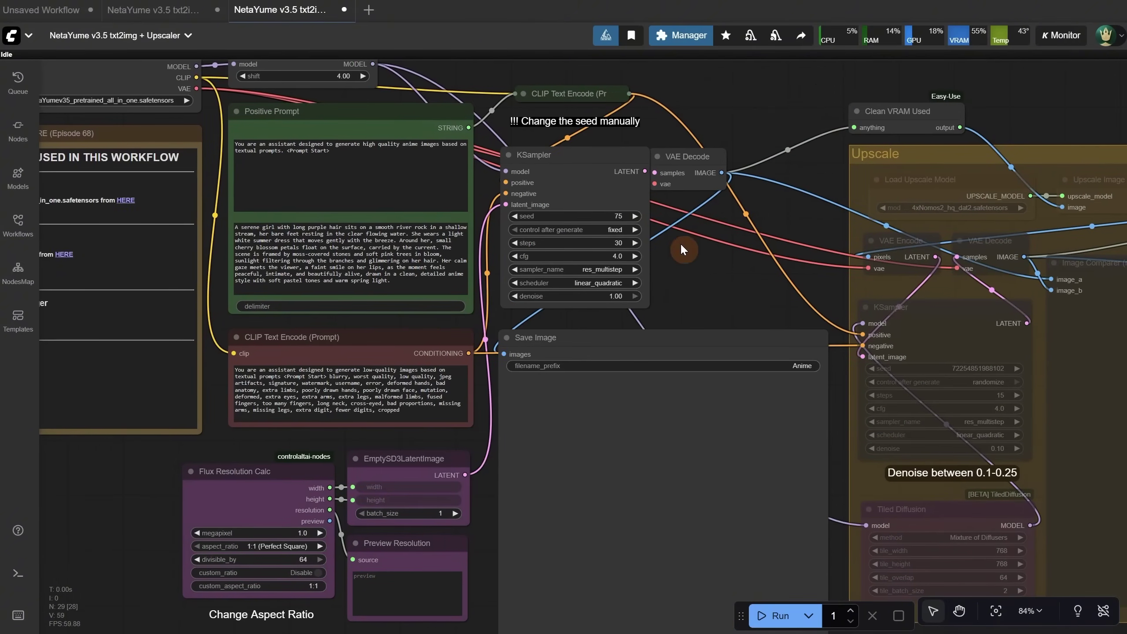
scroll(727, 262, "right", 2)
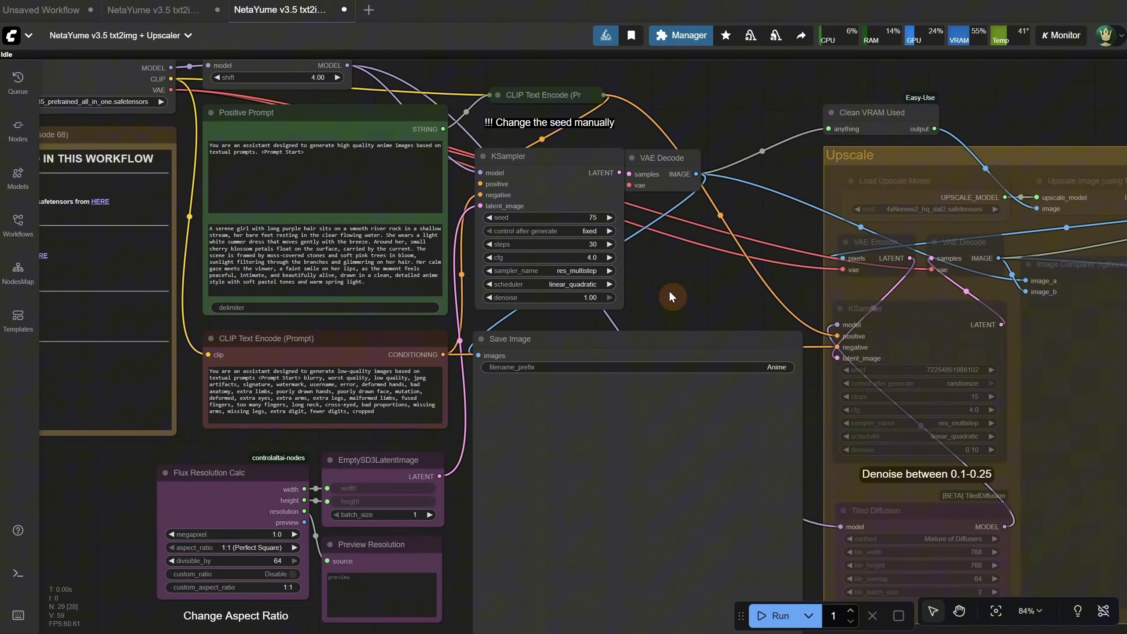
left_click_drag(669, 294, 743, 262)
- Run the Upscaler workflow and inspect its nodes while the 1024×1024 cherry-blossom river girl renders
left_click(772, 617)
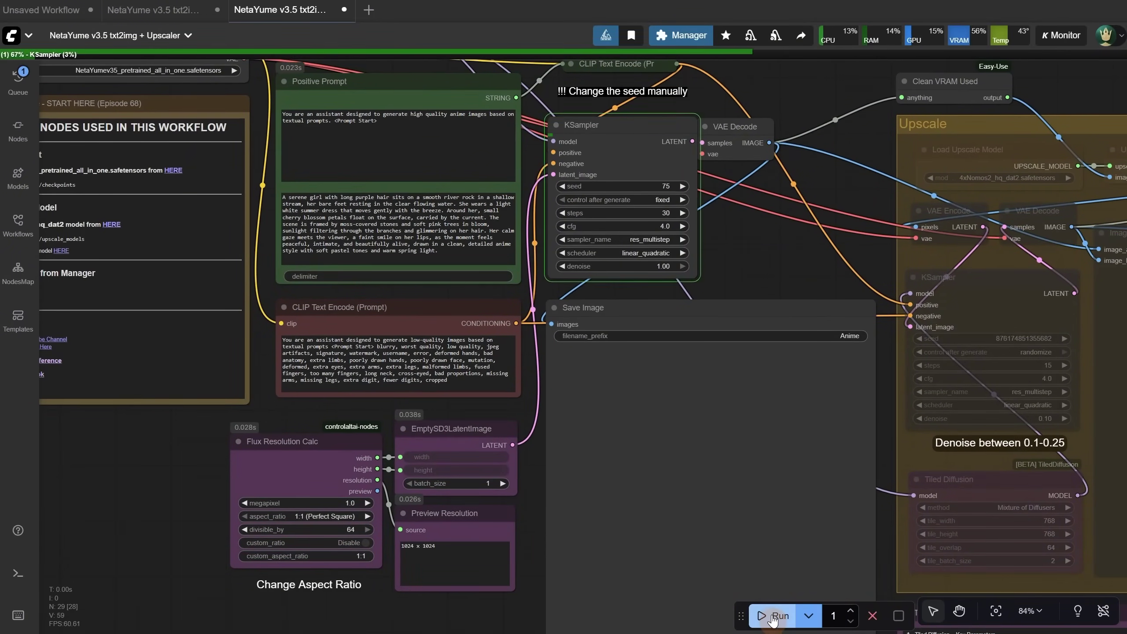
key("1")
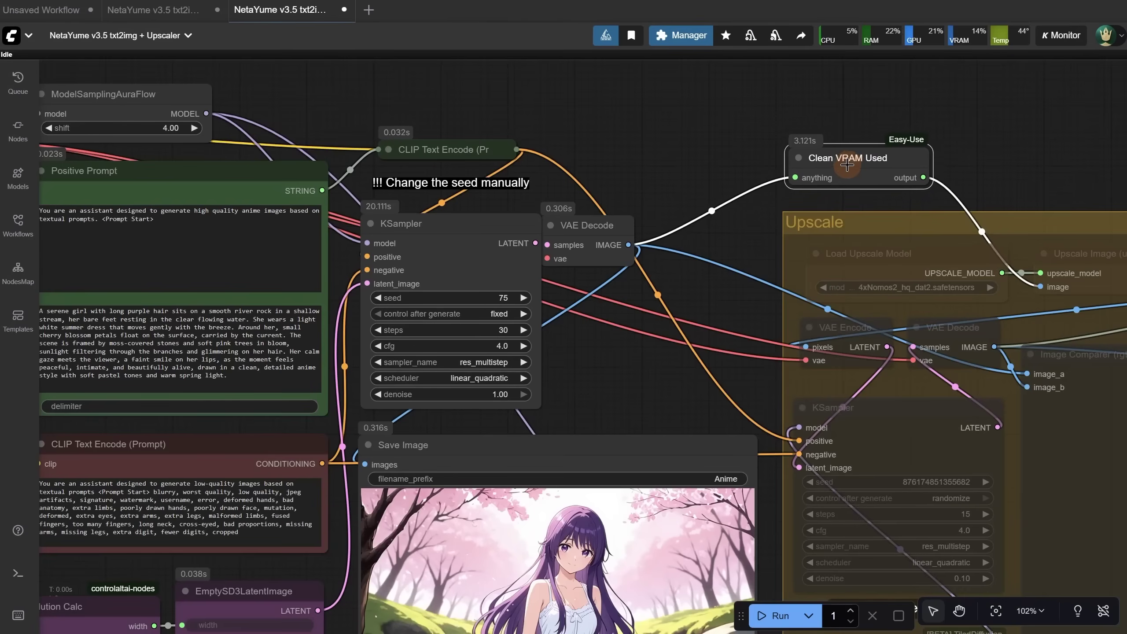
left_click(842, 166)
scroll(608, 139, "down", 4)
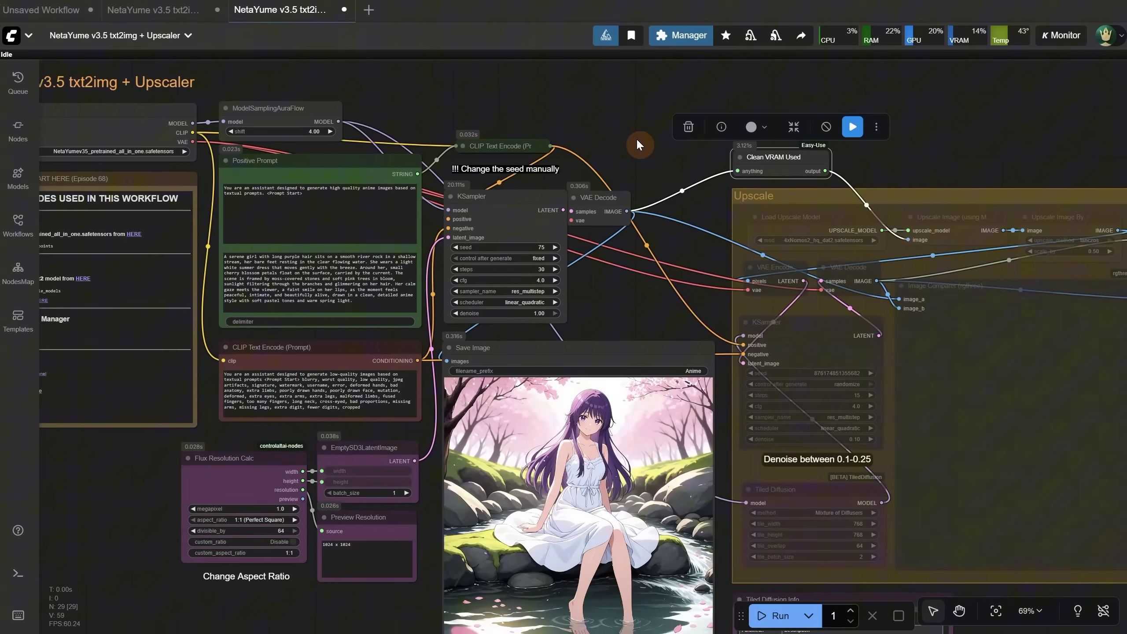
left_click_drag(634, 300, 650, 107)
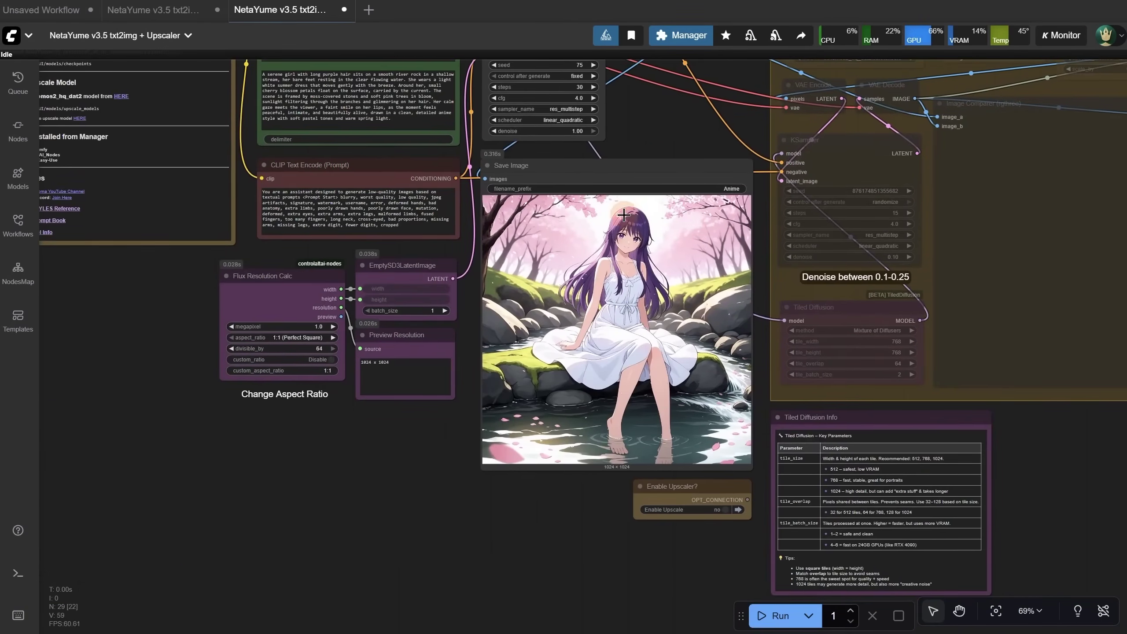
scroll(618, 248, "up", 8)
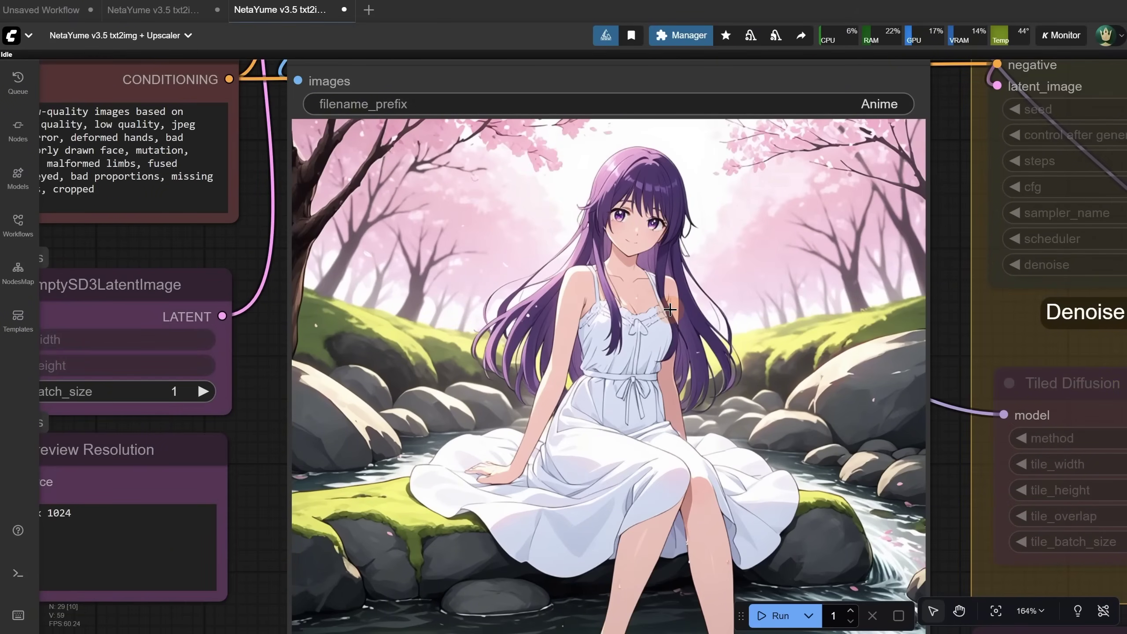
scroll(669, 310, "down", 6)
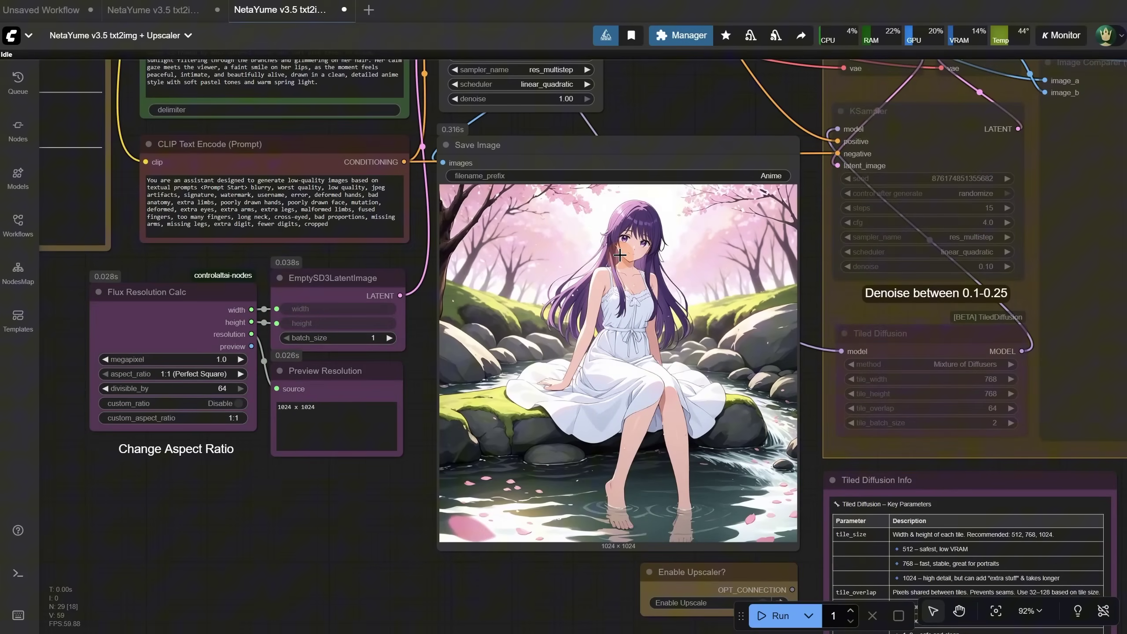
scroll(619, 255, "down", 5)
left_click_drag(652, 134, 573, 206)
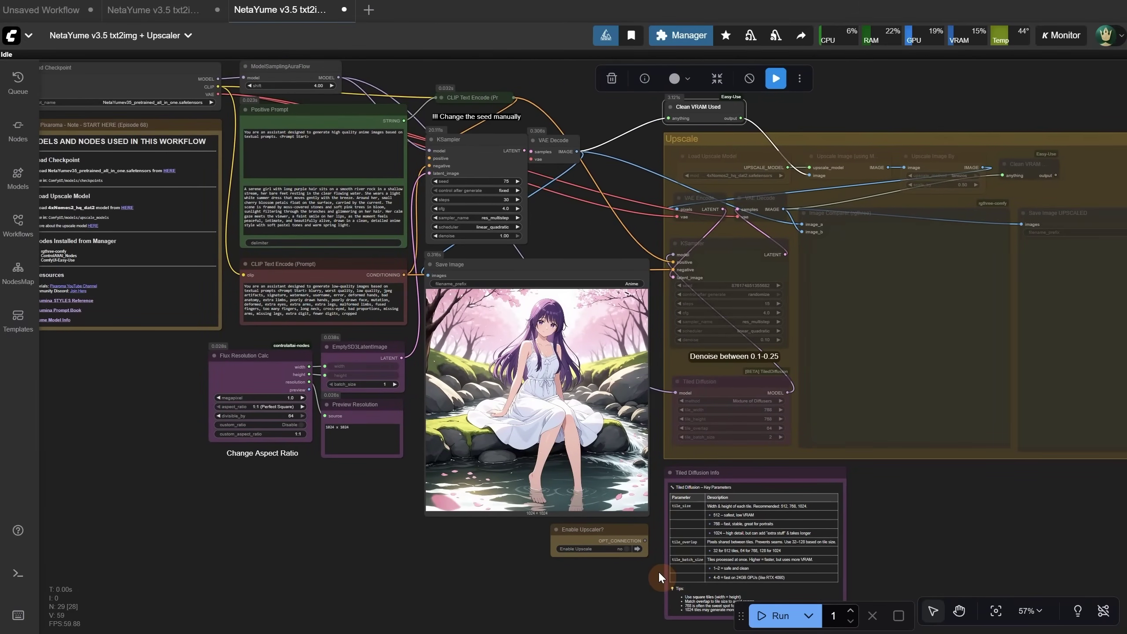
- Set Enable Upscale to yes, run it, and check the 4xNomos2_hq_dat2.safetensors upscale model
left_click(626, 549)
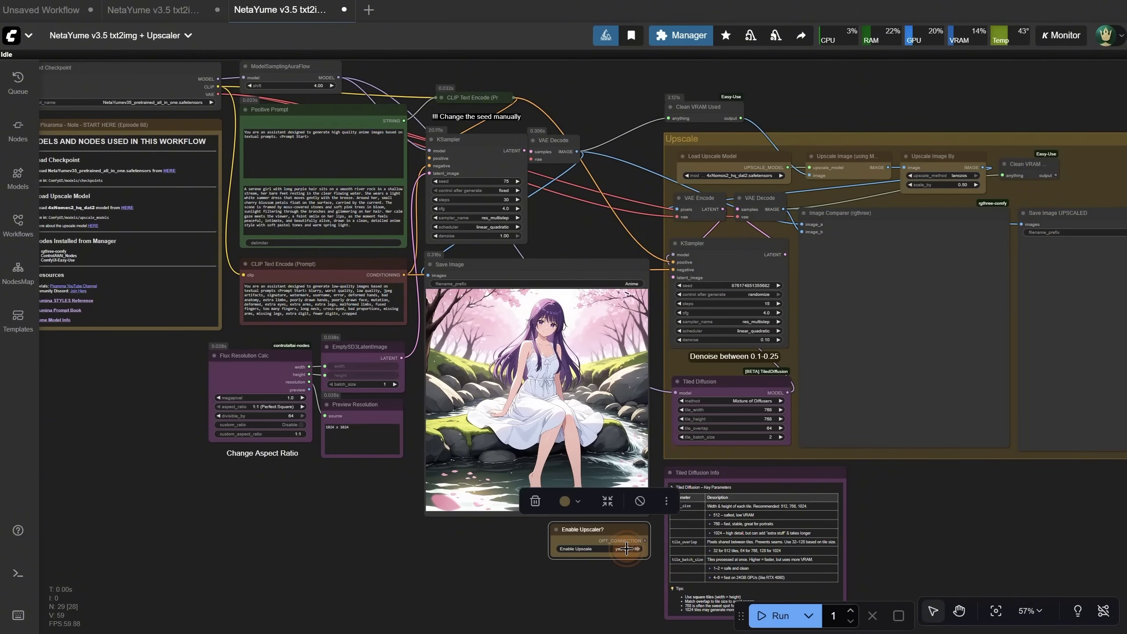
left_click(774, 616)
scroll(801, 100, "up", 10)
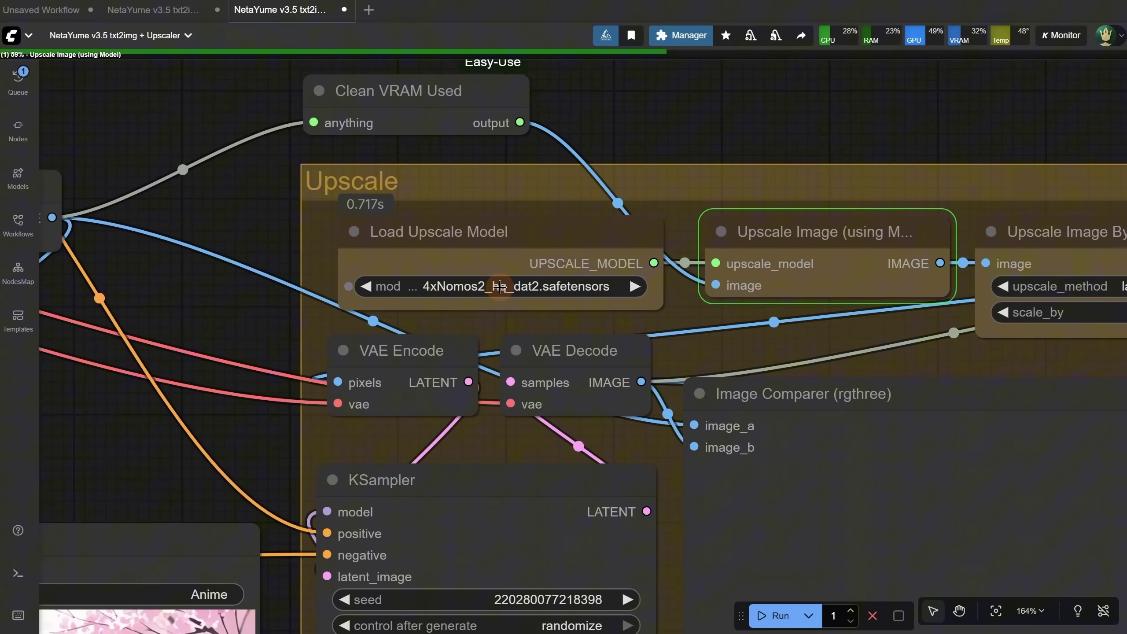
left_click(500, 286)
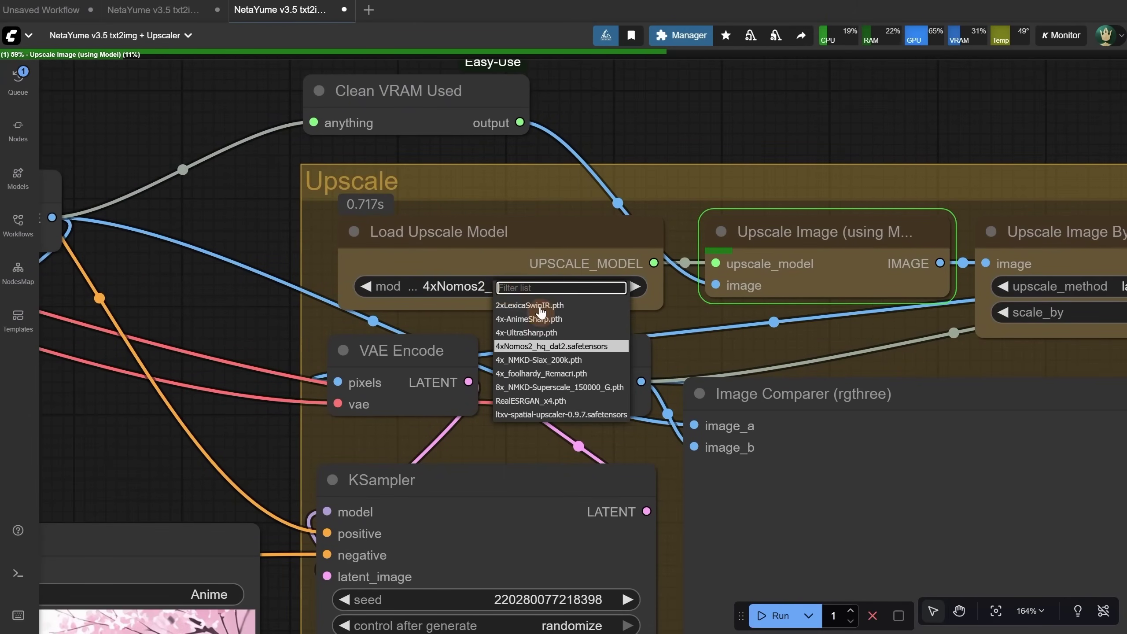
left_click(668, 129)
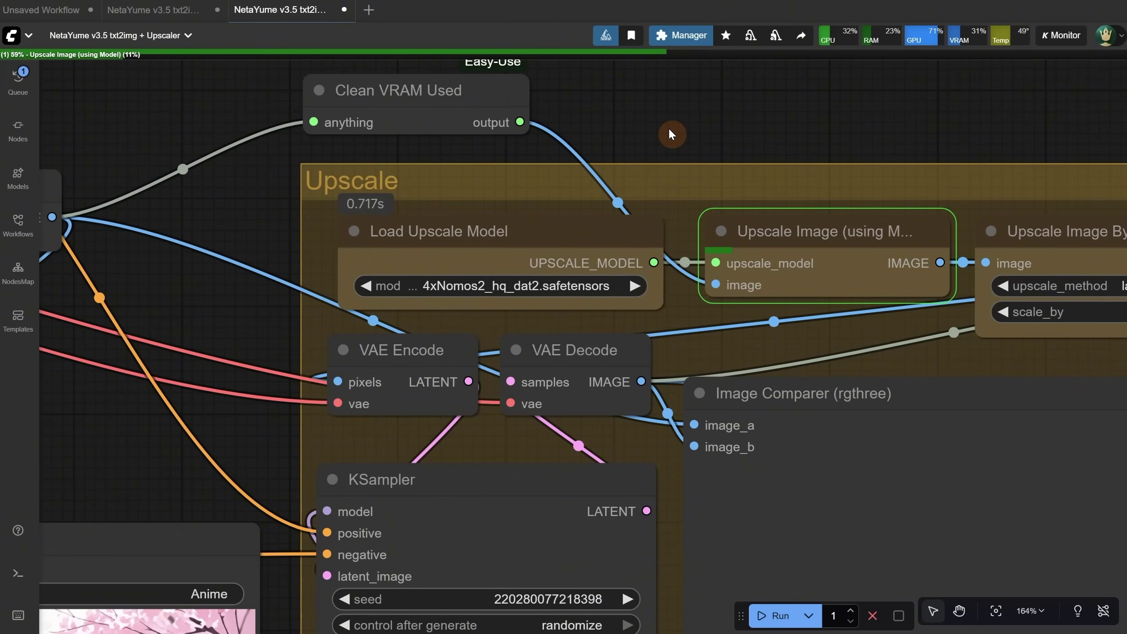
left_click(691, 43)
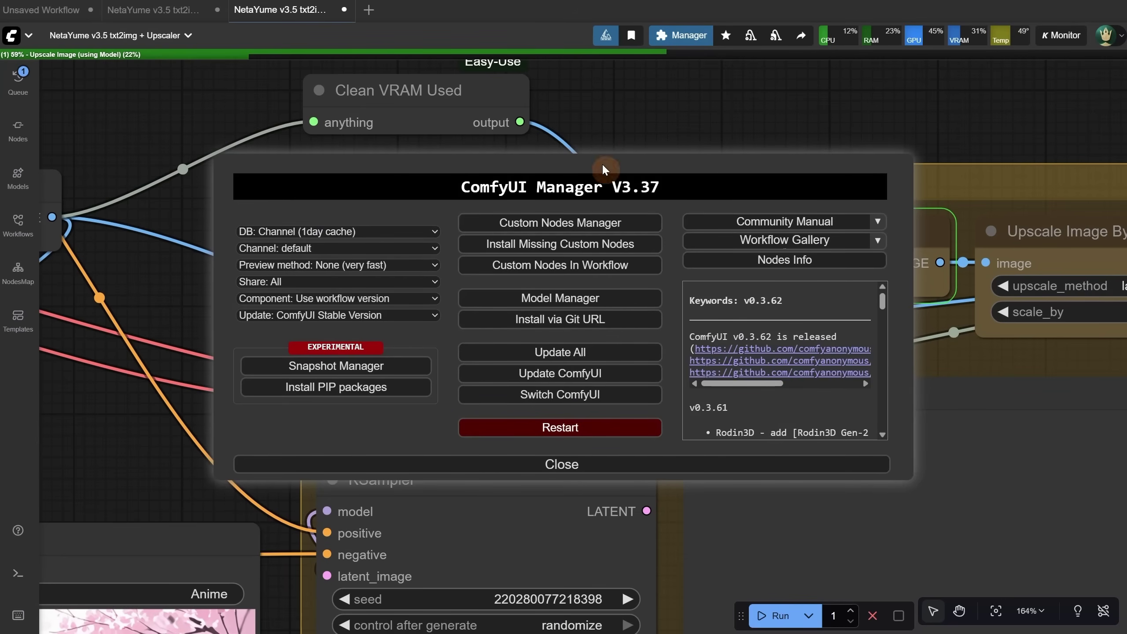
left_click(543, 301)
left_click(275, 92)
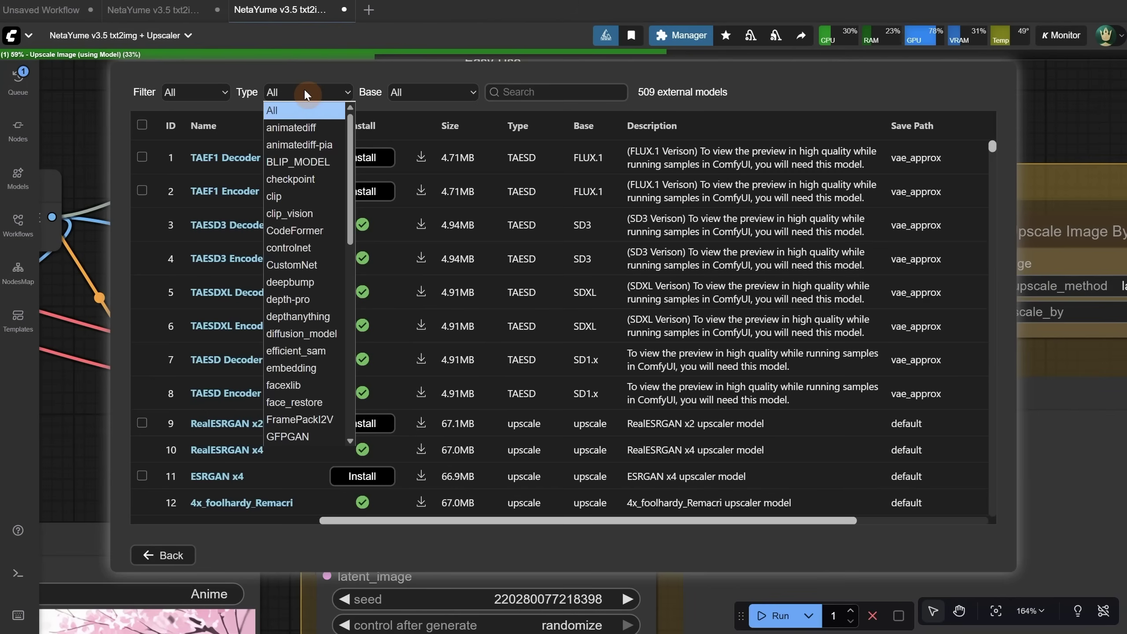
scroll(293, 311, "down", 5)
left_click(295, 437)
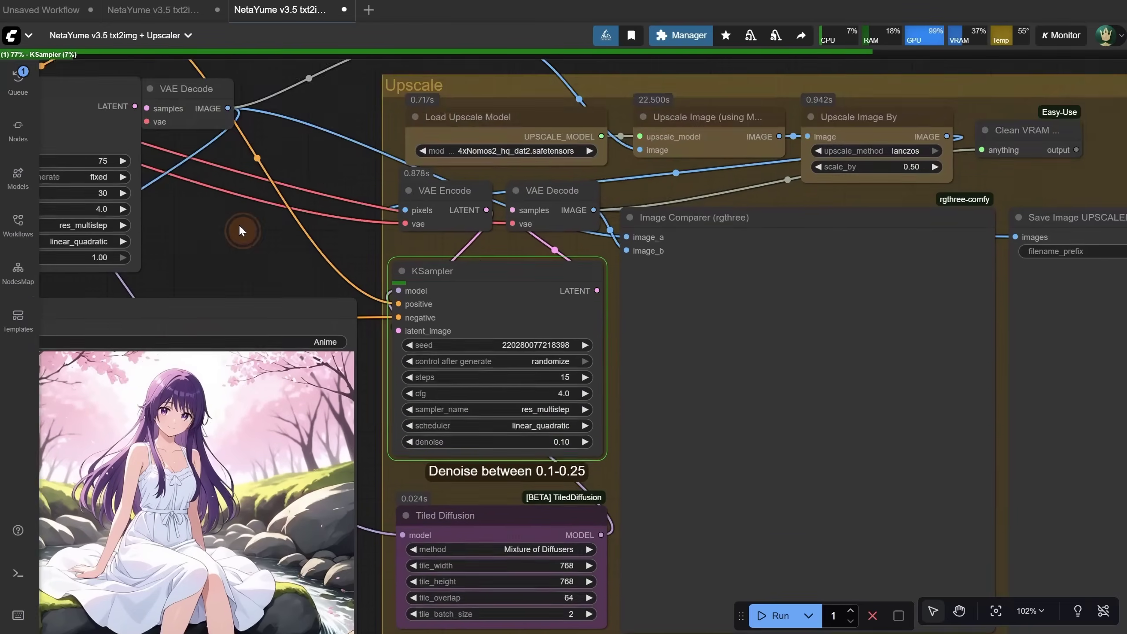
left_click_drag(239, 223, 257, 146)
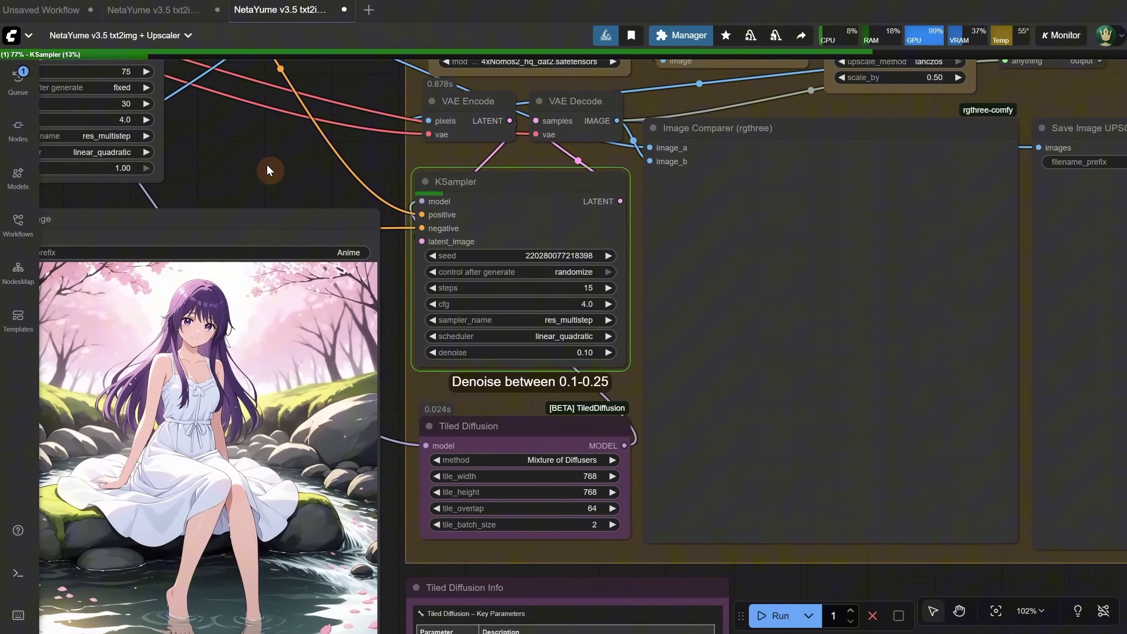
scroll(501, 327, "up", 5)
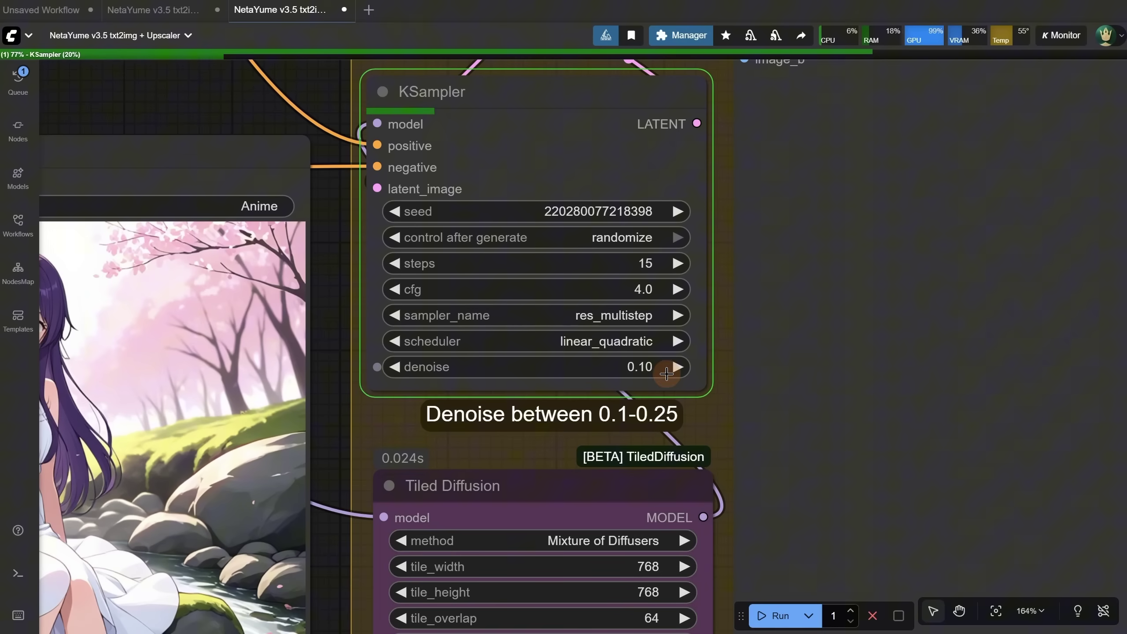
scroll(655, 370, "down", 5)
scroll(655, 370, "down", 4)
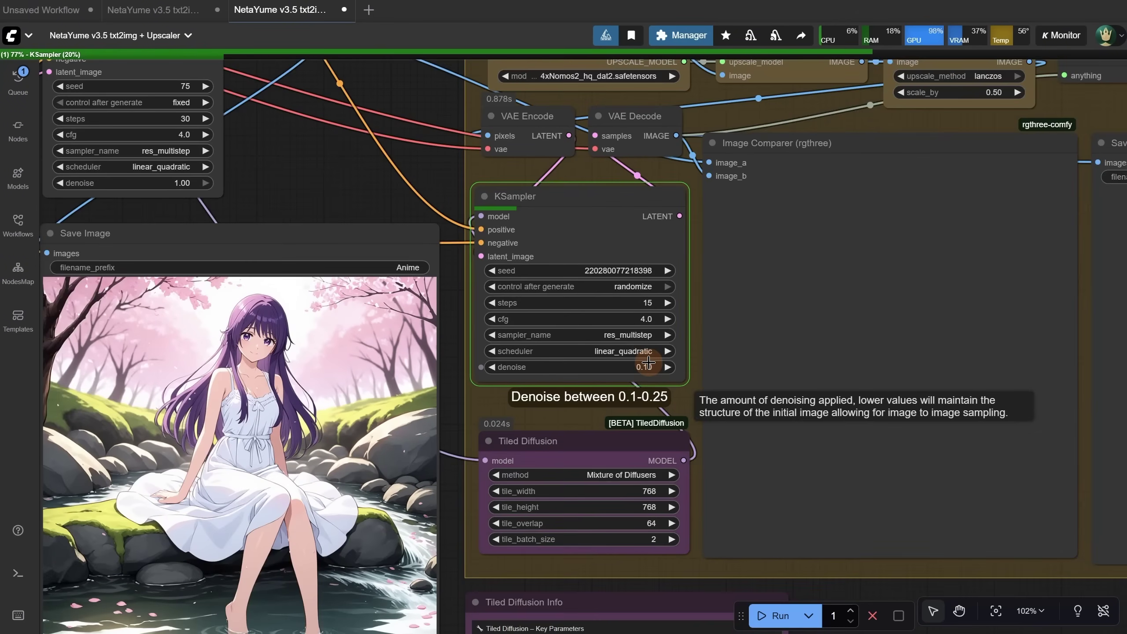
scroll(620, 432, "up", 3)
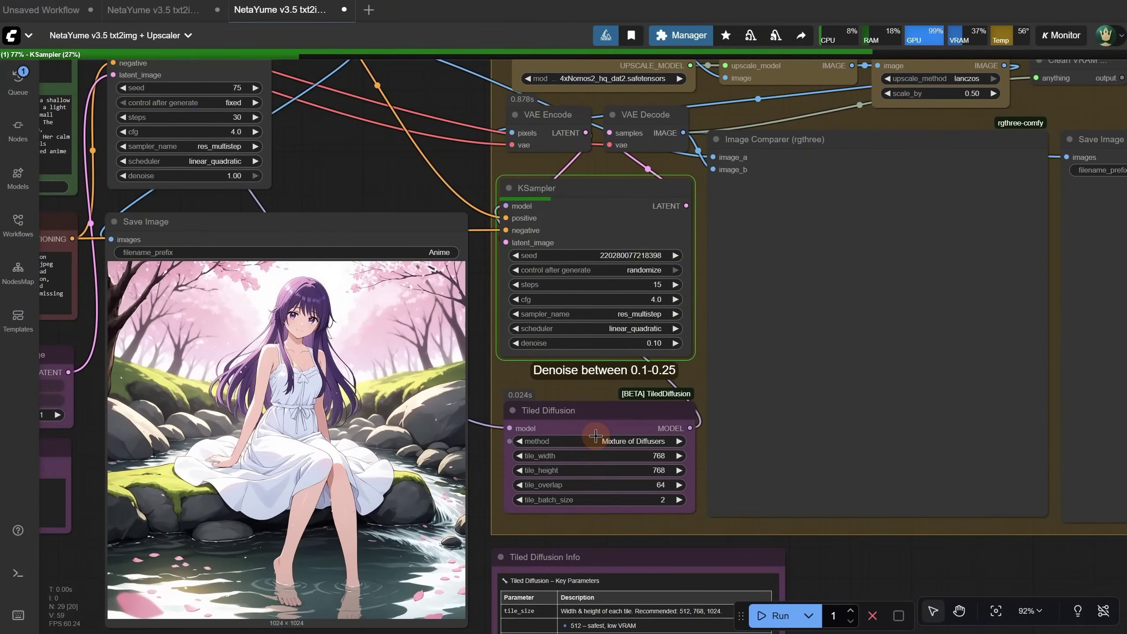
scroll(613, 425, "down", 1)
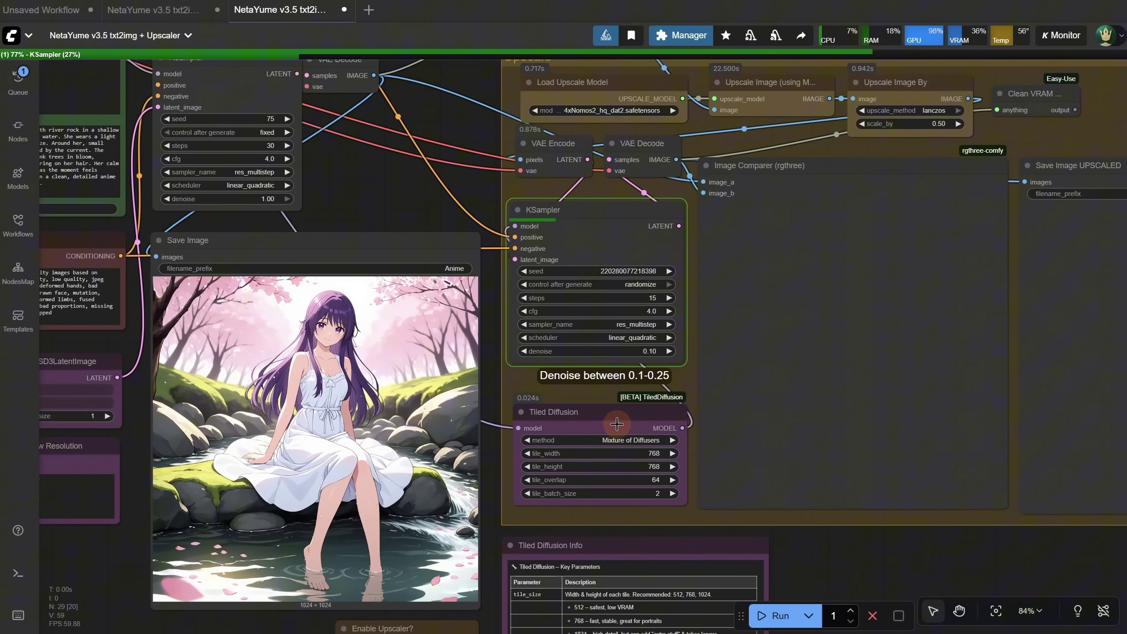
scroll(651, 507, "up", 6)
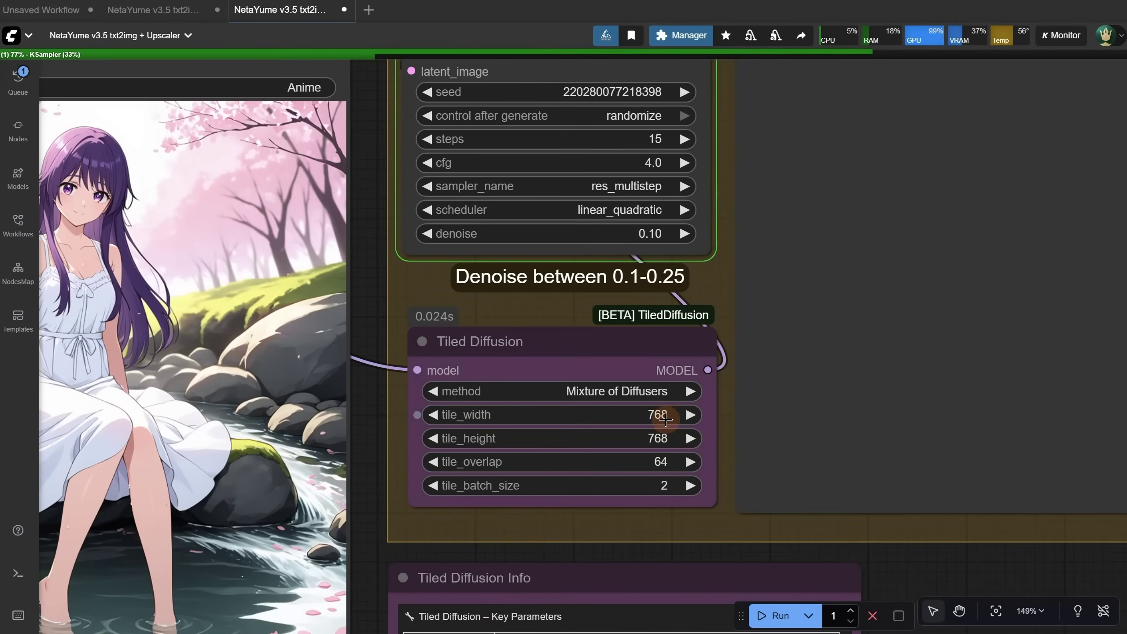
scroll(867, 345, "down", 5)
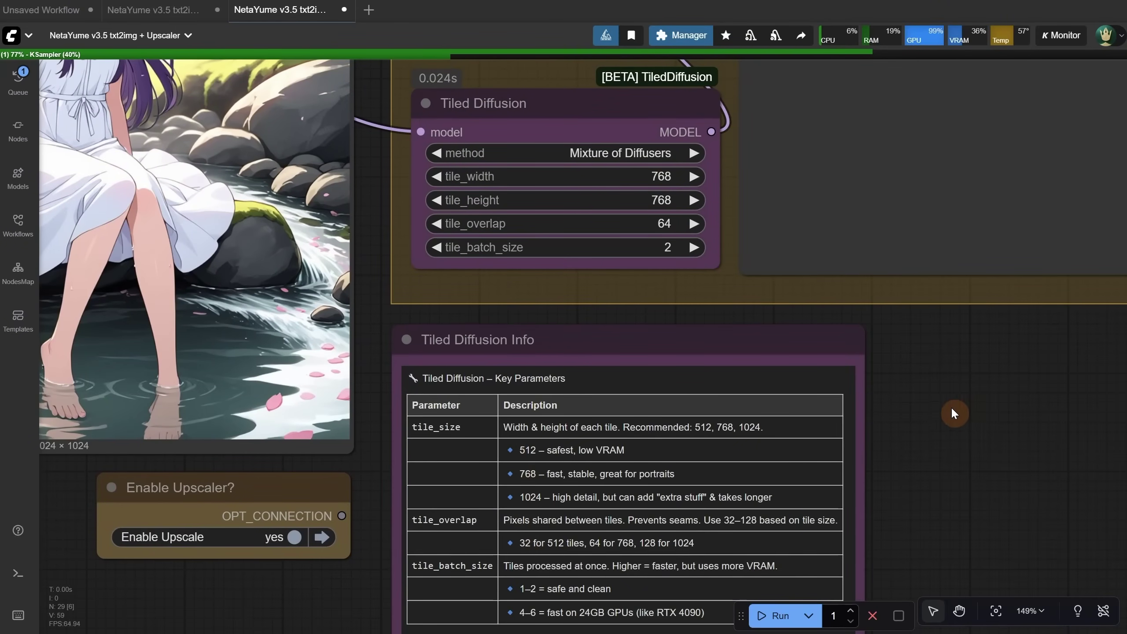
scroll(964, 418, "up", 3)
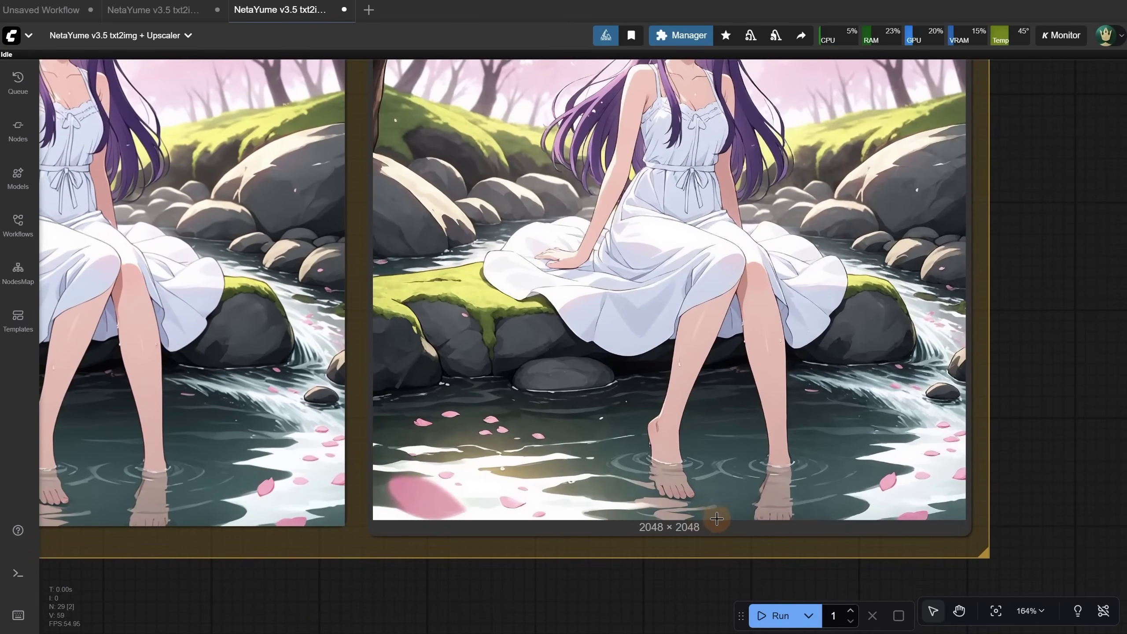
- Select 4x-AnimeSharp.pth in Load Upscale Model and rerun the upscale of the girl image
scroll(701, 518, "down", 3)
scroll(577, 329, "up", 5)
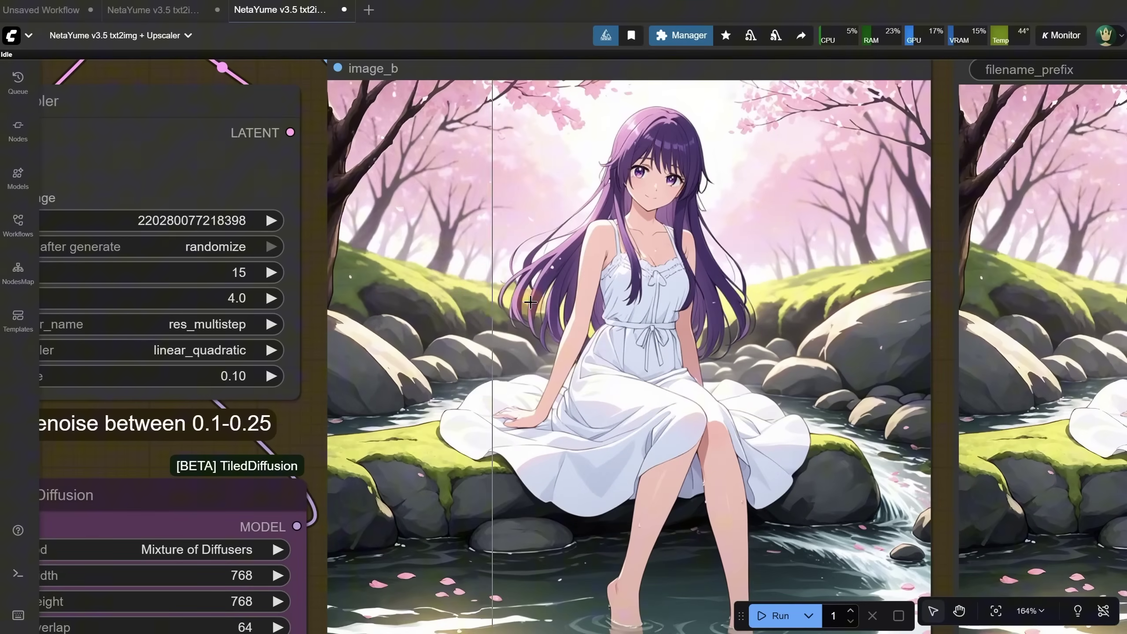
scroll(883, 264, "up", 5)
scroll(341, 266, "up", 2)
scroll(260, 397, "up", 7)
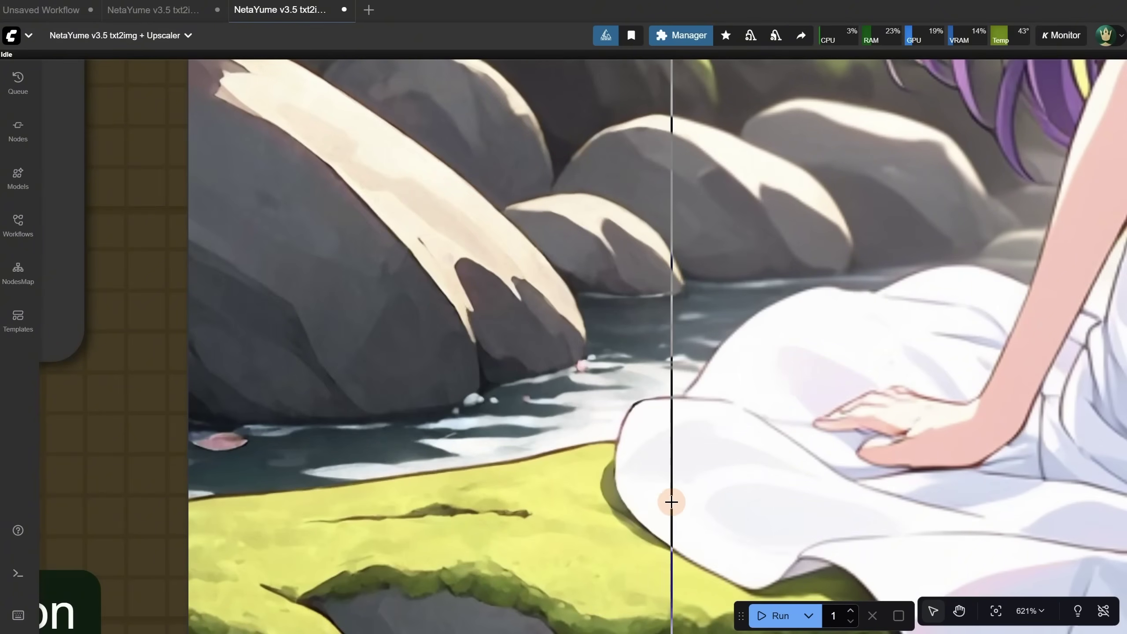
scroll(671, 503, "down", 19)
scroll(433, 177, "up", 4)
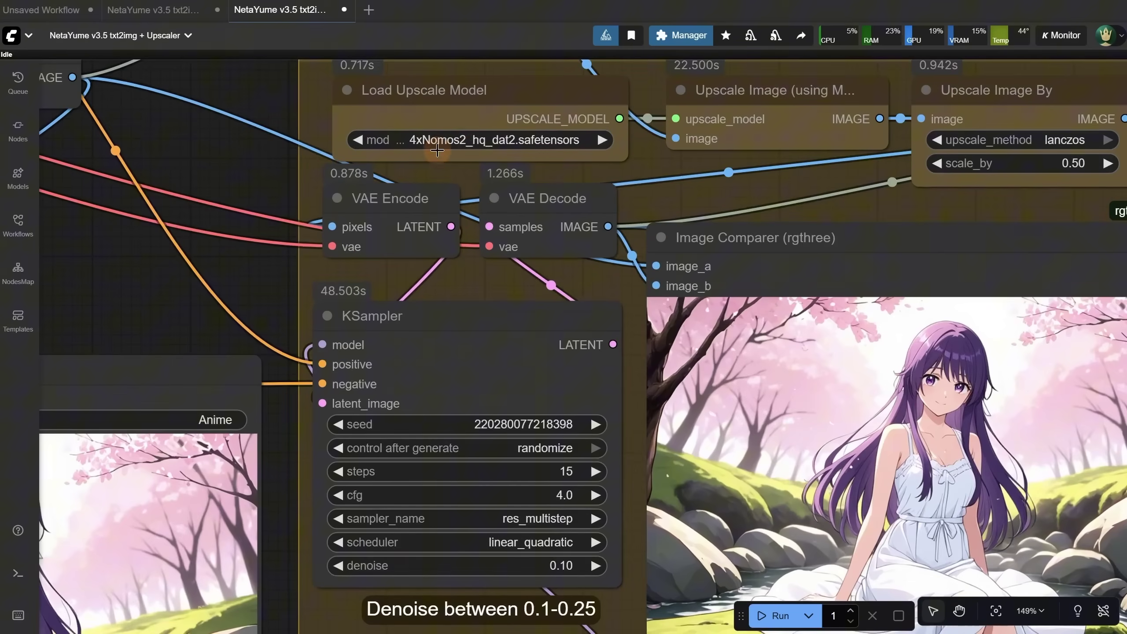
left_click(461, 138)
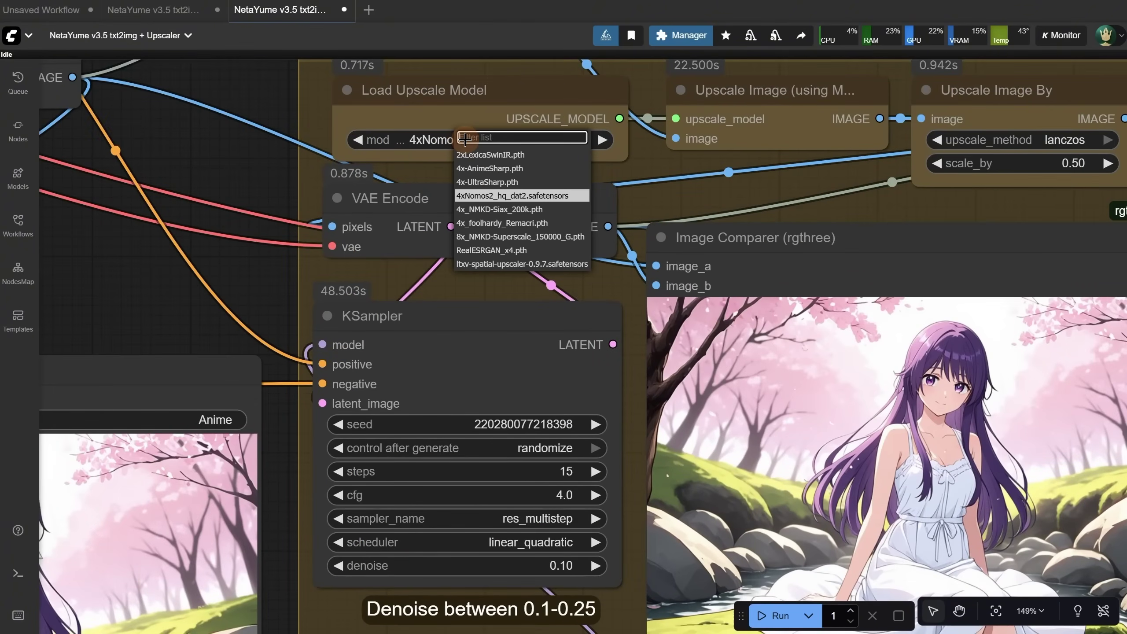
left_click(529, 171)
left_click(770, 617)
scroll(594, 345, "up", 15)
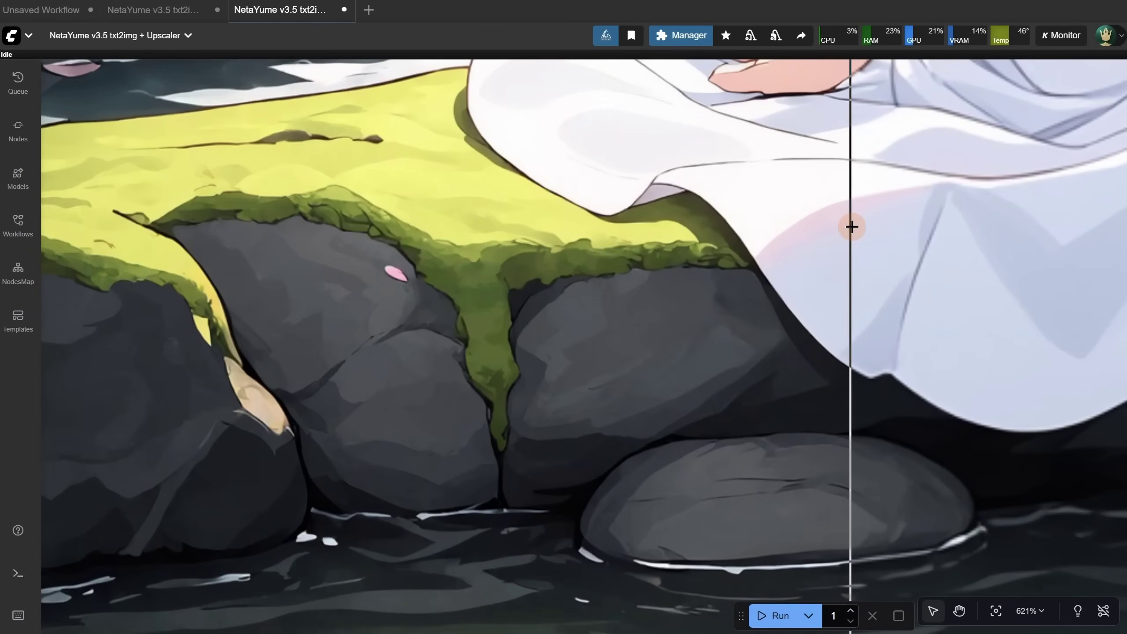
- Set the Flux Resolution Calc aspect ratio to 16:9 (Panorama)
scroll(851, 227, "down", 15)
scroll(412, 201, "up", 12)
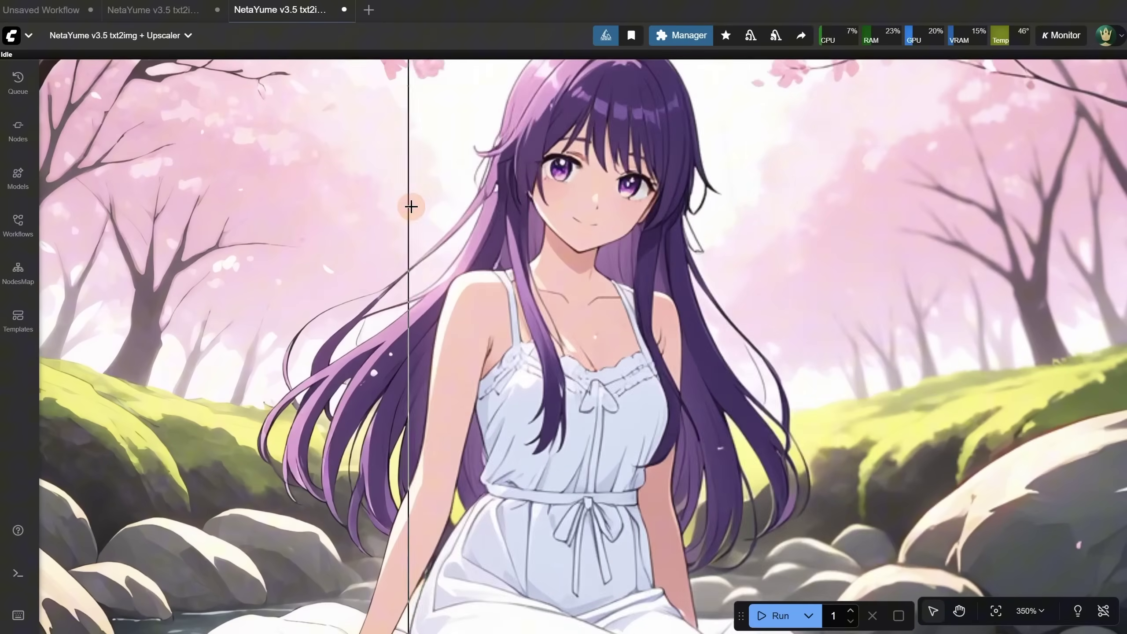
scroll(872, 183, "down", 15)
scroll(238, 403, "up", 6)
left_click_drag(238, 404, 487, 580)
scroll(488, 581, "up", 1)
left_click(348, 444)
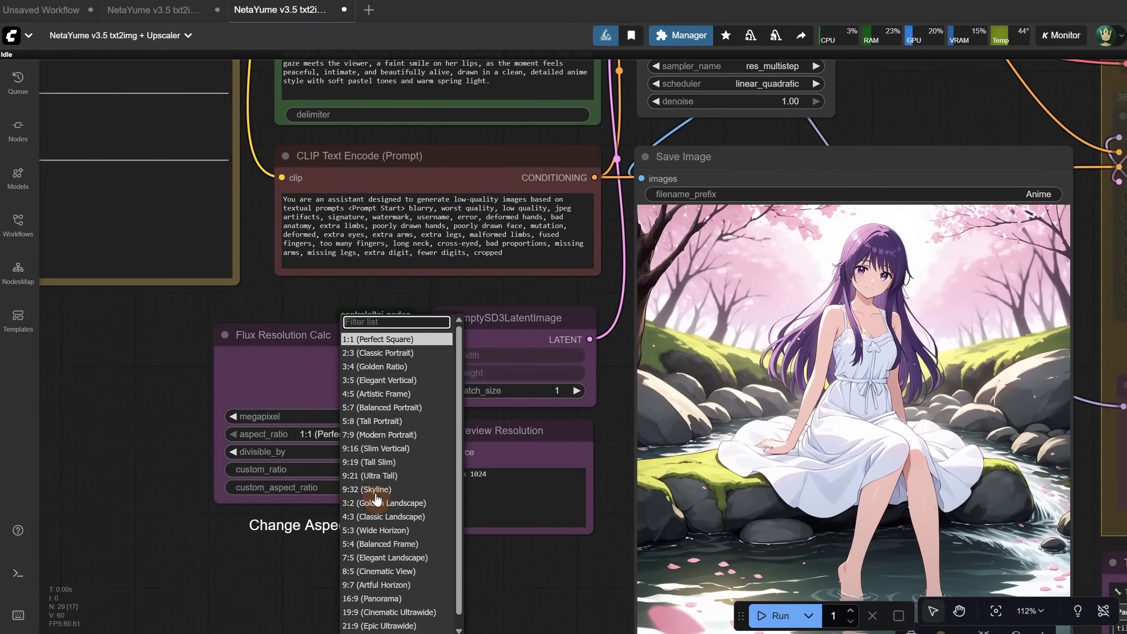
left_click(386, 600)
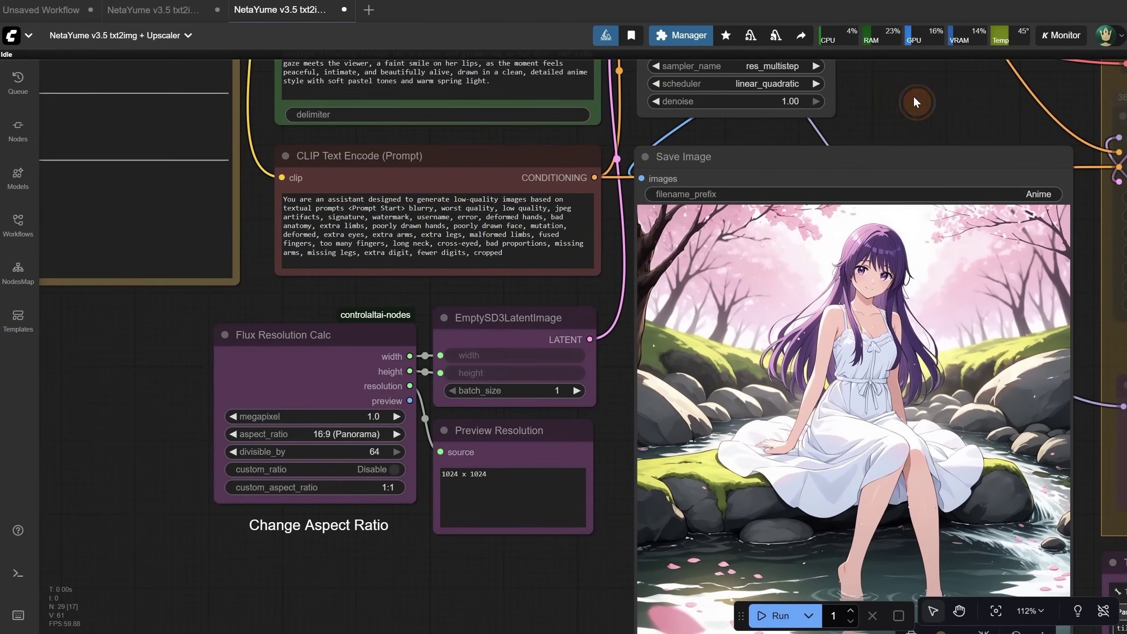
- Generate the widescreen blonde girl in a summer hat at the new ratio
left_click_drag(262, 200, 183, 553)
left_click(313, 411)
left_click(772, 615)
scroll(252, 390, "up", 6)
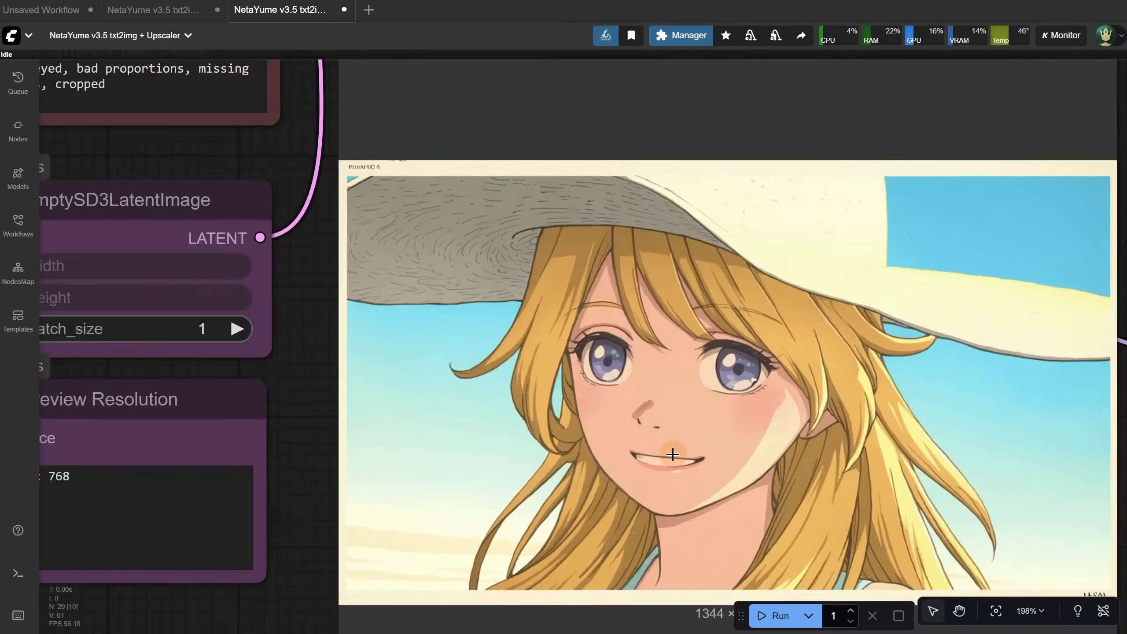
scroll(672, 454, "up", 2)
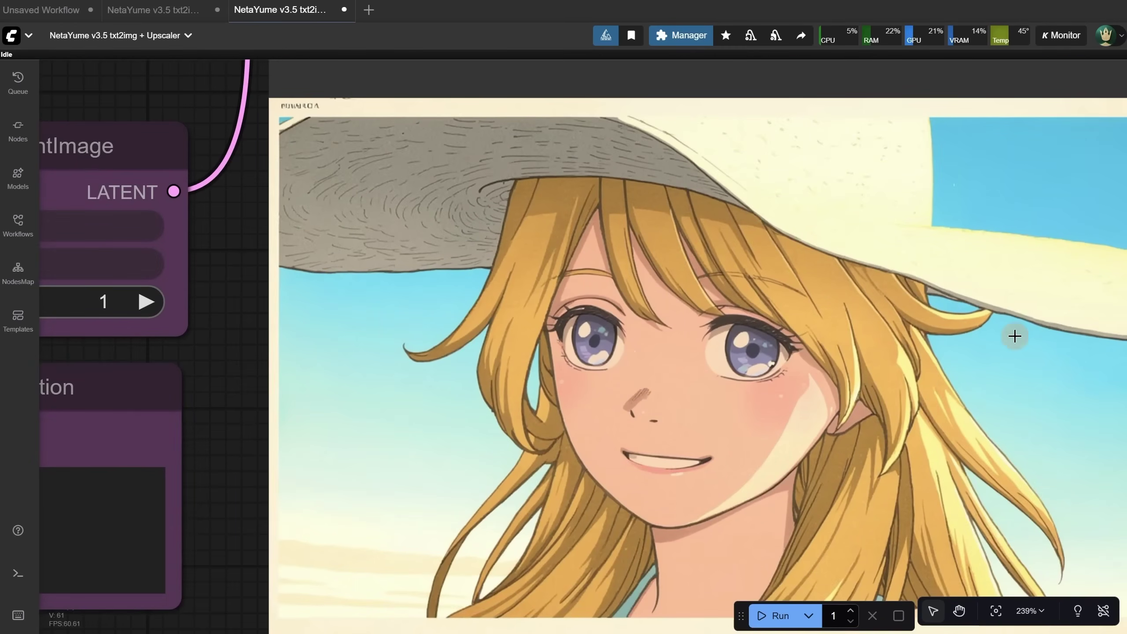
- Replace the positive prompt with the cat-beside-red-mushroom prompt and generate it
scroll(722, 375, "down", 5)
scroll(722, 374, "down", 5)
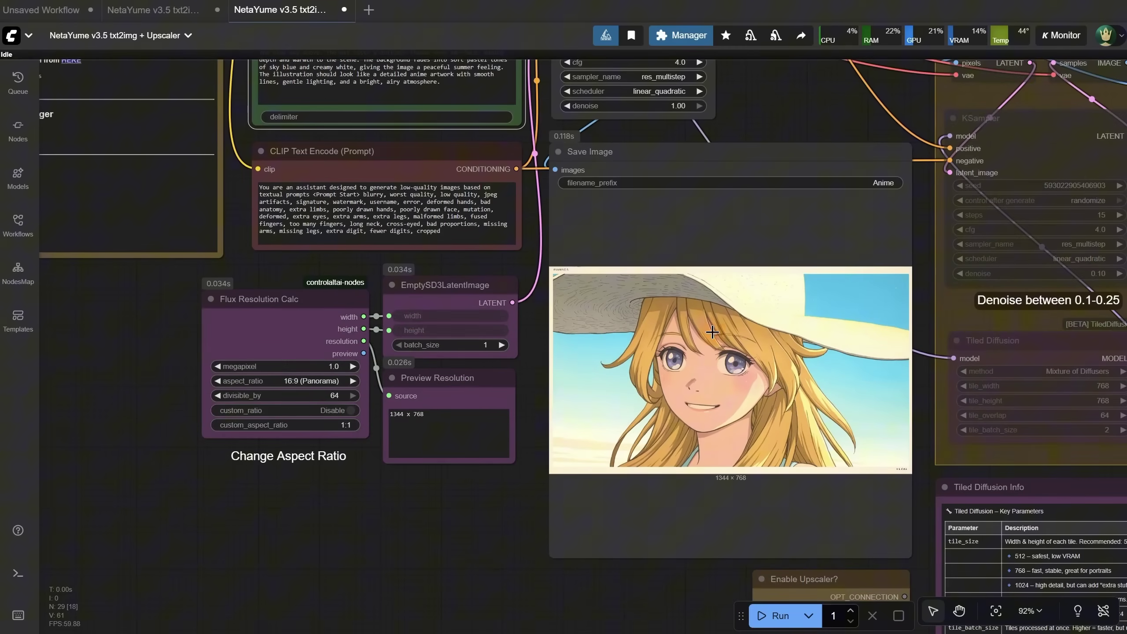
left_click_drag(763, 155, 829, 324)
scroll(444, 288, "up", 9)
left_click(464, 268)
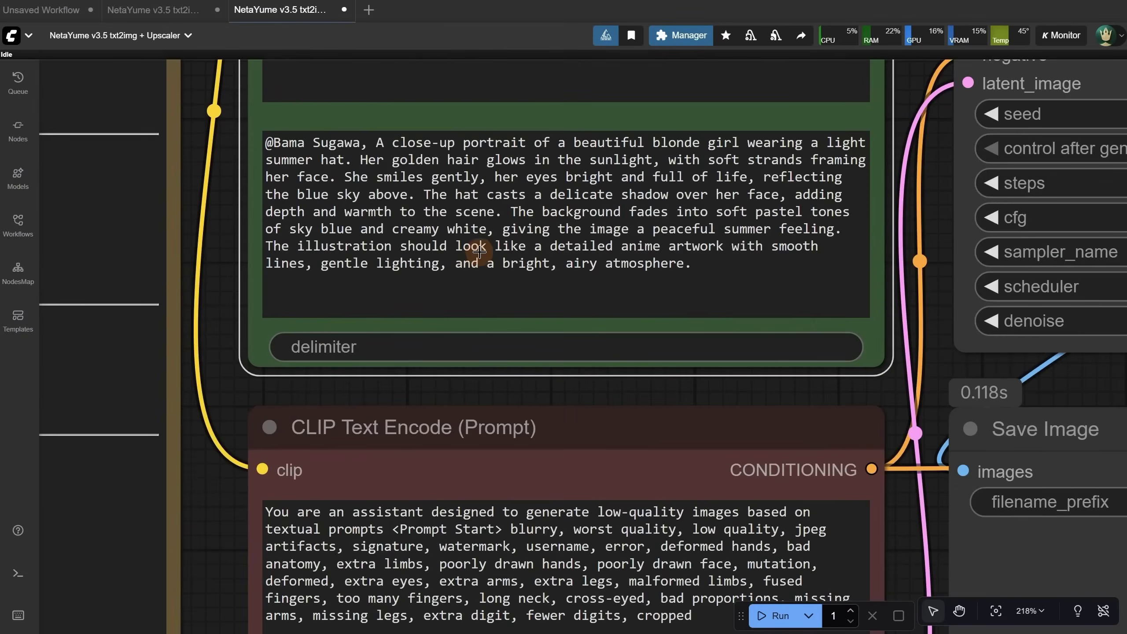
key("ctrl+a")
type("@Choomoranma, A cute fluffy cat sits beside a large red mushroom with white spots in a small forest clearing. Its fur shines softly in the warm light, and its big eyes look curious and gentle. Small flowers, moss, and tiny leaves surround the mushroom, creating a cozy, fairytale-like setting. The background is softly blurred with warm sunlight filtering through the trees. The whole scene feels peaceful and adorable, drawn in a clean, detailed anime style with soft pastel colors and a warm, magical mood.")
left_click(777, 616)
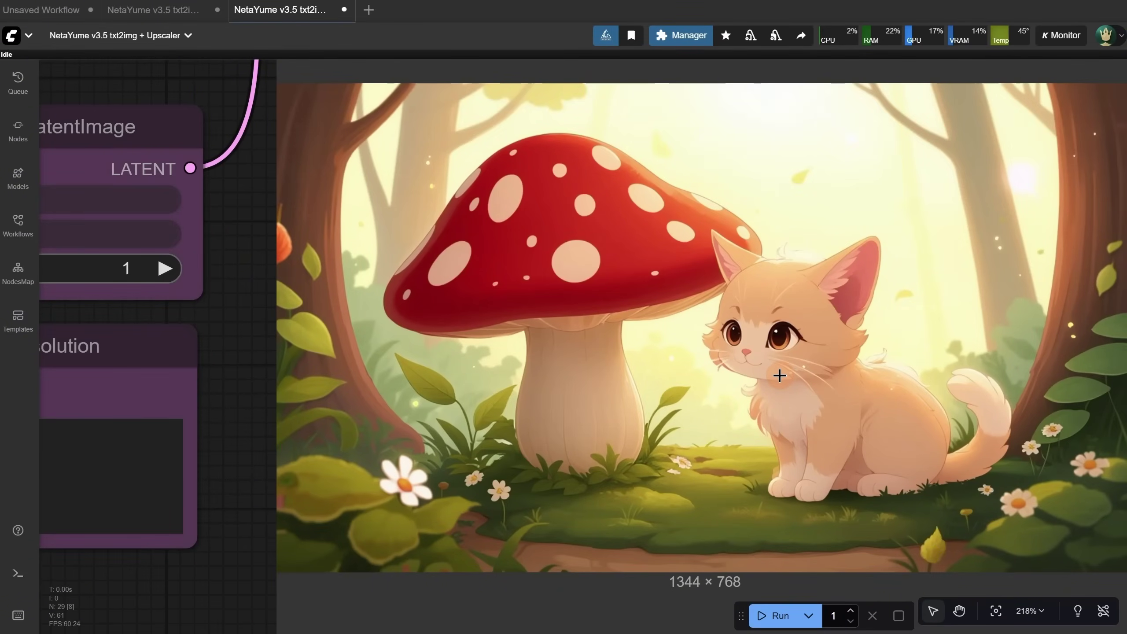
- Swap in the young samurai in bamboo prompt and generate it
scroll(779, 375, "down", 8)
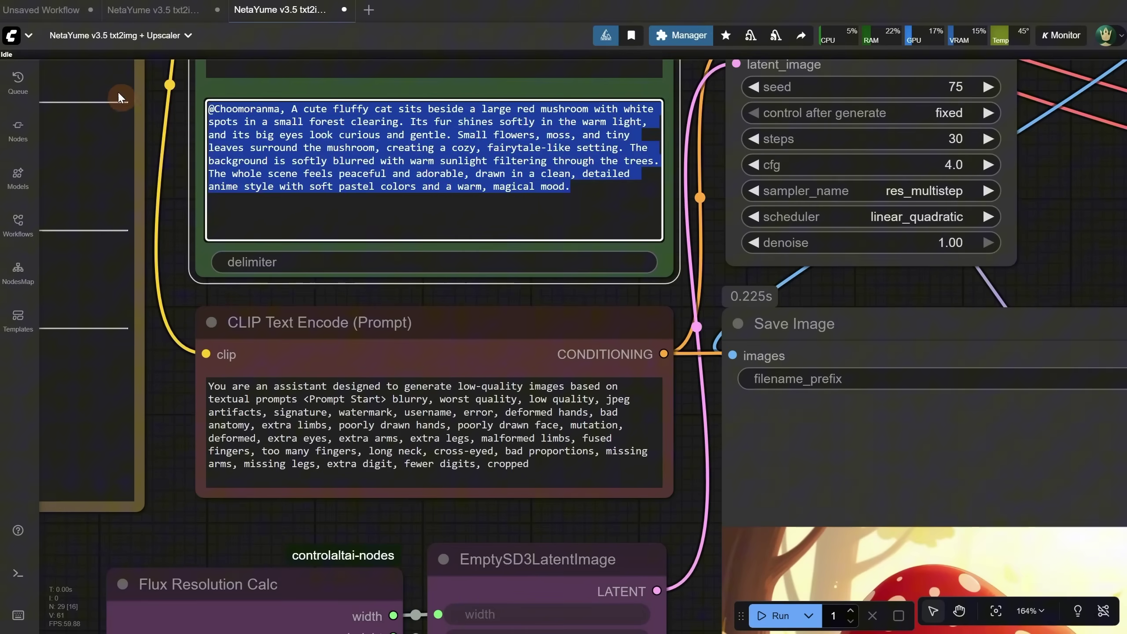
key("ctrl+a")
type("@Athena Productions, A close-up portrait of a young male samurai standing in a quiet bamboo forest. His black hair is slightly messy, tied loosely at the back, with sharp brown eyes that reflect focus and calm strength. Soft rays of sunlight filter through the tall green bamboo around him, casting dappled light across his face and armor. He wears dark traditional samurai armor with subtle gold details, and his katana rests at his side, its blade catching a faint glint of light. The background is filled with tall bamboo stalks fading into mist, creating a peaceful yet powerful atmosphere. The illustration should be in a detailed anime style, with soft natural lighting, balanced colors, and a calm, cinematic mood.")
left_click(775, 621)
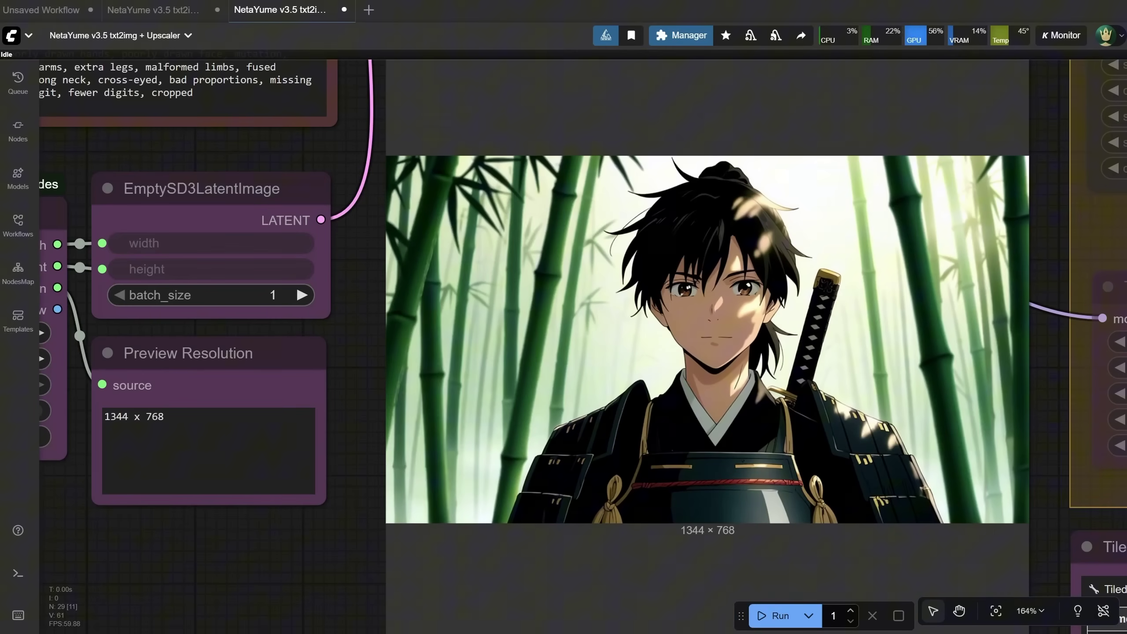
- Generate the black-and-white line-art girl image
scroll(1045, 241, "down", 4)
left_click_drag(456, 175, 504, 430)
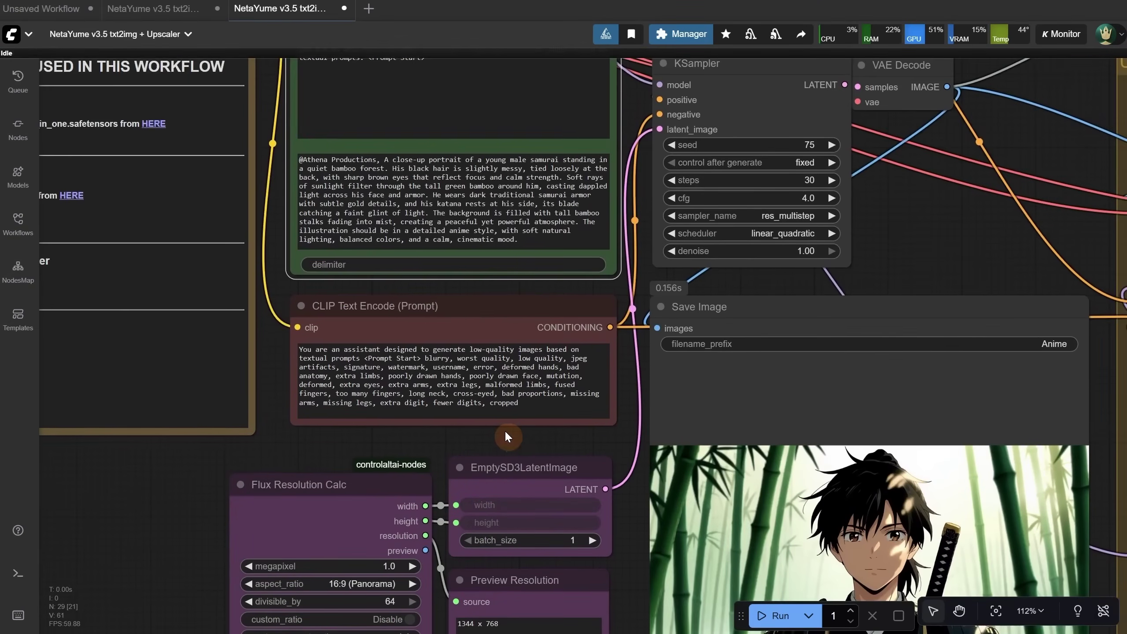
left_click(798, 608)
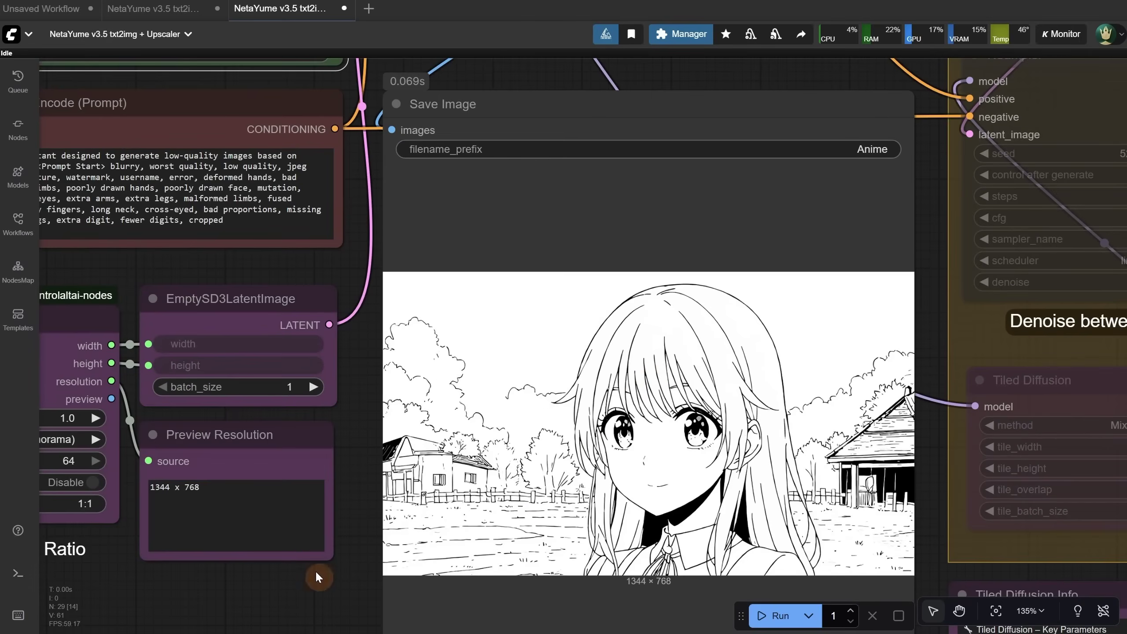
scroll(410, 541, "up", 4)
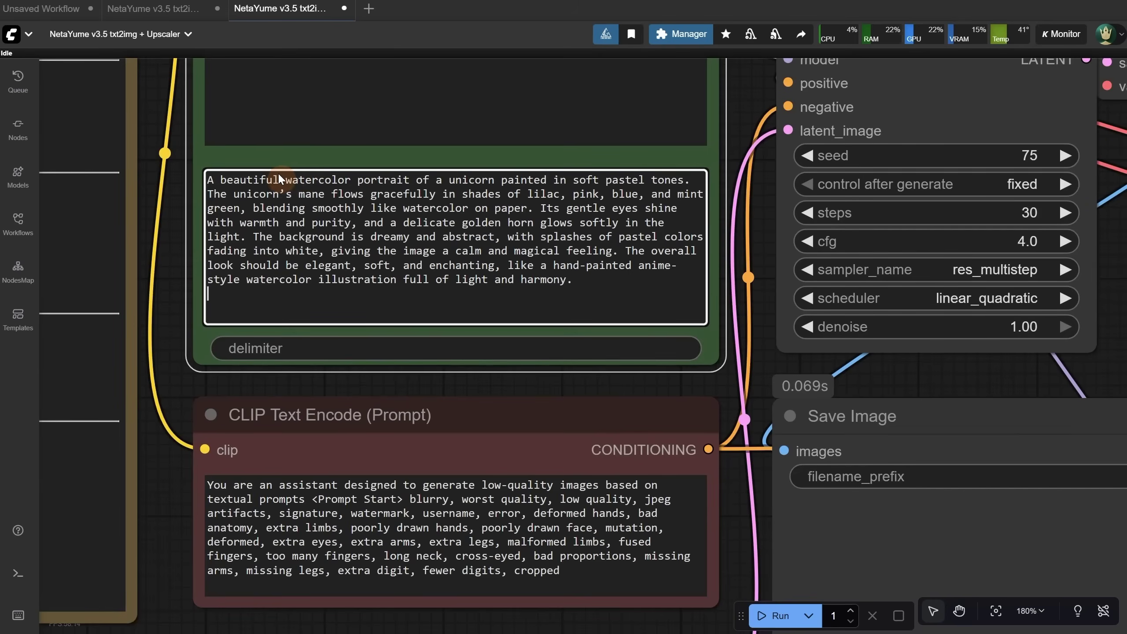
- Generate the 1344×768 soft watercolor unicorn image
left_click_drag(286, 179, 401, 178)
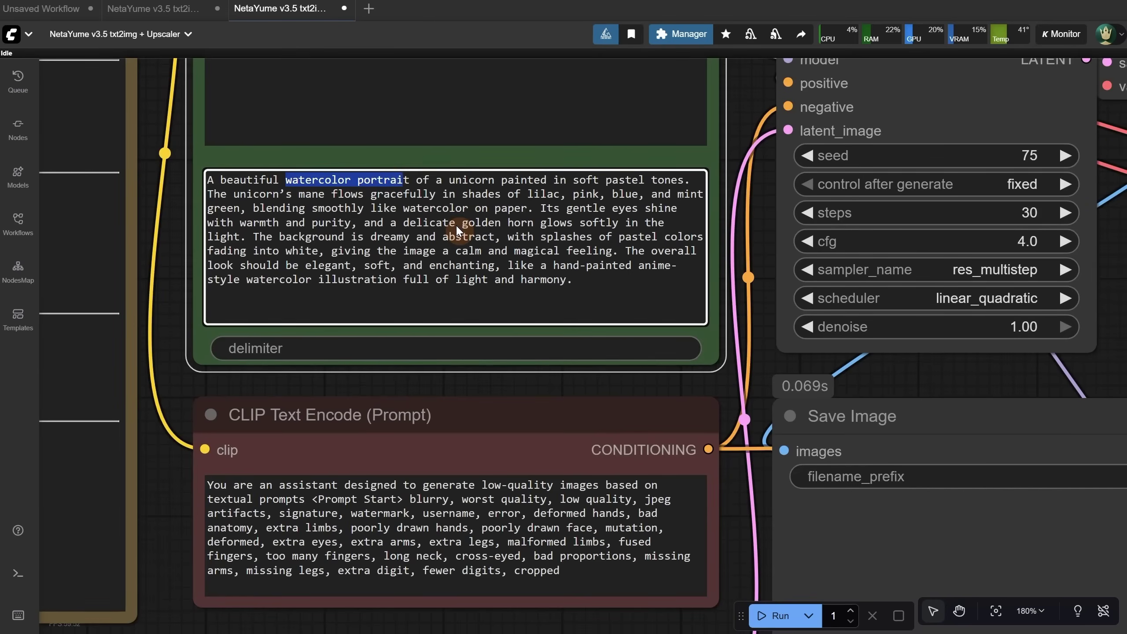
left_click(772, 615)
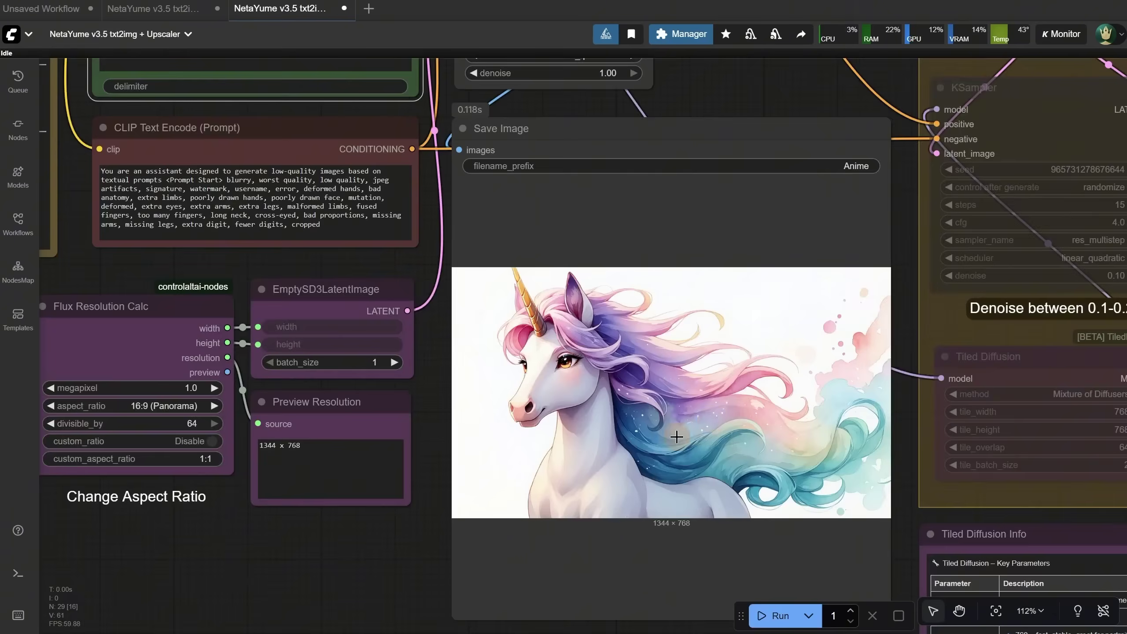
scroll(676, 437, "up", 7)
scroll(971, 410, "down", 1)
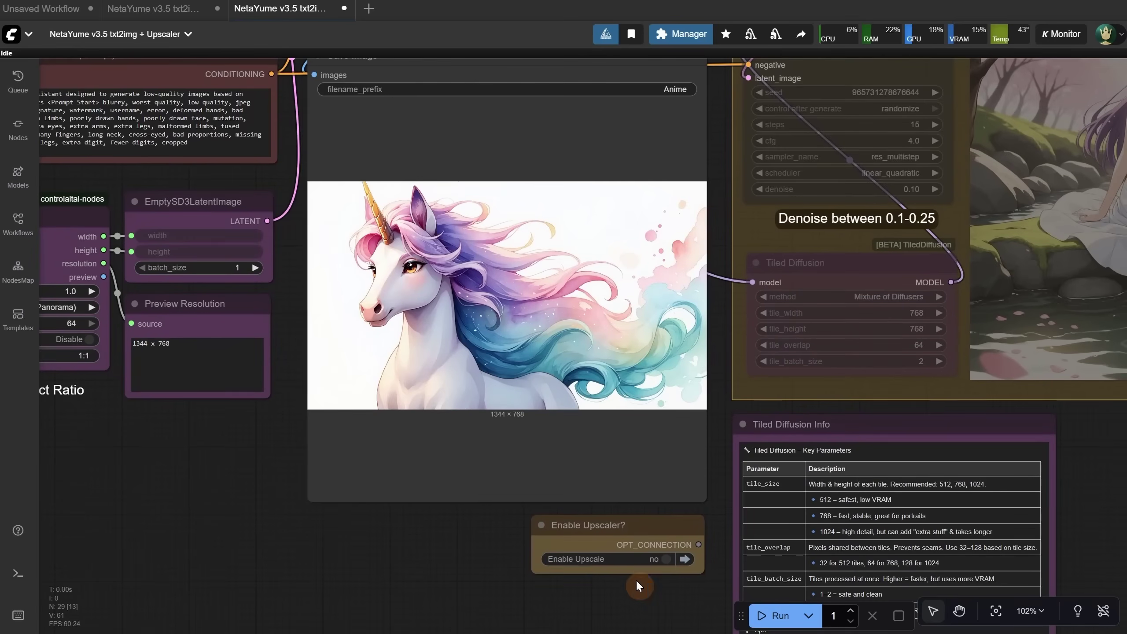
- Compare the upscaled unicorn with the original and select the Flux Resolution Calc and EmptySD3LatentImage nodes
left_click(659, 558)
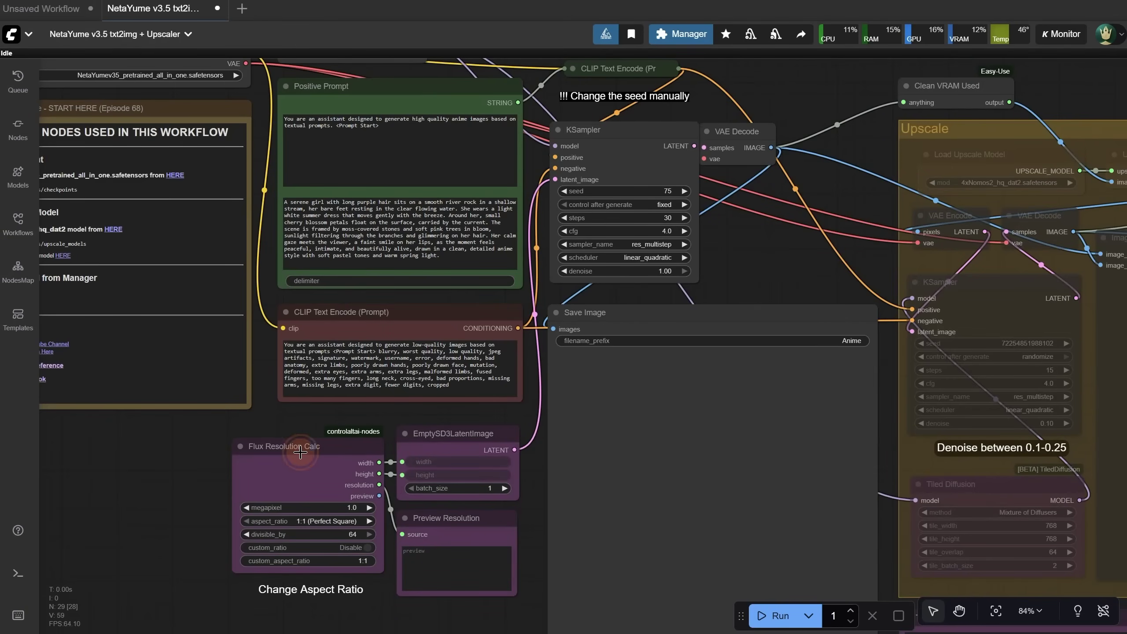
left_click_drag(300, 452, 288, 450)
left_click_drag(444, 433, 422, 438)
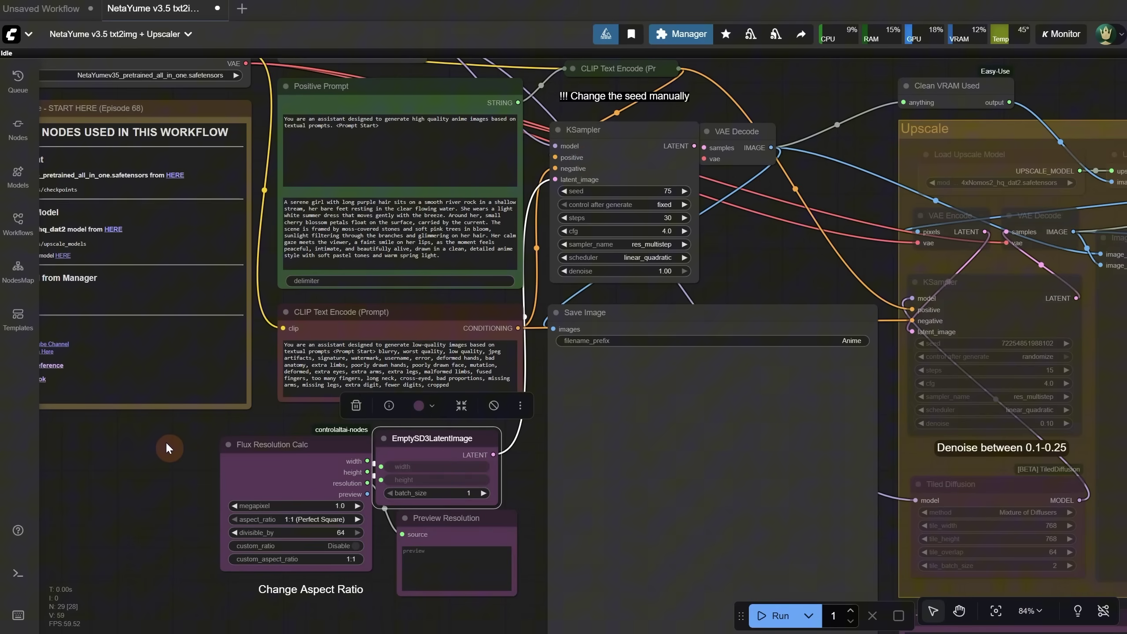
- Delete Flux Resolution Calc, EmptySD3LatentImage, Preview Resolution and the Change Aspect Ratio note
left_click(182, 447)
left_click(248, 444)
left_click(421, 438, "shift")
key("Delete")
left_click(447, 514)
key("Delete")
left_click_drag(274, 557, 330, 569)
left_click(329, 570)
key("Delete")
left_click_drag(427, 425, 433, 460)
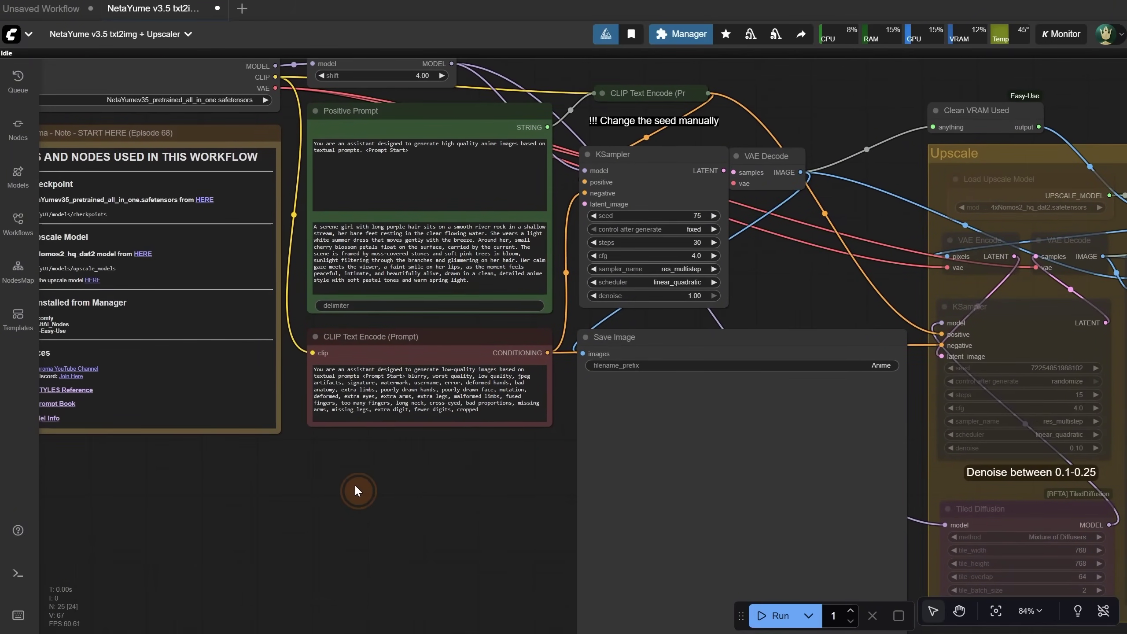
- Add a Load Image node in the lower-left area of the workflow
double_click(363, 492)
type("load im")
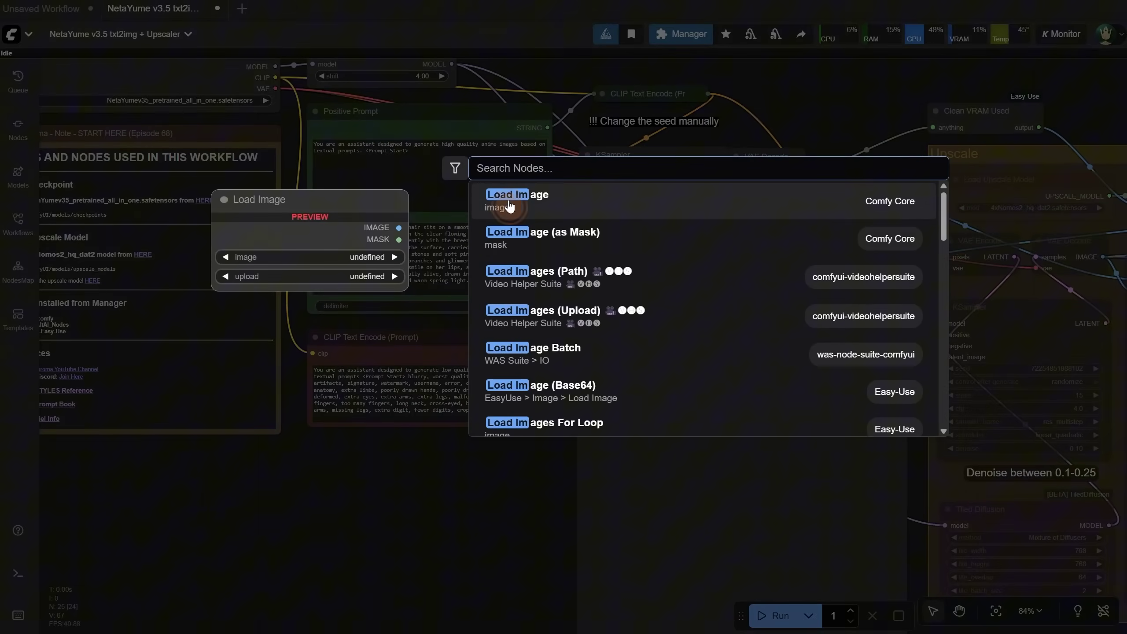
left_click(509, 206)
left_click_drag(483, 453, 346, 512)
- Add a VAE Encode fed by the image, wiring its LATENT to KSampler latent_image and the checkpoint VAE
left_click_drag(404, 488, 404, 488)
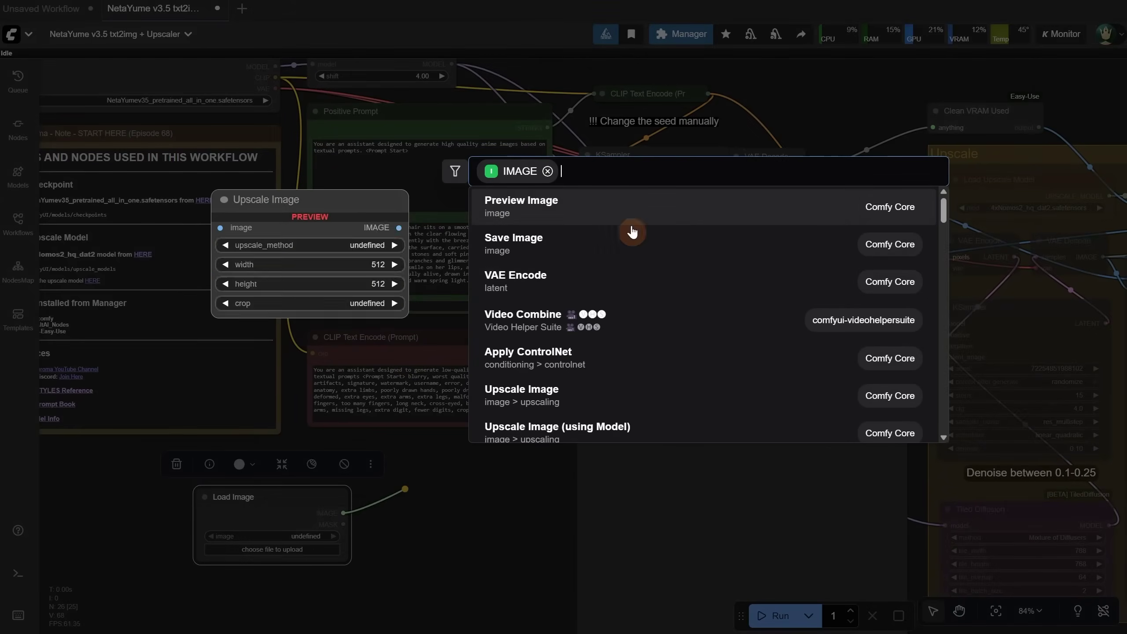
left_click(551, 275)
left_click_drag(477, 496, 585, 204)
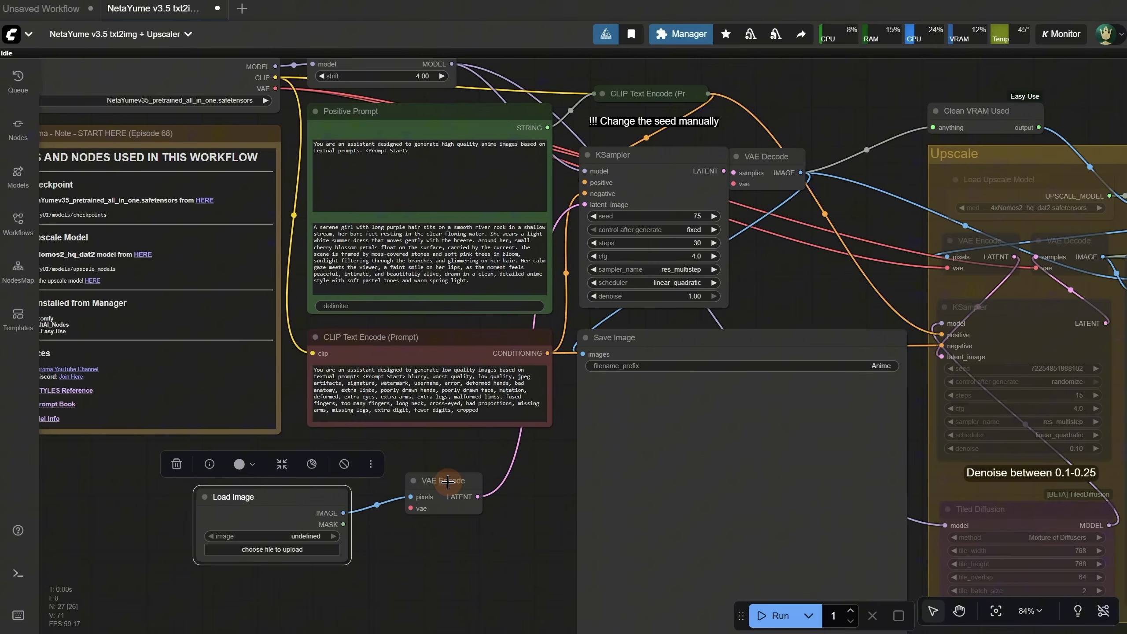
left_click_drag(448, 485, 269, 84)
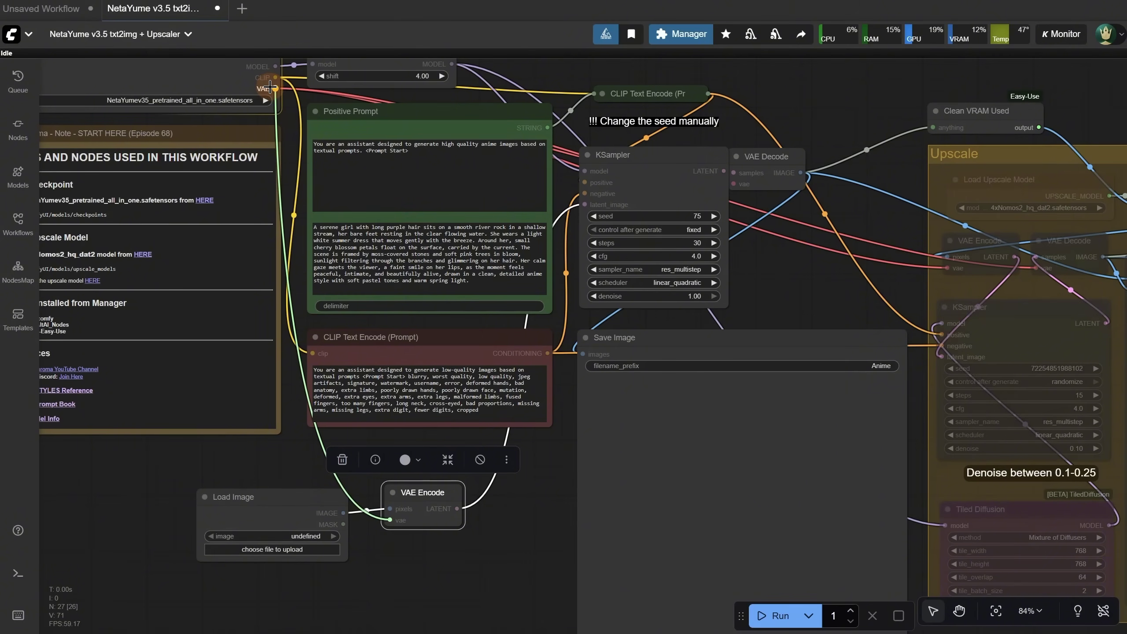
left_click_drag(269, 85, 280, 91)
scroll(296, 199, "up", 3)
scroll(317, 191, "down", 5)
scroll(492, 347, "down", 4)
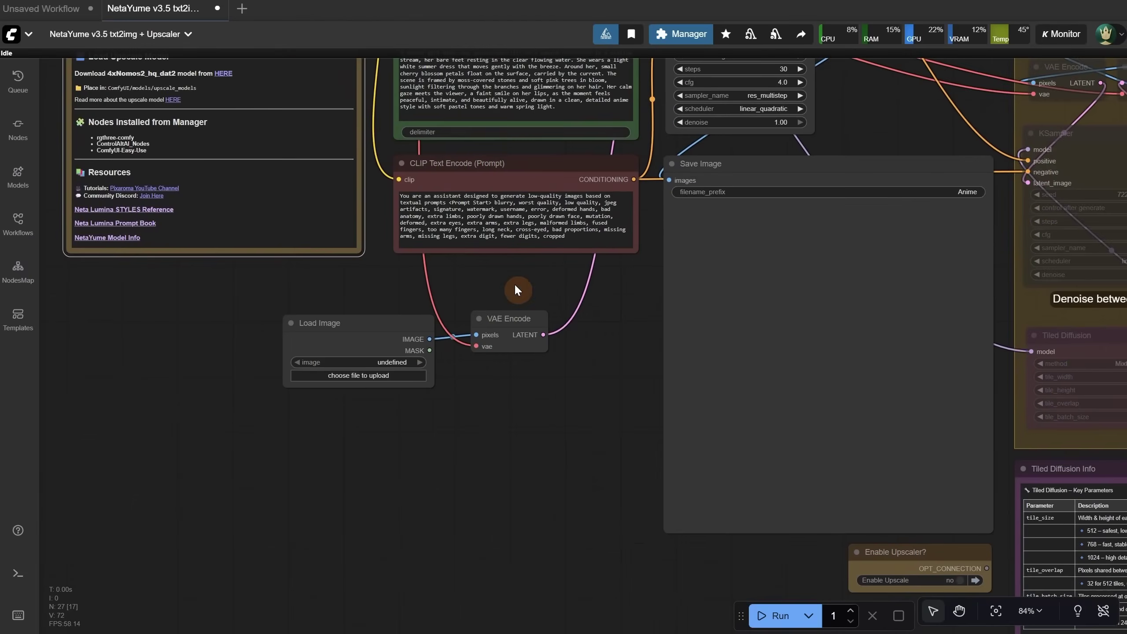
- Load Anime_00027_.png into the Load Image node and move the node left
scroll(449, 377, "up", 2)
left_click(360, 376)
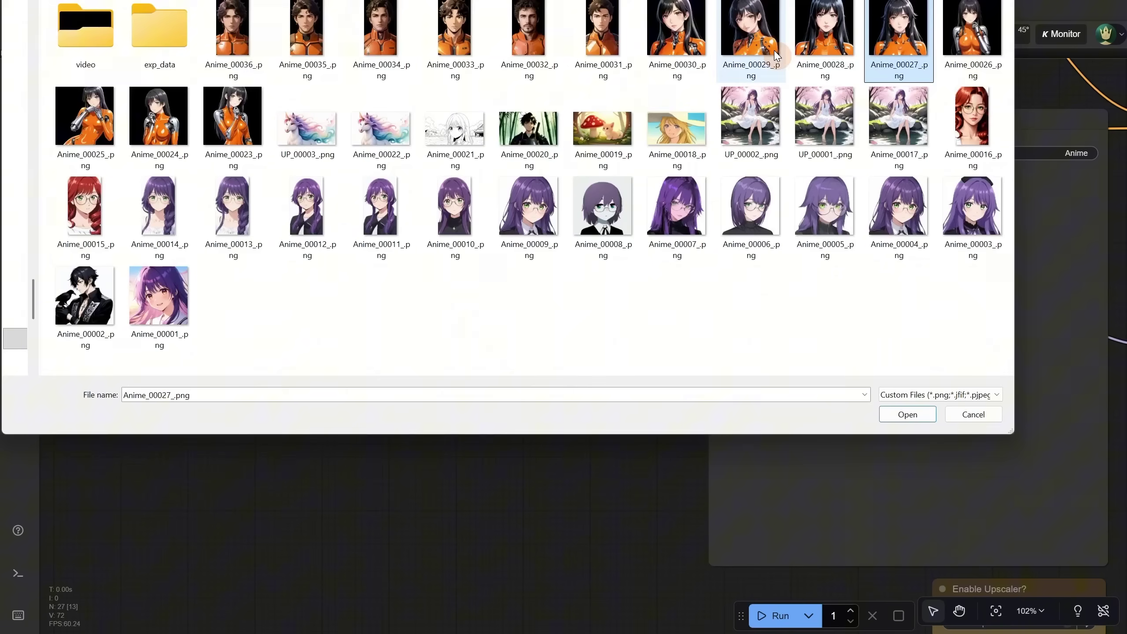
double_click(891, 41)
scroll(478, 411, "up", 5)
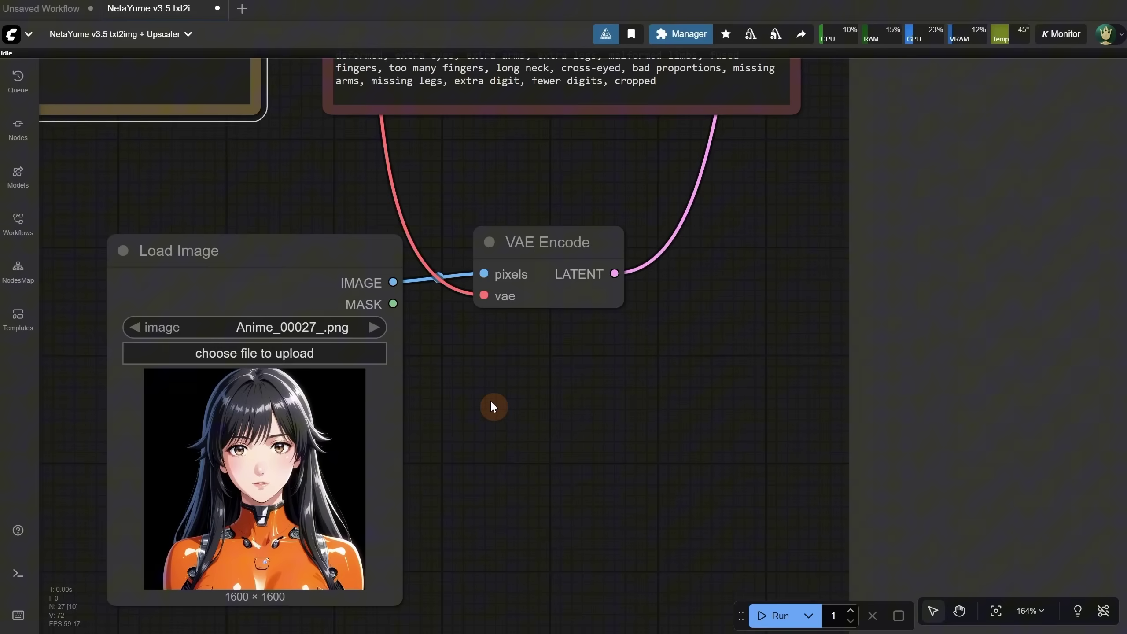
scroll(491, 406, "down", 7)
scroll(497, 405, "up", 4)
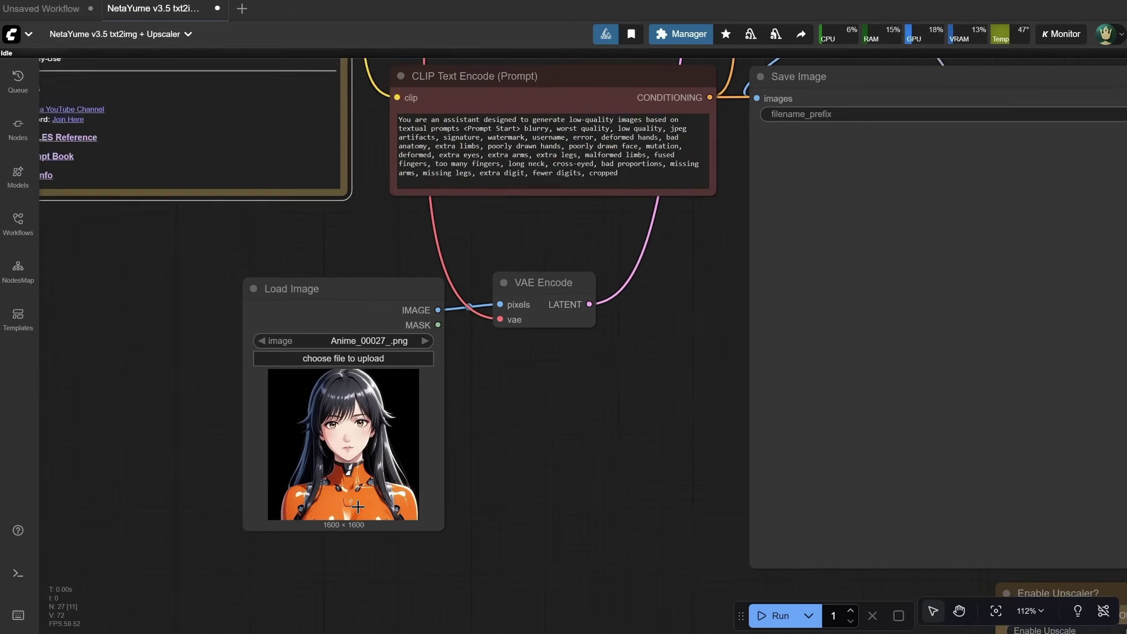
left_click_drag(625, 342, 701, 381)
left_click_drag(533, 301, 341, 296)
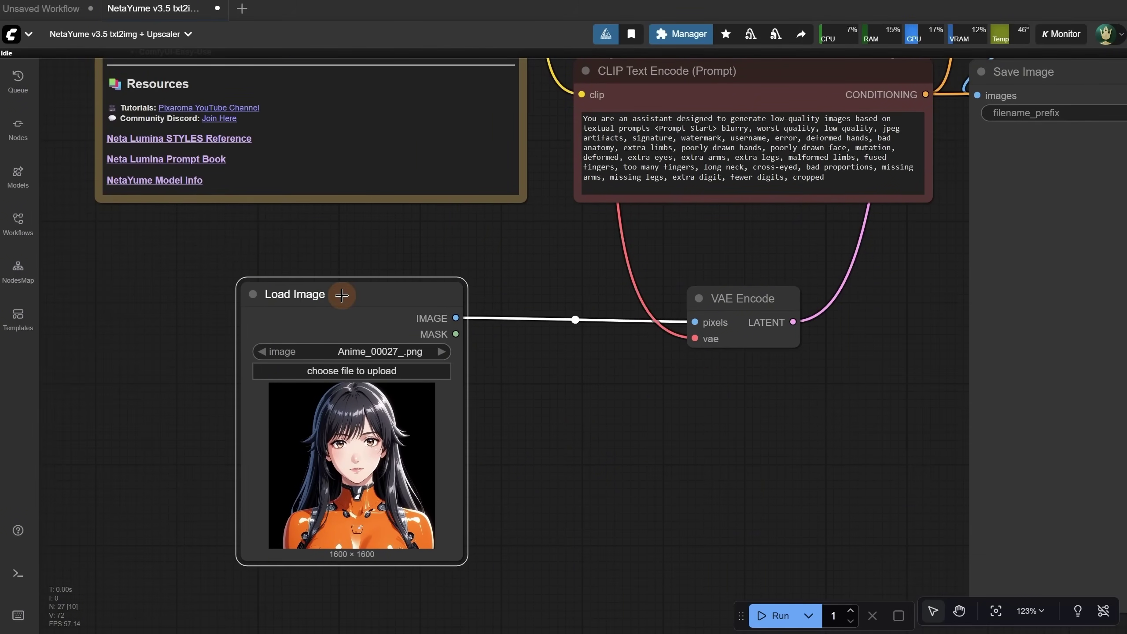
- Add an Upscale Image node and wire it between Load Image and VAE Encode
double_click(537, 363)
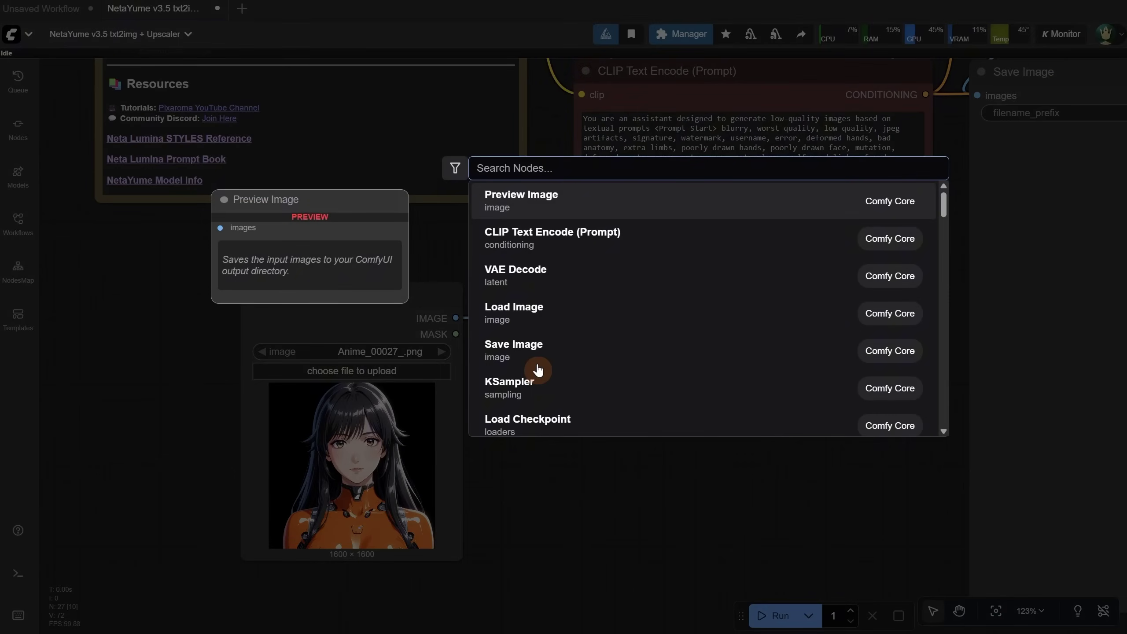
type("upscale ima")
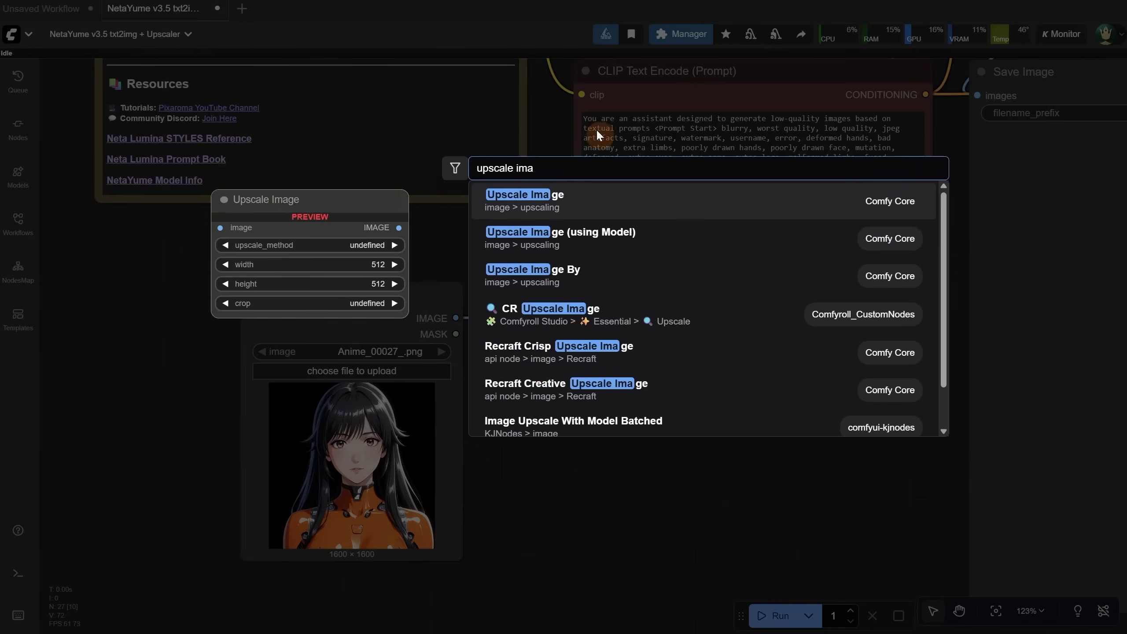
left_click(588, 209)
left_click_drag(579, 350, 544, 356)
left_click_drag(745, 298, 811, 285)
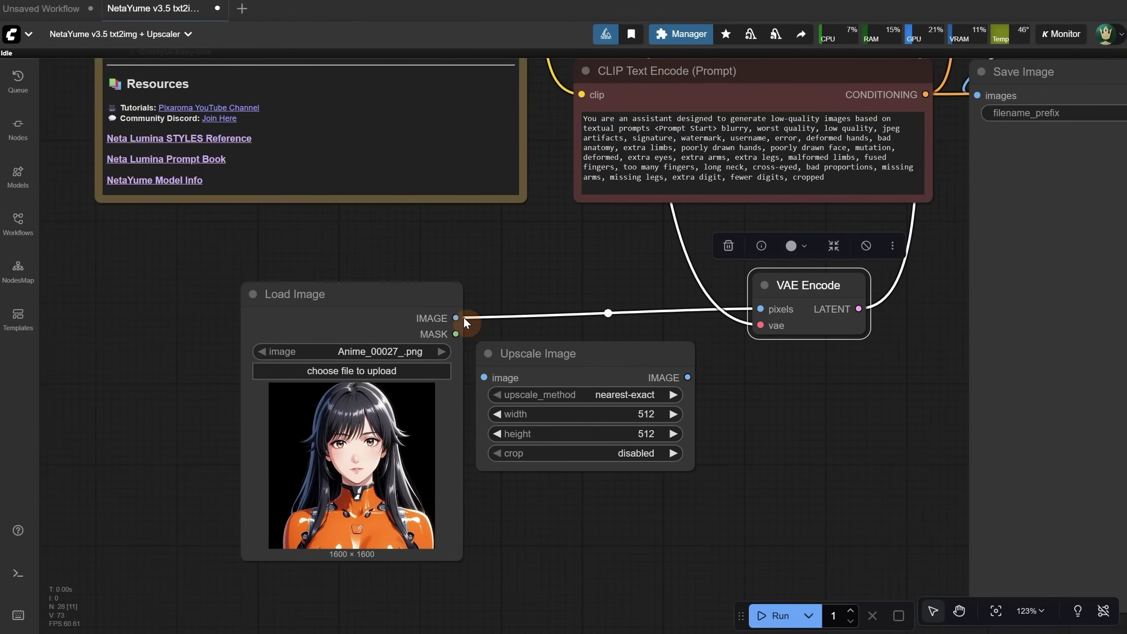
left_click_drag(463, 335, 495, 355)
left_click(545, 338)
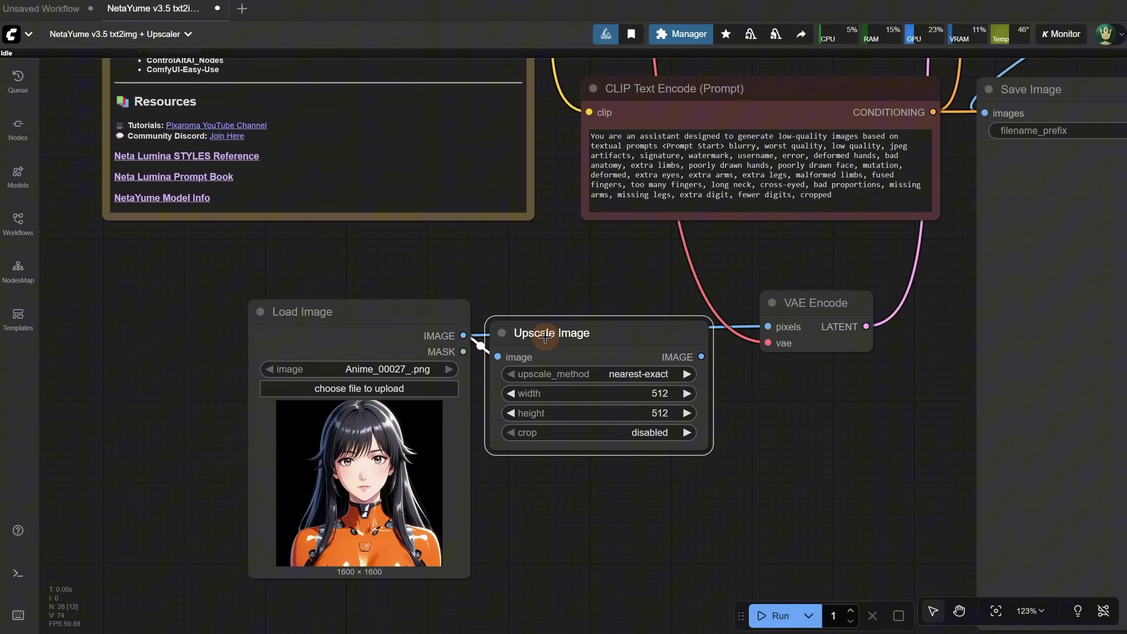
left_click_drag(698, 356, 768, 326)
mouse_move(621, 344)
left_mouse_down()
mouse_move(627, 396)
mouse_move(621, 325)
left_mouse_up()
- Set the Upscale Image node to lanczos at 1024 by 1024
left_click(641, 367)
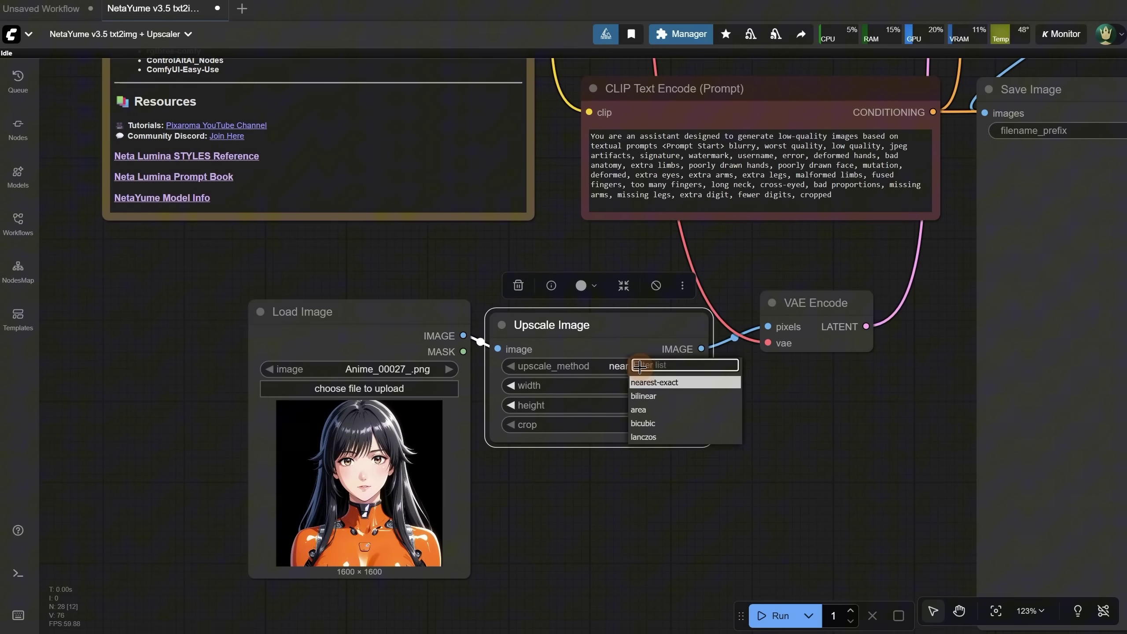
left_click(665, 436)
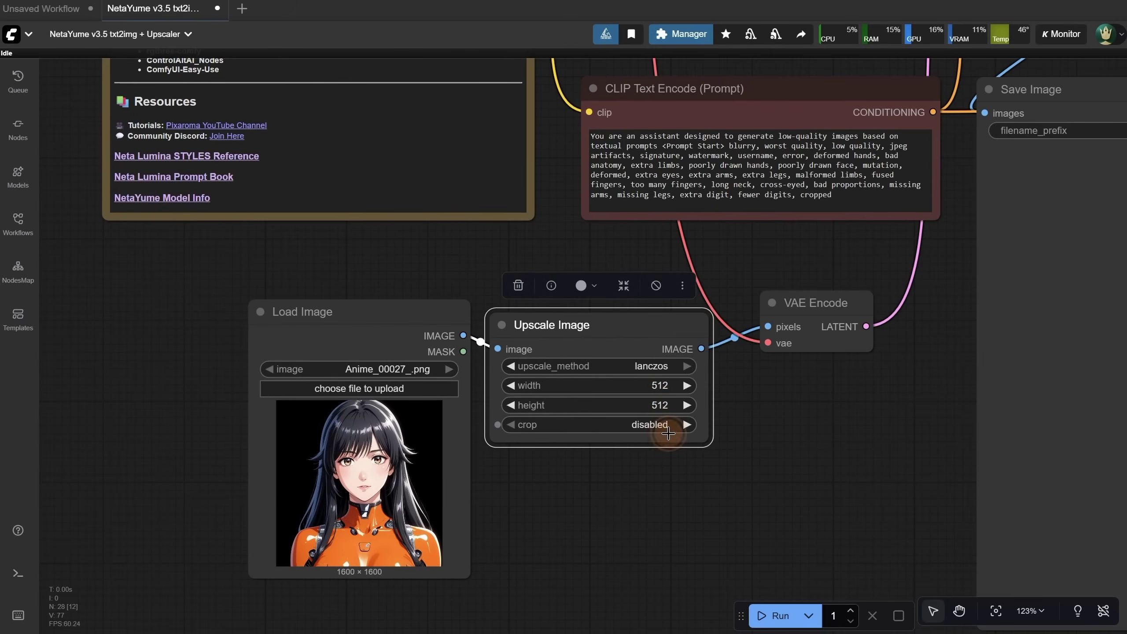
left_click(657, 386)
type("1024")
key("Return")
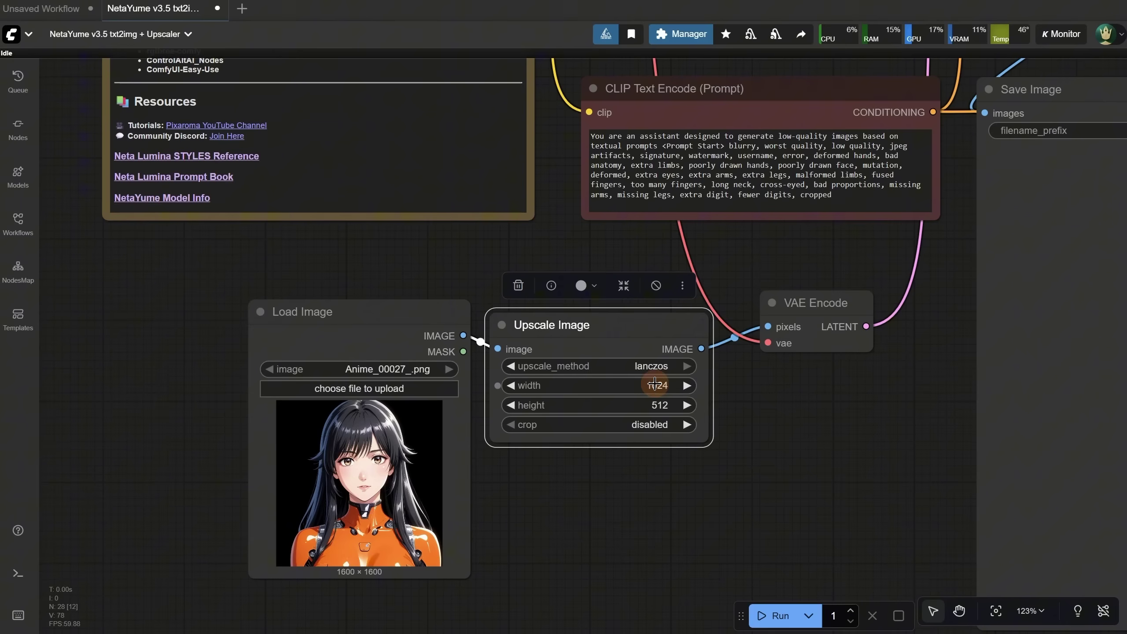
left_click(658, 405)
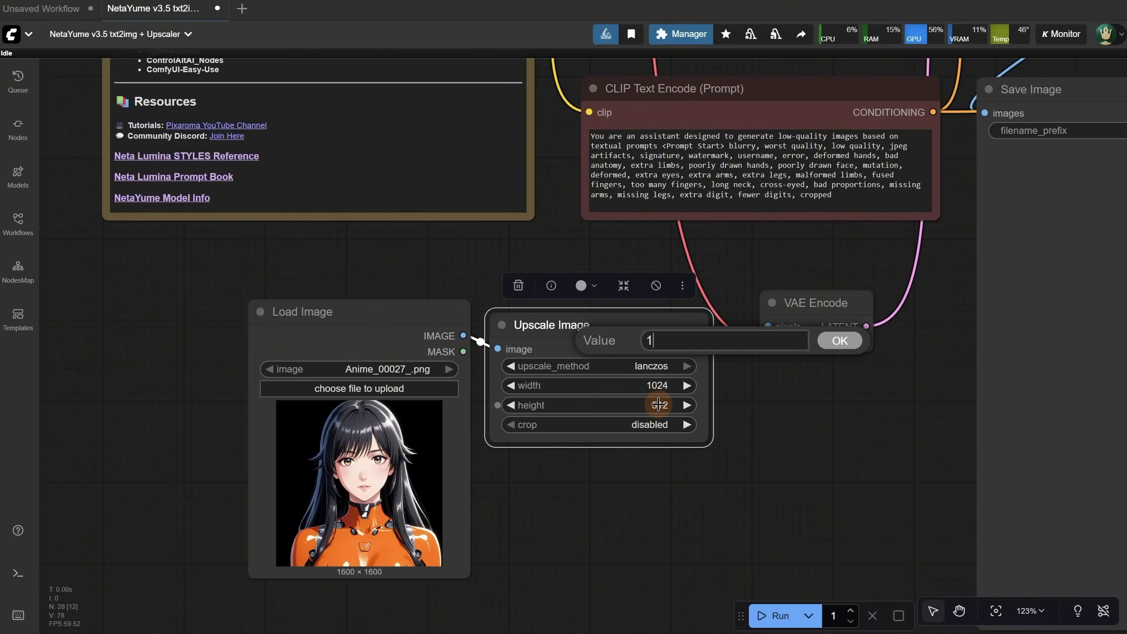
type("1")
key("Escape")
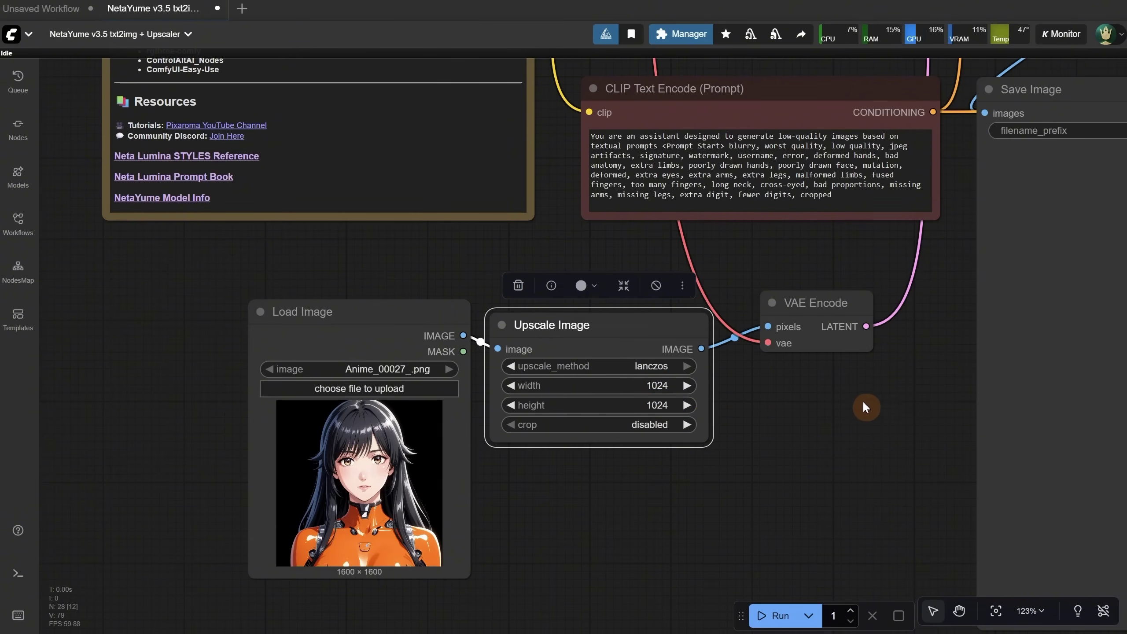
- Replace the positive prompt with '1girl, portrait, red hair'
scroll(861, 402, "down", 1)
scroll(731, 480, "up", 5)
scroll(611, 141, "up", 3)
left_click(611, 396)
key("ctrl+a")
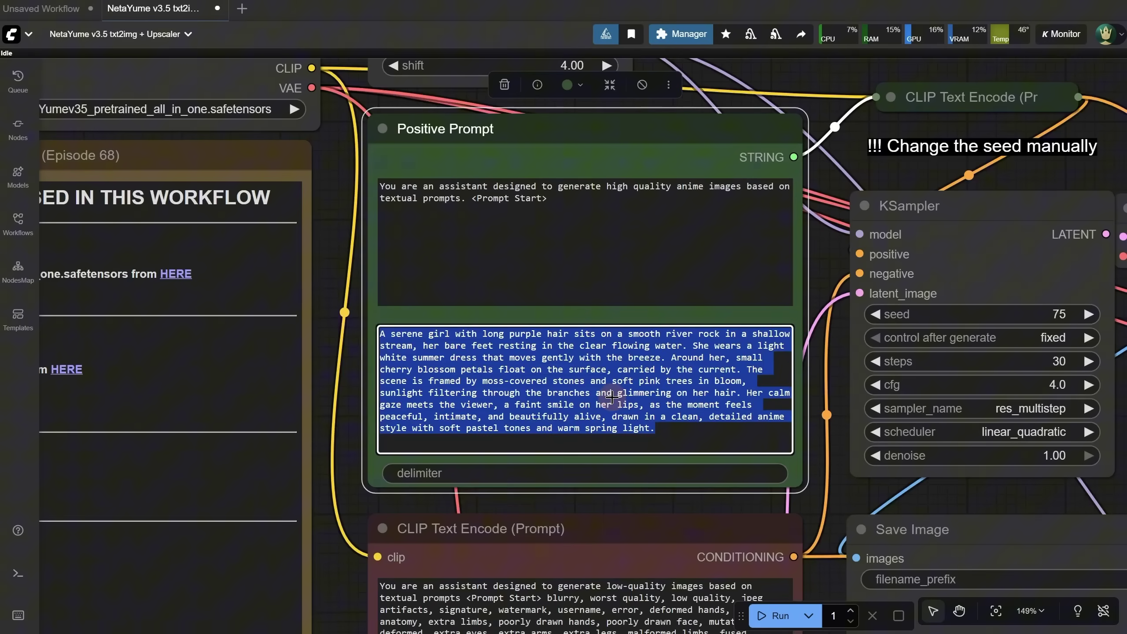
type("1girl, portrait, red hair")
- Set KSampler denoise to 0.5 and generate an image
scroll(679, 313, "down", 7)
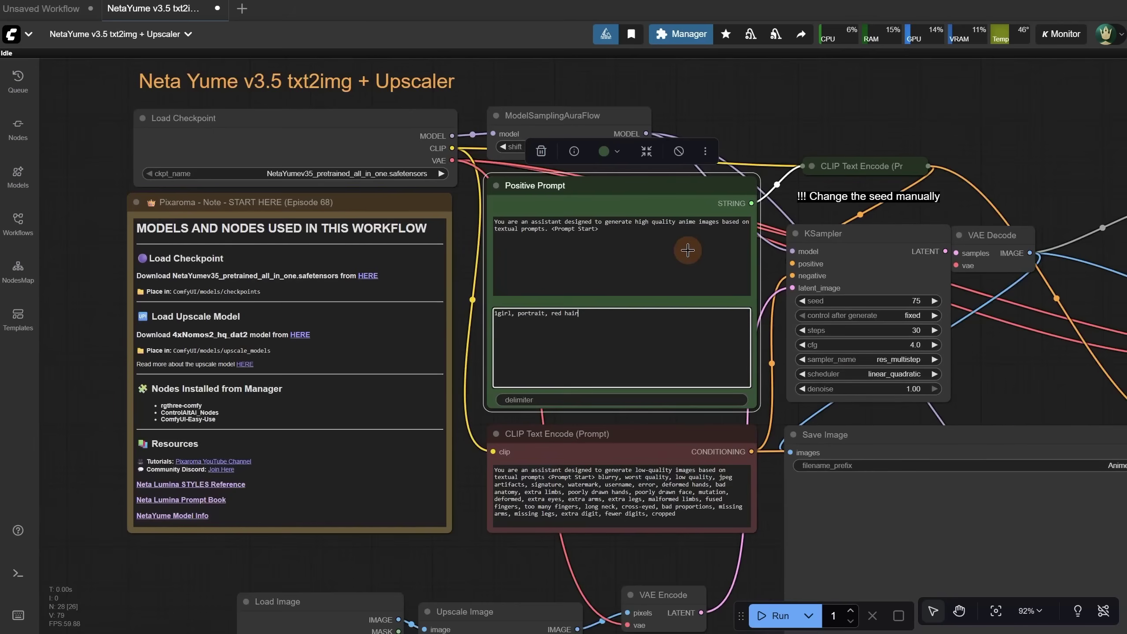
scroll(998, 407, "up", 3)
left_click_drag(998, 407, 790, 275)
scroll(725, 287, "up", 2)
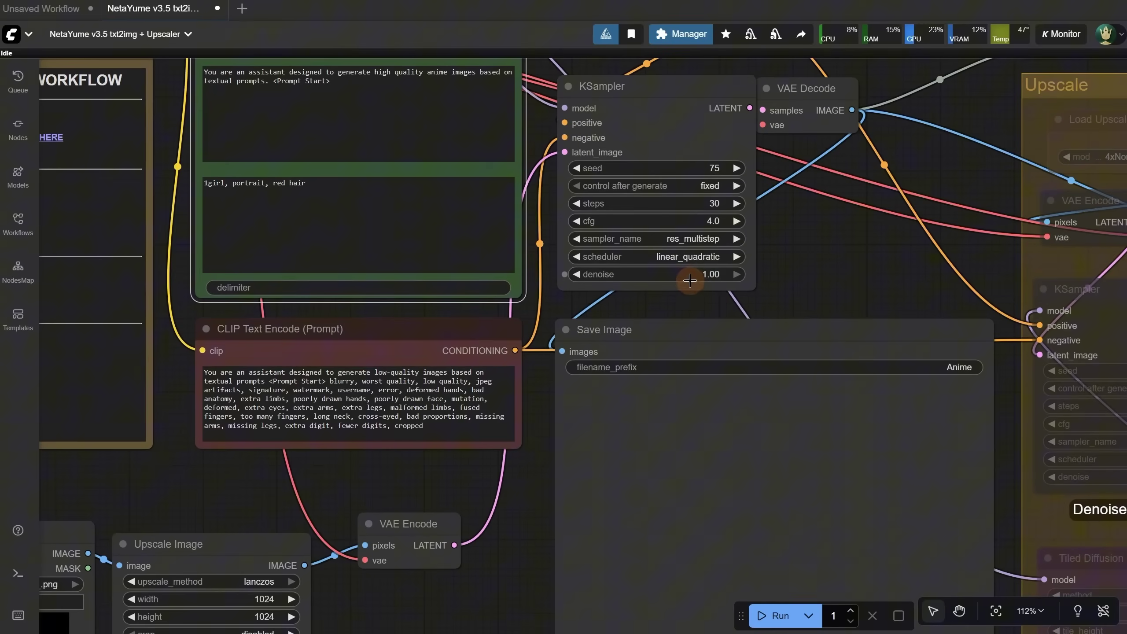
left_click(699, 274)
type("0.5")
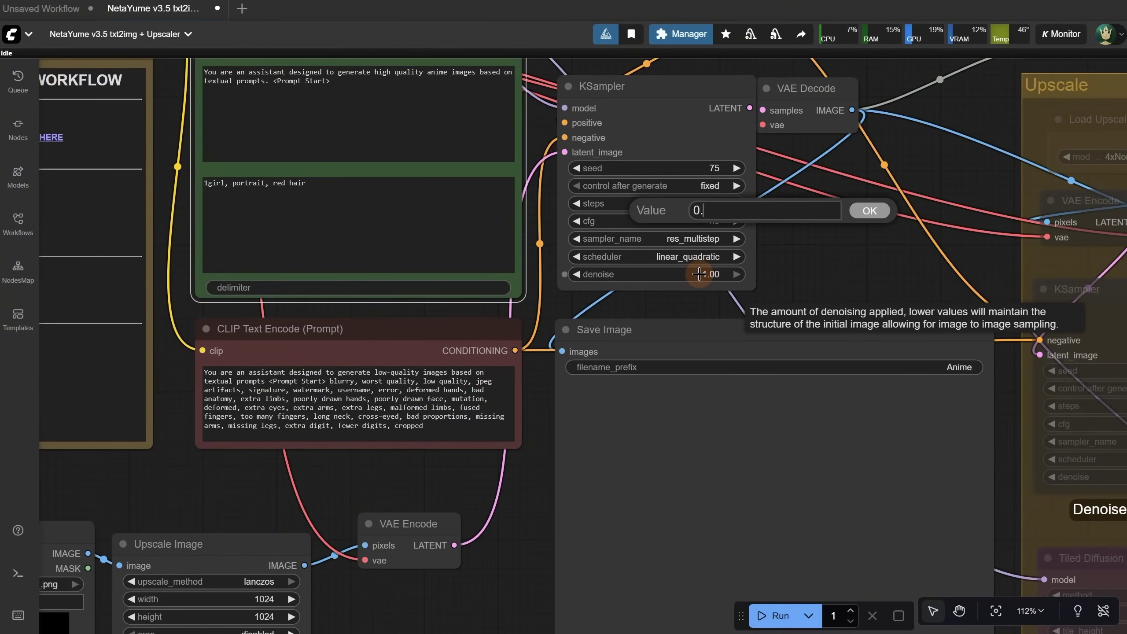
key("Return")
left_click(774, 615)
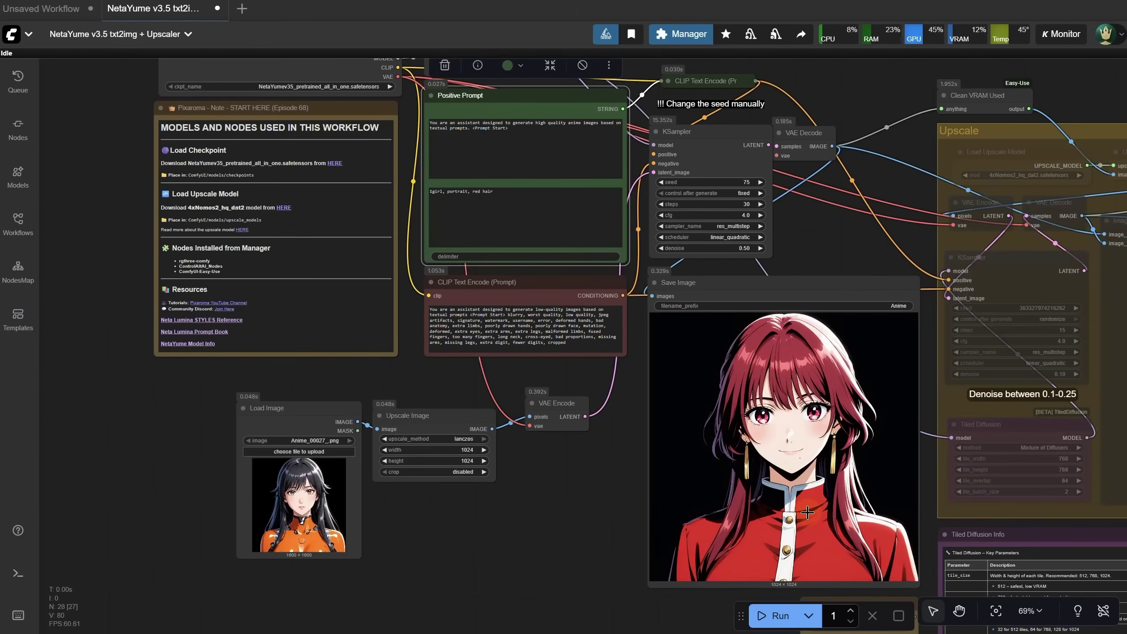
- Try denoise 0.35, then raise it to 0.40 and generate another variation
scroll(566, 146, "up", 3)
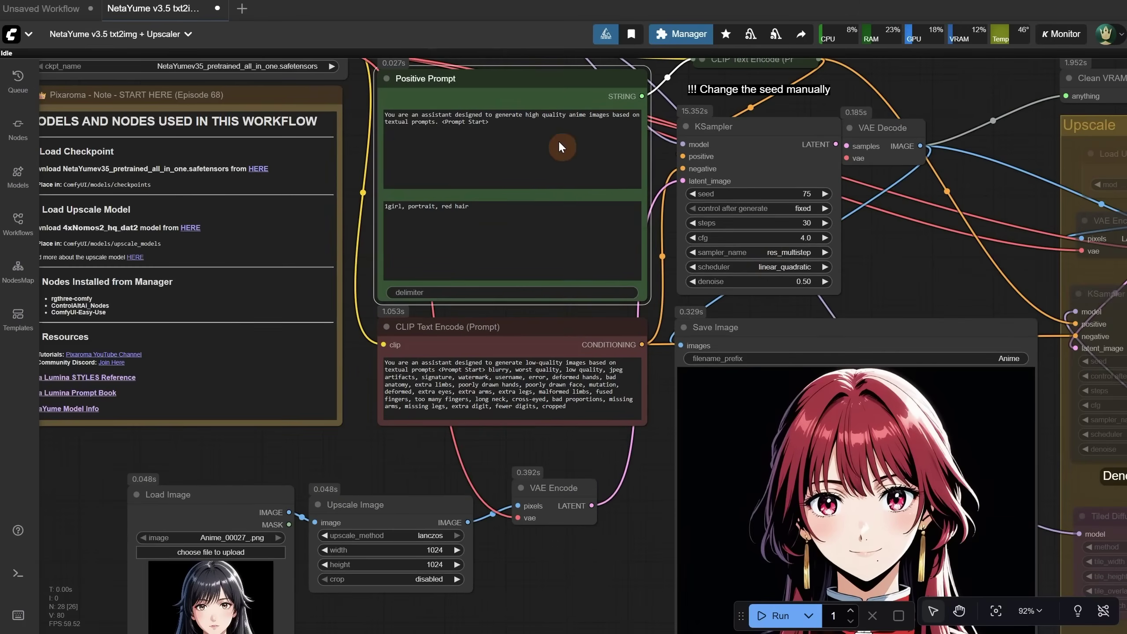
left_click(794, 279)
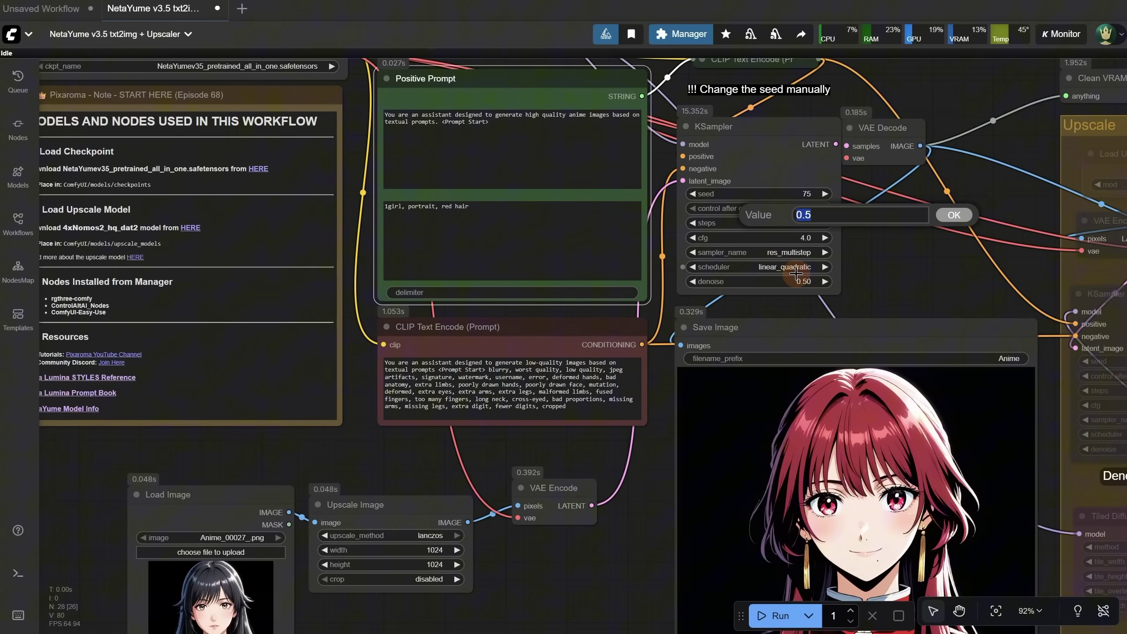
type("0.")
key("Return")
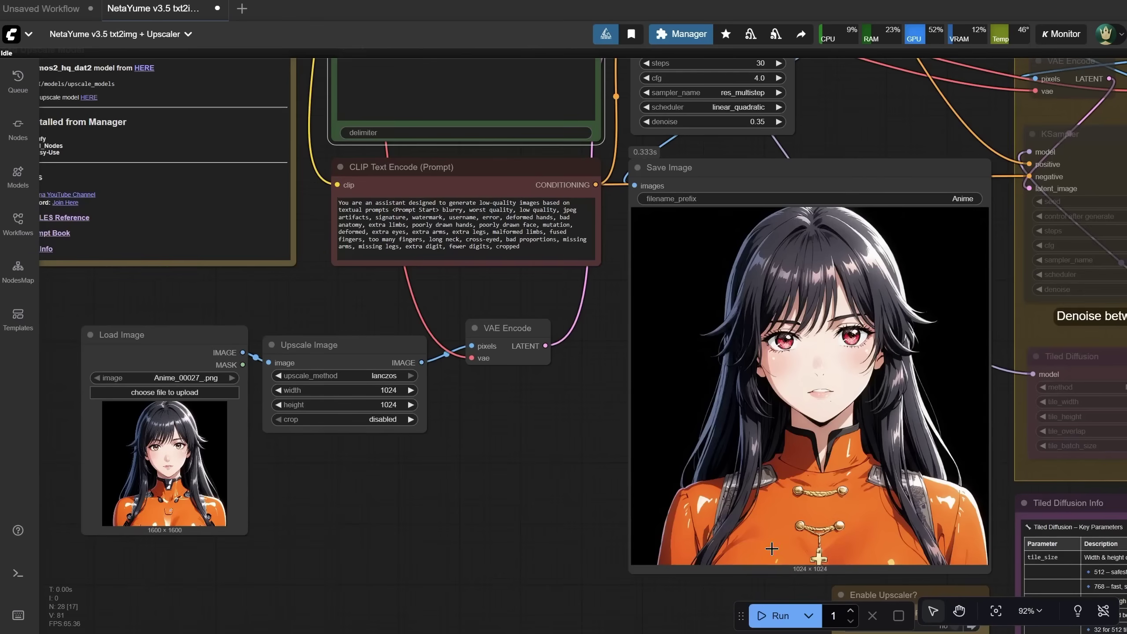
left_click_drag(884, 596, 838, 436)
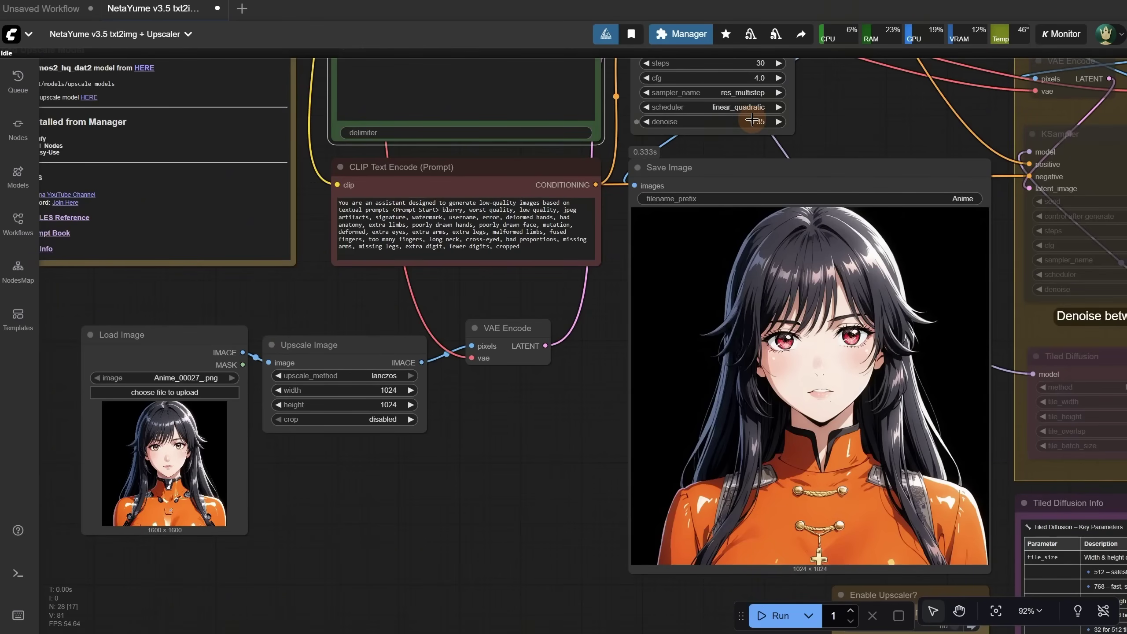
left_click(754, 121)
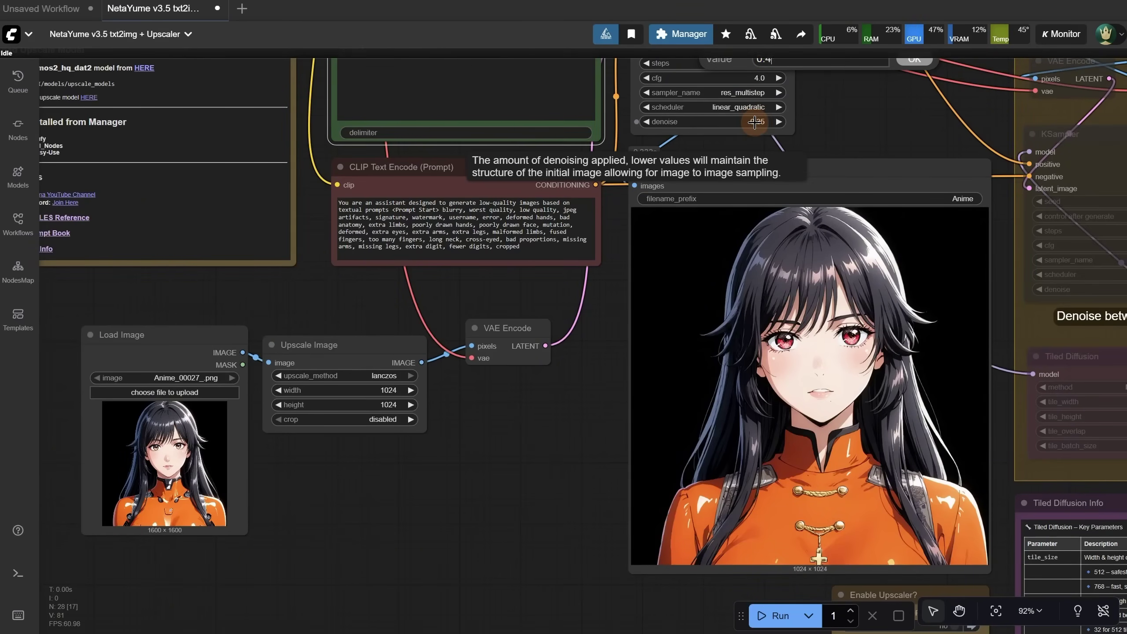
key("Return")
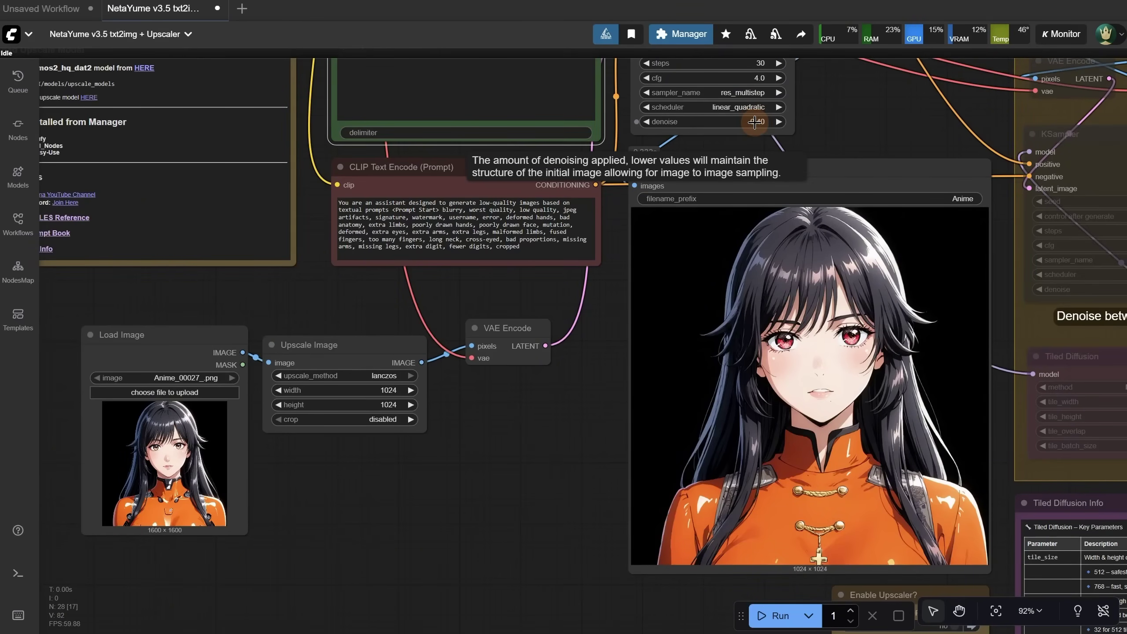
left_click(785, 620)
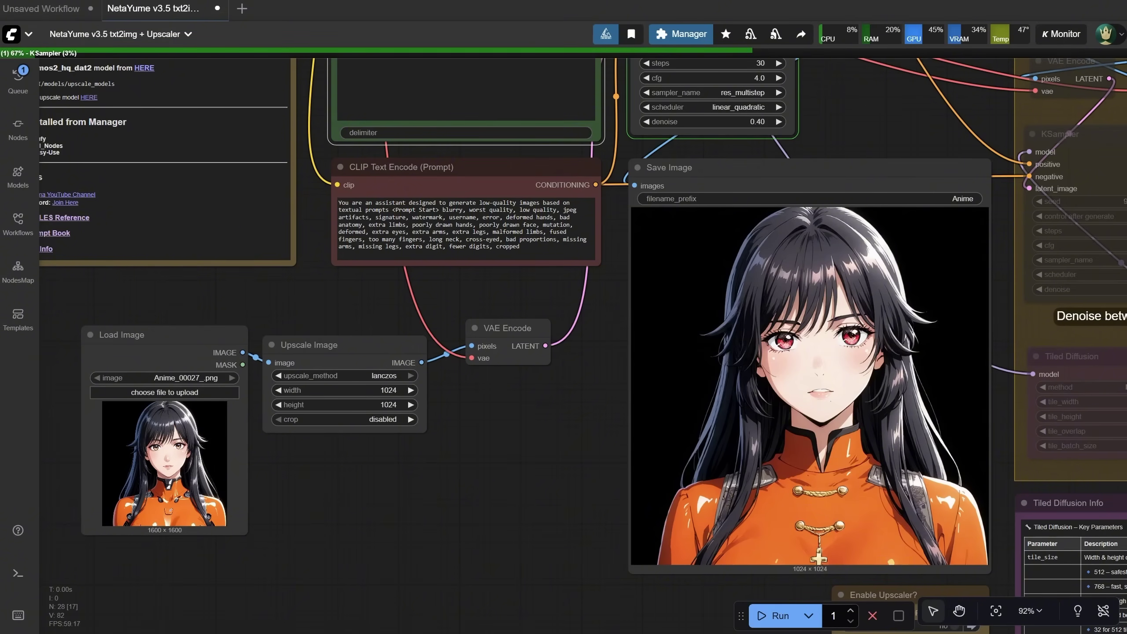
- Raise denoise to 0.45 and generate a final variation
left_click(752, 121)
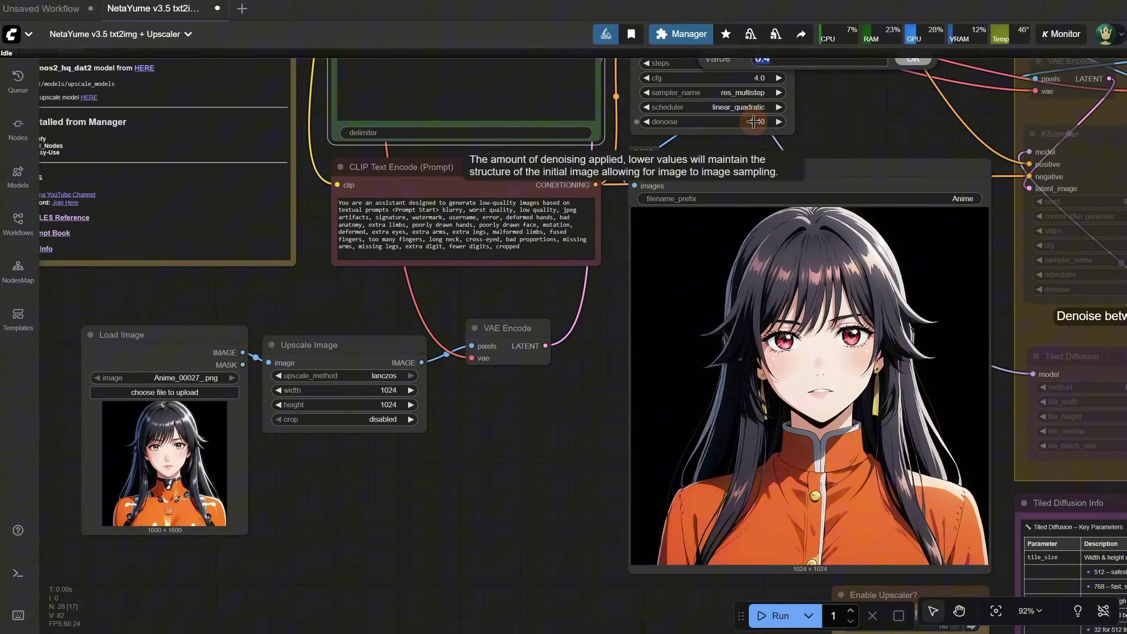
type("0.45")
key("Return")
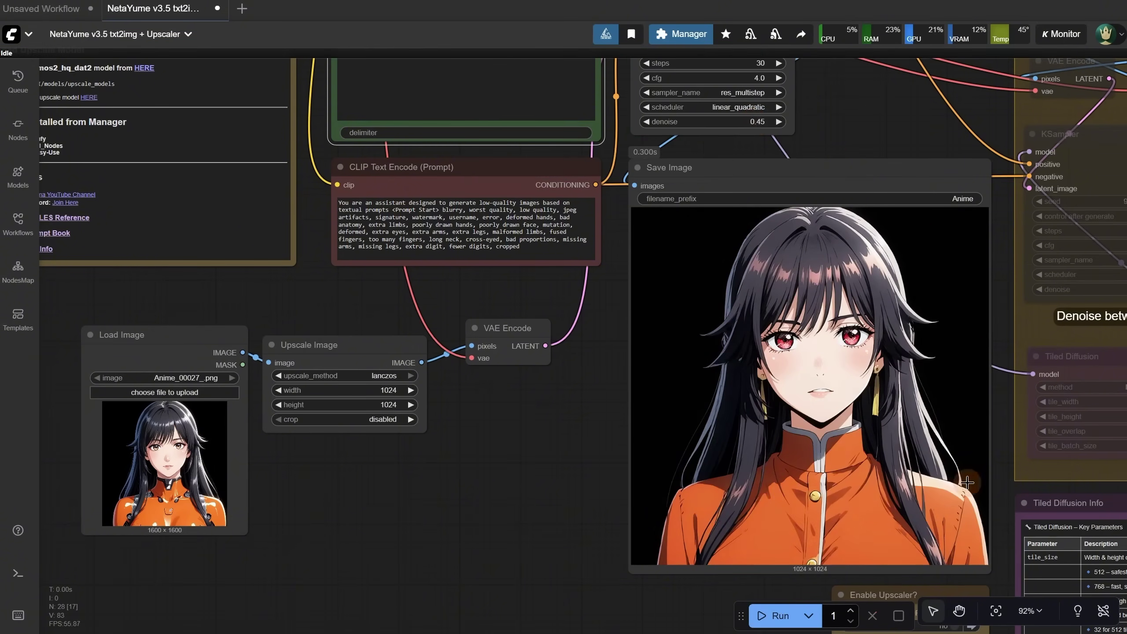
left_click(769, 624)
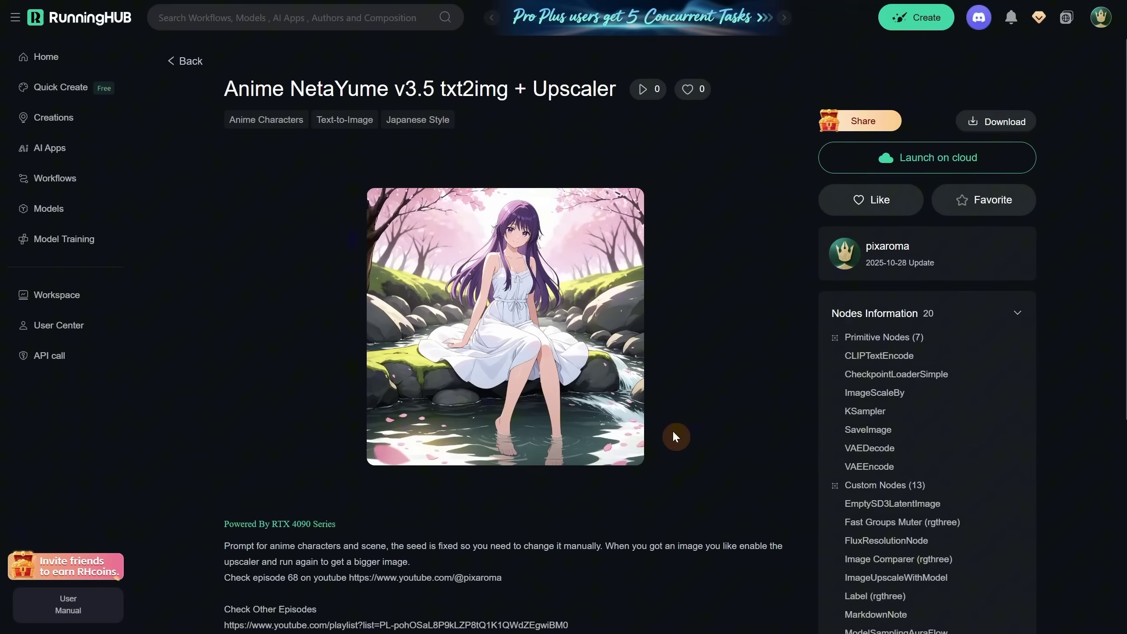
- Open the NetaYume workflow in the cloud editor and check the prompt, keeping the 1:1 aspect ratio
left_click(936, 163)
scroll(294, 267, "up", 3)
scroll(318, 430, "up", 2)
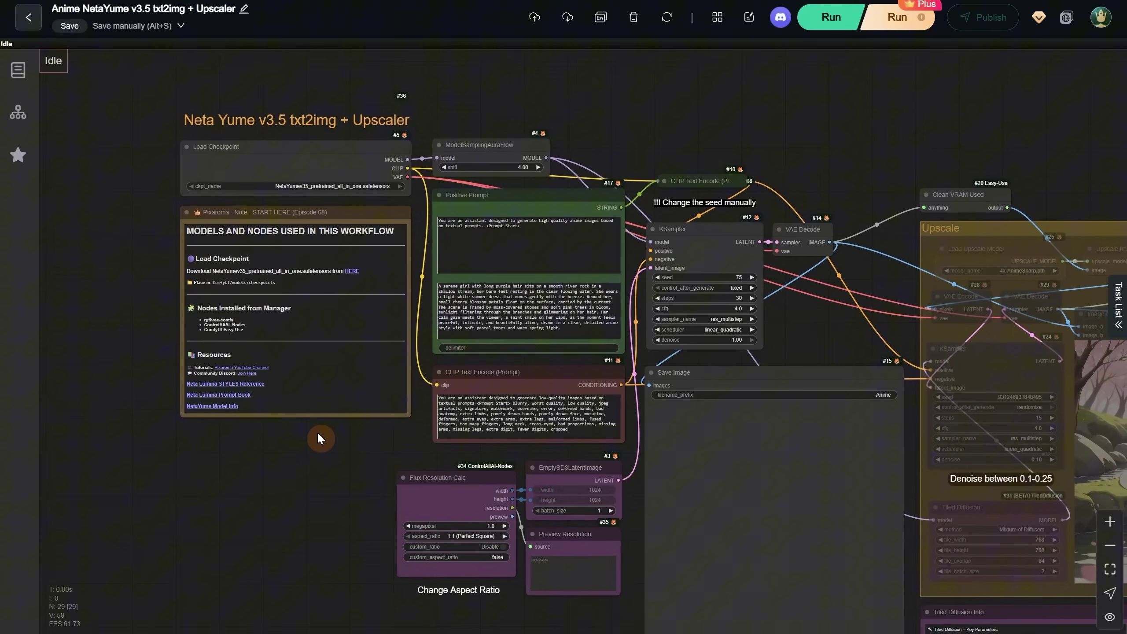
scroll(328, 432, "up", 2)
scroll(336, 430, "up", 1)
left_click_drag(411, 433, 287, 551)
triple_click(673, 367)
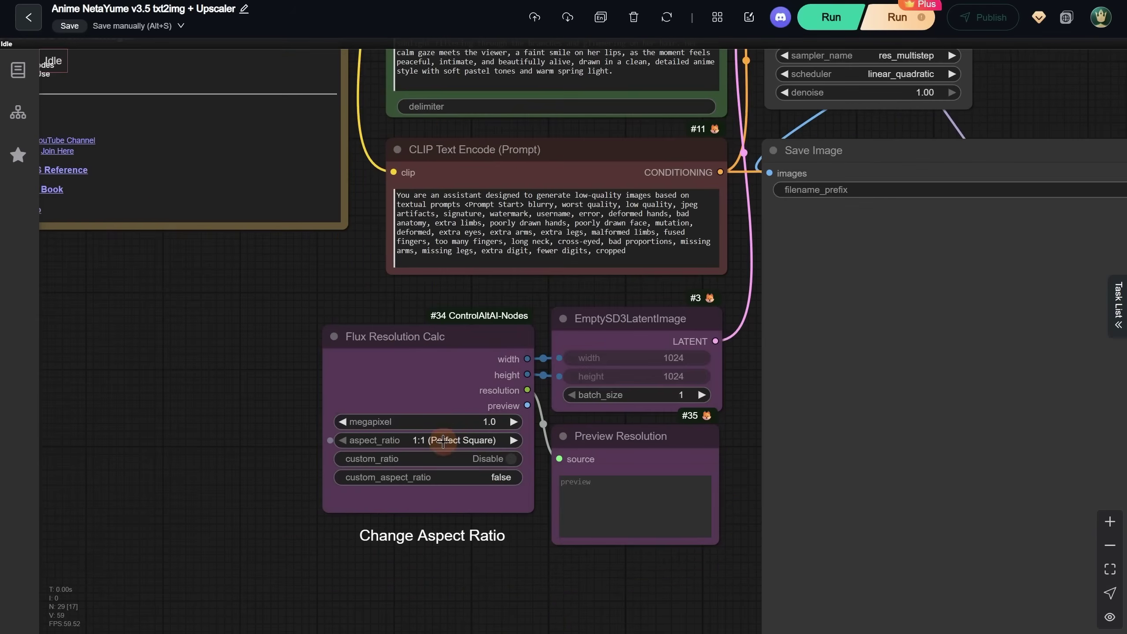
left_click(421, 440)
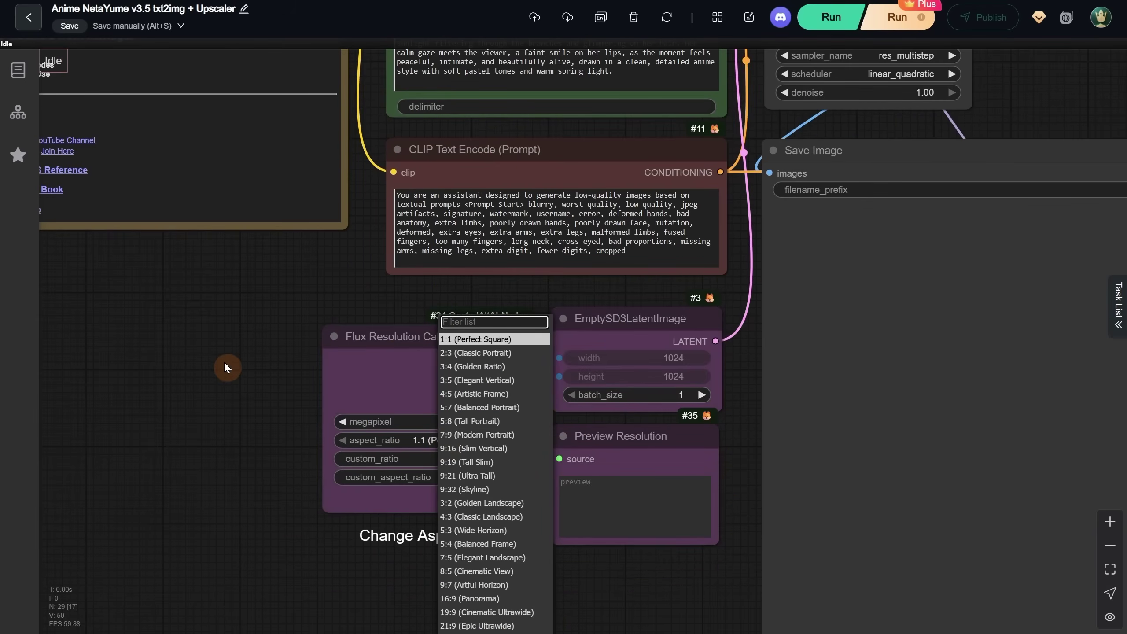
left_click(269, 350)
scroll(271, 346, "down", 3)
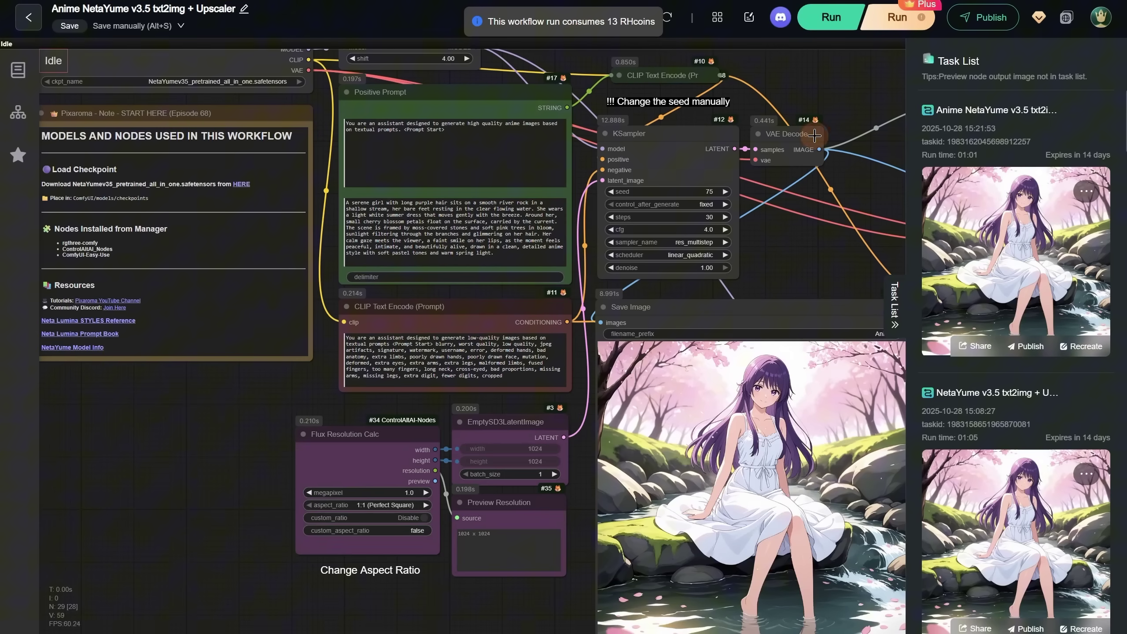
- Raise the seed to 76 and run a new generation
left_click(726, 191)
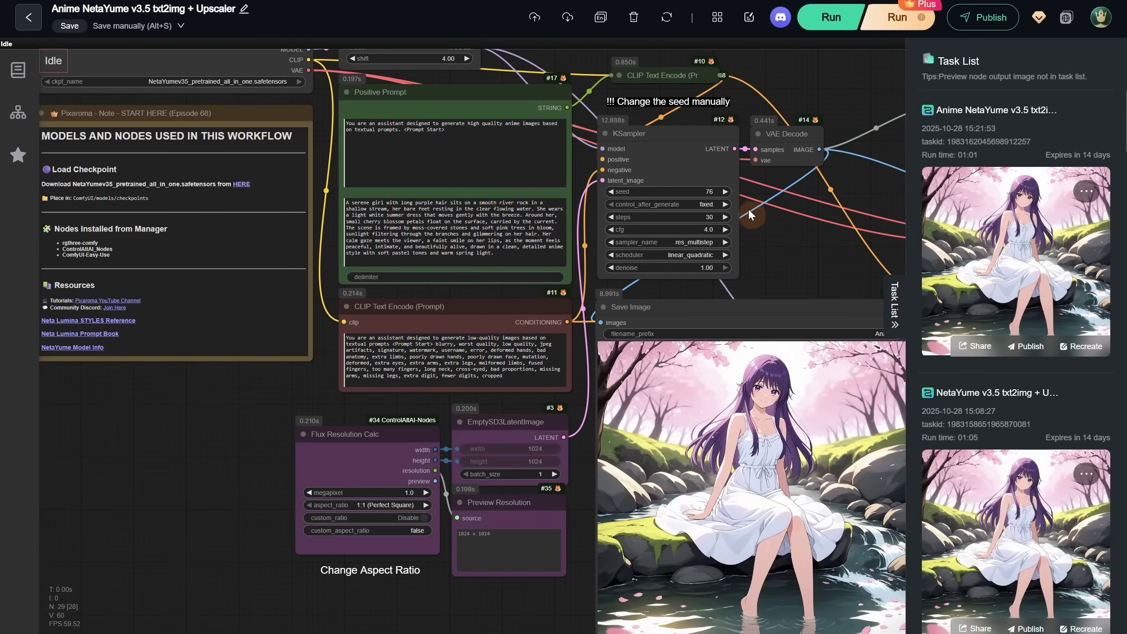
left_click(902, 23)
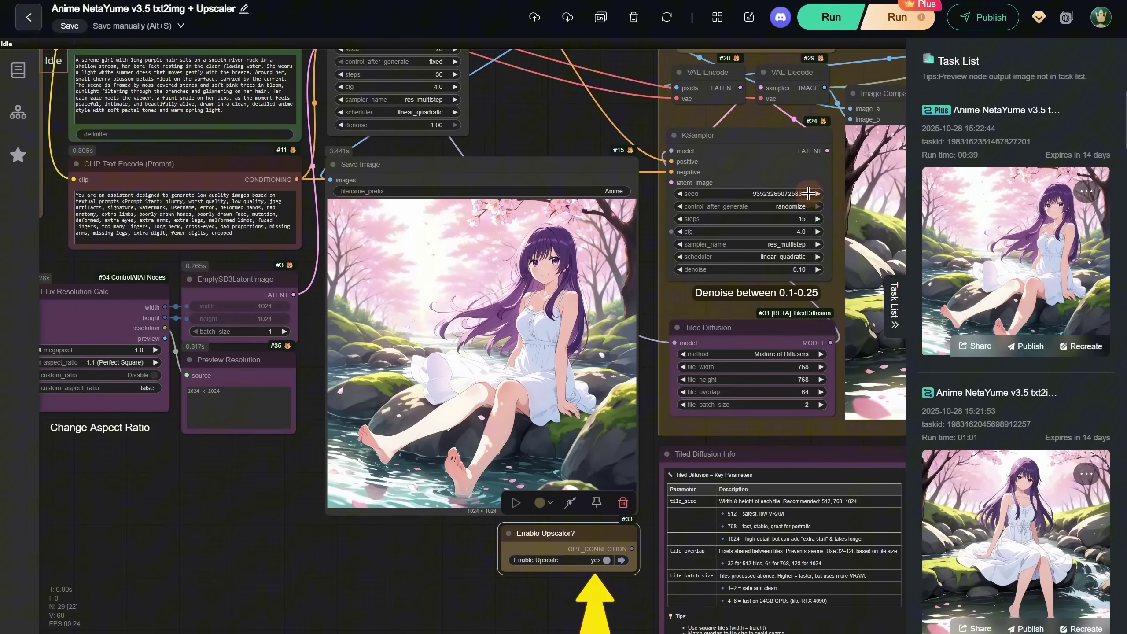
- Run with upscaling enabled, set tiled diffusion batch size to 8, and run again
left_click(885, 25)
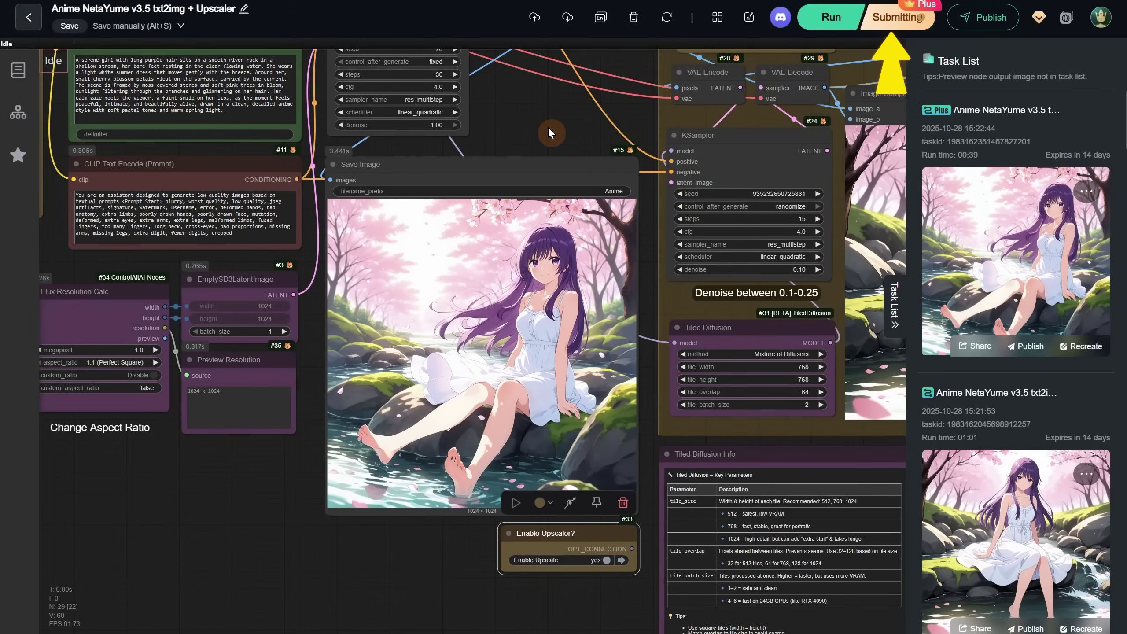
left_click(491, 415)
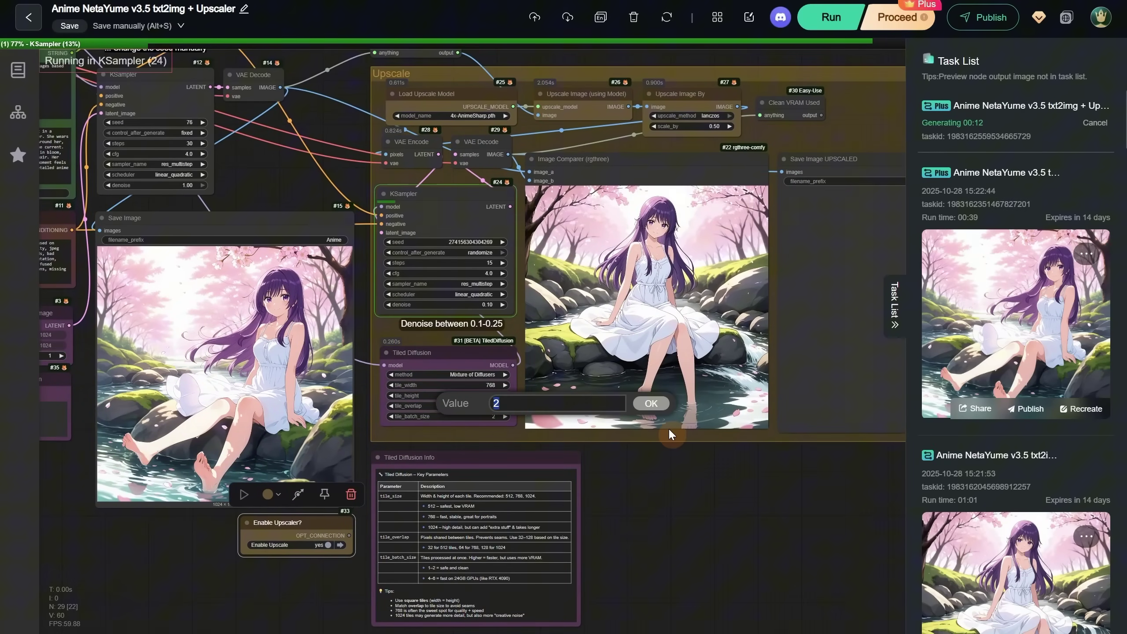
type("8")
key("Return")
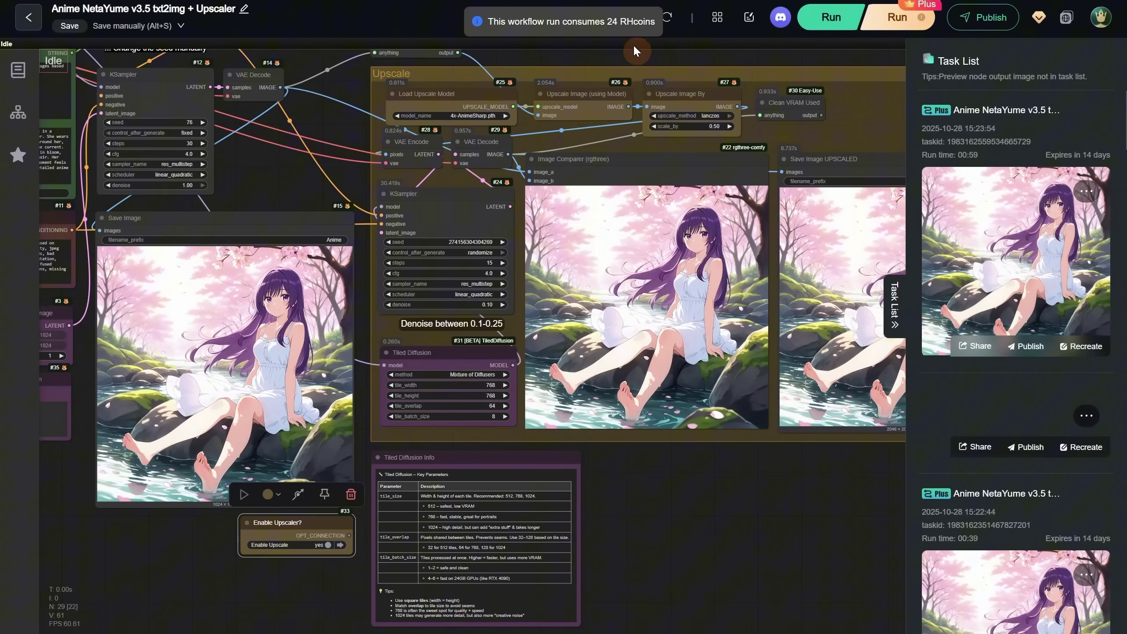
scroll(698, 243, "up", 8)
scroll(698, 243, "up", 8)
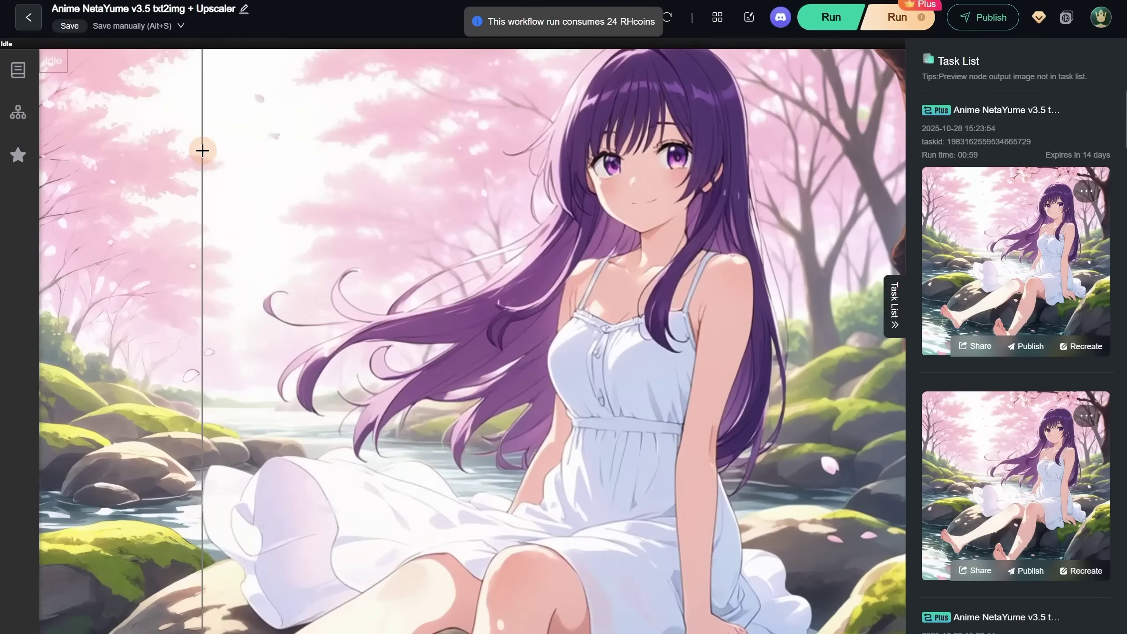
scroll(553, 173, "down", 10)
scroll(768, 471, "down", 4)
scroll(616, 458, "up", 4)
left_click(880, 32)
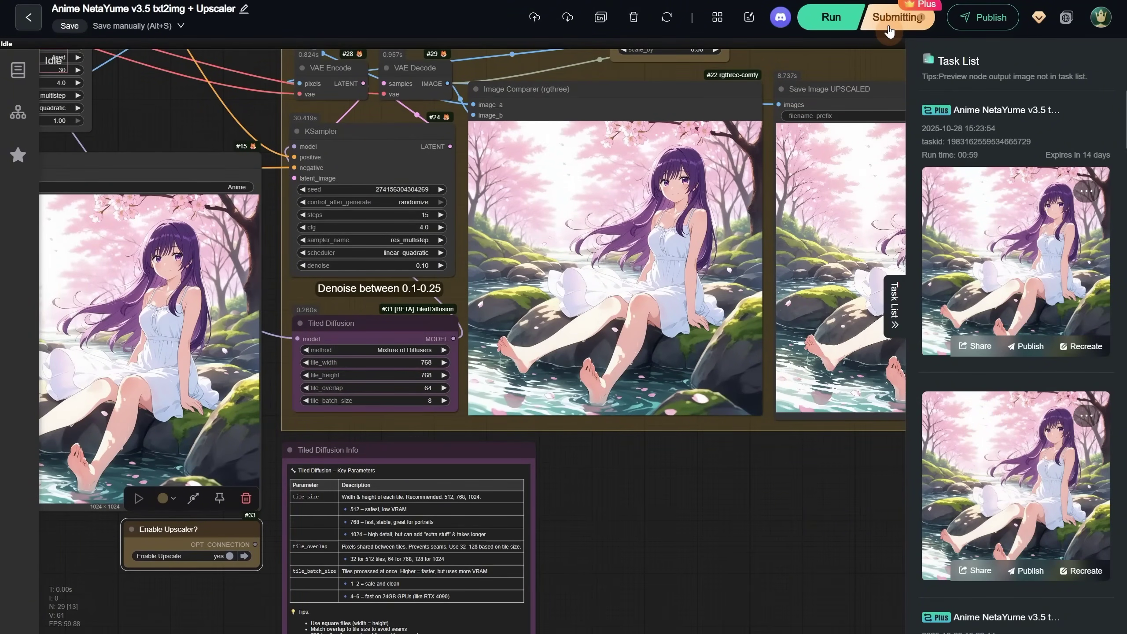
- Switch off the upscaling step in the workflow graph
left_click(985, 183)
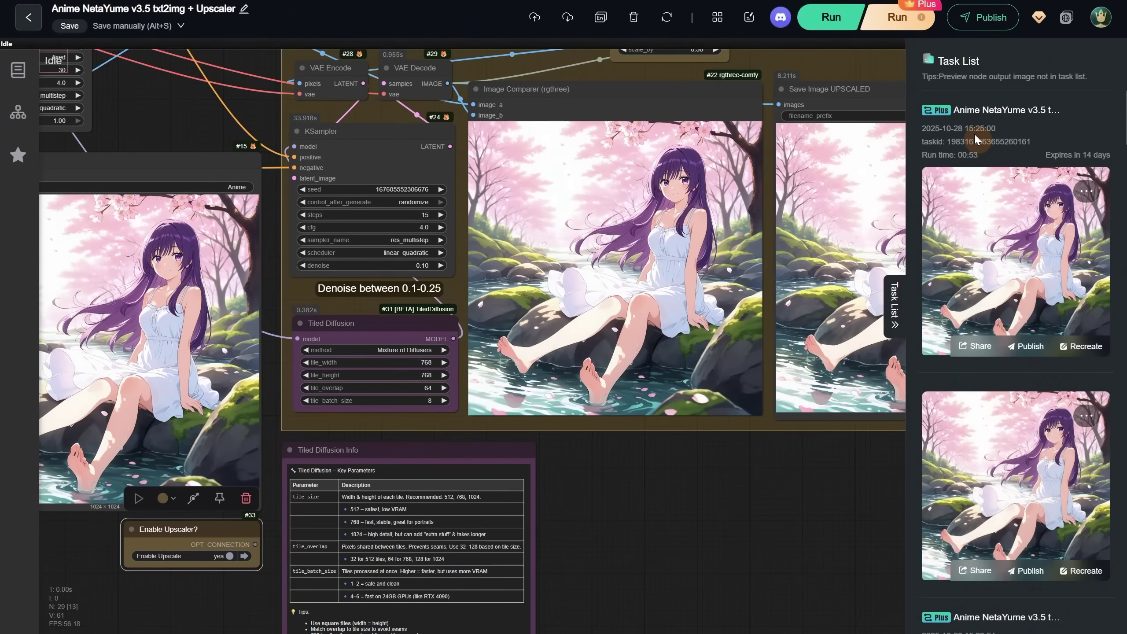
left_click(795, 512)
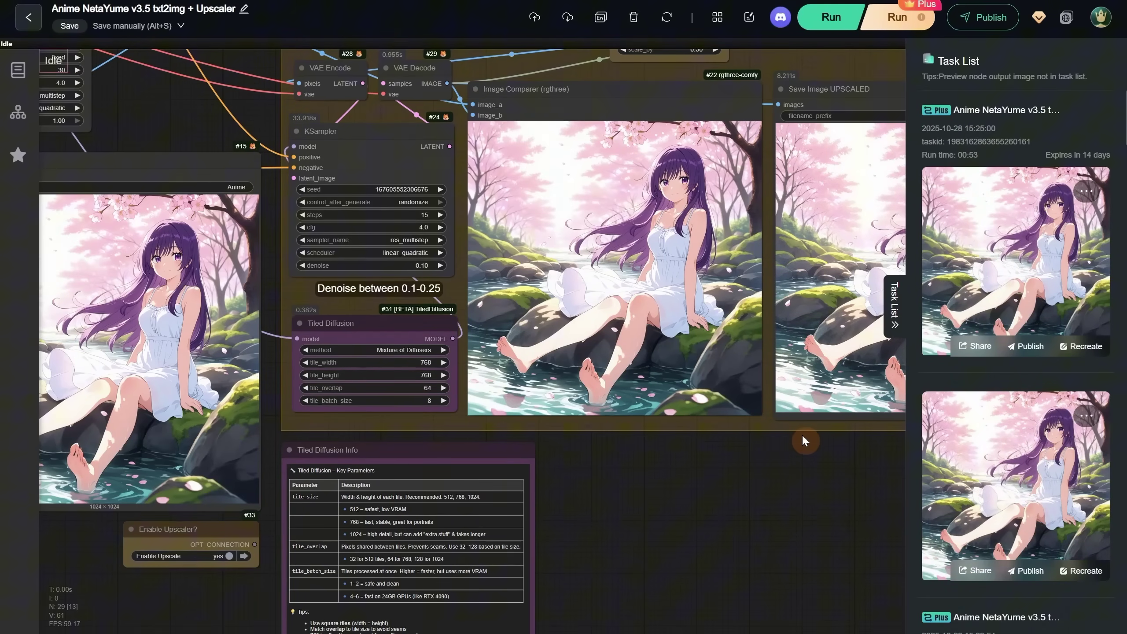
scroll(801, 439, "down", 2)
scroll(765, 461, "down", 2)
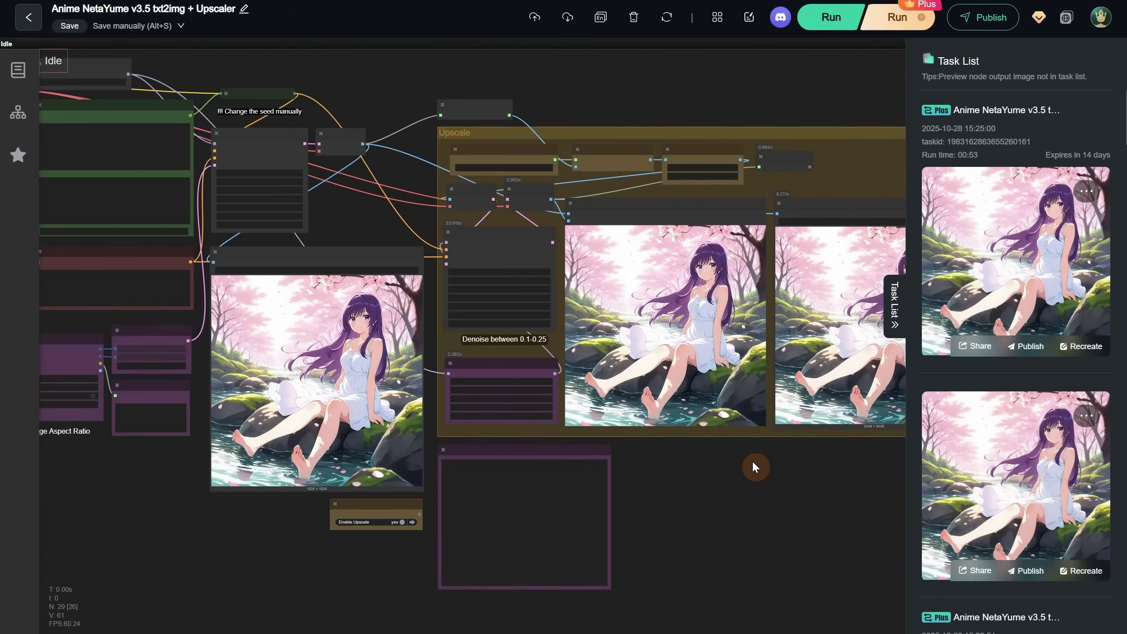
left_click_drag(705, 480, 863, 470)
scroll(502, 440, "up", 3)
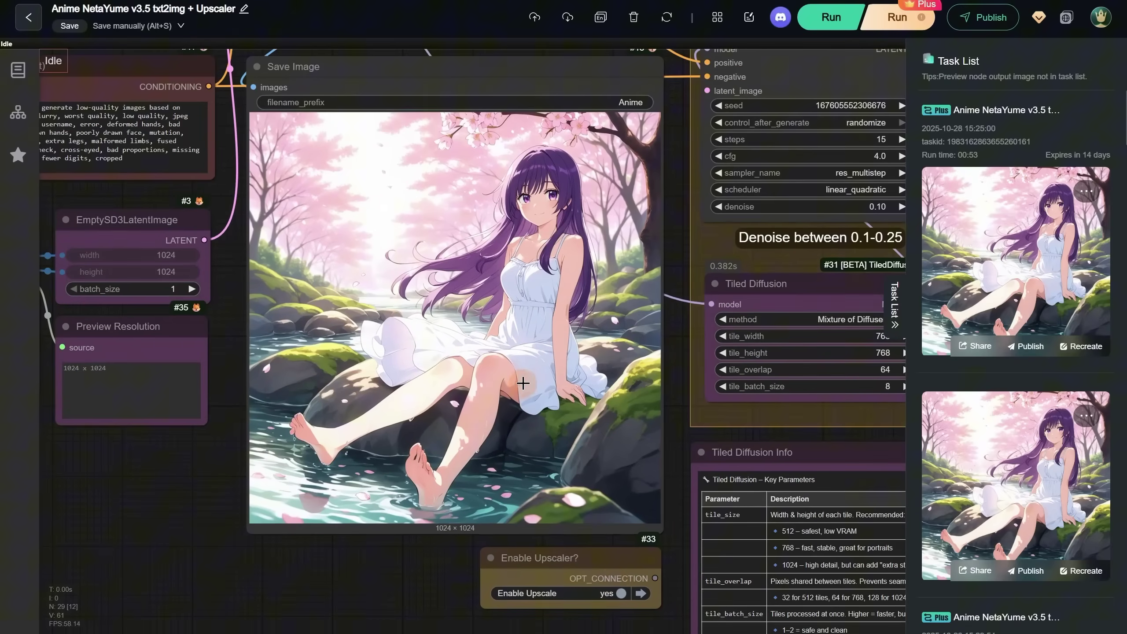
left_click(621, 590)
scroll(621, 587, "down", 2)
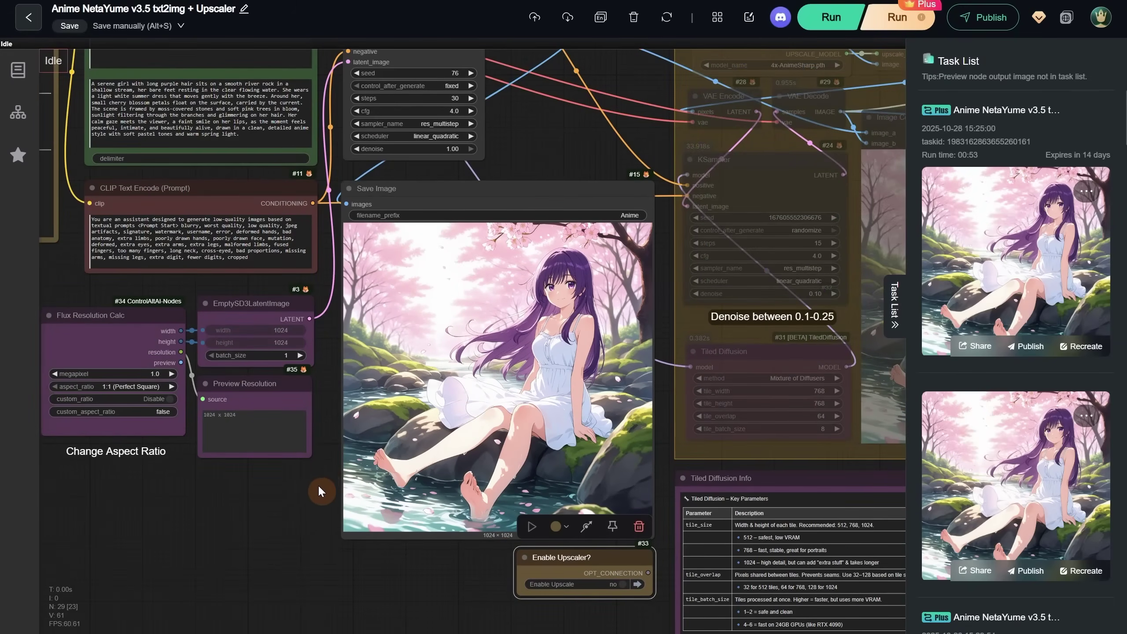
scroll(313, 488, "down", 1)
left_click_drag(234, 492, 305, 548)
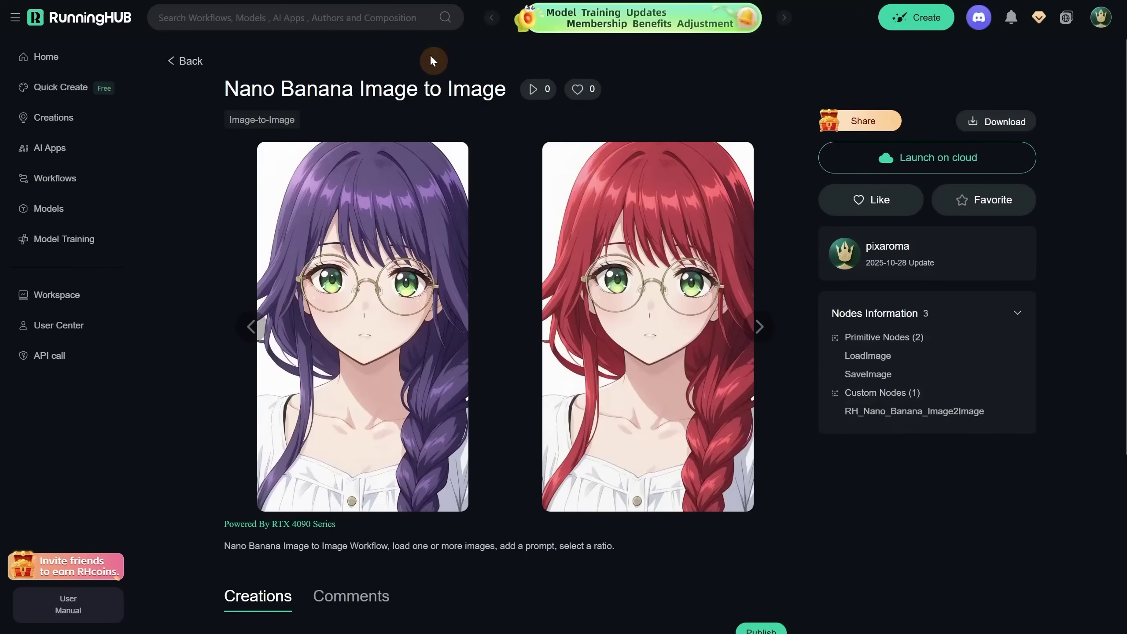
- Open the Nano Banana Image to Image workflow in the cloud editor
left_click_drag(307, 89, 470, 91)
left_click(700, 106)
left_click(892, 159)
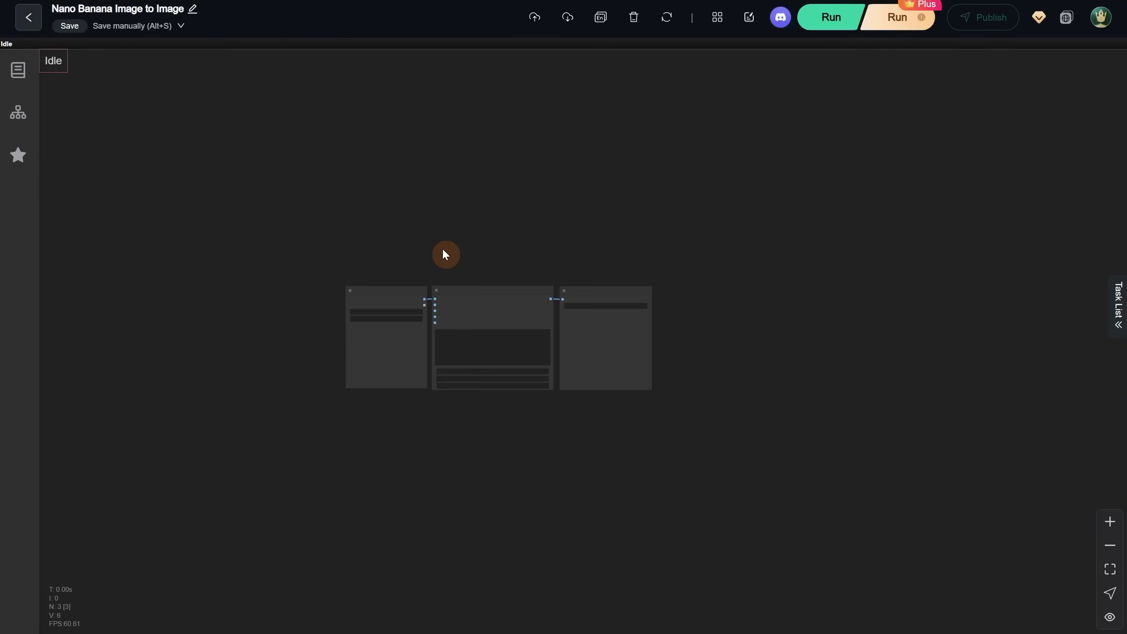
scroll(445, 255, "up", 5)
left_click_drag(462, 244, 491, 71)
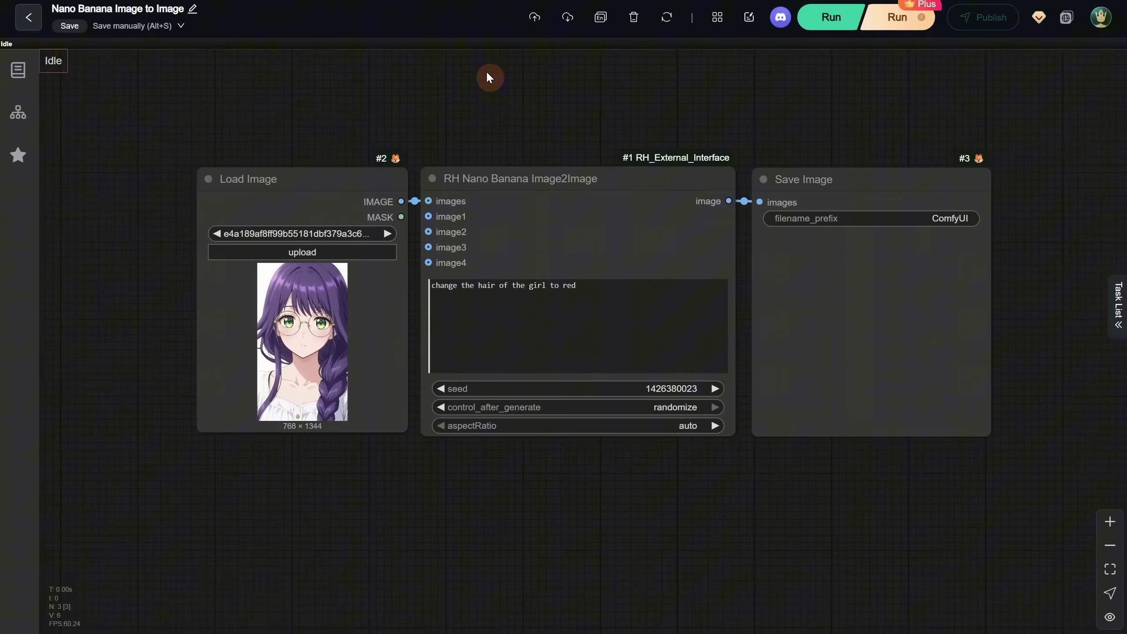
scroll(323, 248, "up", 2)
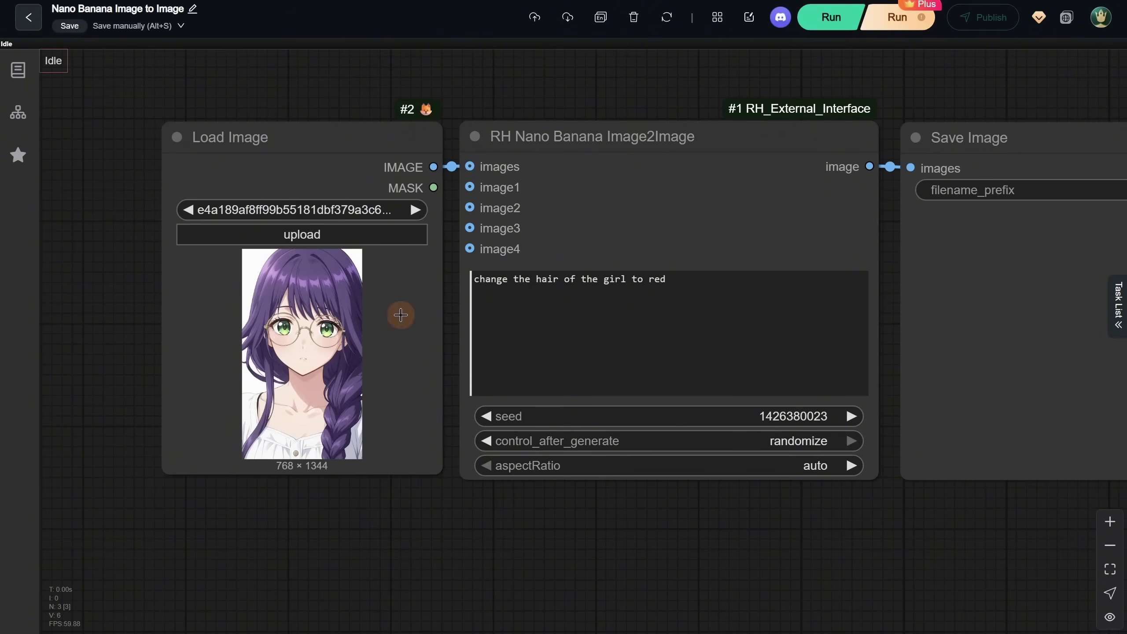
- Run the 'change the hair of the girl to red' edit and review the red-haired result and cost
left_click_drag(694, 287, 435, 271)
left_click(912, 92)
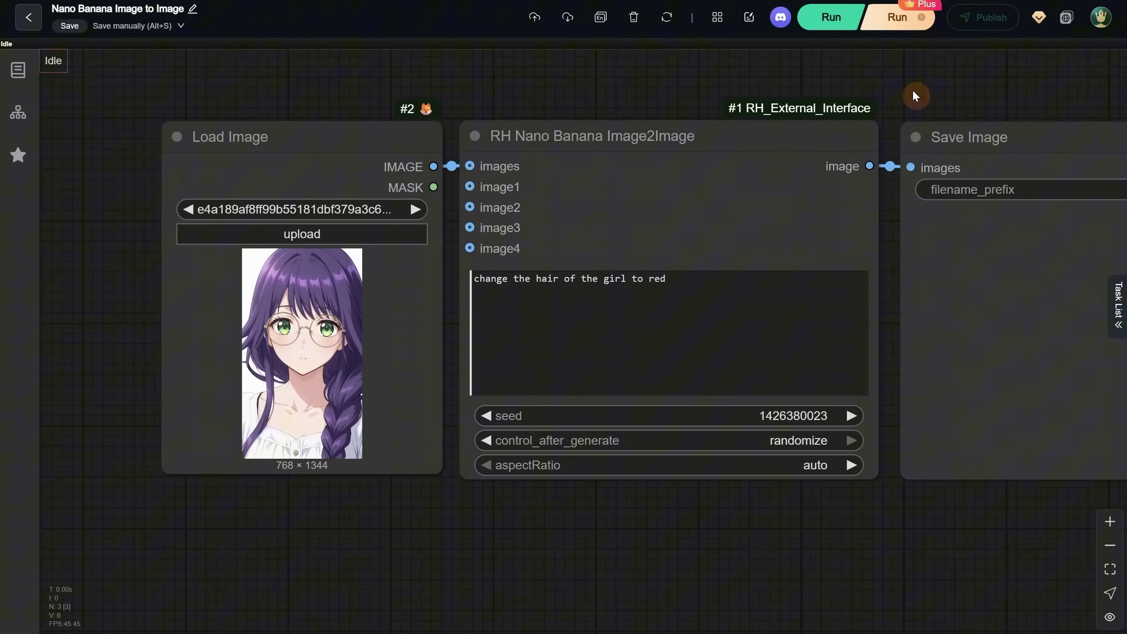
left_click(828, 32)
left_click_drag(875, 525, 756, 532)
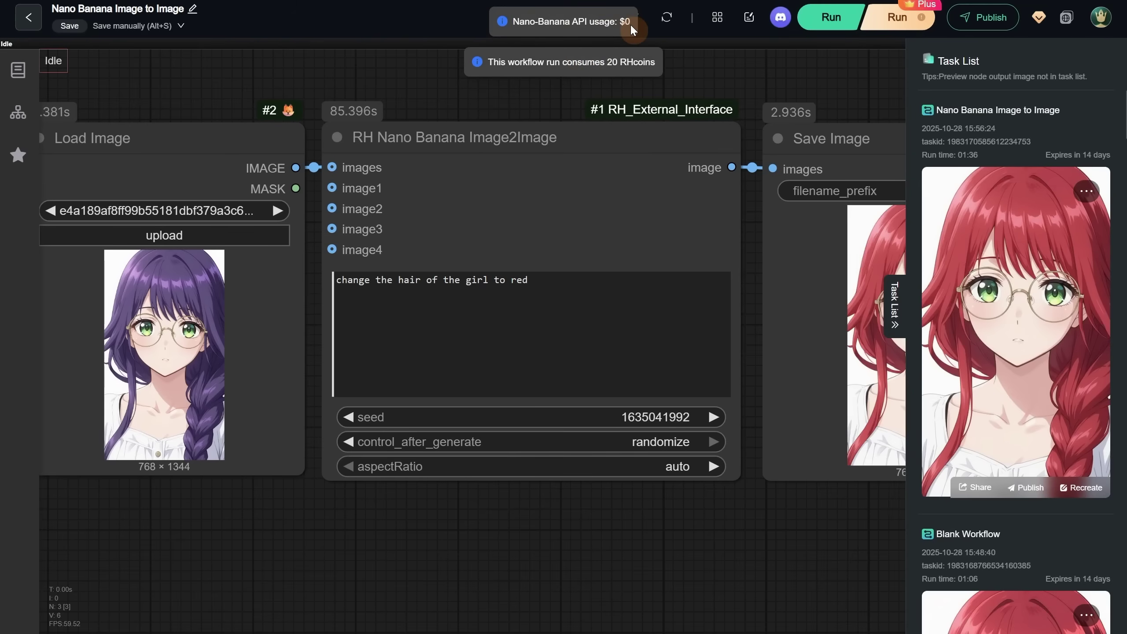
double_click(627, 22)
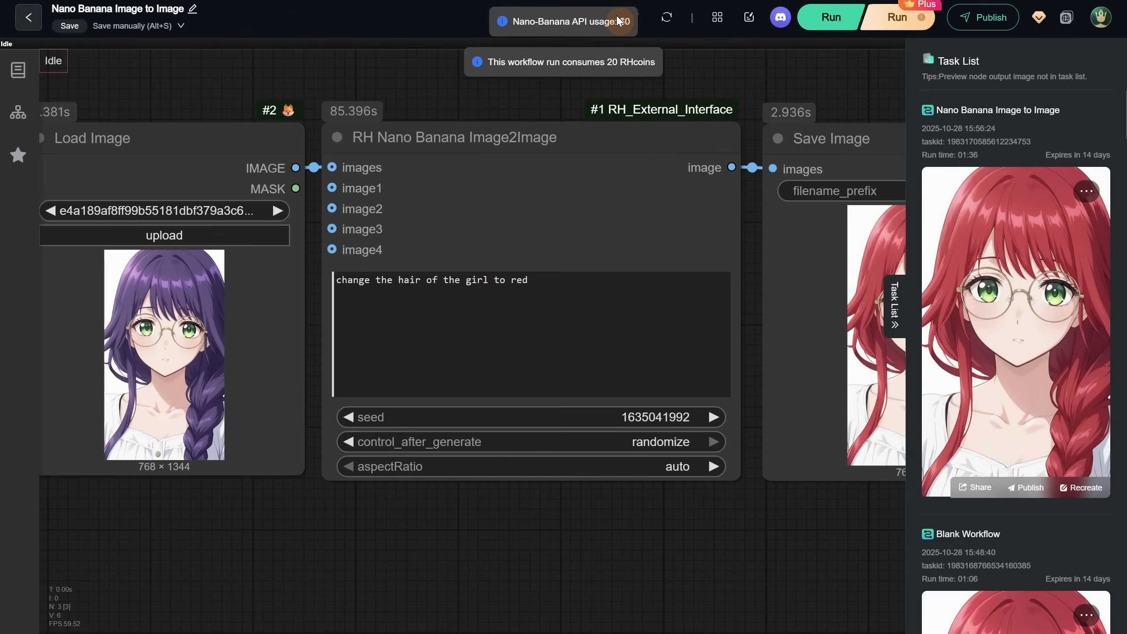
left_click(696, 79)
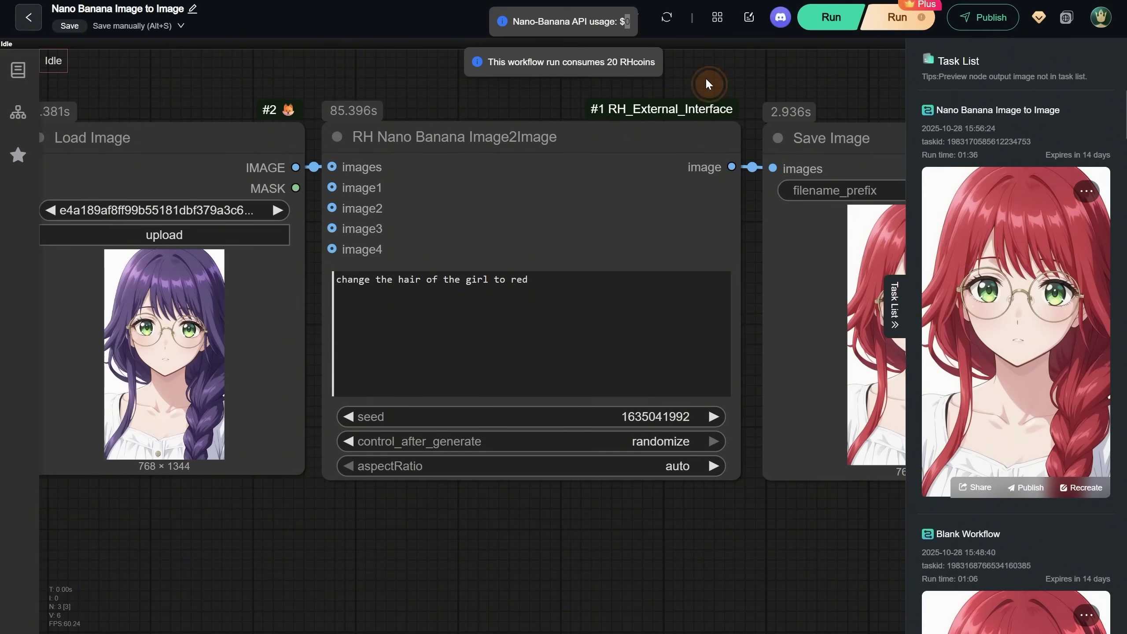
left_click_drag(712, 75, 552, 56)
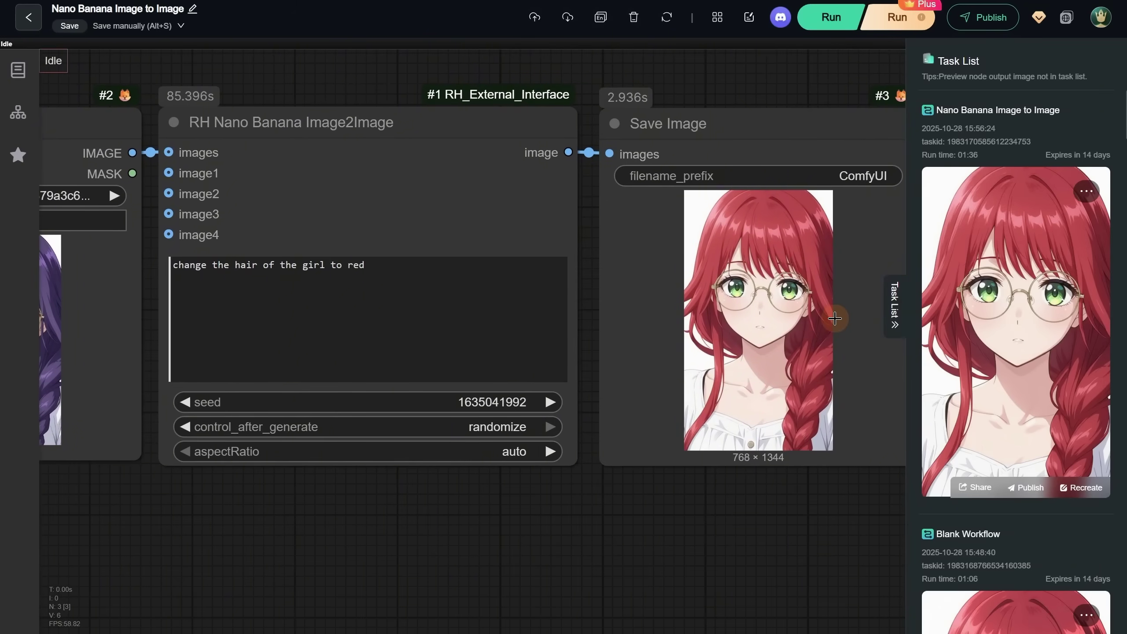
scroll(835, 318, "up", 2)
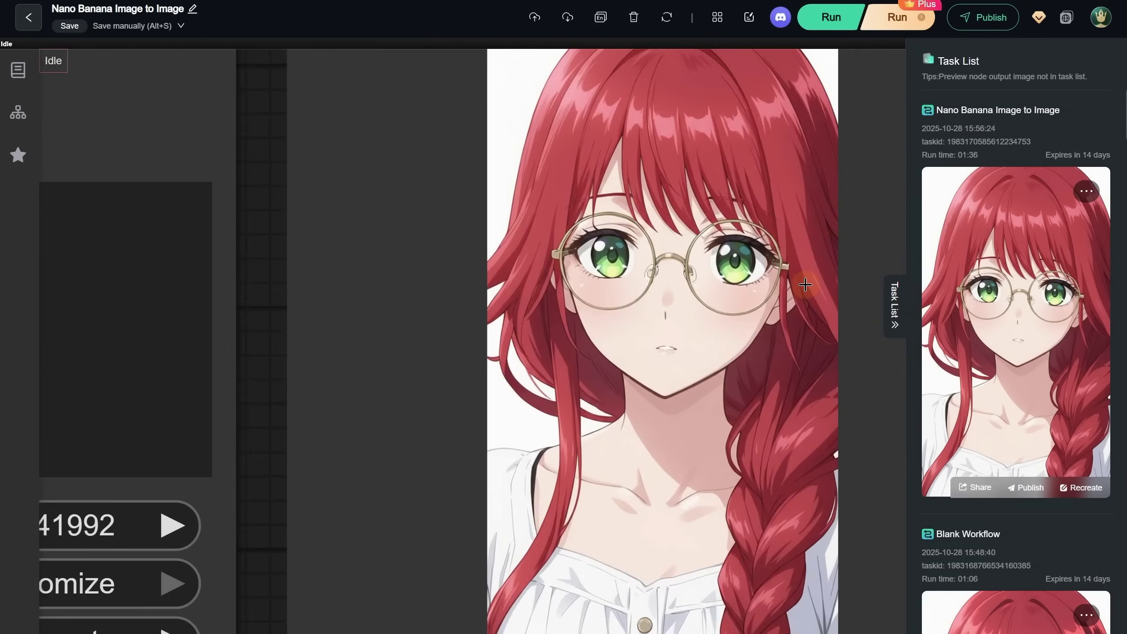
scroll(803, 283, "down", 3)
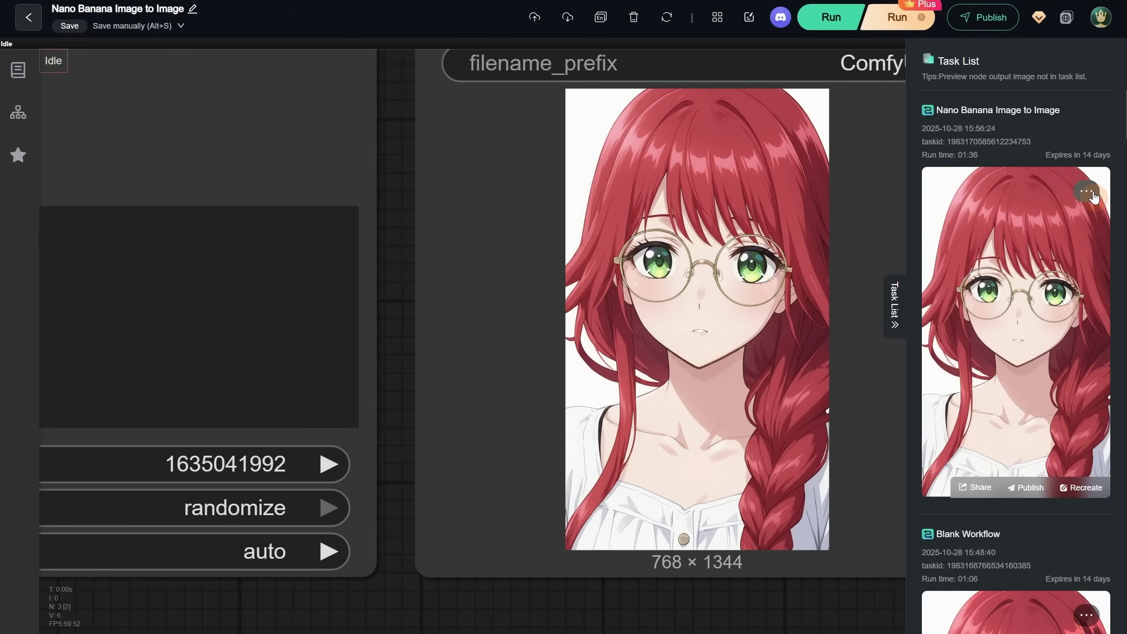
left_click(1091, 195)
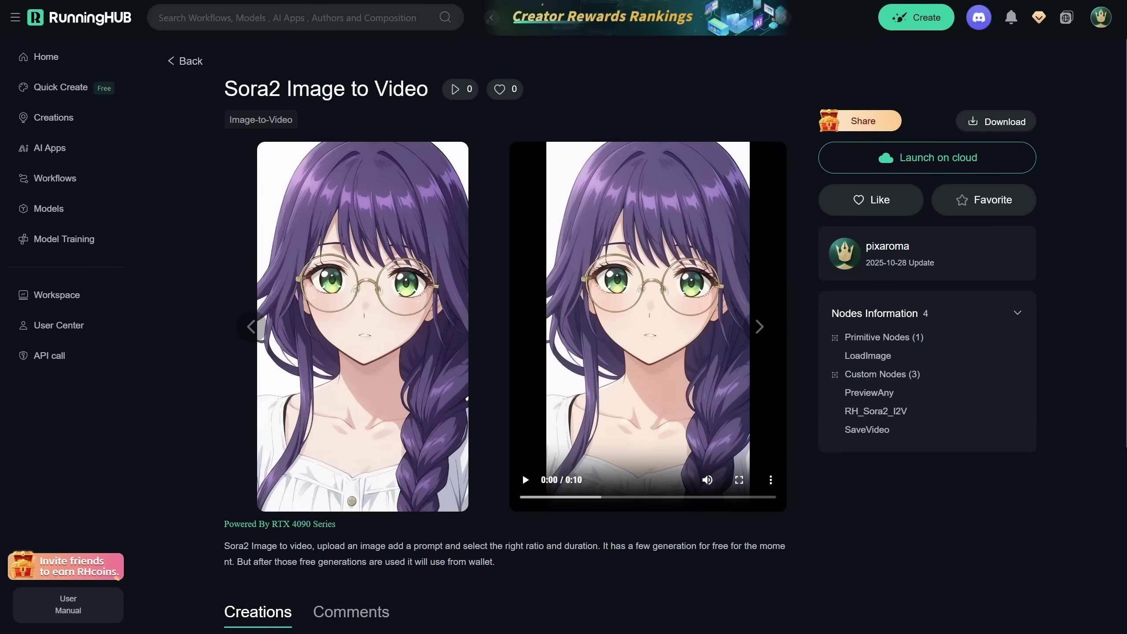
- Upload the red-haired girl image into the Sora2 workflow
left_click_drag(224, 89, 404, 89)
left_click(606, 77)
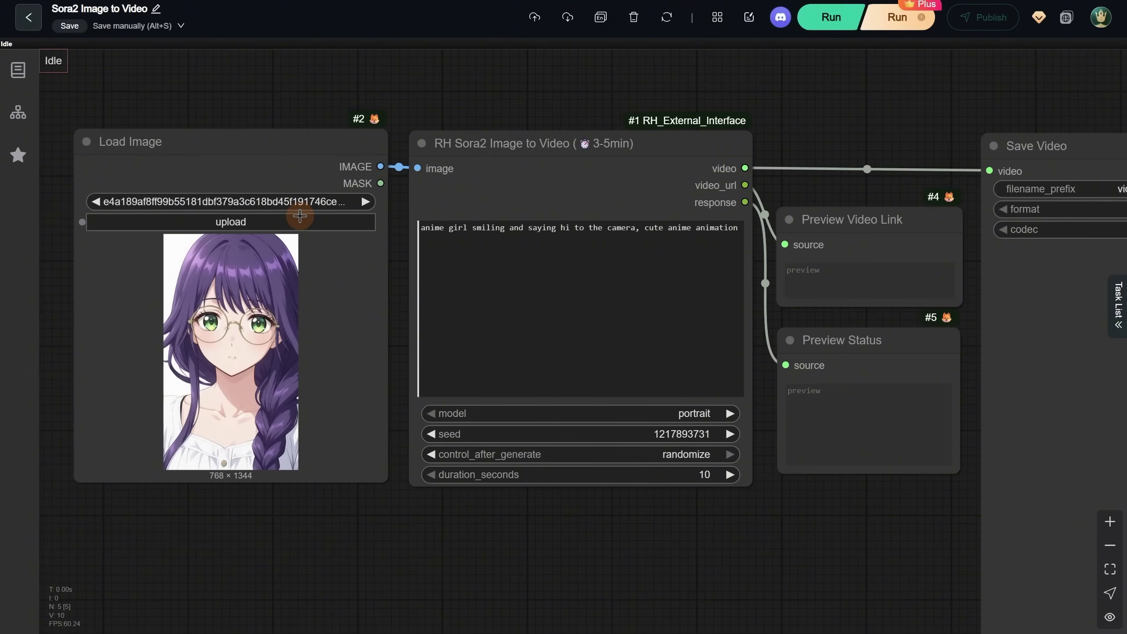
left_click(299, 215)
double_click(462, 57)
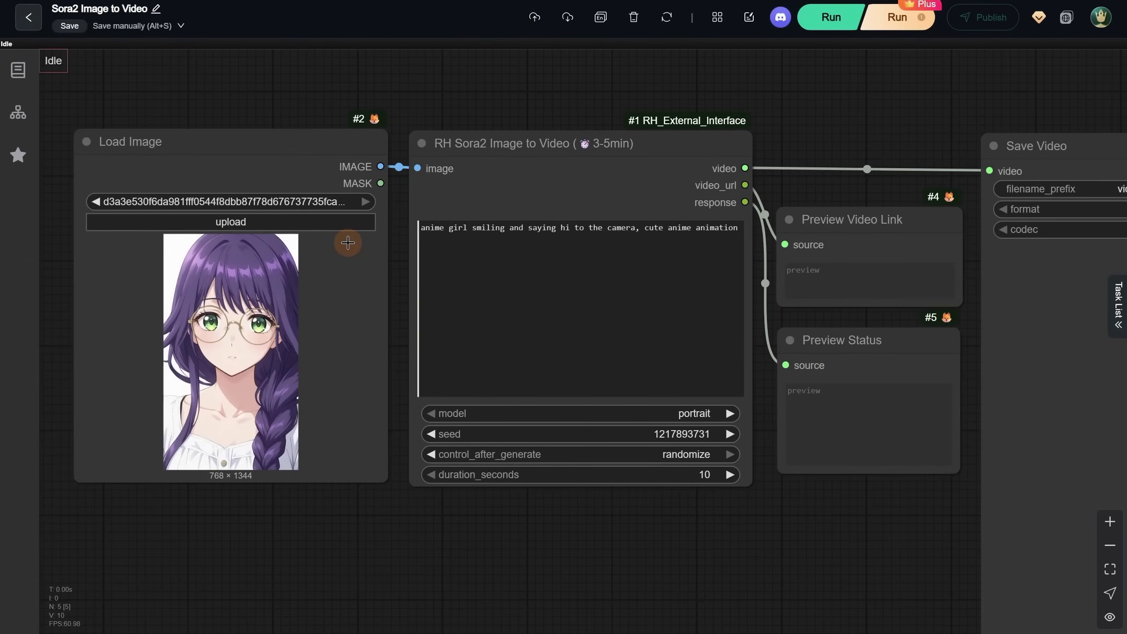
- Insert 'is putting on a hat and' into the prompt, keep portrait, and start the video run
scroll(488, 244, "up", 1)
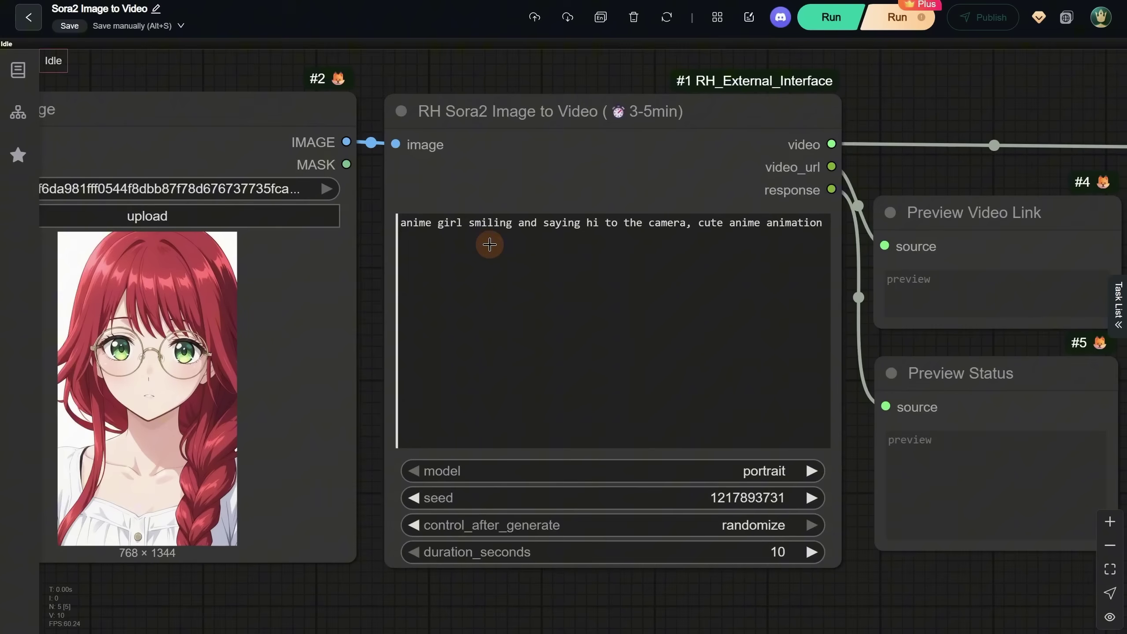
scroll(736, 239, "up", 1)
scroll(736, 240, "down", 1)
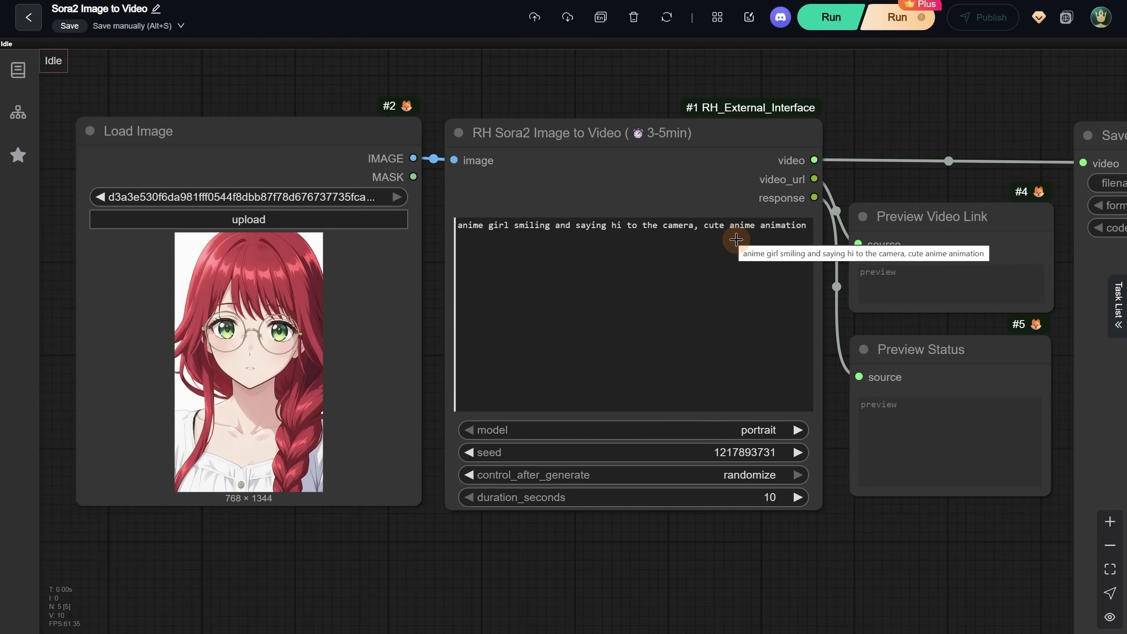
left_click(515, 225)
type("is putting")
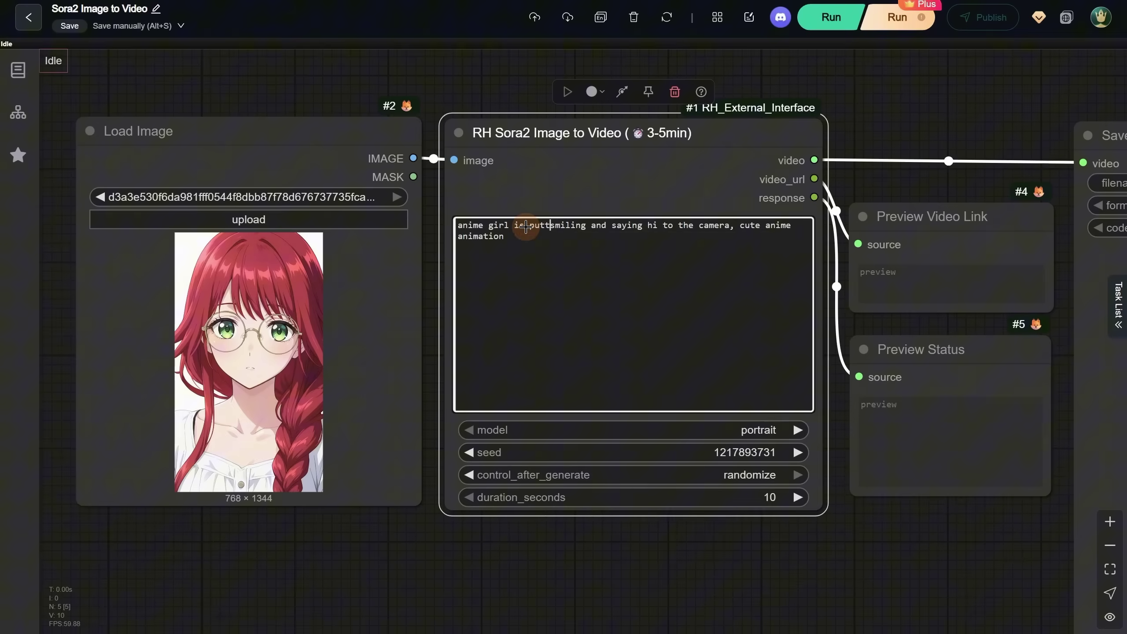
type(" on a hat and")
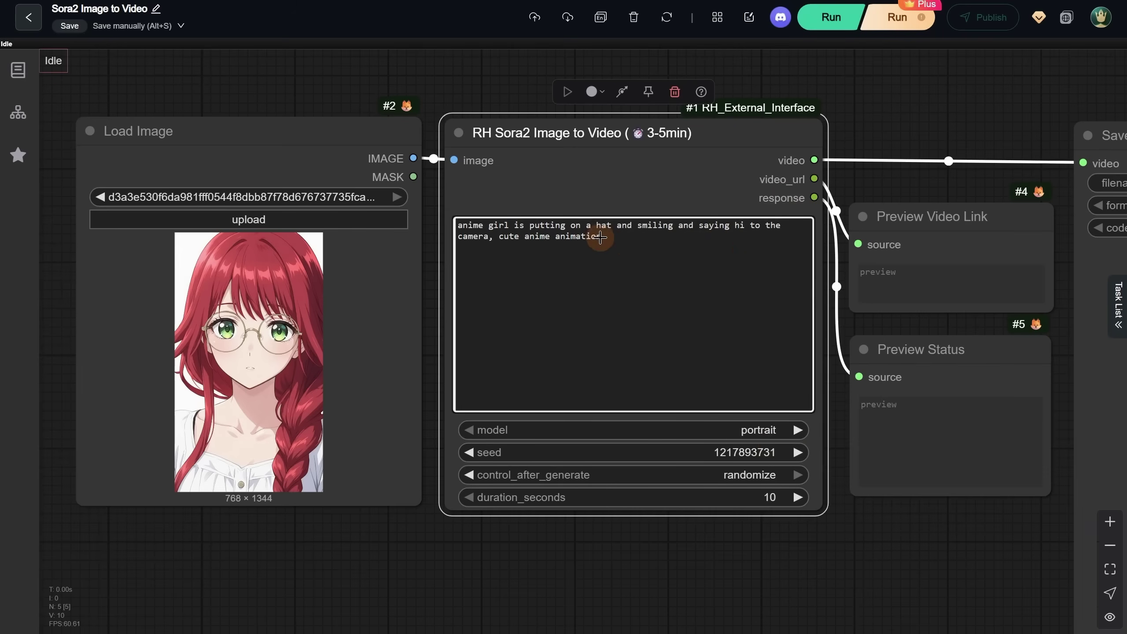
scroll(654, 321, "down", 1)
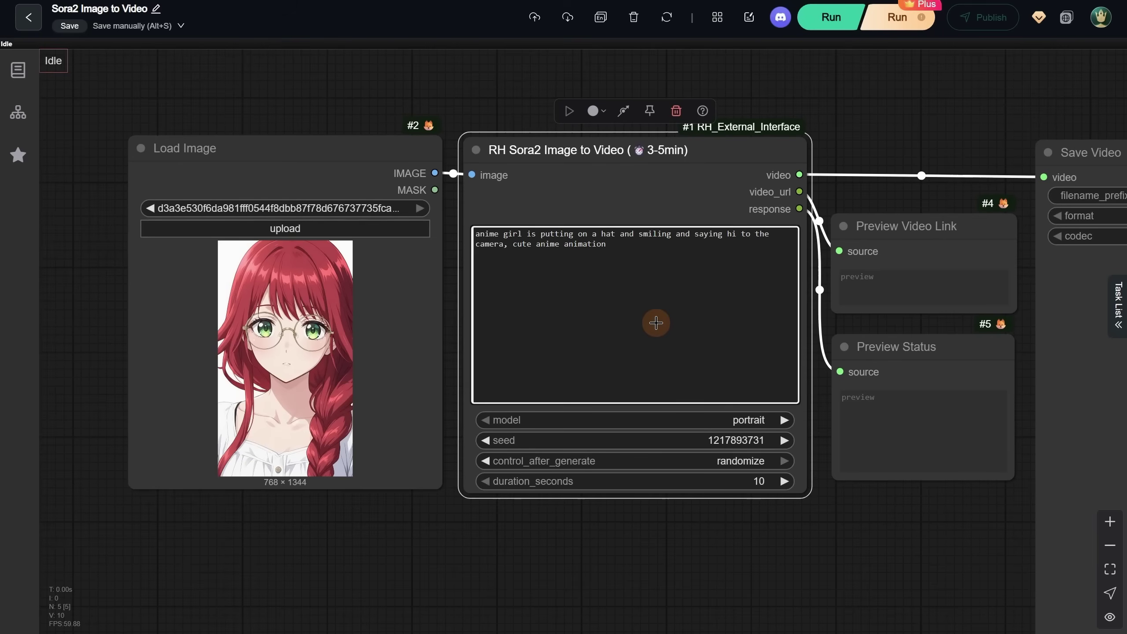
left_click(718, 422)
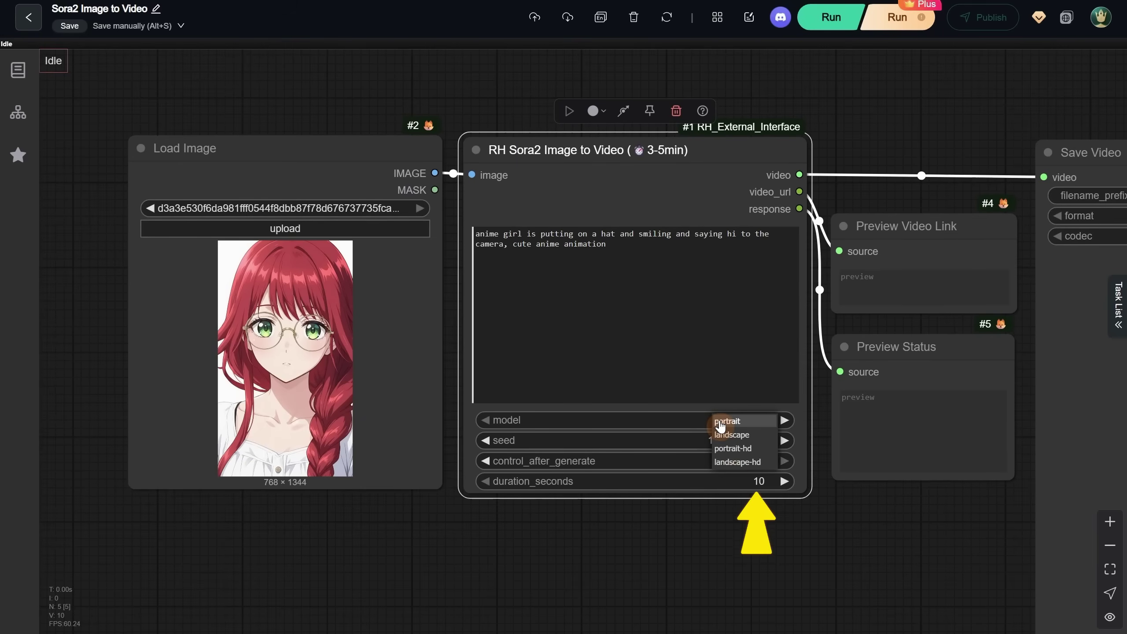
left_click(720, 425)
left_click_drag(886, 516, 732, 508)
left_click(825, 27)
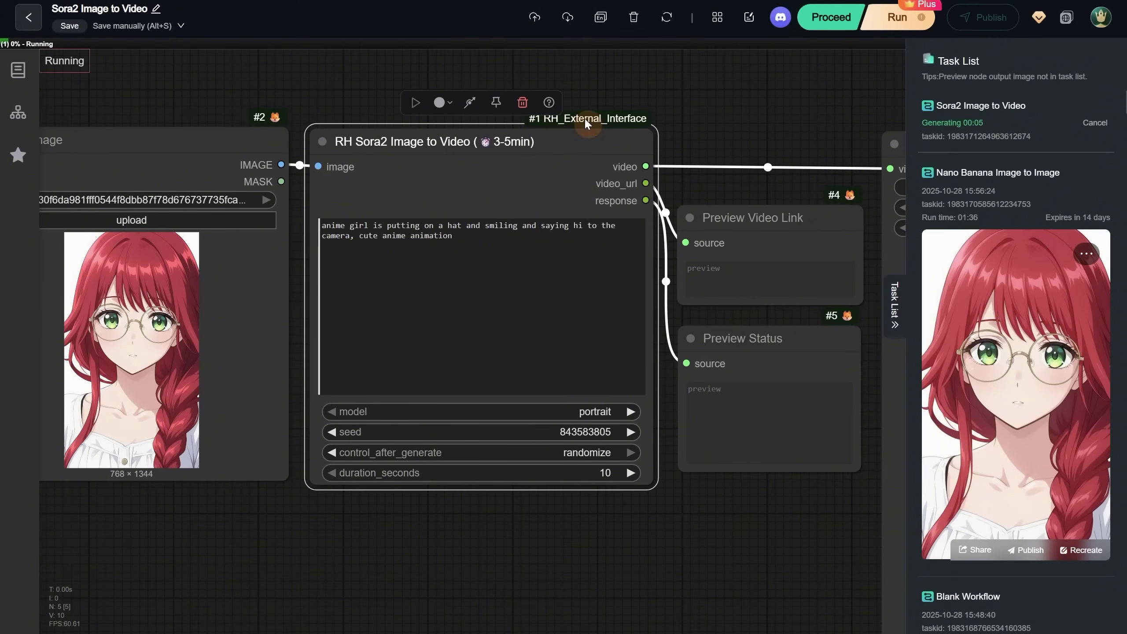
- View the finished 10-second Sora2 video of the girl putting on a straw hat and waving
scroll(1016, 439, "down", 10)
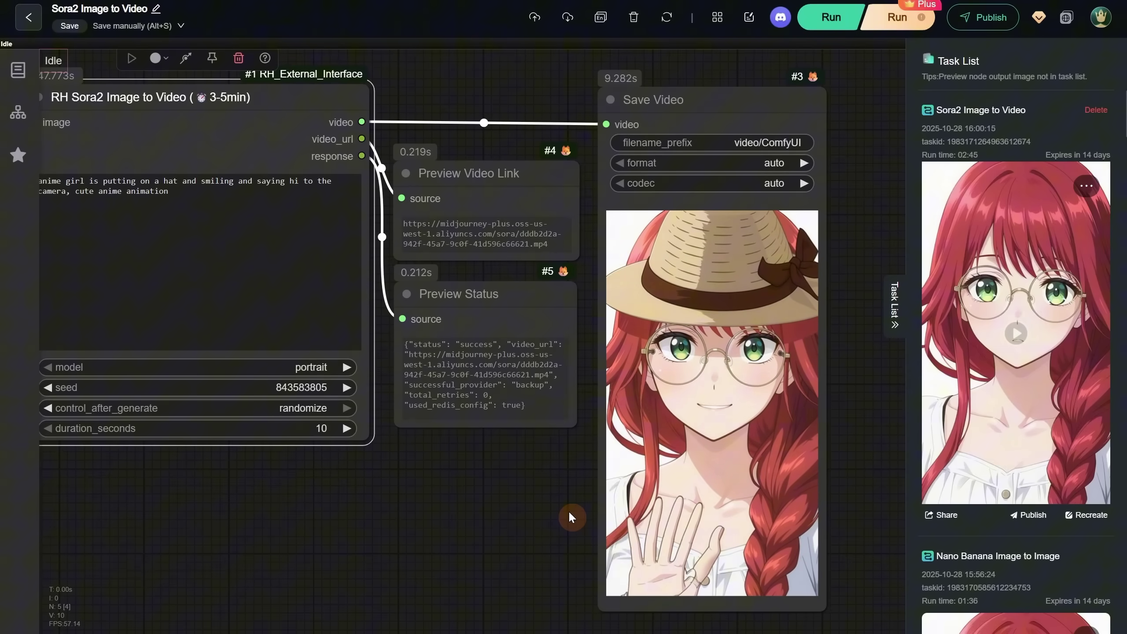
left_click(1096, 26)
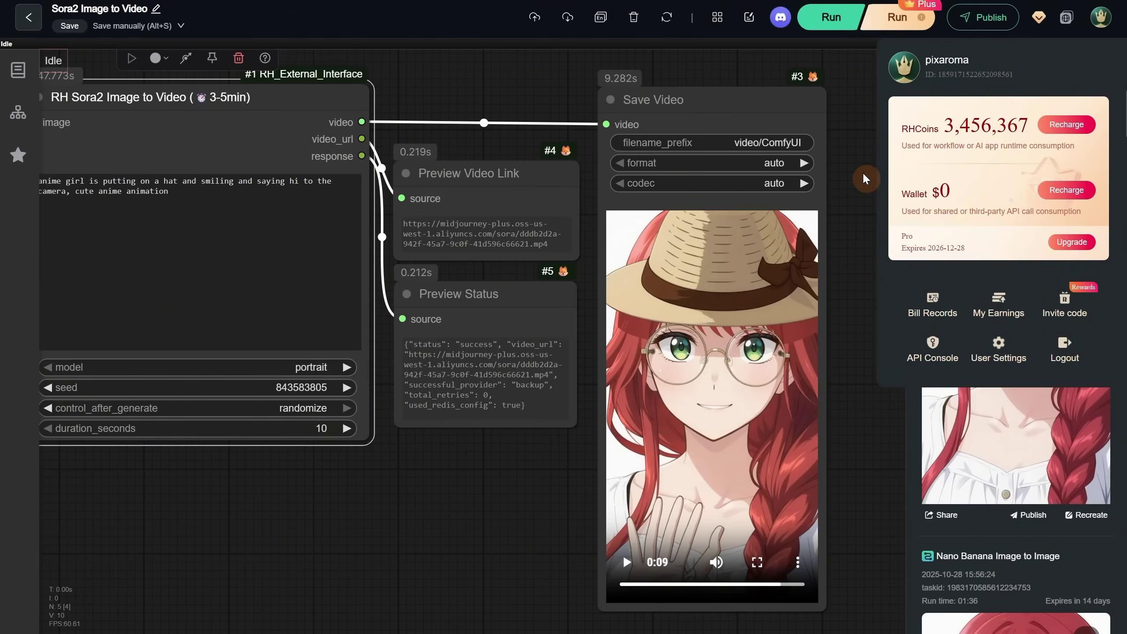
left_click(865, 179)
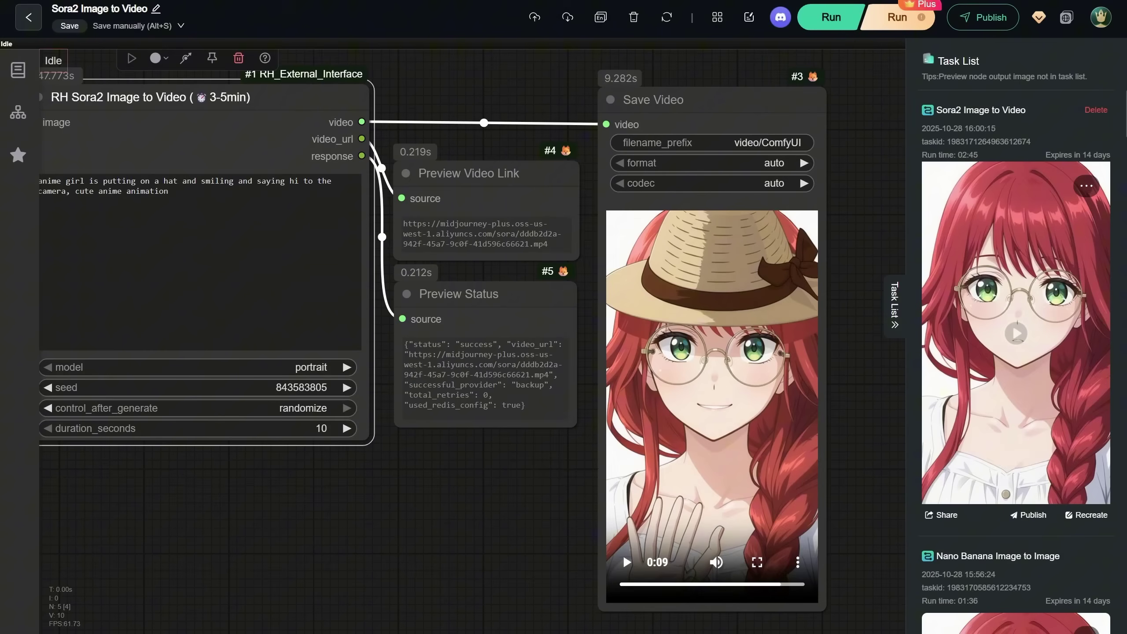